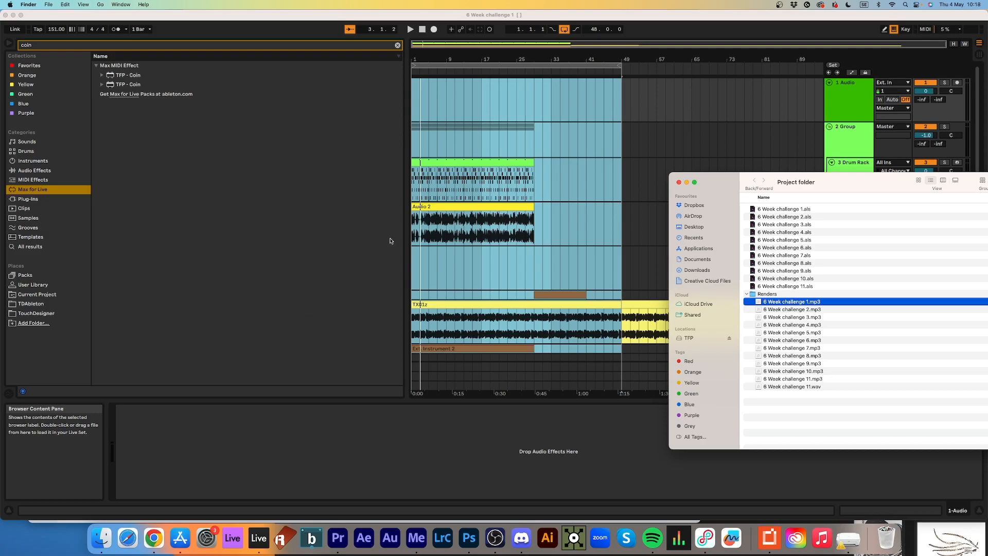
Move the Project folder window fully into view and preview 6 Week challenge 1.mp3, skipping ahead to around its middle.
{"action": "left_click_drag", "start_coordinate": [872, 181], "coordinate": [643, 112]}
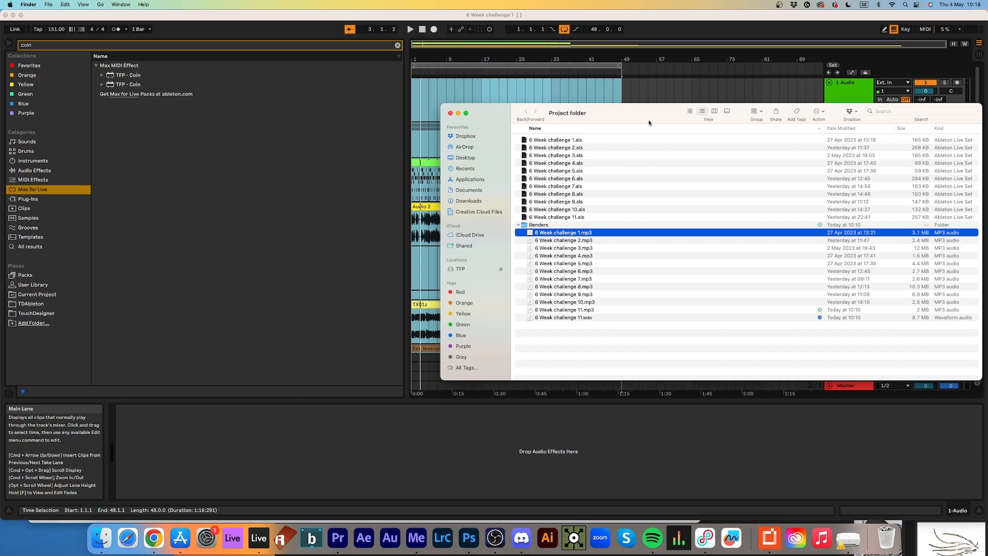
{"action": "key", "text": "space"}
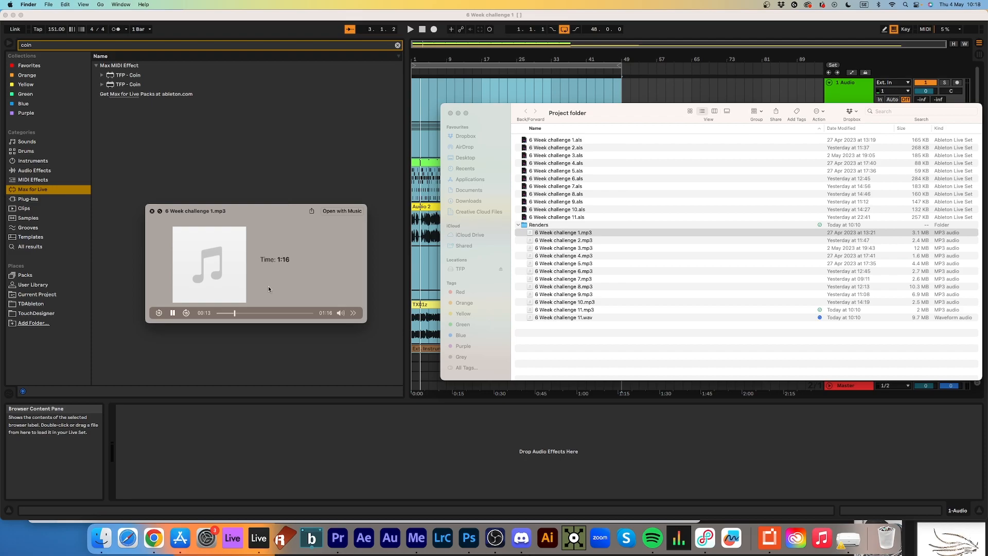
{"action": "left_click", "coordinate": [263, 313]}
{"action": "key", "text": "space"}
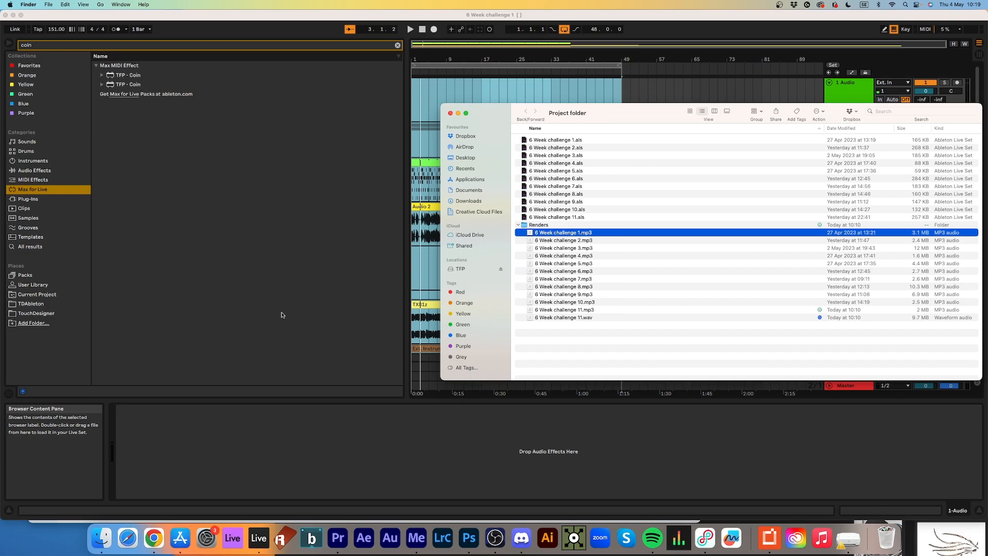
Preview 6 Week challenge 2.mp3, skip through its middle and closing sections, and pause it near the end.
{"action": "key", "text": "Down"}
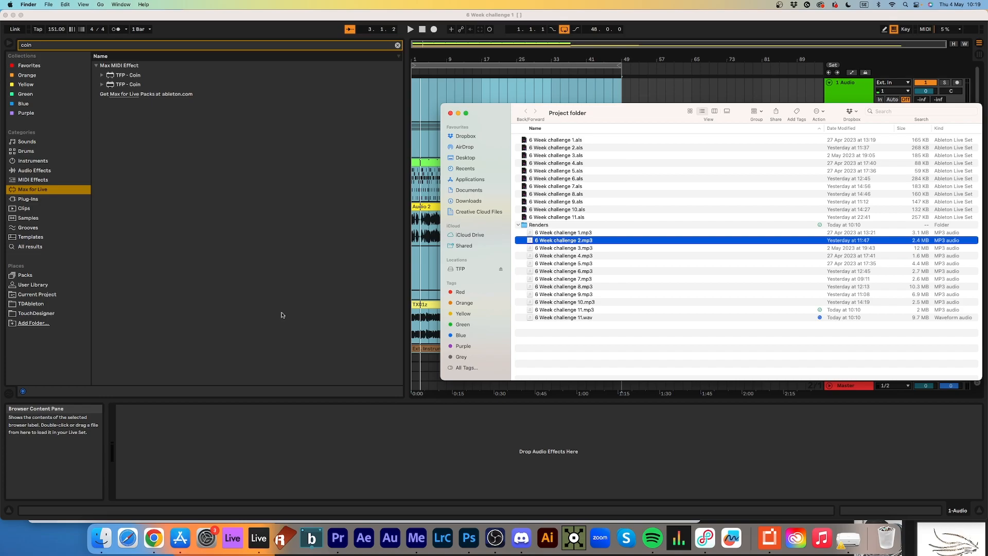
{"action": "key", "text": "space"}
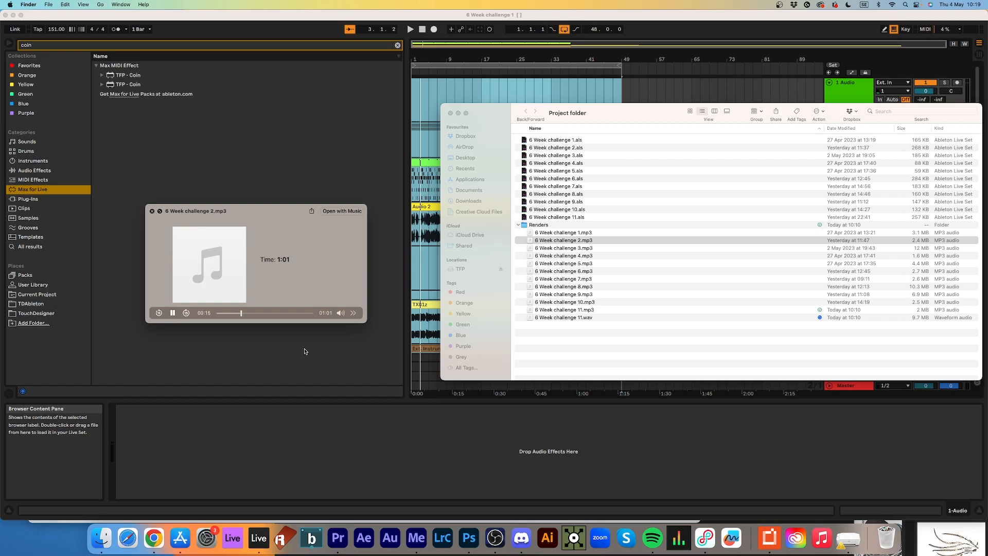
{"action": "left_click", "coordinate": [258, 313]}
{"action": "left_click", "coordinate": [297, 313]}
{"action": "left_click_drag", "start_coordinate": [298, 313], "coordinate": [304, 314]}
{"action": "left_click", "coordinate": [173, 314]}
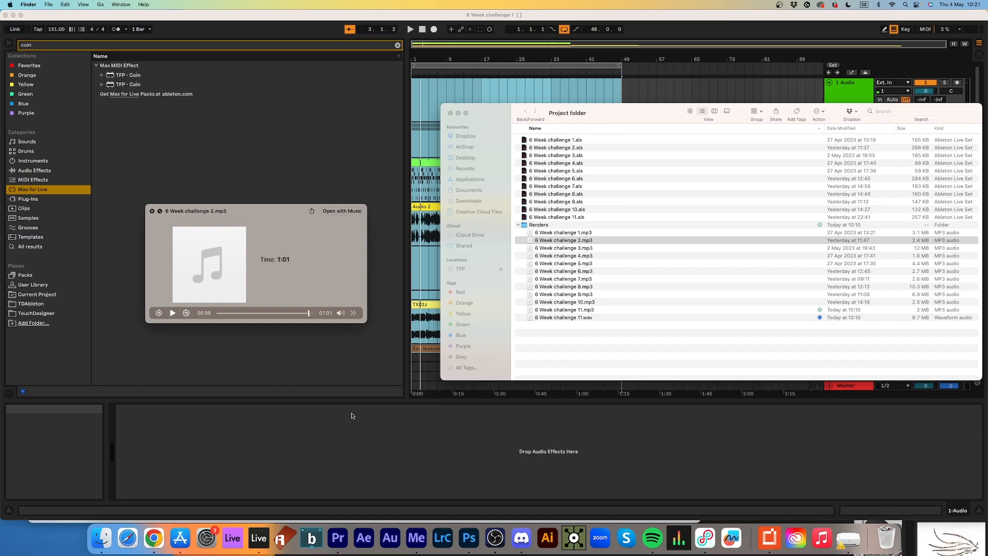
Preview 6 Week challenge 3.mp3, skipping forward through several sections of the track before closing the preview.
{"action": "left_click", "coordinate": [604, 250]}
{"action": "left_click", "coordinate": [604, 249]}
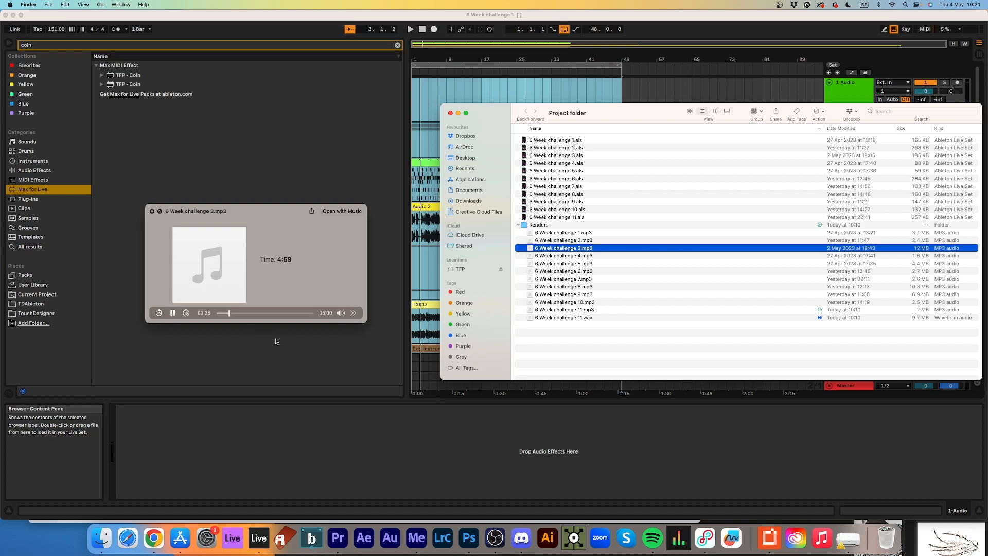
{"action": "left_click", "coordinate": [248, 313]}
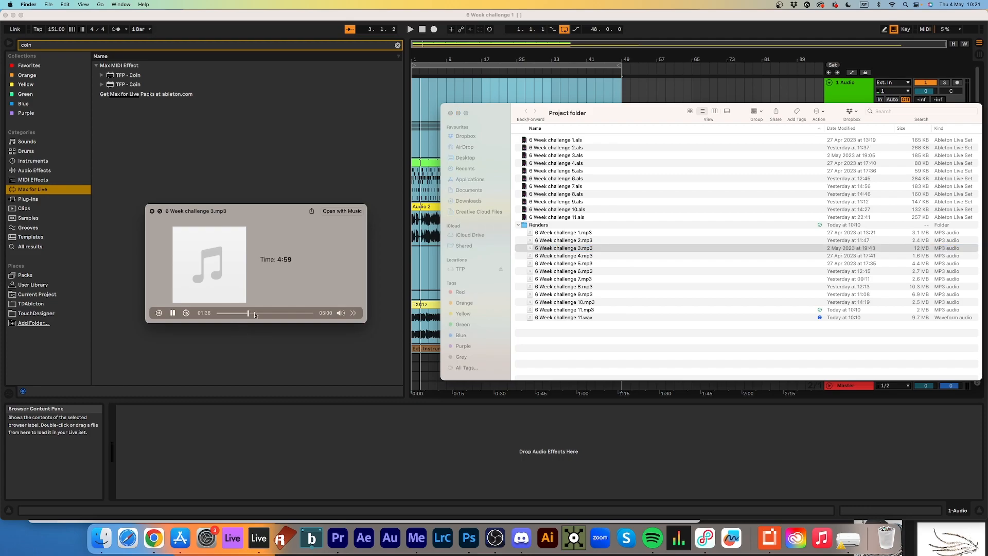
{"action": "left_click", "coordinate": [262, 313]}
{"action": "left_click", "coordinate": [294, 312]}
{"action": "key", "text": "space"}
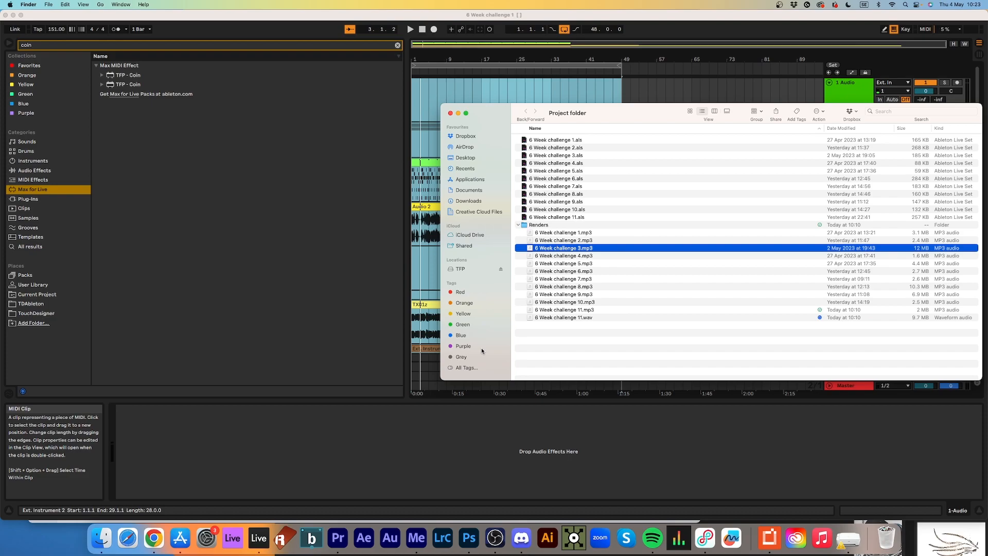
Listen to 6 Week challenge 4.mp3 in a file preview and close the preview.
{"action": "key", "text": "Down"}
{"action": "key", "text": "space"}
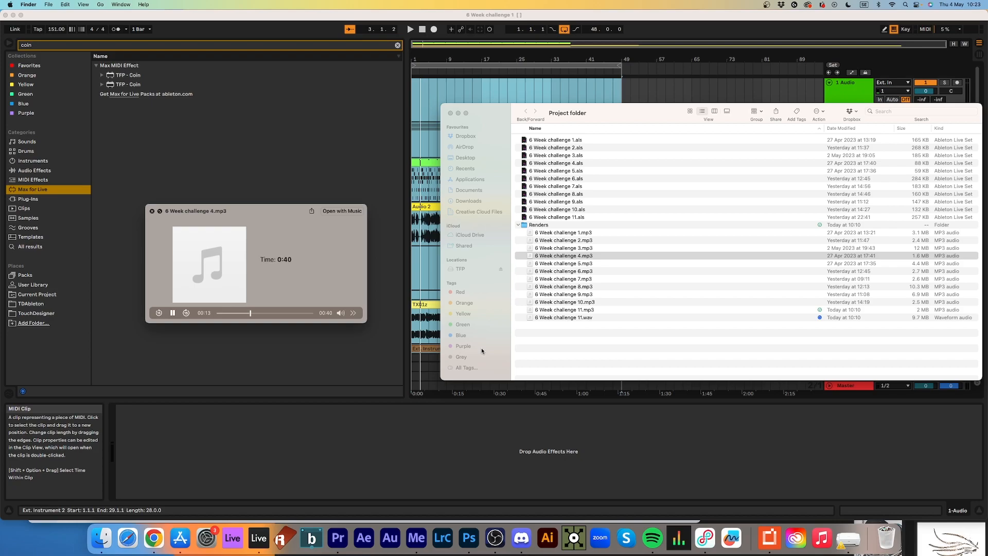
{"action": "key", "text": "space"}
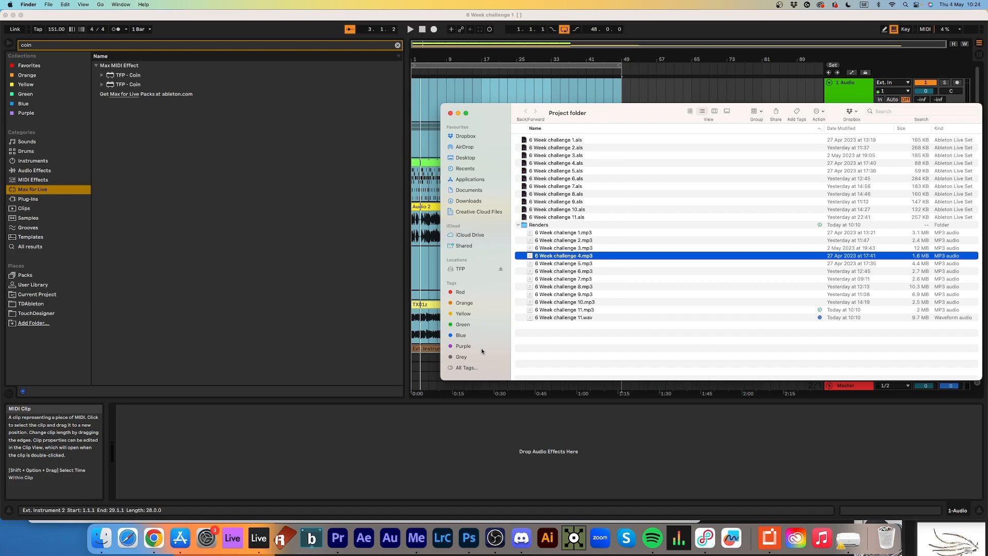
Preview 6 Week challenge 5.mp3, skip to roughly three quarters of the track, and close the preview.
{"action": "key", "text": "Down"}
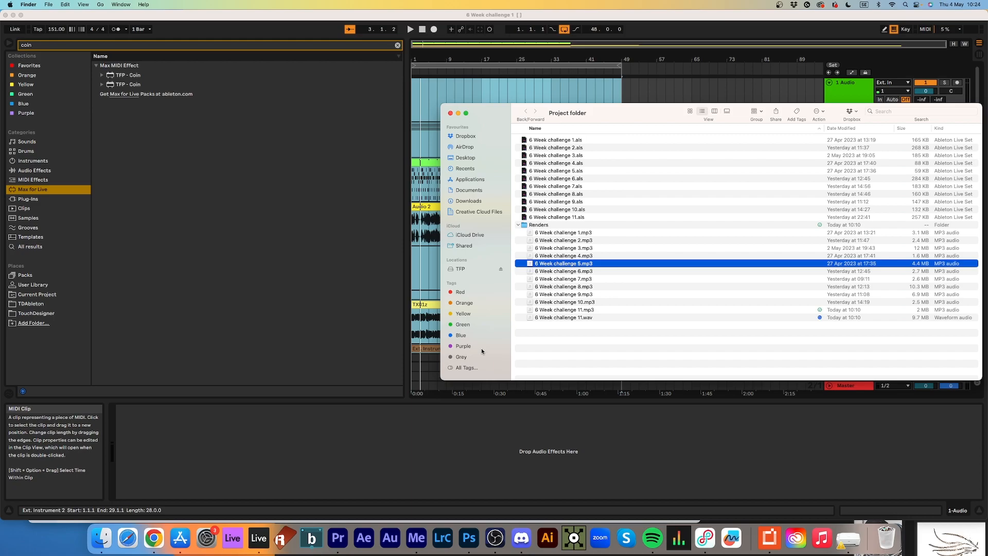
{"action": "key", "text": "space"}
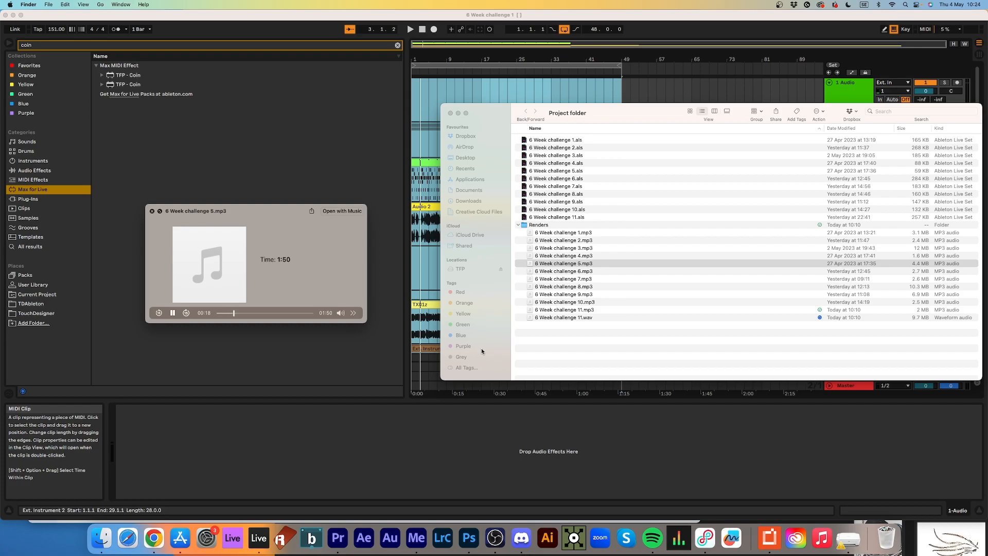
{"action": "left_click", "coordinate": [288, 312]}
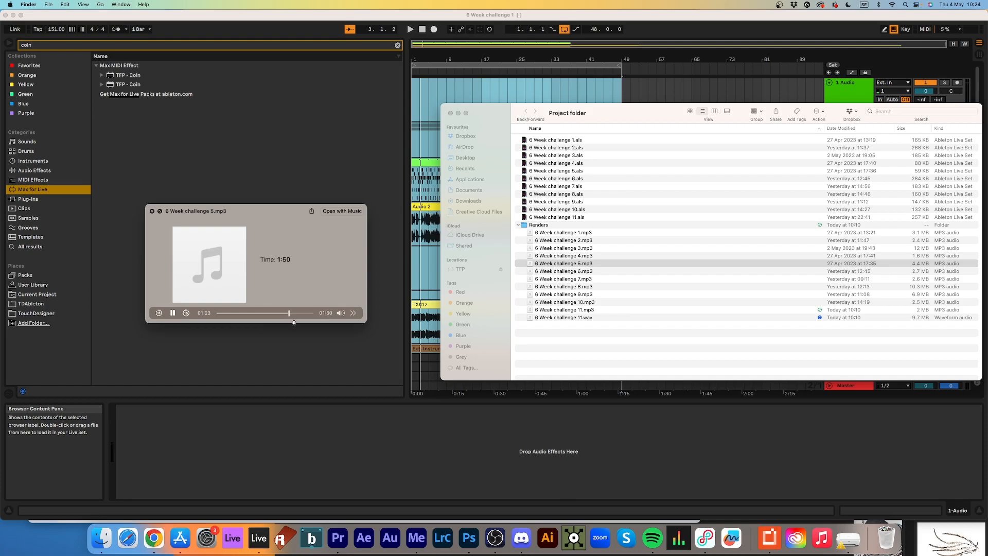
{"action": "key", "text": "space"}
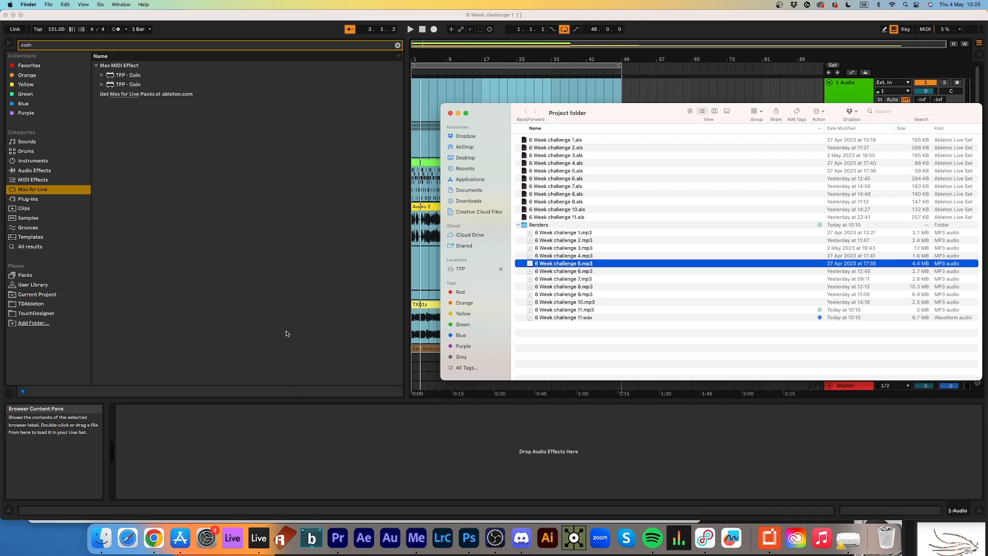
Preview 6 Week challenge 6.mp3 and pause its playback.
{"action": "key", "text": "Down"}
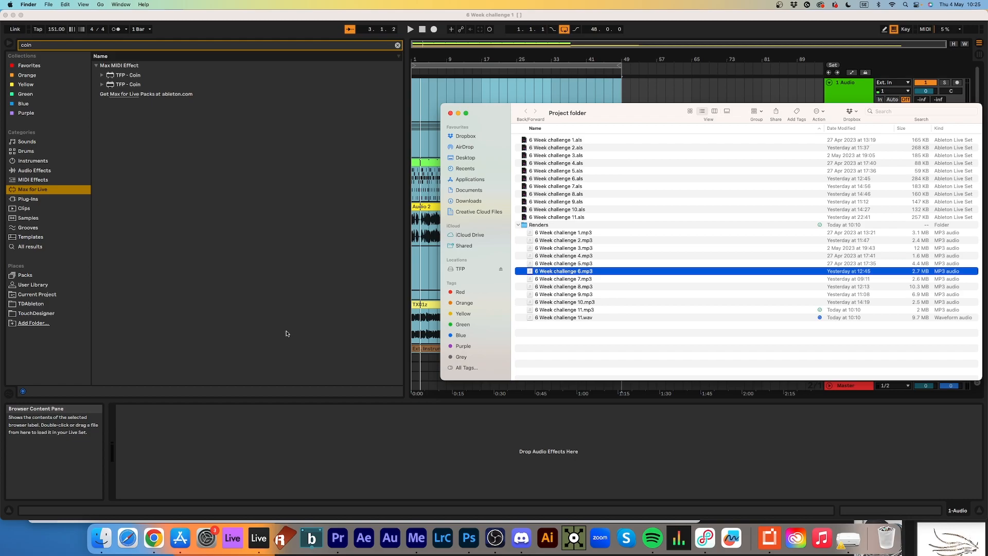
{"action": "key", "text": "space"}
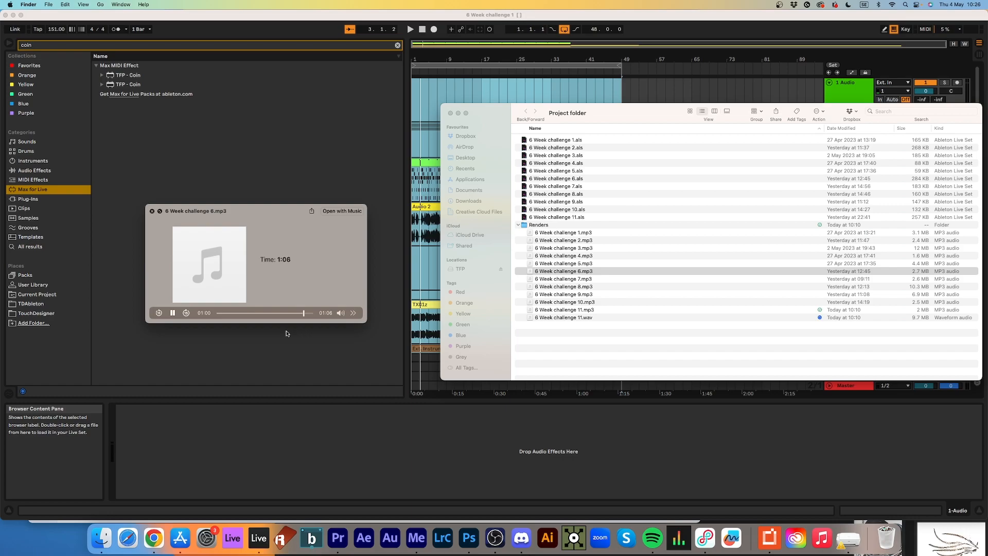
{"action": "left_click", "coordinate": [173, 315]}
Preview 6 Week challenge 7.mp3, skip ahead twice through its second half, and close the preview.
{"action": "key", "text": "Down"}
{"action": "key", "text": "space"}
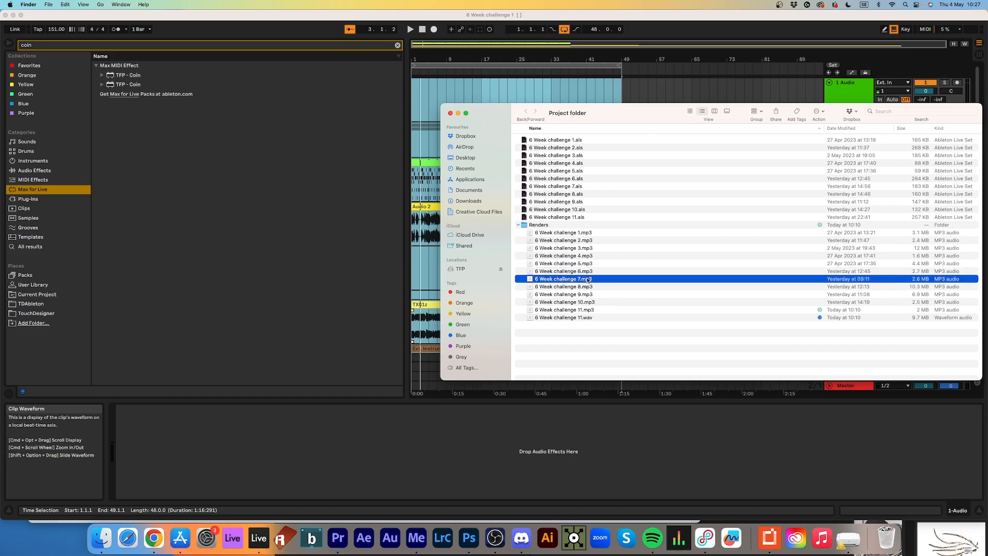
{"action": "key", "text": "space"}
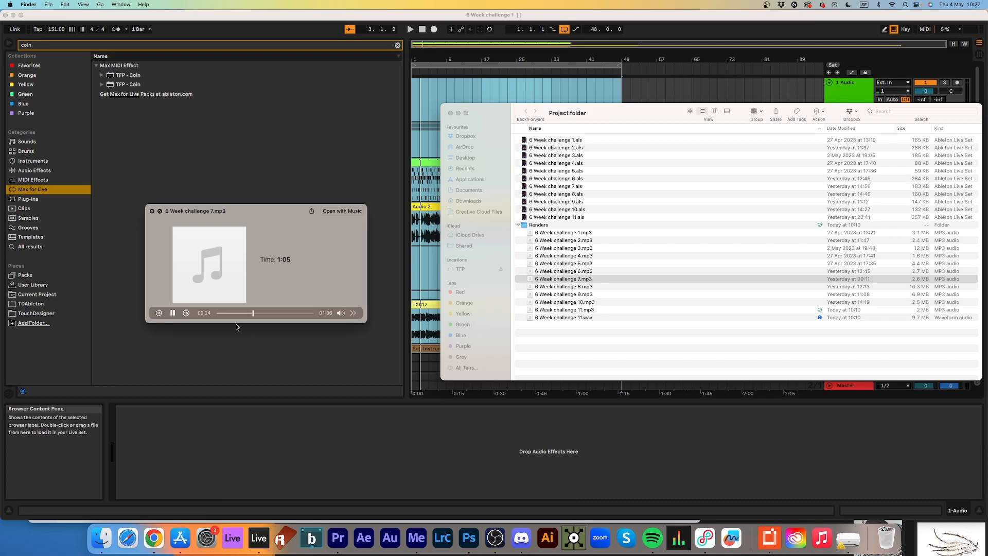
{"action": "left_click", "coordinate": [277, 314]}
{"action": "left_click", "coordinate": [289, 314]}
{"action": "key", "text": "space"}
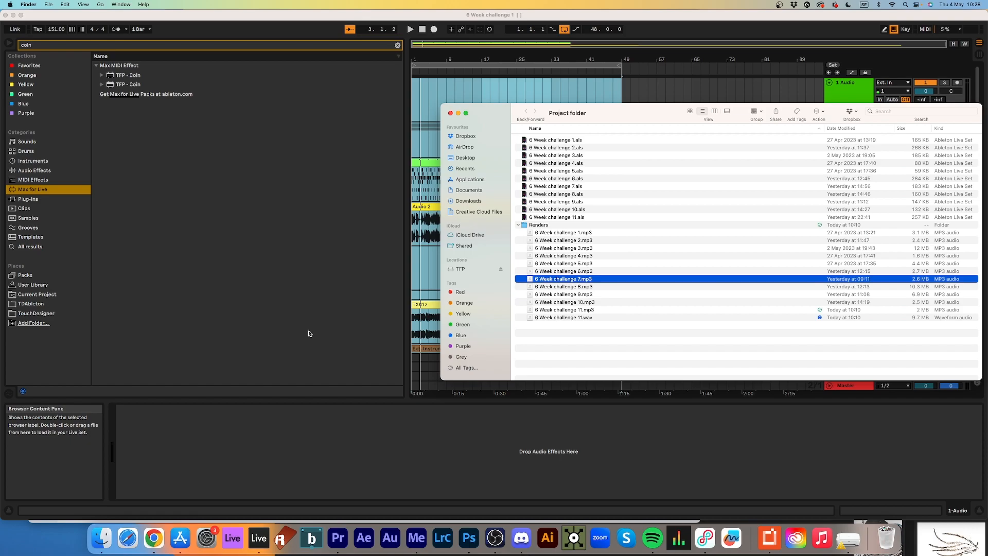
Preview 6 Week challenge 8.mp3, skipping forward in stages to near its end, and close the preview.
{"action": "key", "text": "Down"}
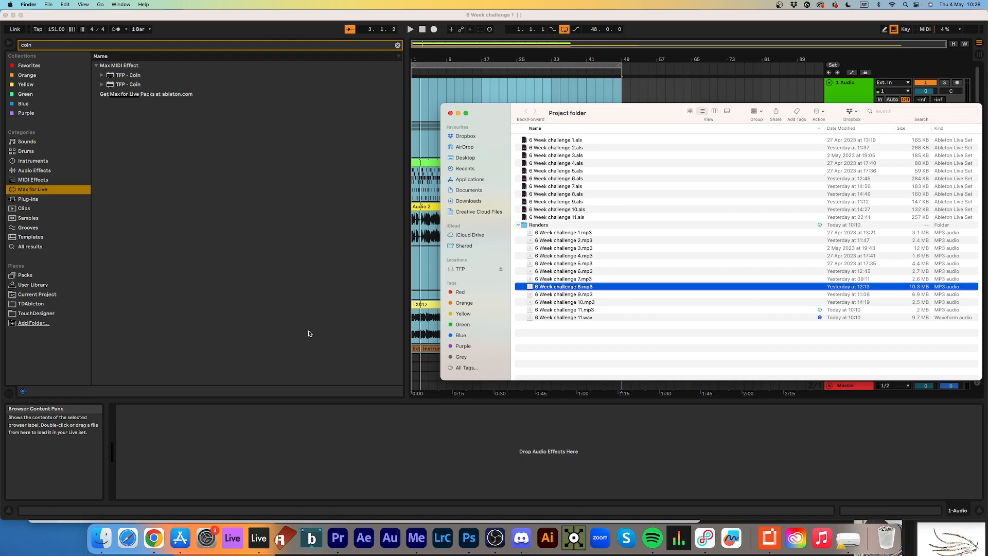
{"action": "key", "text": "space"}
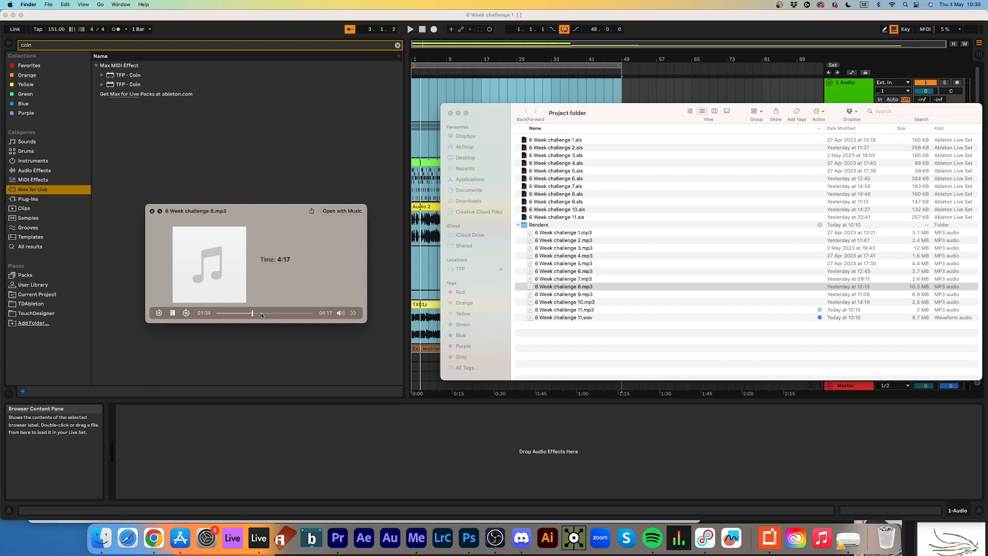
{"action": "left_click", "coordinate": [261, 314]}
{"action": "left_click", "coordinate": [275, 313]}
{"action": "left_click", "coordinate": [286, 314]}
{"action": "left_click", "coordinate": [302, 314]}
{"action": "left_click", "coordinate": [153, 211]}
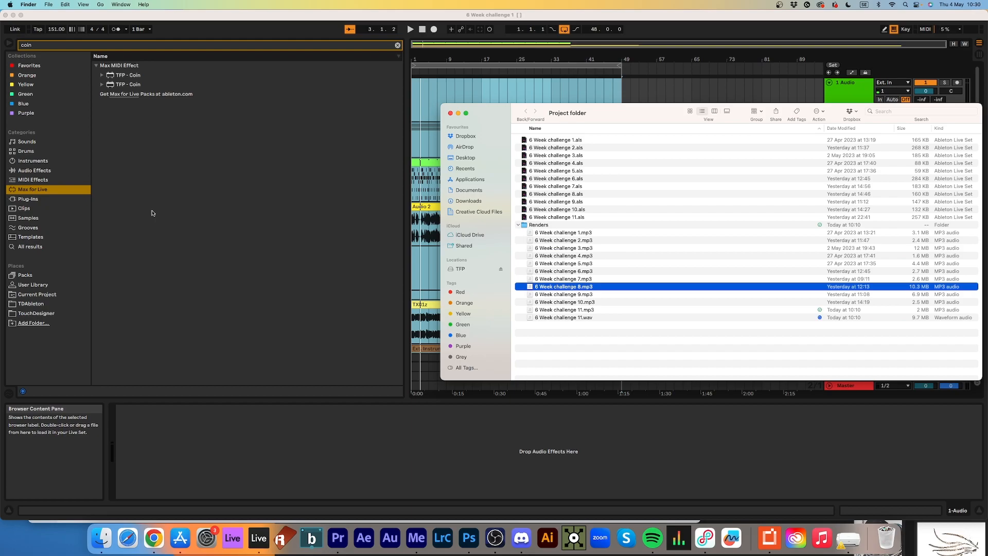
Listen to 6 Week challenge 9.mp3 in a file preview and close the preview.
{"action": "key", "text": "Down"}
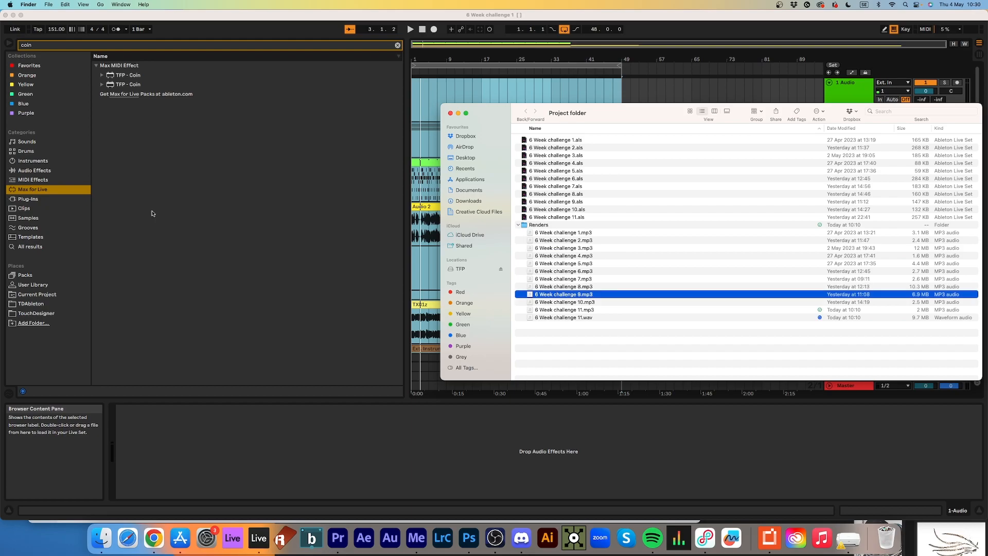
{"action": "key", "text": "space"}
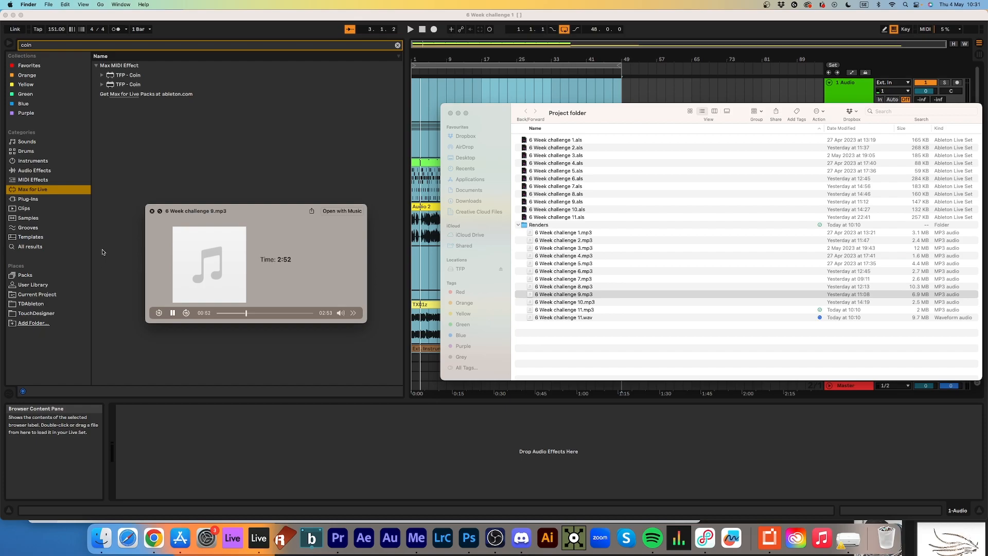
{"action": "key", "text": "space"}
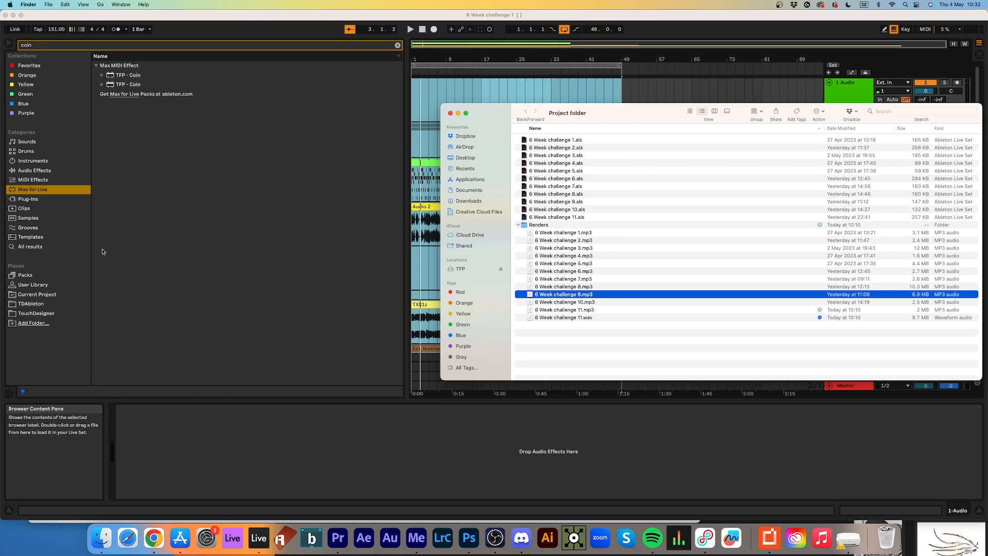
Preview 6 Week challenge 10.mp3, skip ahead to near the end of the track, and close the preview.
{"action": "key", "text": "Down"}
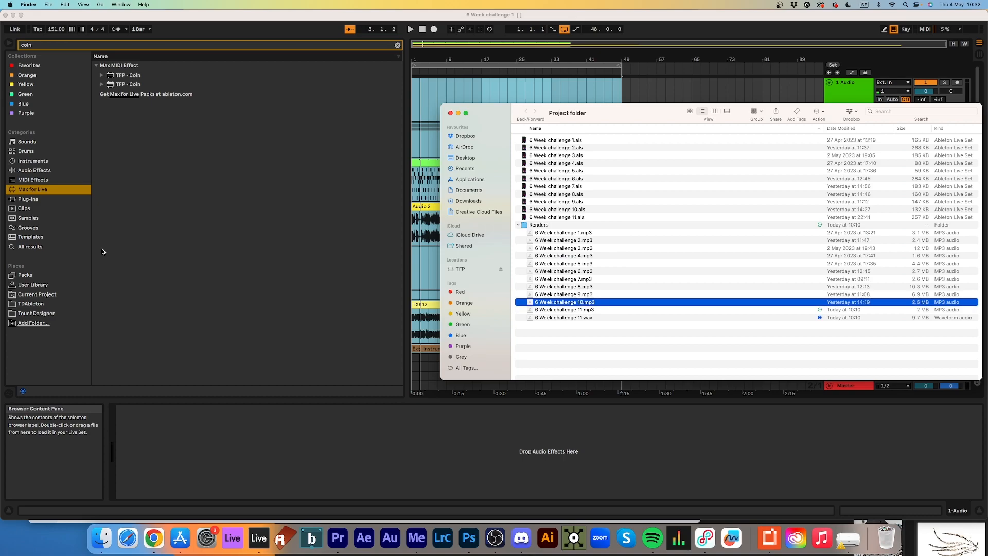
{"action": "key", "text": "space"}
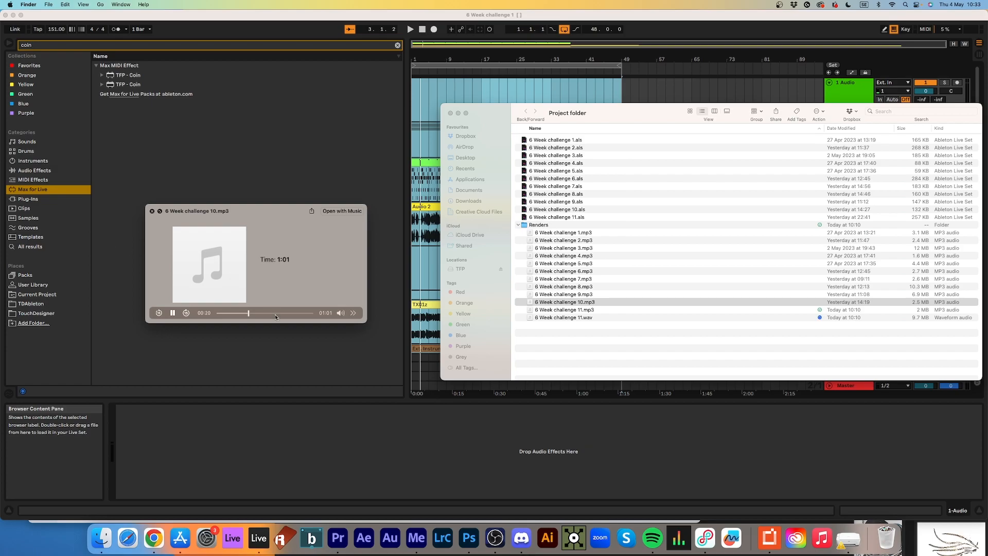
{"action": "left_click", "coordinate": [295, 312]}
{"action": "left_click", "coordinate": [152, 212]}
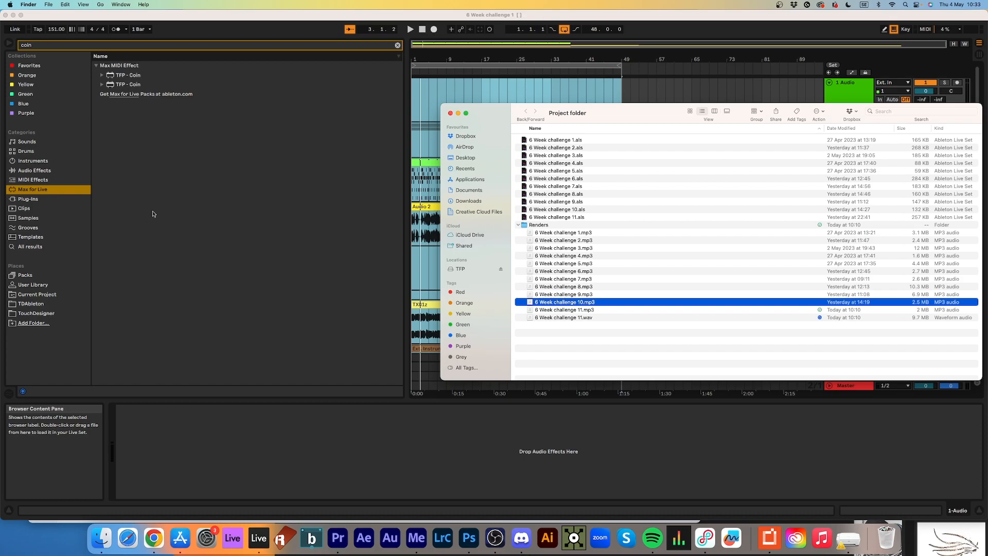
Listen to 6 Week challenge 11.mp3 in a file preview and close the preview.
{"action": "key", "text": "Down"}
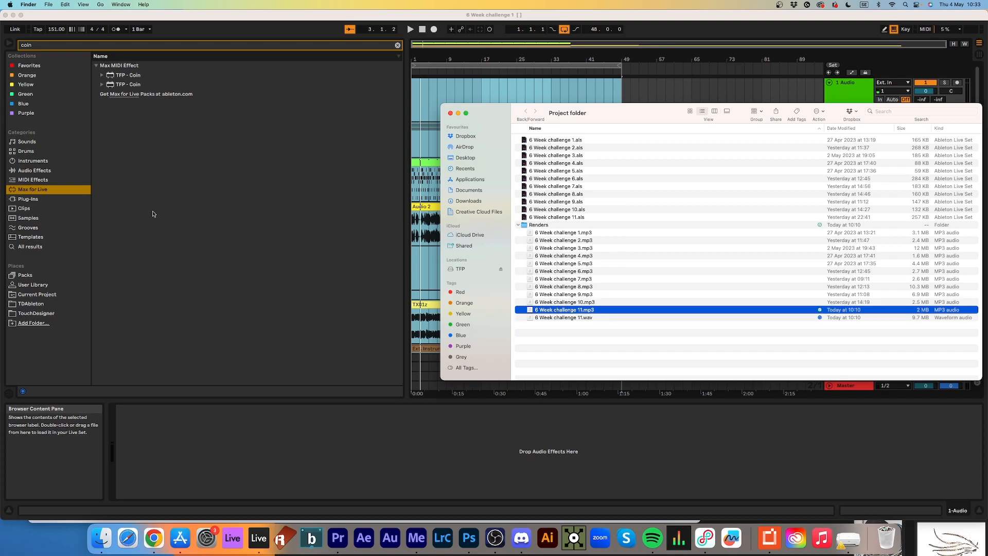
{"action": "key", "text": "space"}
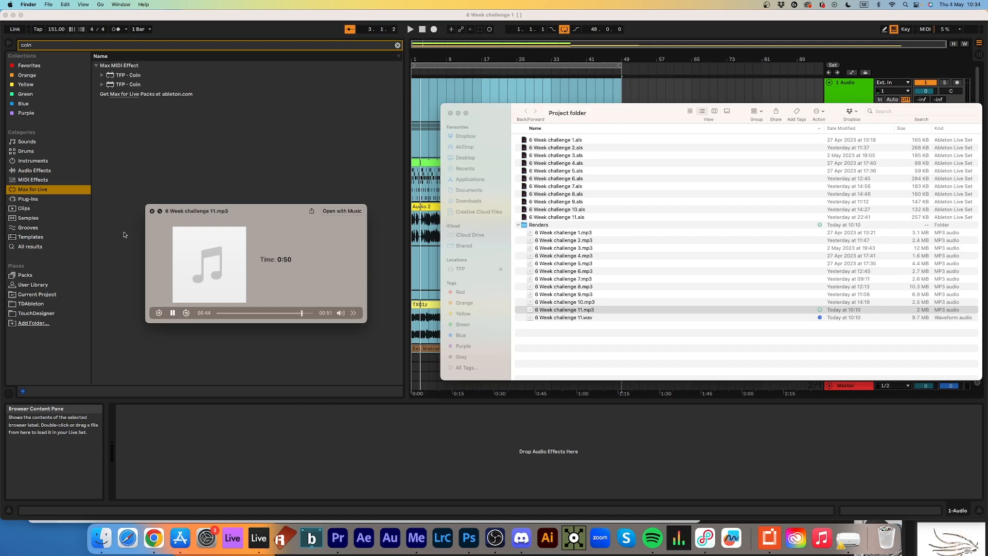
{"action": "key", "text": "space"}
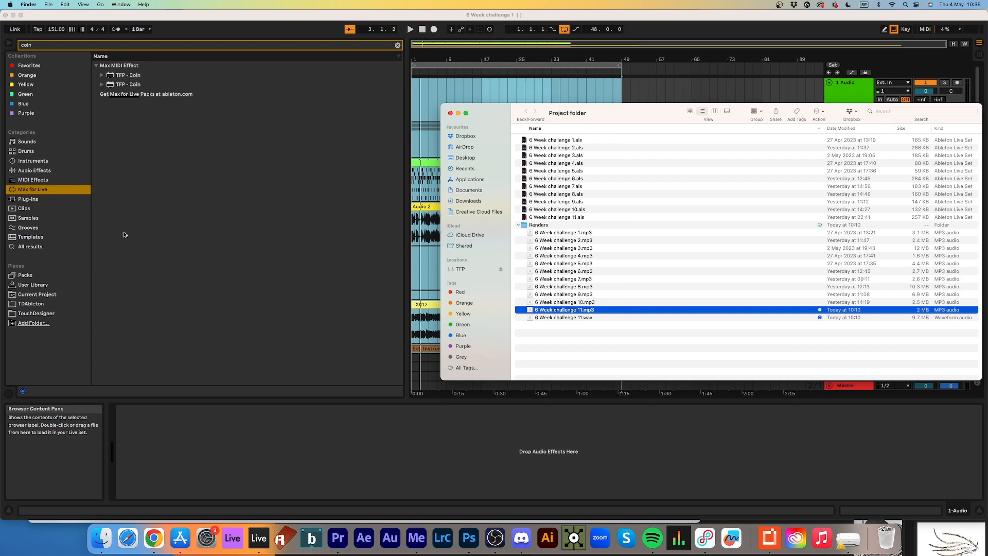
Close the Project folder window and play the 6 Week challenge 1 arrangement in Ableton Live from bar 1.
{"action": "left_click", "coordinate": [450, 114]}
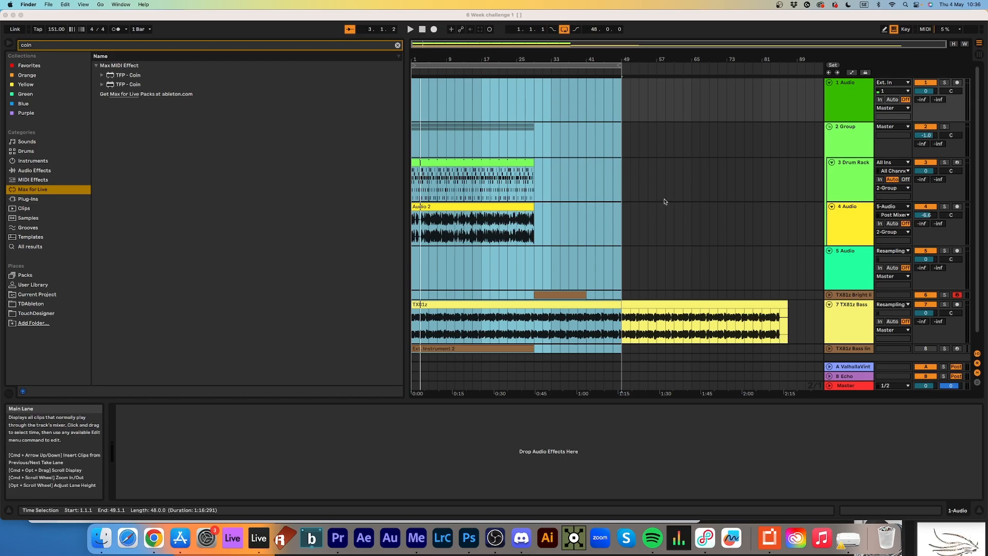
{"action": "left_click", "coordinate": [411, 76]}
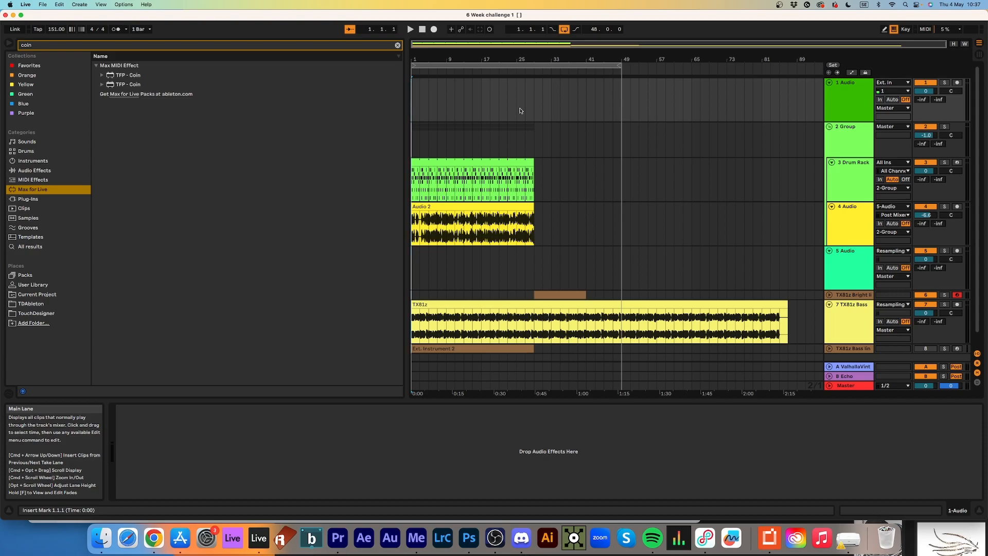
{"action": "key", "text": "space"}
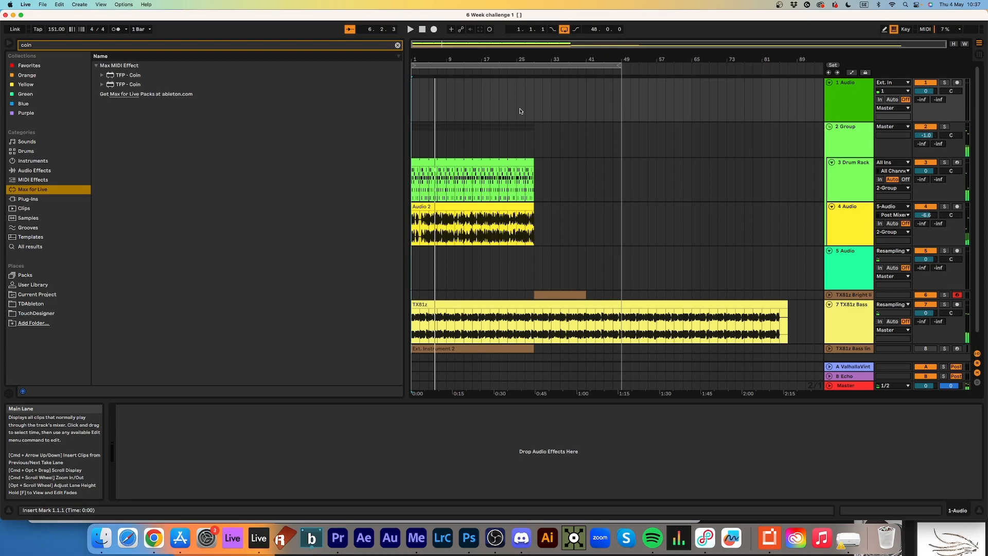
Solo the 2 Group track, play it from bar 1, stop playback, and enlarge the project window to full screen.
{"action": "left_click", "coordinate": [844, 136]}
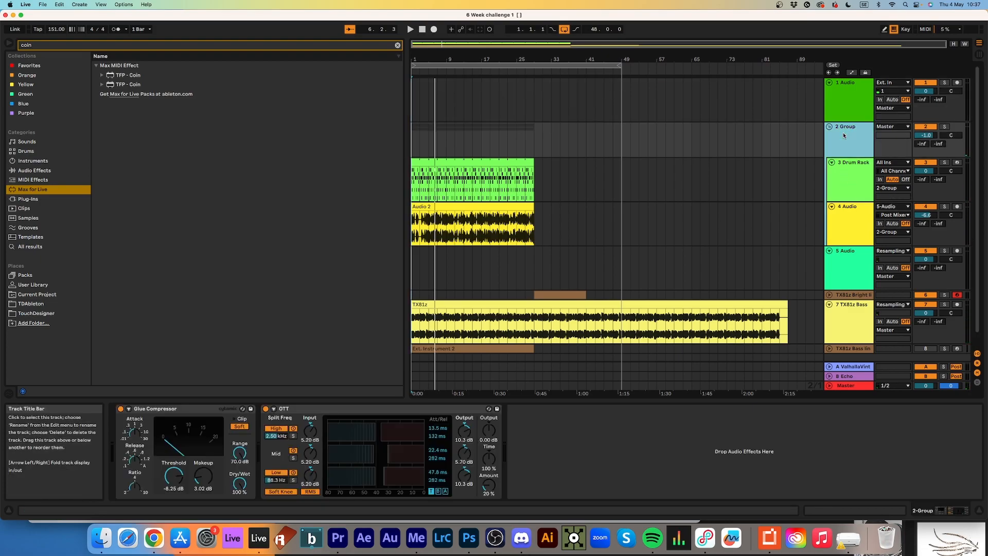
{"action": "left_click", "coordinate": [944, 127]}
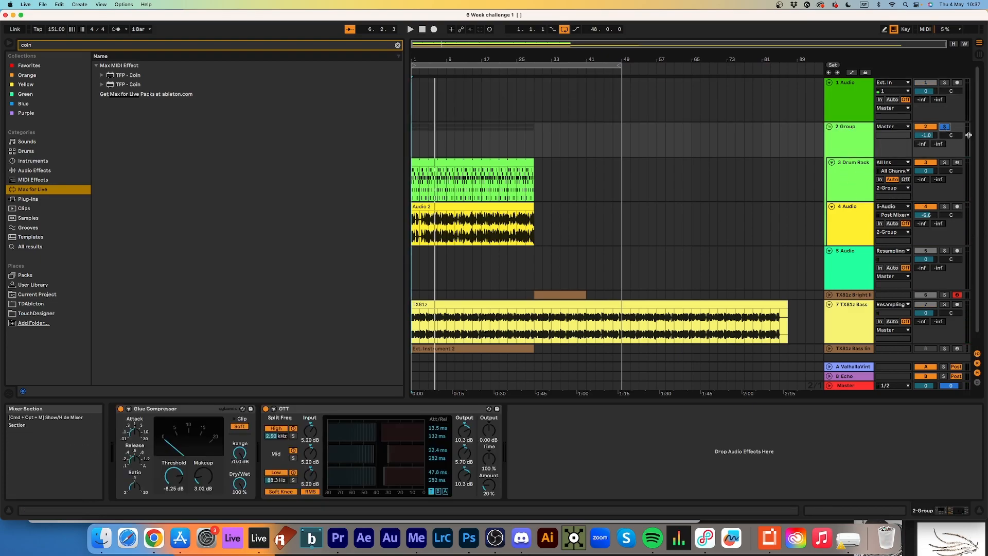
{"action": "key", "text": "space"}
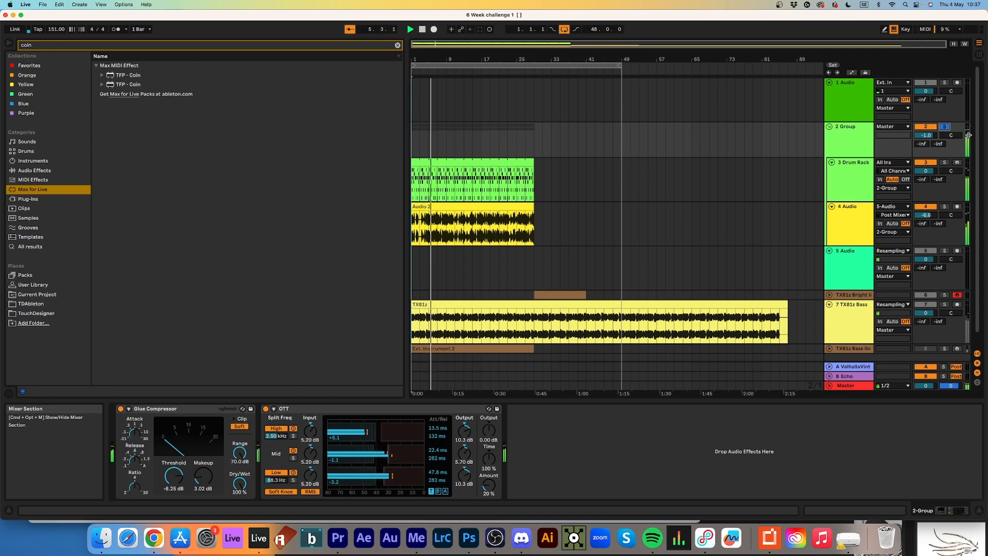
{"action": "key", "text": "space"}
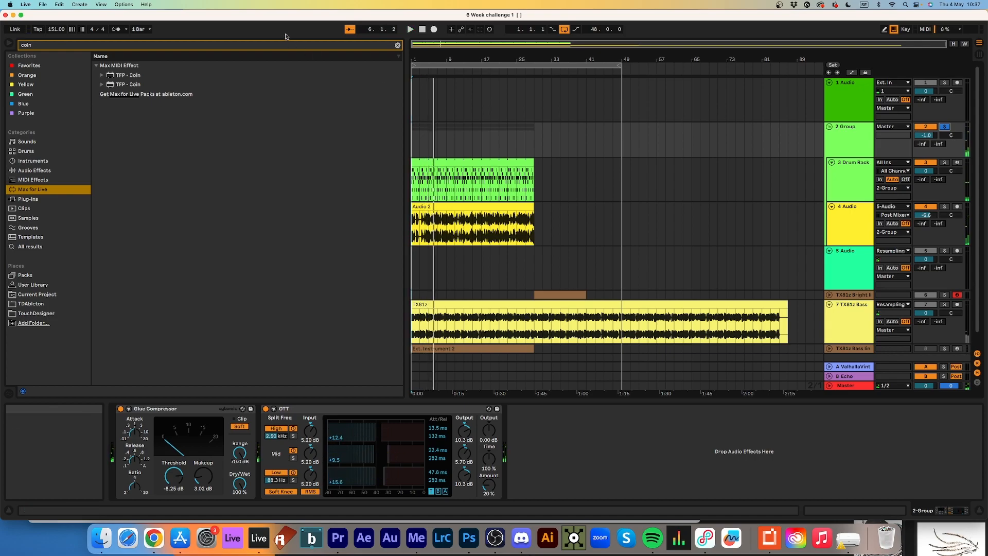
{"action": "left_click", "coordinate": [22, 15]}
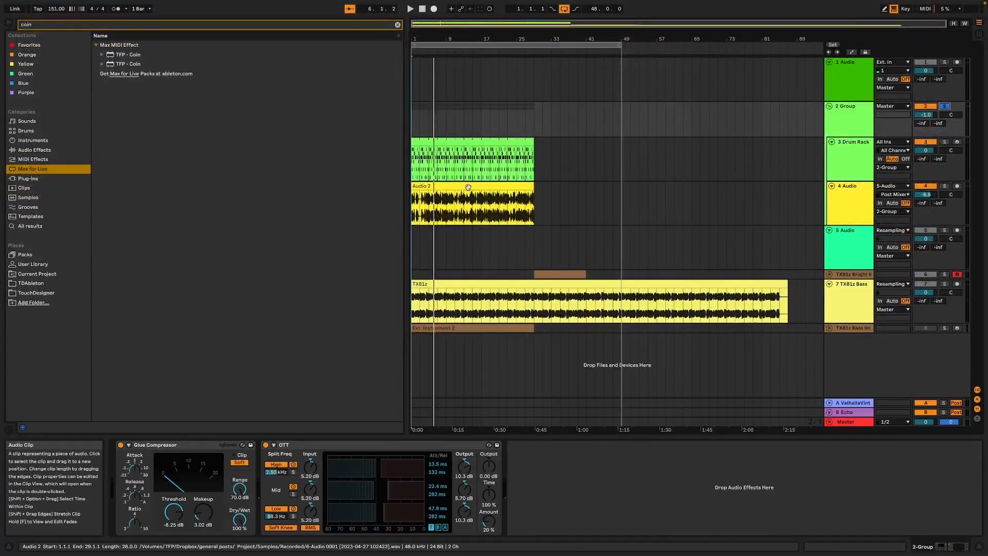
Solo the 3 Drum Rack track inside the group and play it from bar 1.
{"action": "left_click", "coordinate": [848, 160]}
{"action": "left_click", "coordinate": [851, 204]}
{"action": "left_click", "coordinate": [849, 168]}
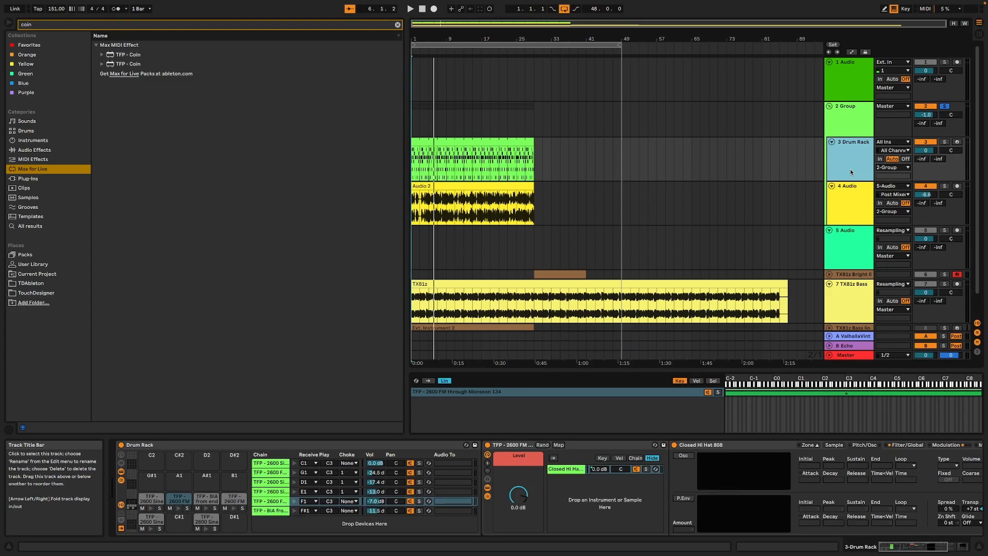
{"action": "left_click", "coordinate": [944, 142]}
{"action": "key", "text": "space"}
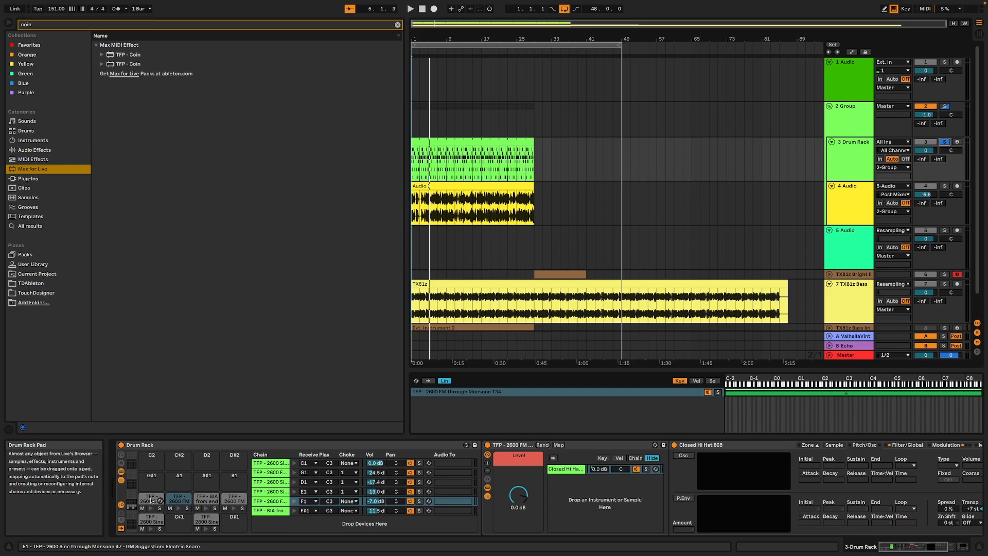
Audition the F1 and F#1 drum pads and examine the samplers and effects in the E1, D1 and G1 chains of the Drum Rack.
{"action": "left_click", "coordinate": [179, 508]}
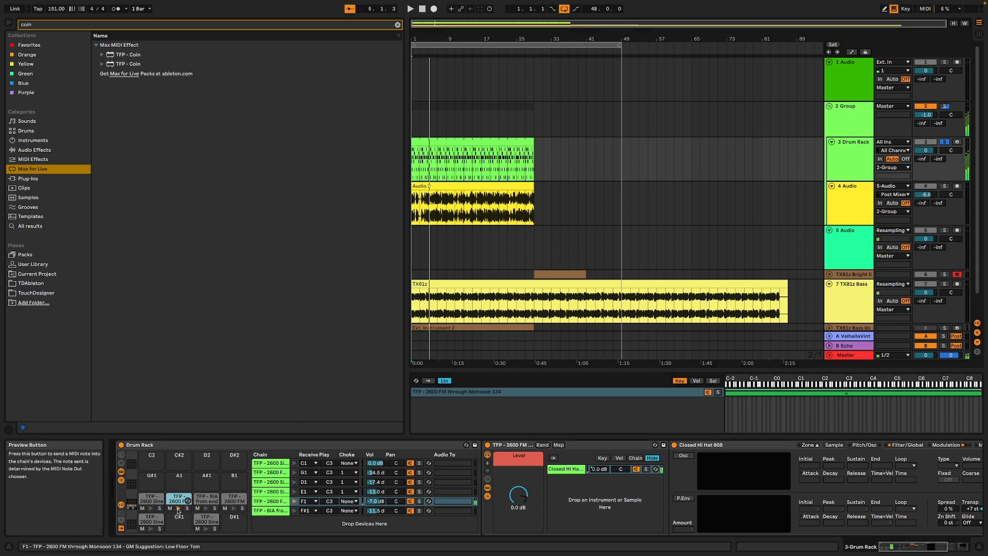
{"action": "left_click", "coordinate": [205, 508]}
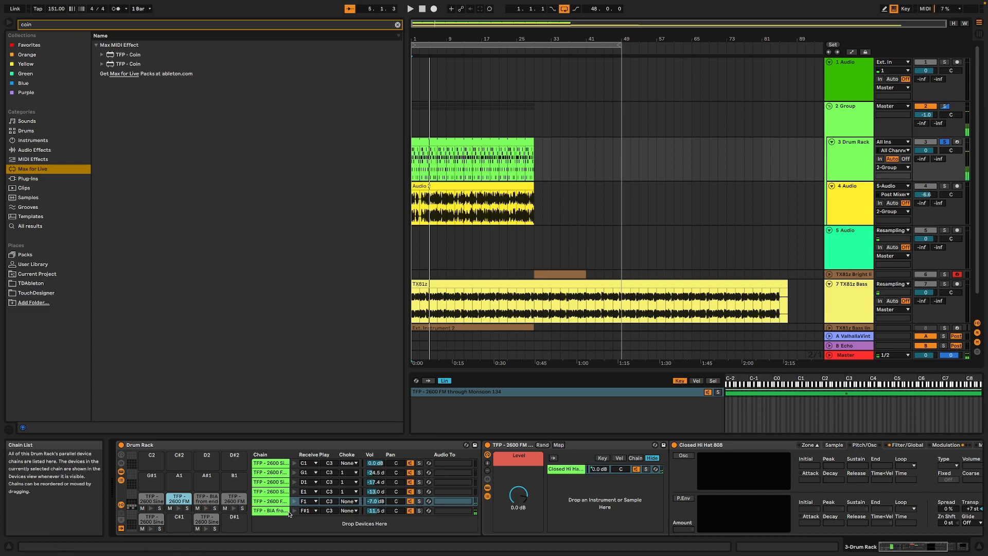
{"action": "left_click", "coordinate": [270, 493]}
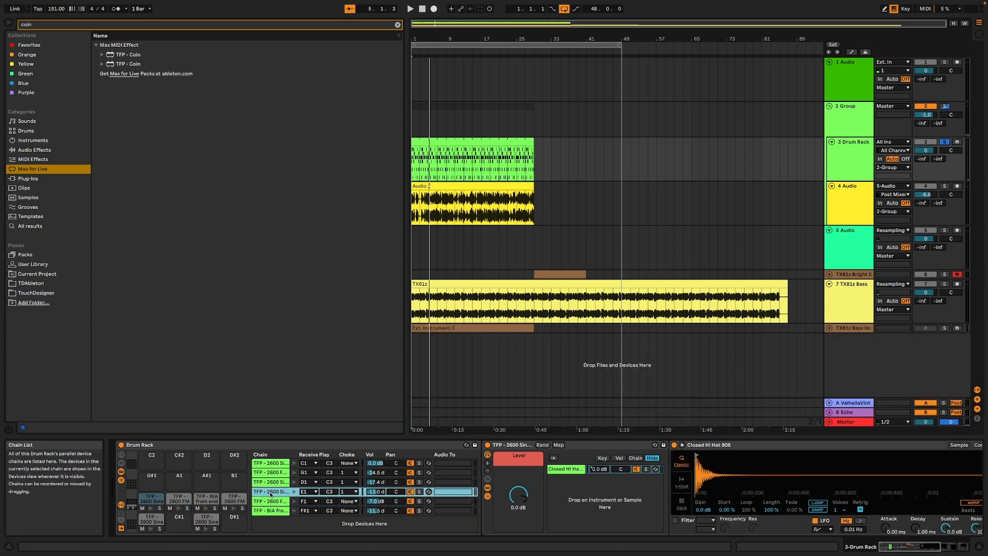
{"action": "left_click", "coordinate": [962, 547]}
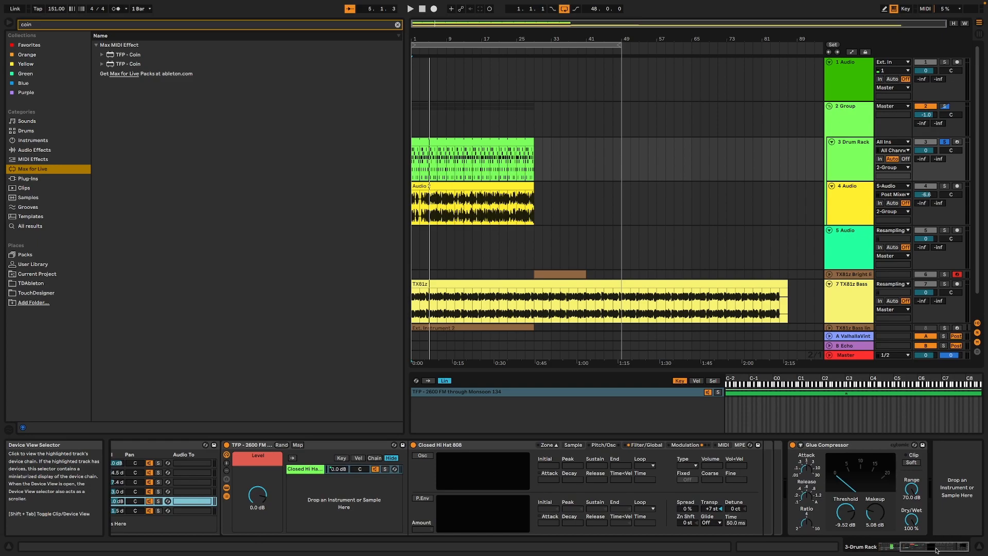
{"action": "left_click", "coordinate": [199, 491]}
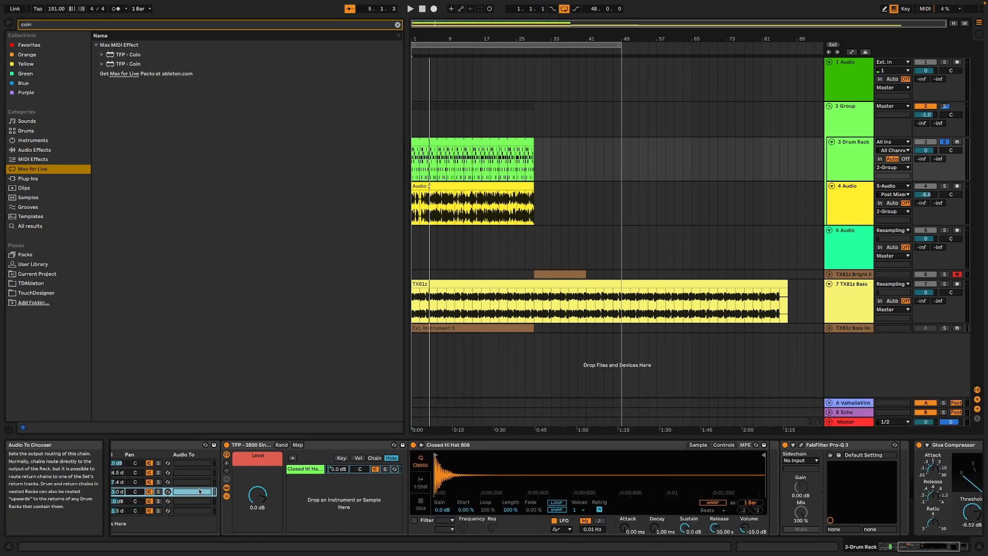
{"action": "left_click", "coordinate": [200, 482]}
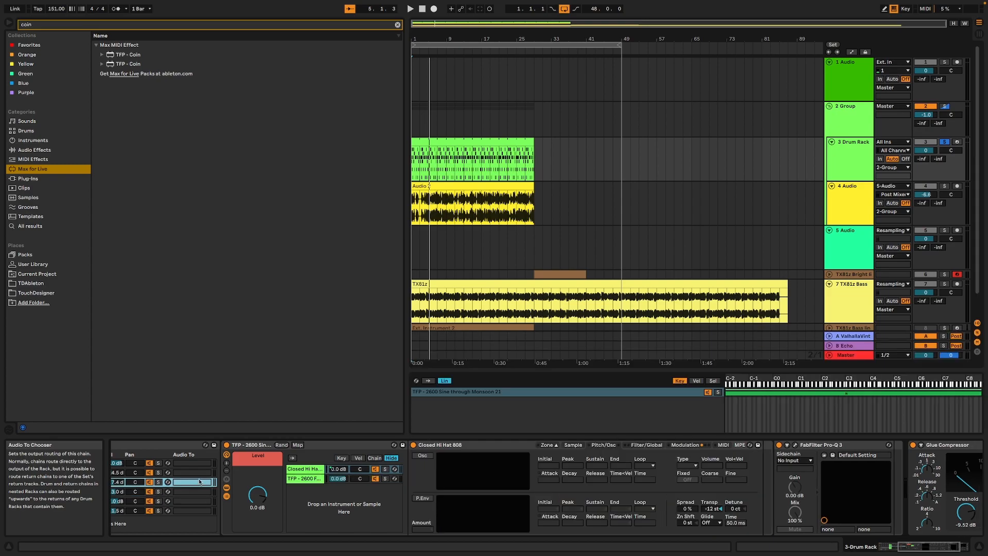
{"action": "left_click", "coordinate": [199, 474]}
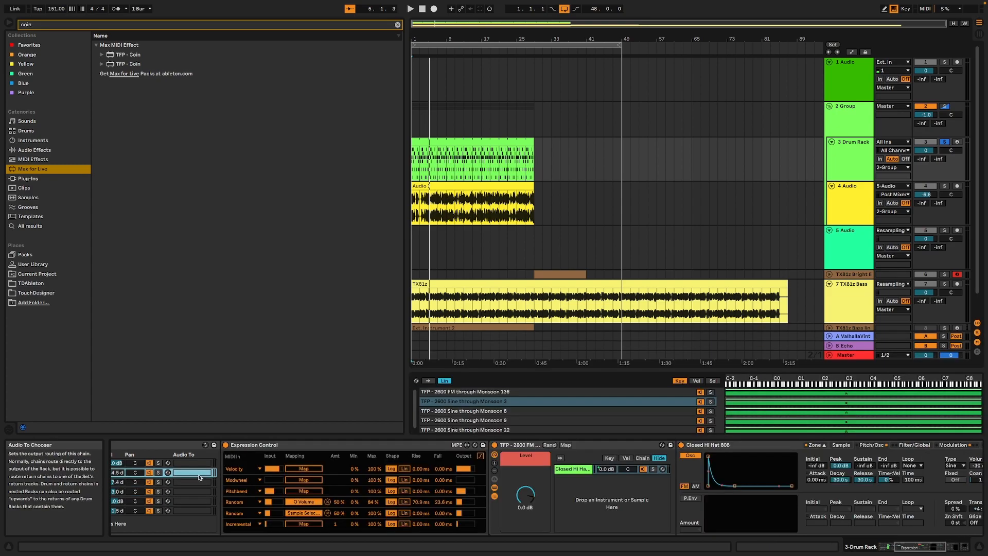
{"action": "mouse_move", "coordinate": [924, 546]}
{"action": "left_mouse_down"}
{"action": "mouse_move", "coordinate": [949, 547]}
{"action": "mouse_move", "coordinate": [916, 547]}
{"action": "left_mouse_up"}
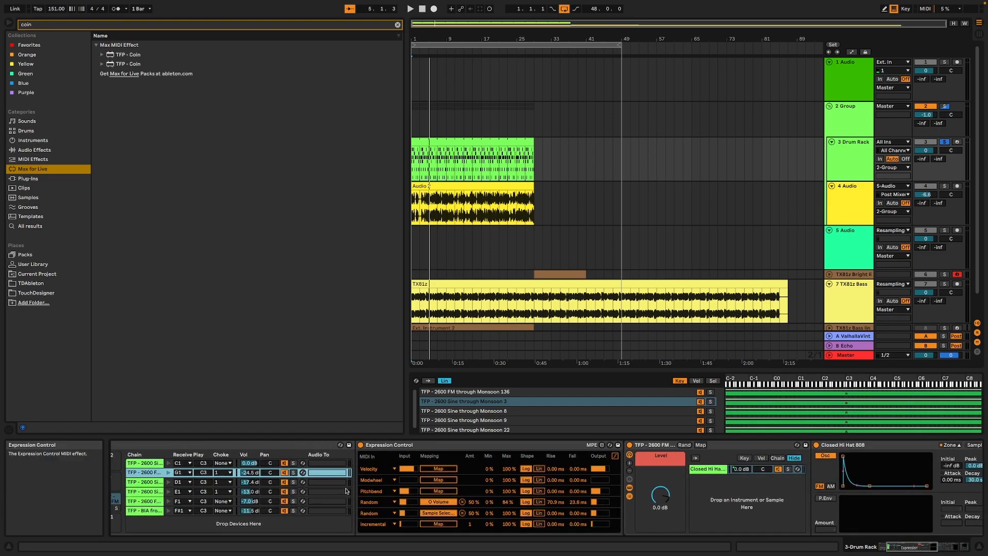
In the Drum Rack's C1 chain, set the Operator layer's oscillator phase to 25%.
{"action": "left_click", "coordinate": [151, 463]}
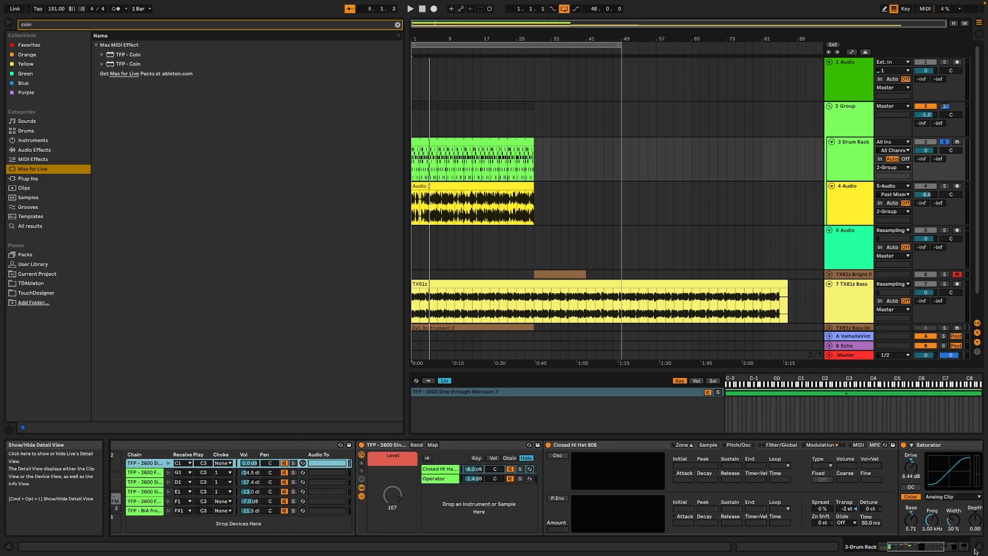
{"action": "left_click", "coordinate": [169, 463]}
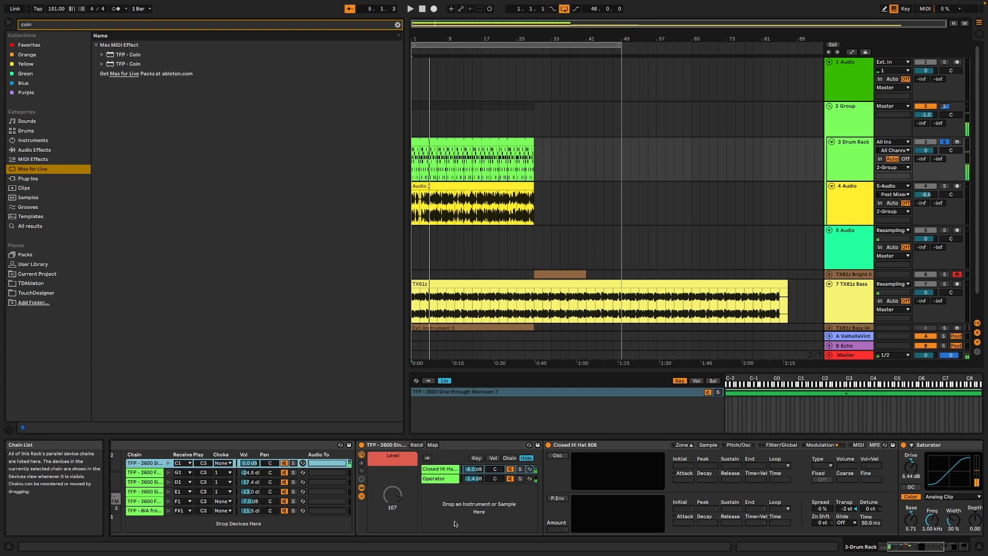
{"action": "left_click", "coordinate": [443, 478]}
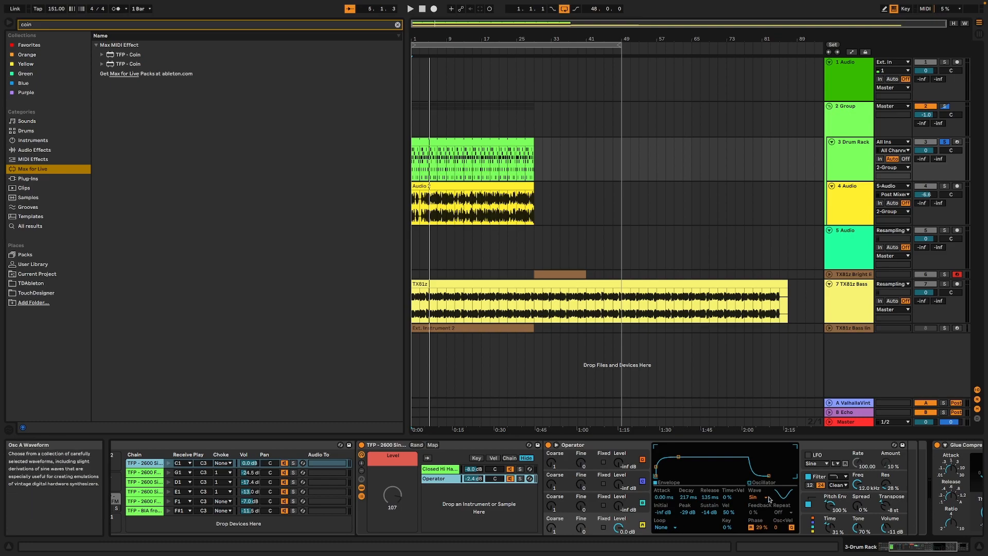
{"action": "mouse_move", "coordinate": [761, 530]}
{"action": "left_mouse_down"}
{"action": "mouse_move", "coordinate": [760, 544]}
{"action": "mouse_move", "coordinate": [761, 535]}
{"action": "left_mouse_up"}
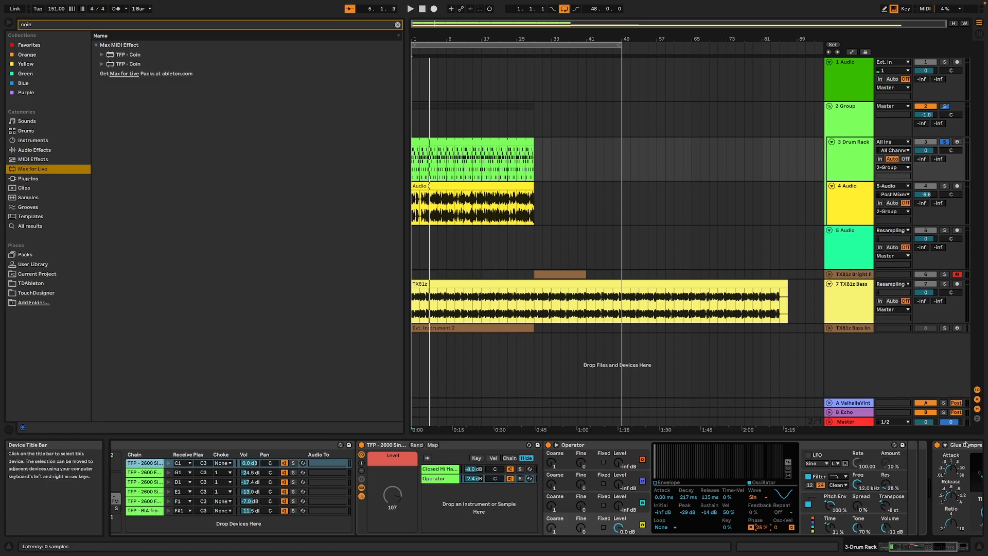
{"action": "left_click", "coordinate": [937, 547]}
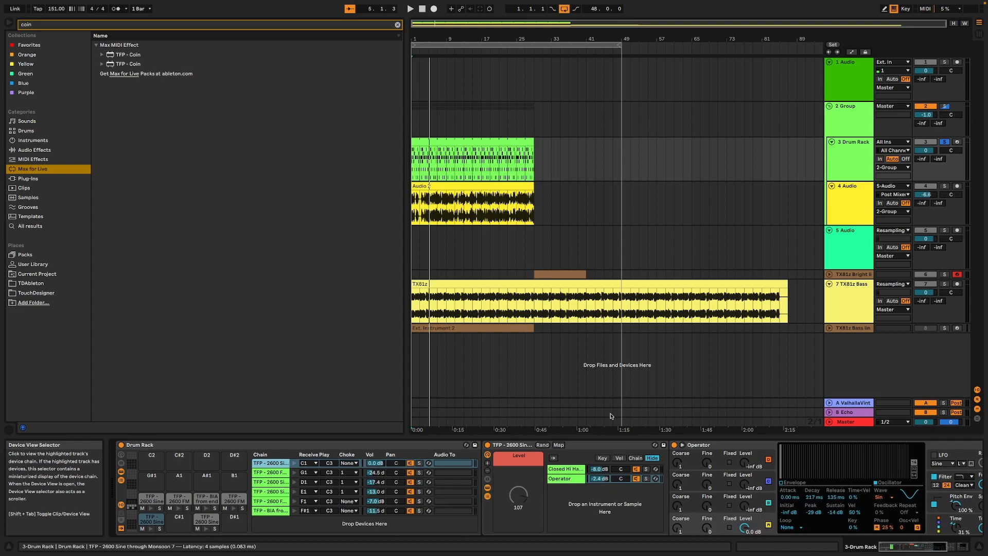
Open the Drum Rack's MIDI clip to examine its note pattern.
{"action": "double_click", "coordinate": [423, 166]}
{"action": "left_click", "coordinate": [530, 511]}
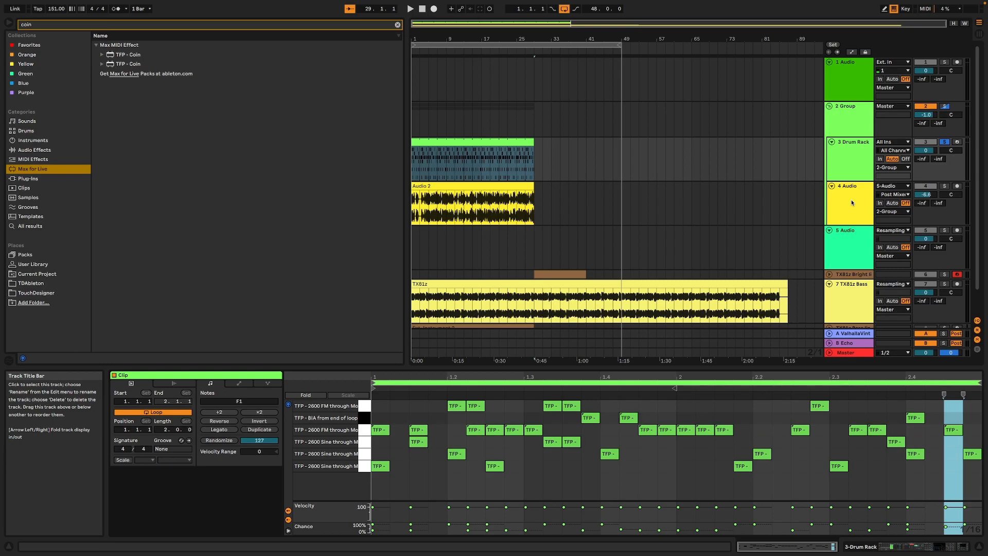
Solo the 4 Audio track, play it from bar 1, and show its effect devices.
{"action": "left_click", "coordinate": [853, 223]}
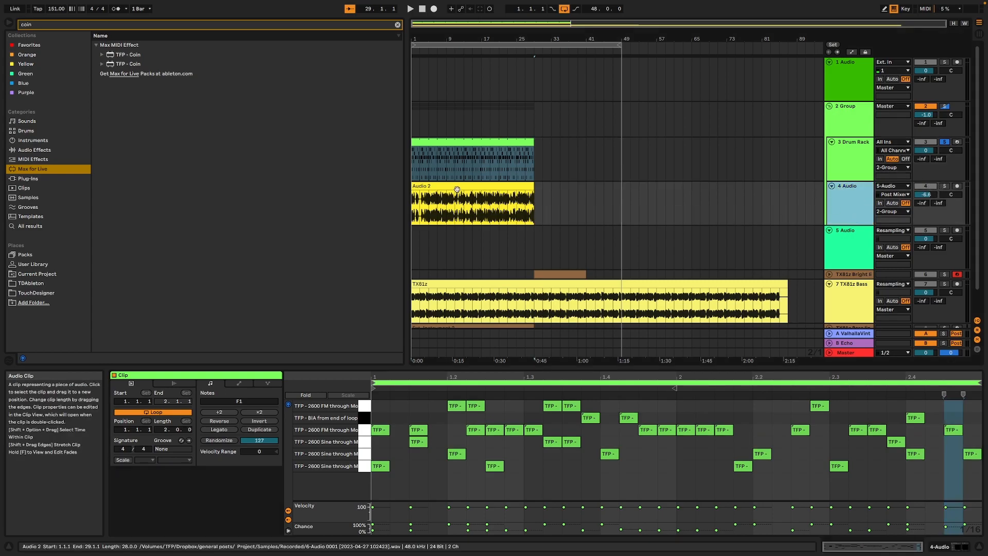
{"action": "left_click", "coordinate": [944, 186]}
{"action": "key", "text": "space"}
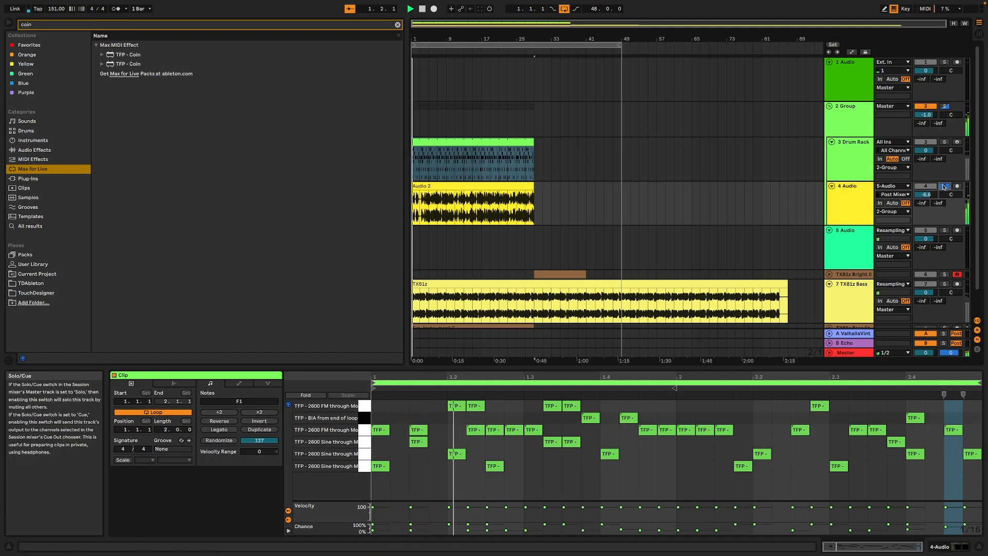
{"action": "left_click", "coordinate": [962, 545]}
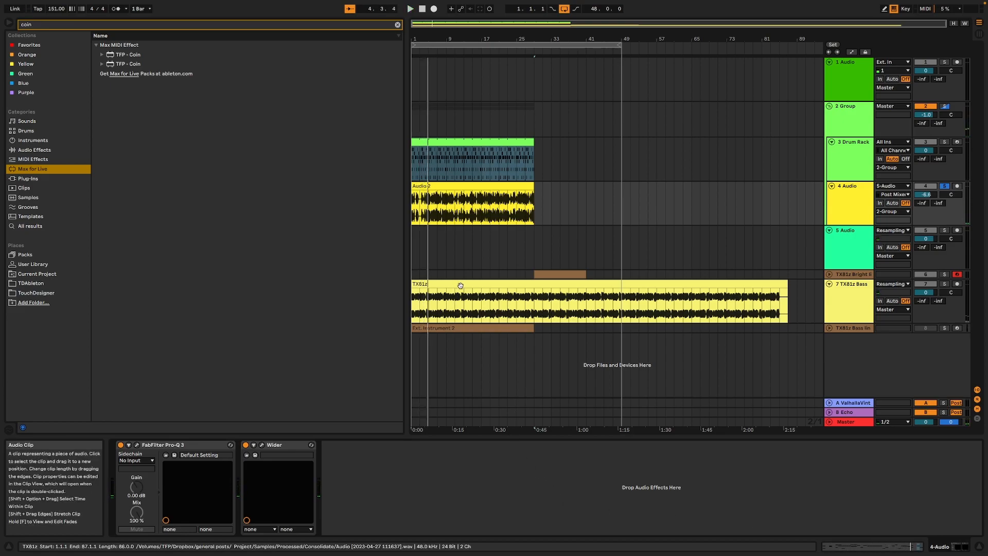
Open the Audio 2 clip, try resetting its pitch transposition, and listen to it from bar 1.
{"action": "double_click", "coordinate": [464, 186]}
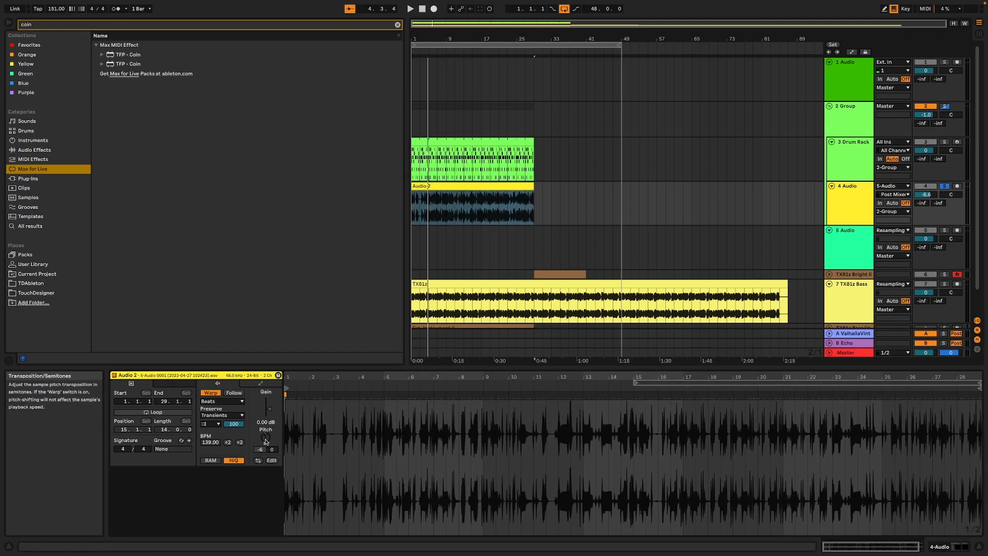
{"action": "double_click", "coordinate": [266, 438]}
{"action": "key", "text": "space"}
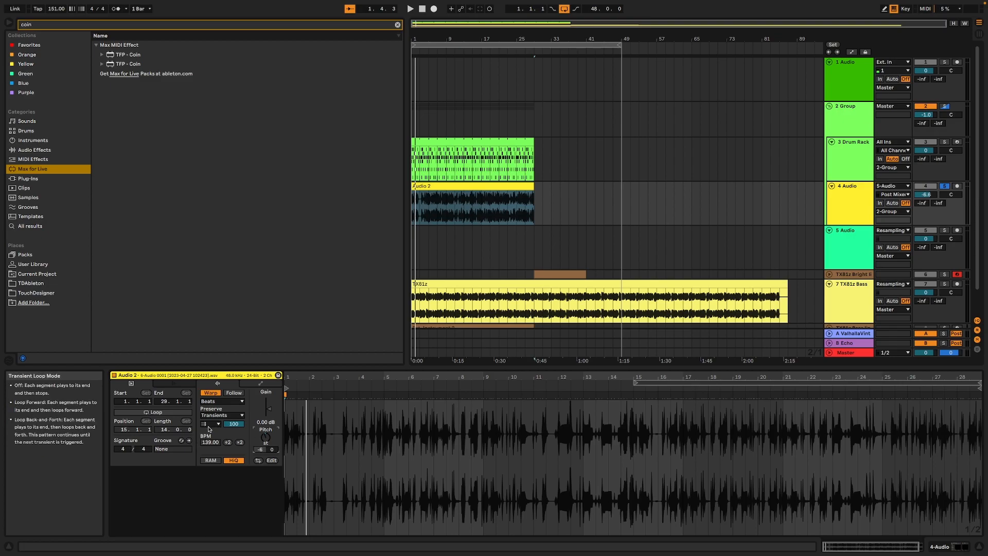
Compare the Audio 2 clip's Loop Back-and-Forth and Loop Forward transient modes during playback, ending on Loop Forward.
{"action": "left_click", "coordinate": [211, 425]}
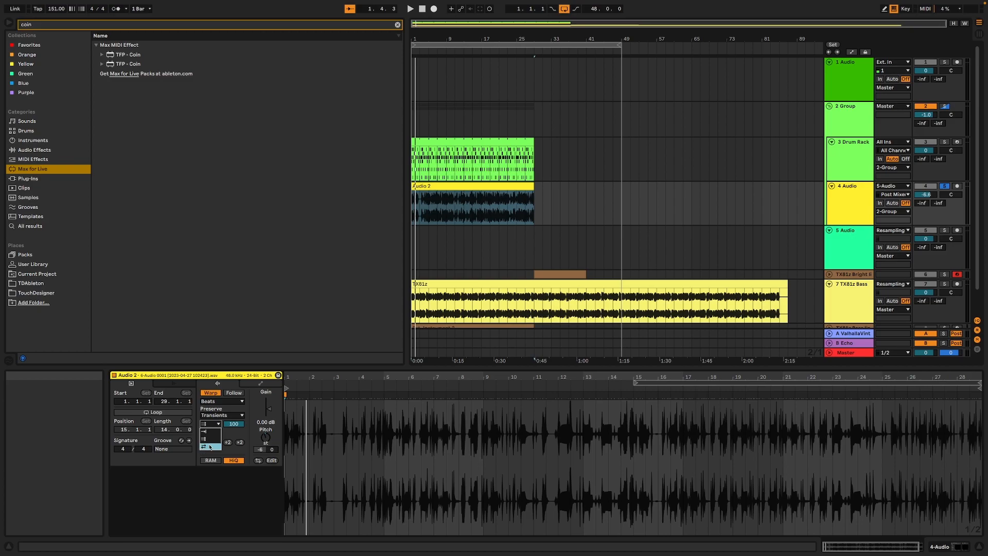
{"action": "left_click", "coordinate": [210, 447]}
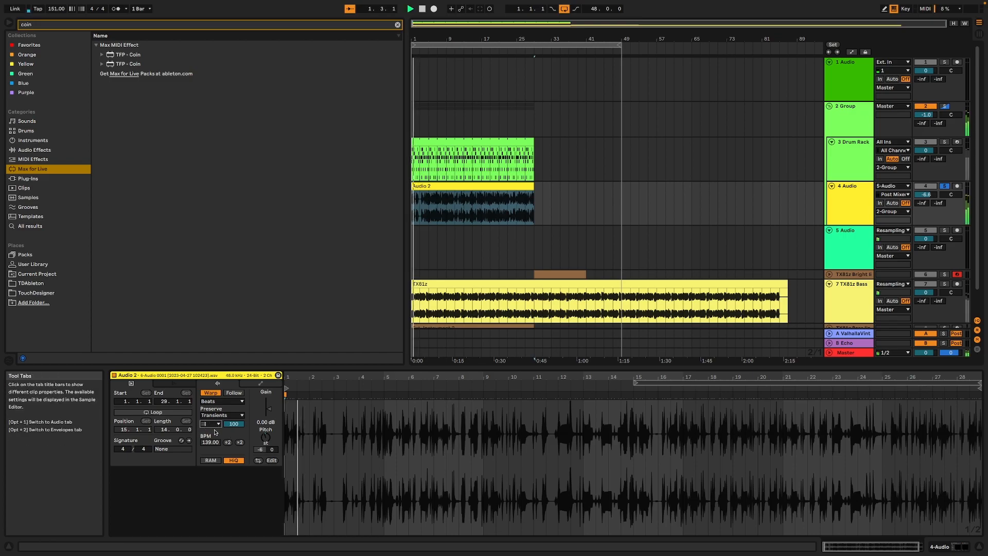
{"action": "left_click", "coordinate": [217, 426]}
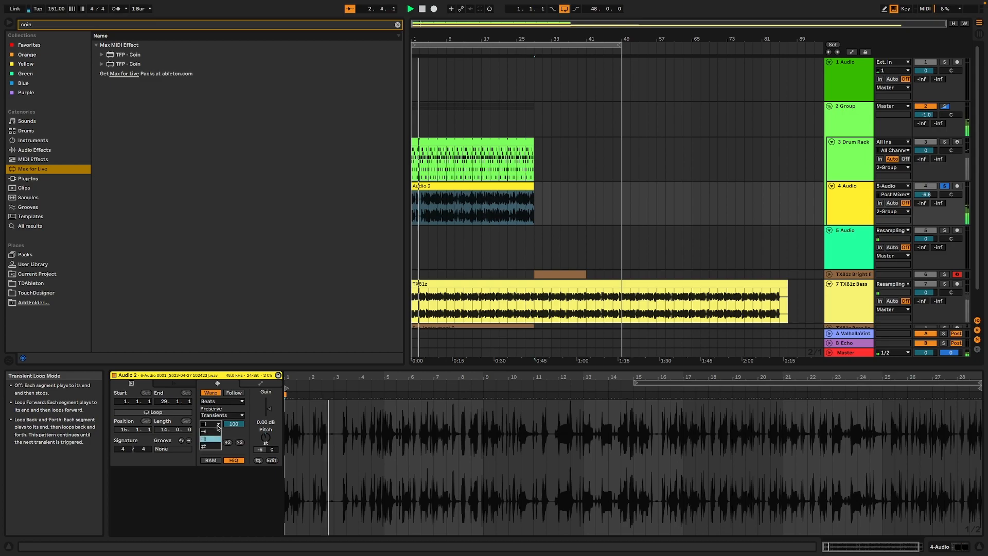
{"action": "left_click", "coordinate": [210, 448]}
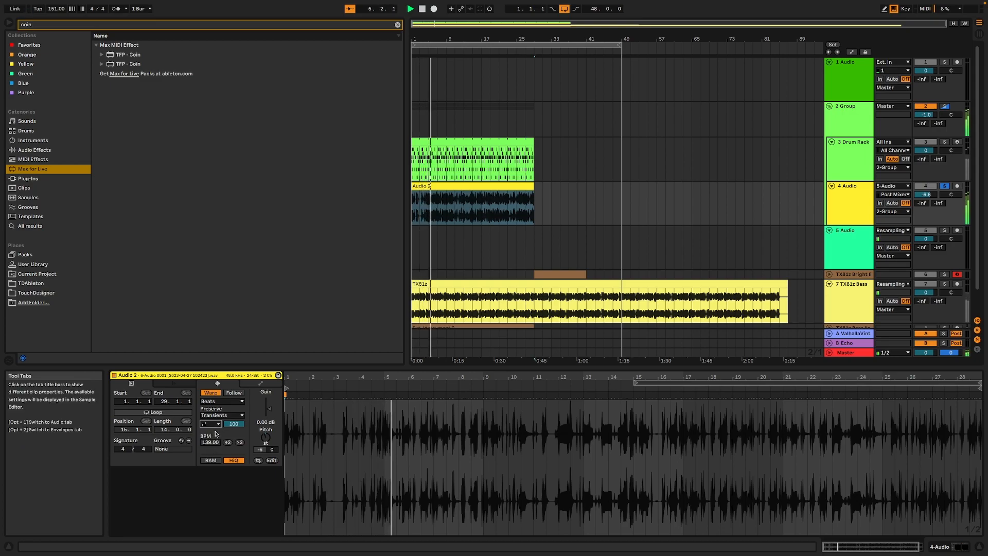
{"action": "left_click", "coordinate": [218, 426]}
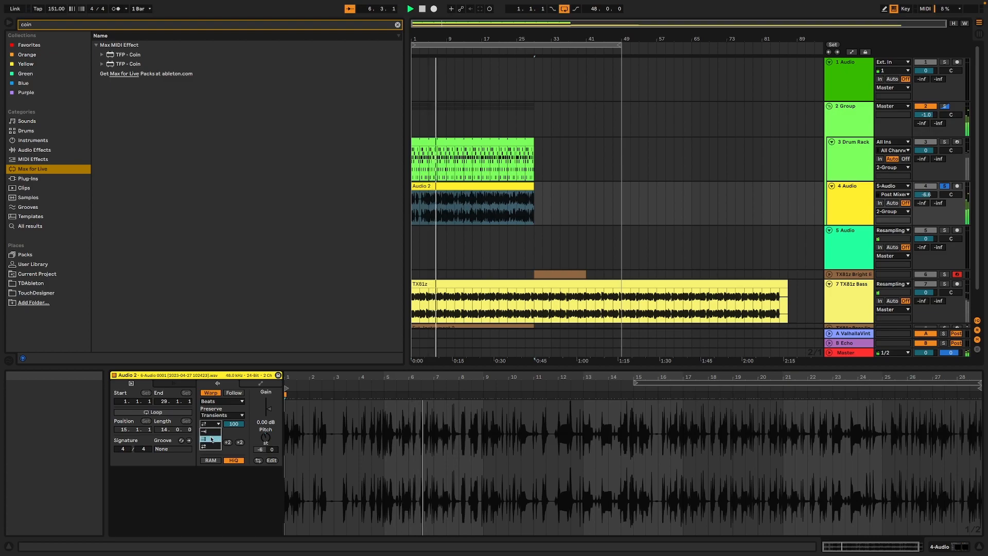
{"action": "left_click", "coordinate": [208, 438]}
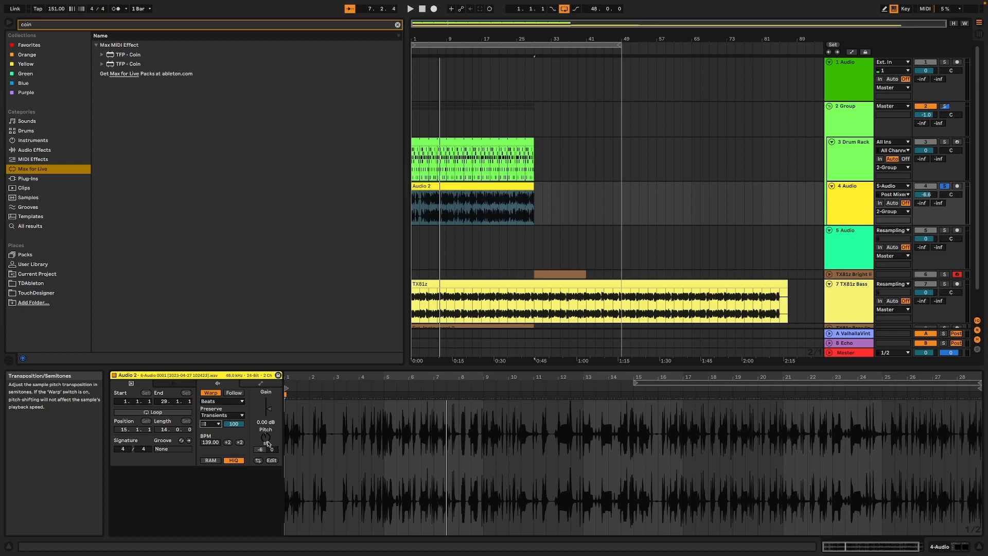
Transpose the Audio 2 clip to +24 semitones and compare its Loop Back-and-Forth and Loop Forward transient modes during playback, ending on Loop Forward.
{"action": "left_click_drag", "start_coordinate": [268, 444], "coordinate": [268, 435]}
{"action": "key", "text": "space"}
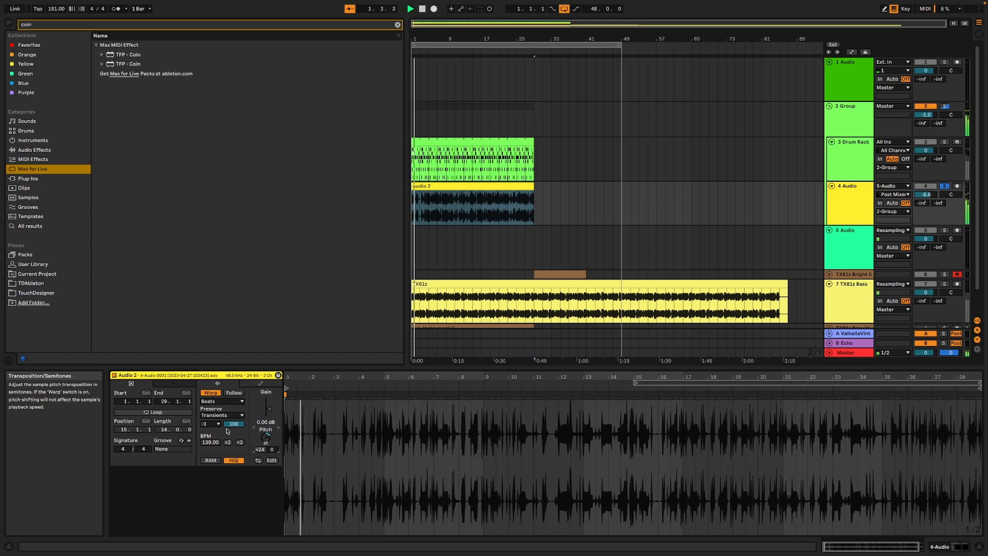
{"action": "left_click", "coordinate": [210, 423]}
{"action": "left_click", "coordinate": [213, 440]}
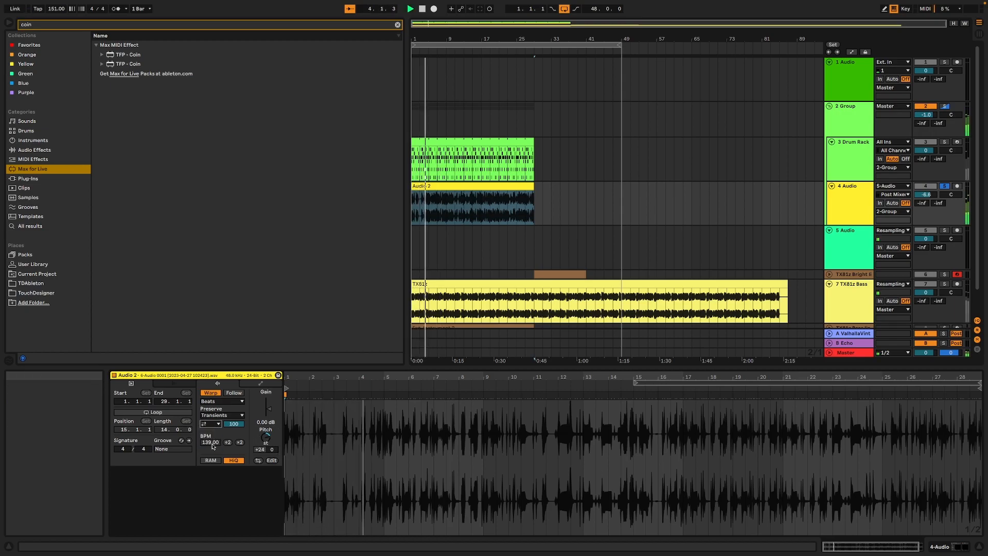
{"action": "left_click", "coordinate": [210, 423]}
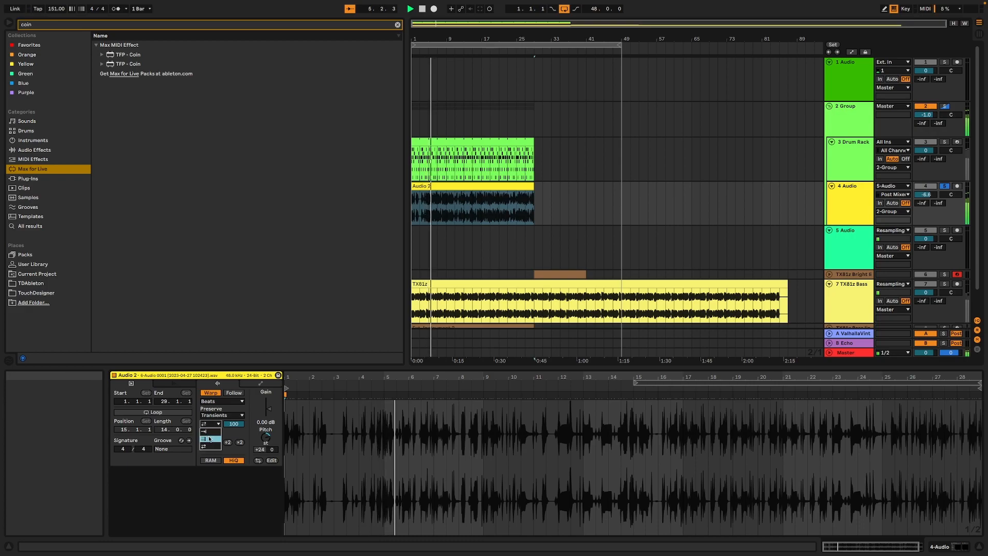
{"action": "left_click", "coordinate": [209, 439]}
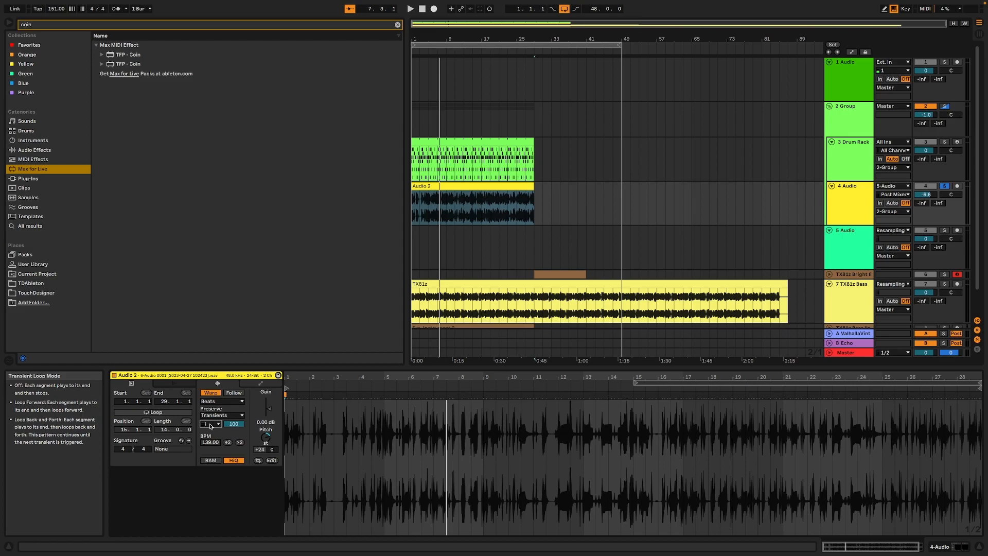
Solo the TX81z Bright line track and unfold it and the TX81z Bass line track to examine their MIDI clips.
{"action": "scroll", "coordinate": [669, 242], "scroll_direction": "down", "scroll_amount": 2}
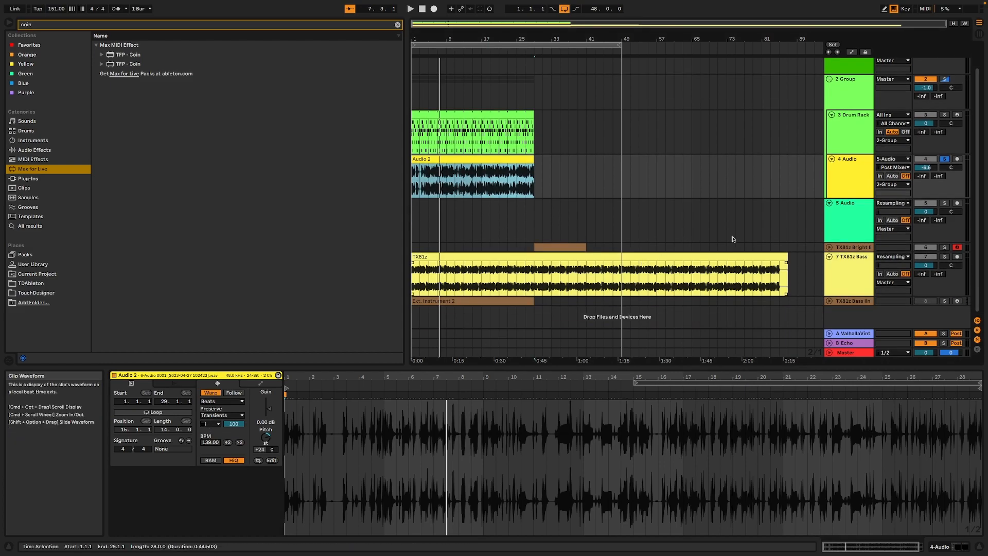
{"action": "left_click", "coordinate": [944, 247]}
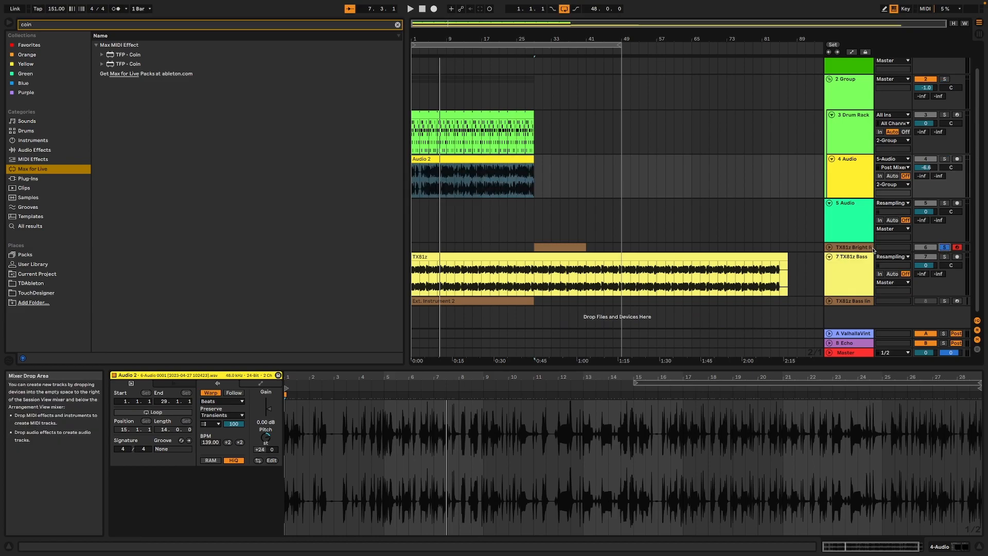
{"action": "left_click", "coordinate": [828, 248]}
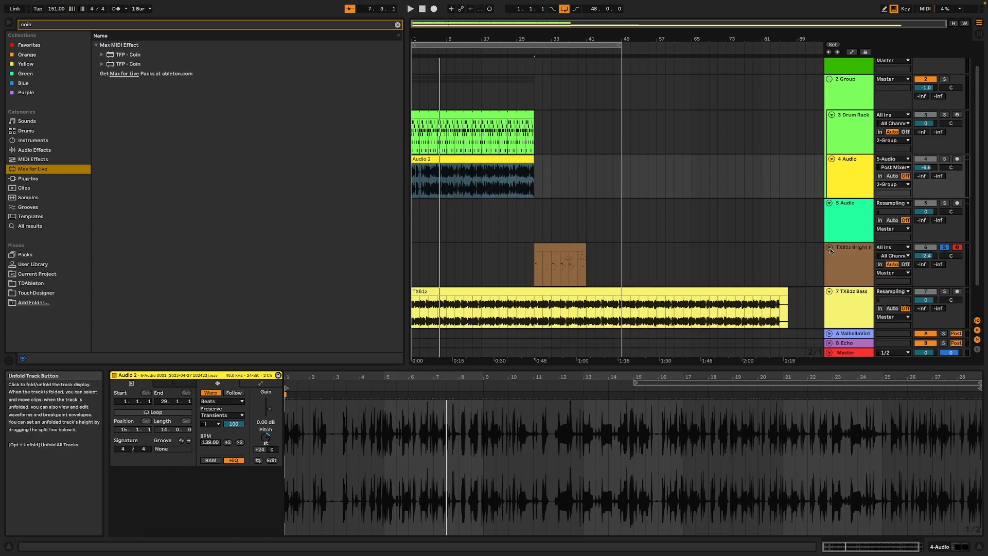
{"action": "left_click", "coordinate": [829, 249]}
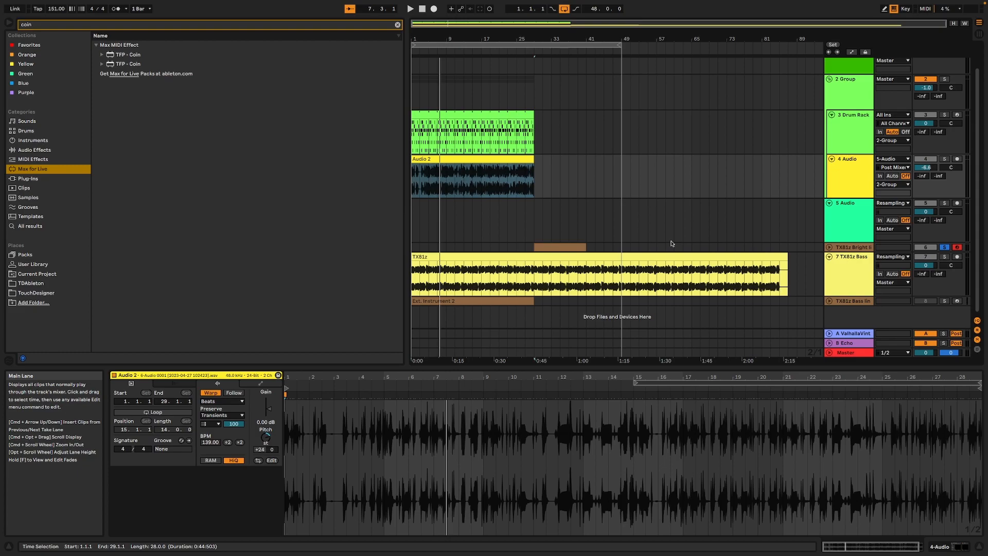
{"action": "left_click", "coordinate": [829, 249]}
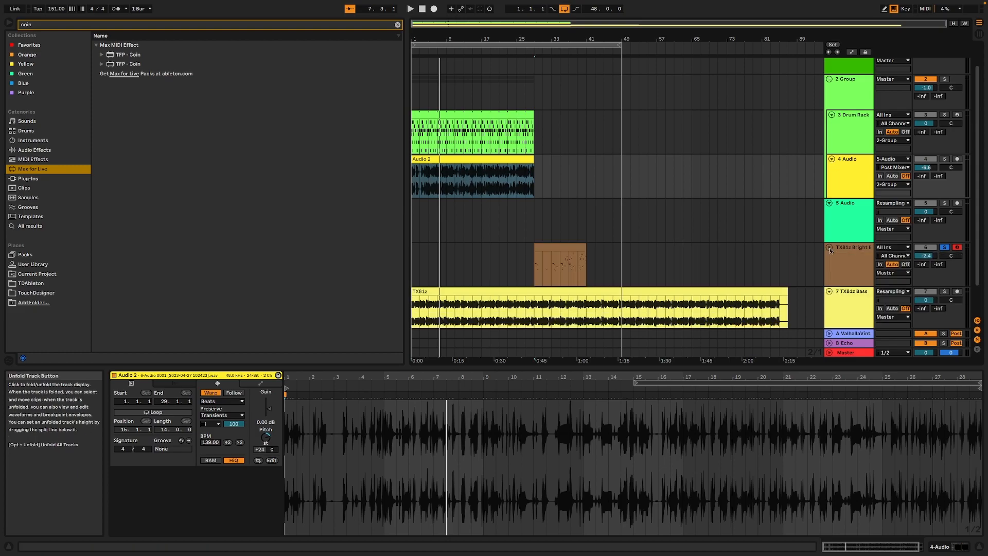
{"action": "left_click", "coordinate": [829, 249]}
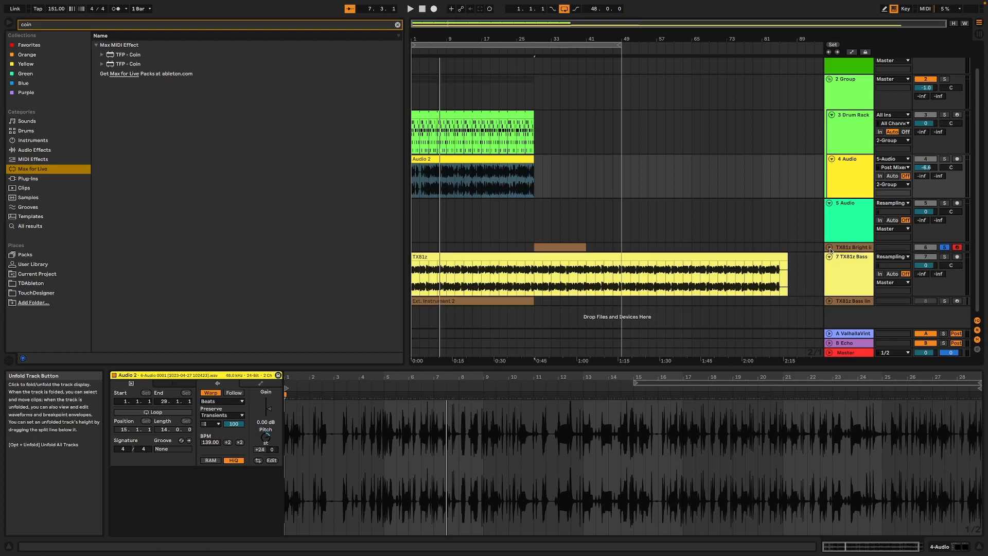
{"action": "left_click", "coordinate": [829, 301]}
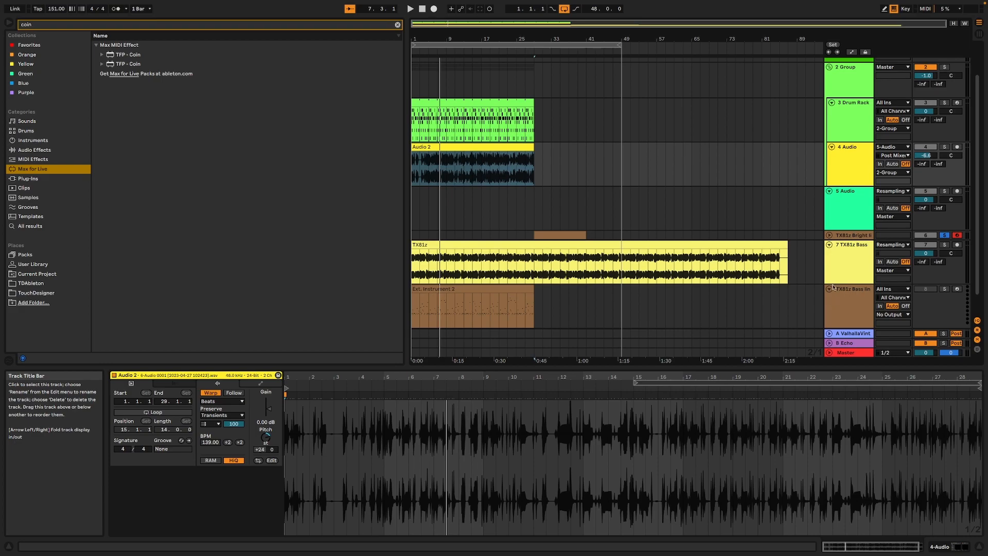
{"action": "left_click", "coordinate": [829, 235]}
{"action": "left_click", "coordinate": [828, 235]}
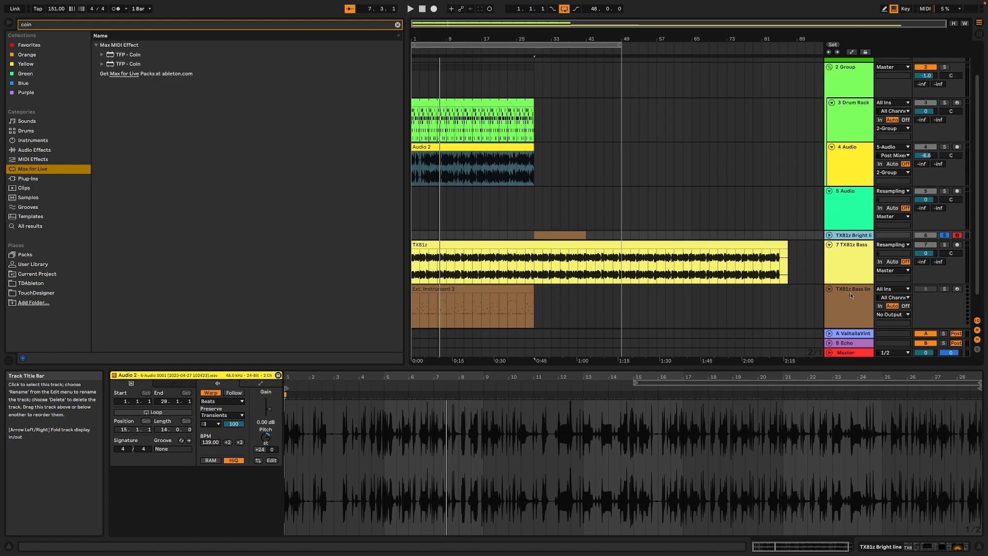
Solo and play the 7 TX81z Bass track, and show the TX81Z Editor window from the TX81z Bright line track's devices.
{"action": "left_click", "coordinate": [945, 244]}
{"action": "key", "text": "space"}
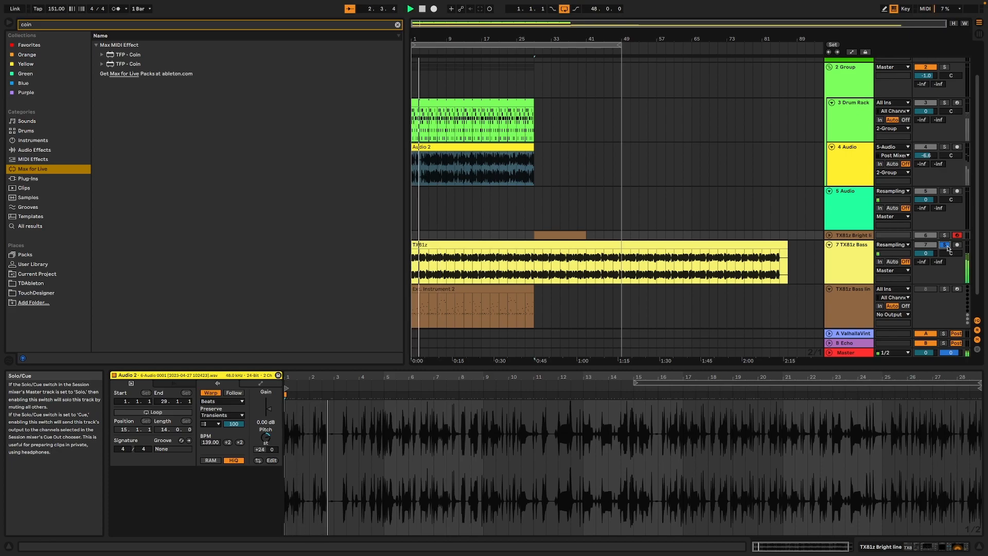
{"action": "left_click", "coordinate": [913, 546]}
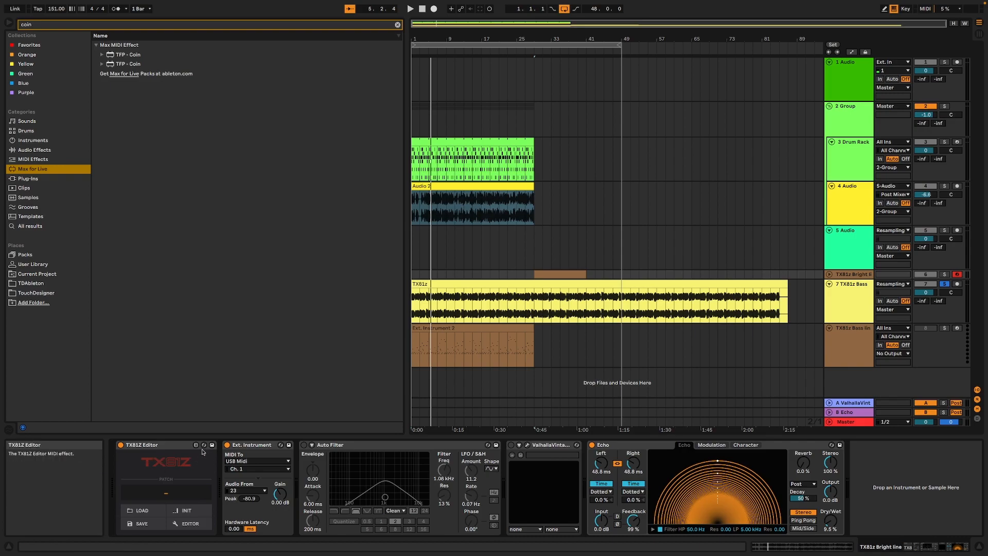
{"action": "left_click", "coordinate": [190, 523]}
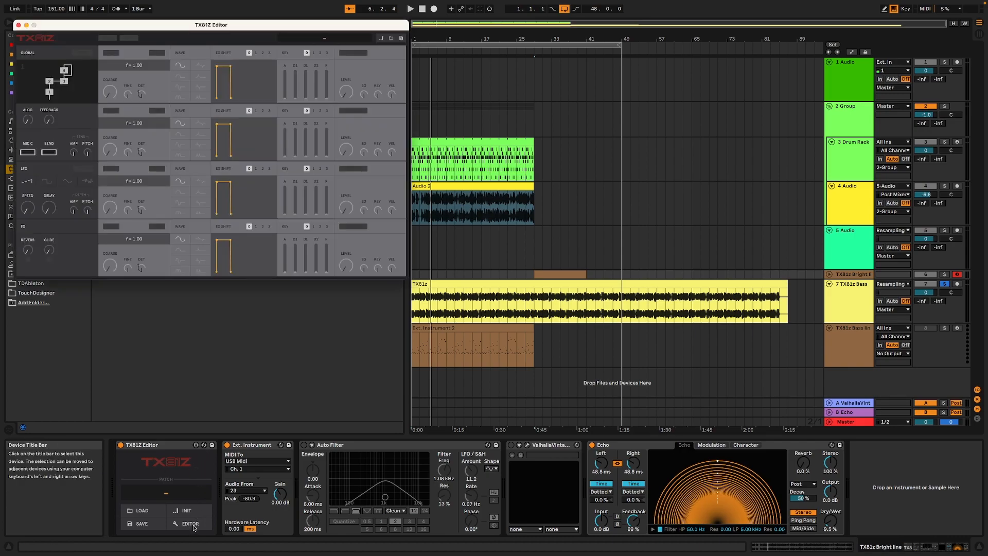
{"action": "left_click", "coordinate": [18, 25]}
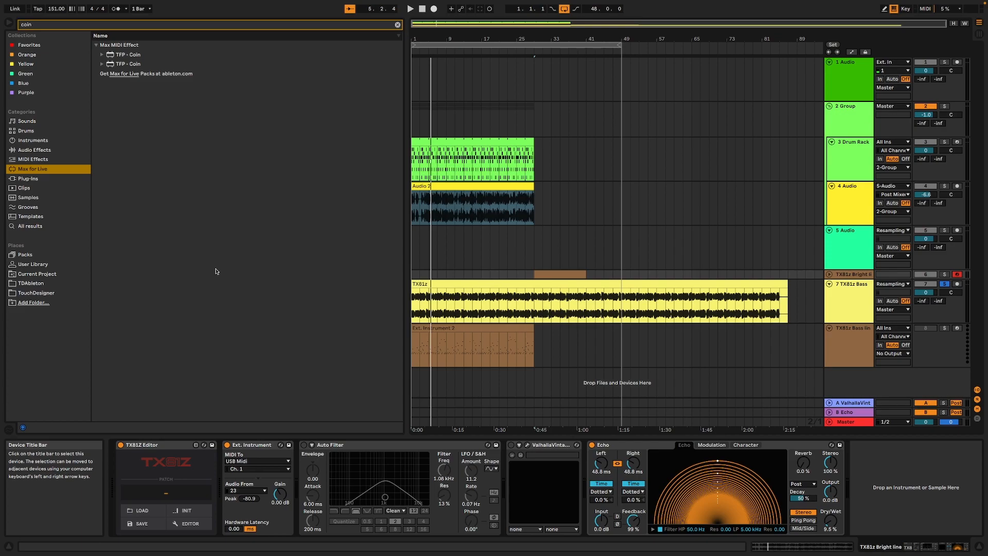
Listen to the TX81z audio clip on the 7 TX81z Bass track from bar 1 and open its clip settings.
{"action": "left_click", "coordinate": [442, 328]}
{"action": "left_click", "coordinate": [429, 285]}
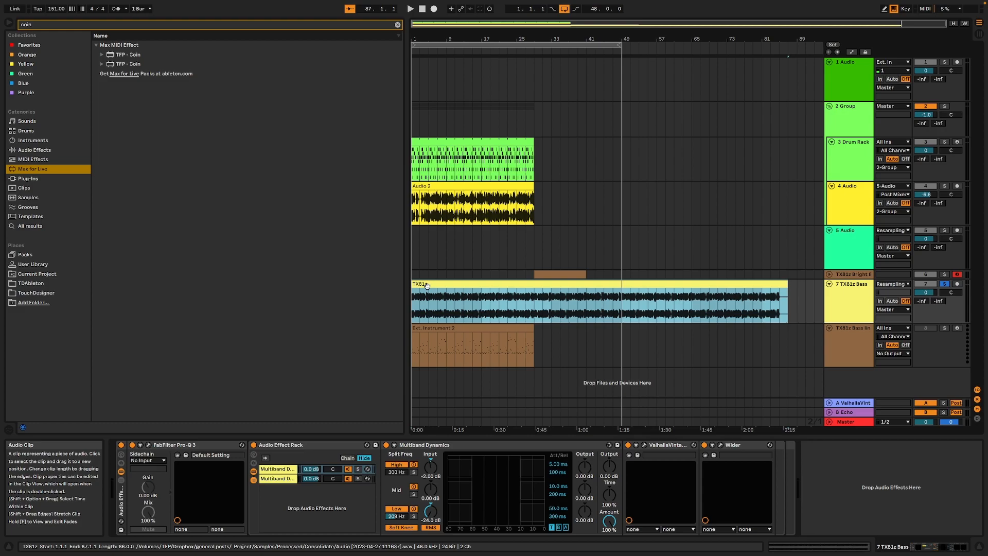
{"action": "key", "text": "space"}
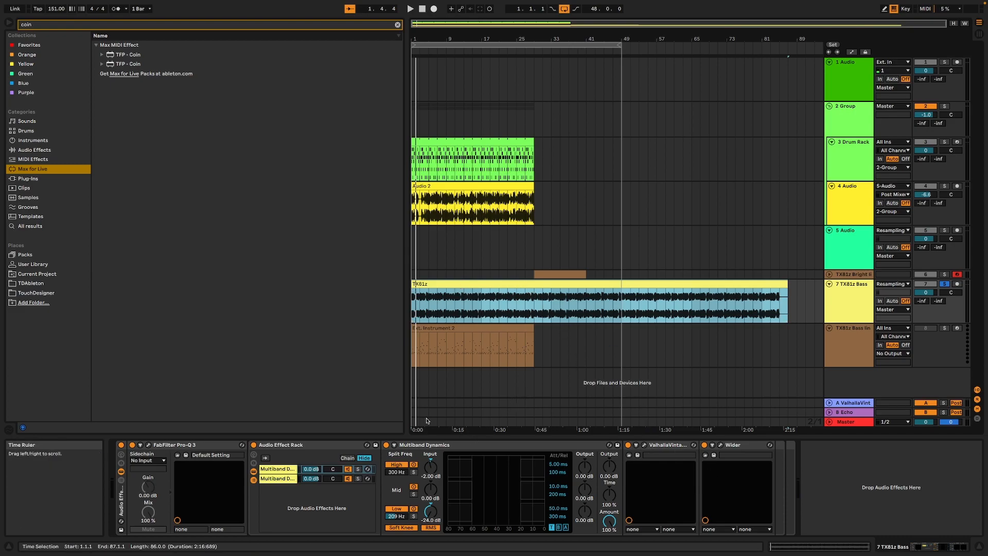
{"action": "double_click", "coordinate": [456, 283]}
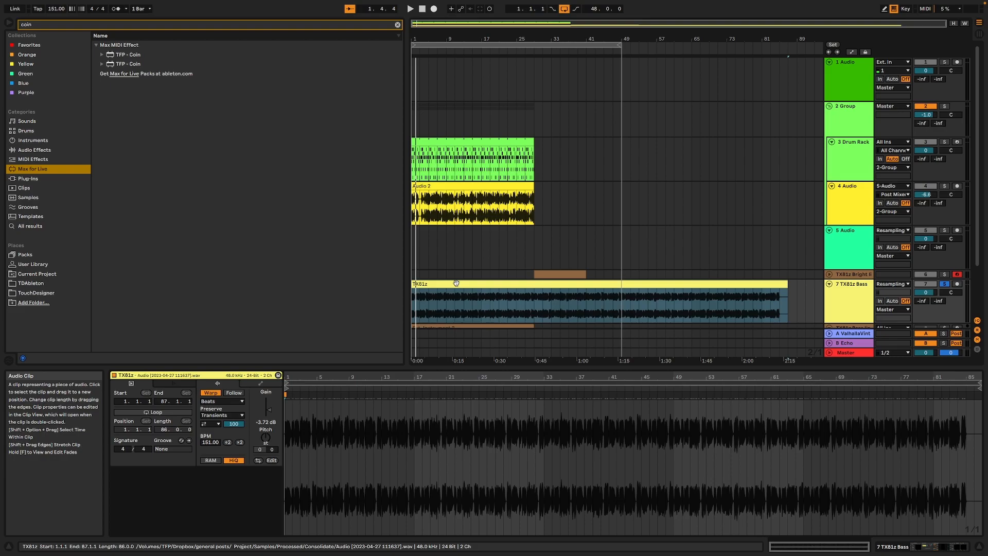
Examine the 7 TX81z Bass track's effects, covering the first Multiband Dynamics chain and the ValhallaVintageVerb and Wider plug-in windows.
{"action": "left_click", "coordinate": [772, 541]}
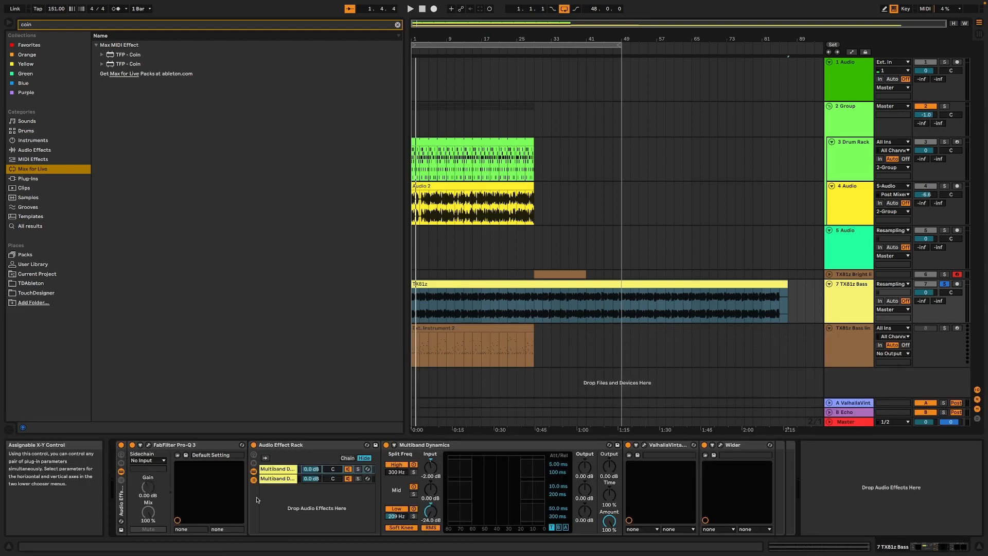
{"action": "left_click", "coordinate": [274, 470]}
{"action": "left_click", "coordinate": [273, 471]}
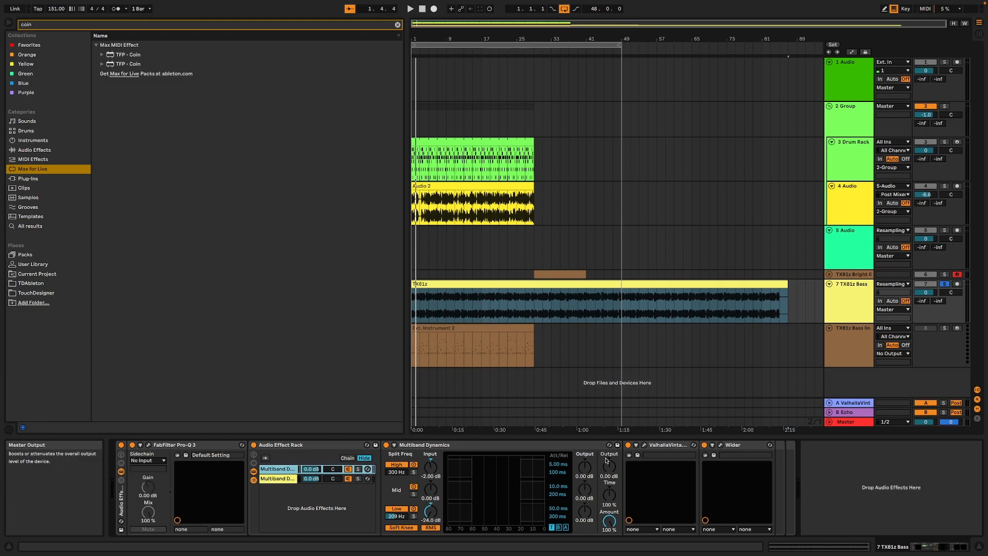
{"action": "left_click", "coordinate": [644, 445]}
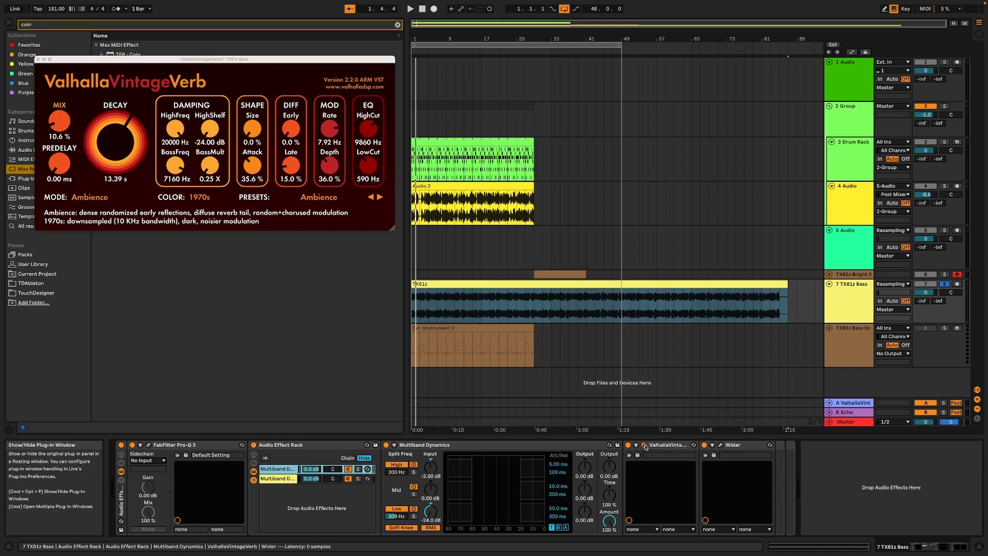
{"action": "left_click", "coordinate": [644, 446]}
{"action": "left_click", "coordinate": [720, 445]}
{"action": "left_click", "coordinate": [721, 446]}
Play the bass track and view the Audio Effect Rack's second Multiband Dynamics chain, ending on the first chain.
{"action": "key", "text": "space"}
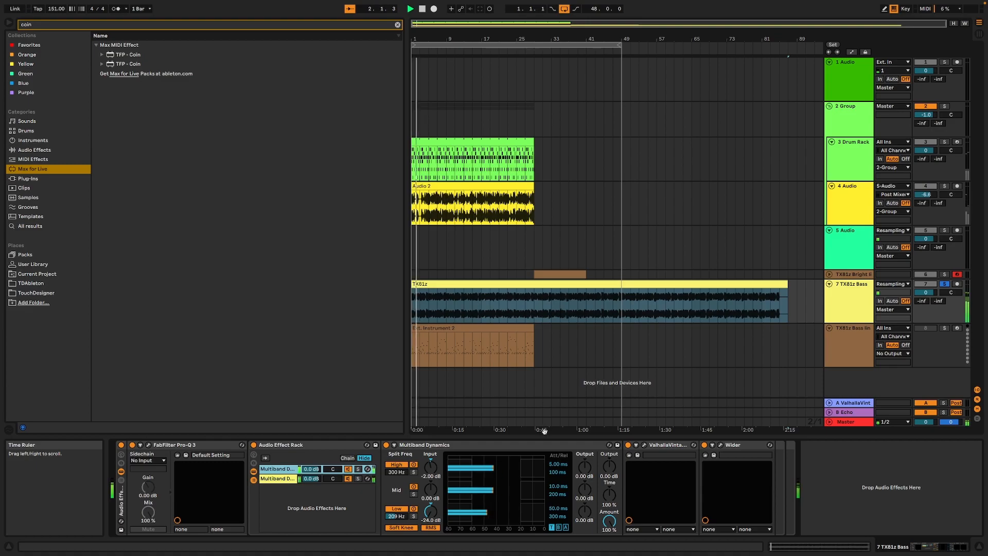
{"action": "left_click", "coordinate": [273, 479]}
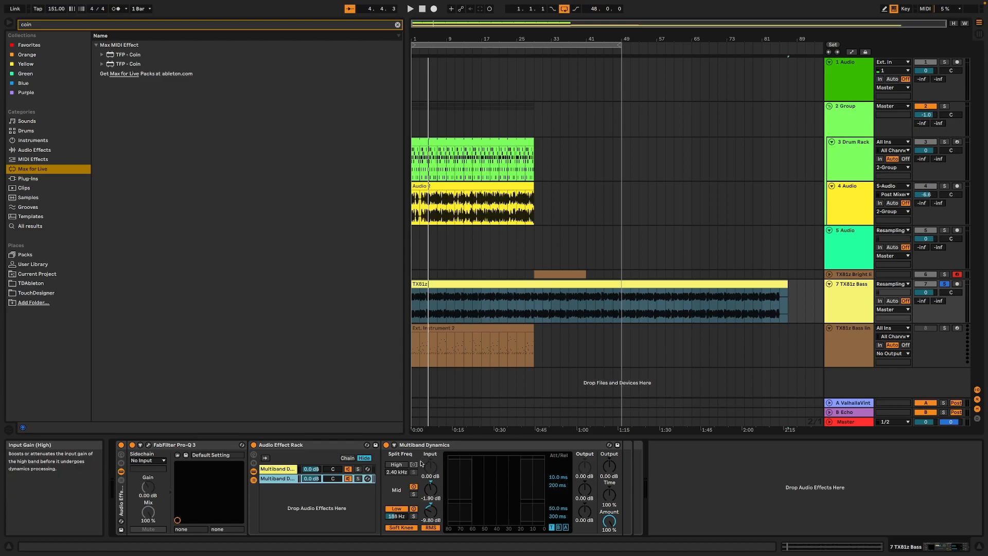
{"action": "left_click", "coordinate": [371, 471]}
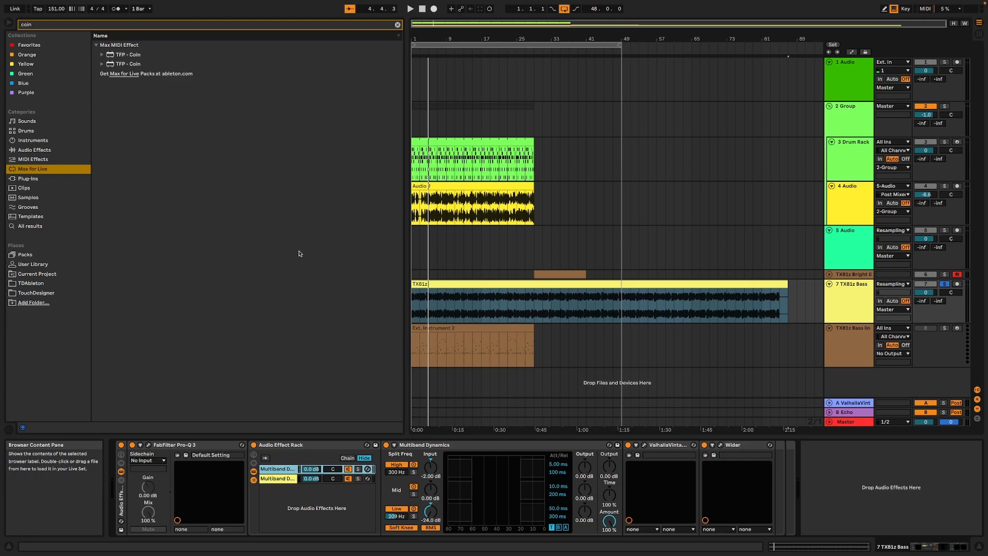
Open the Live Set 6 Week challenge 2.als from the Project folder without saving the changes to 6 Week challenge 1.
{"action": "left_click", "coordinate": [42, 5]}
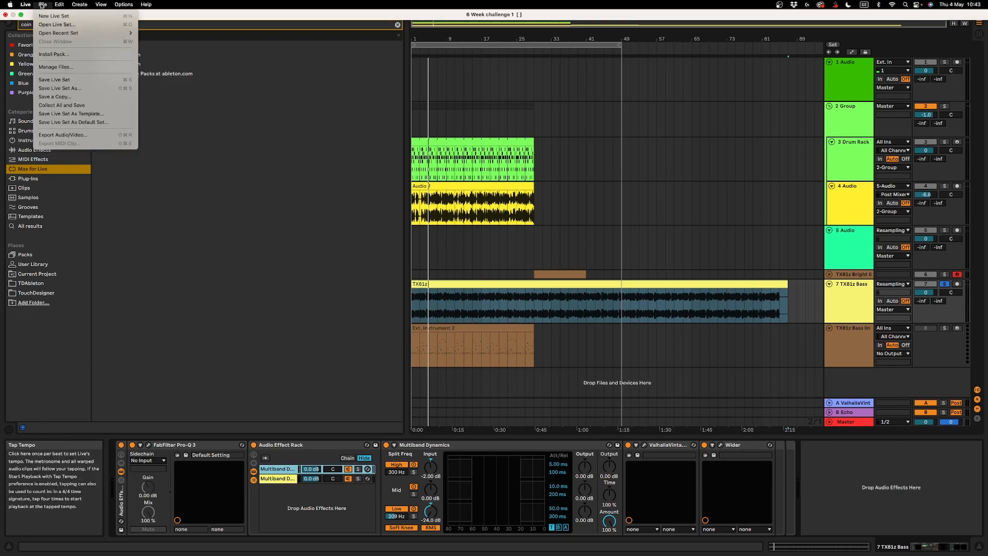
{"action": "left_click", "coordinate": [58, 25]}
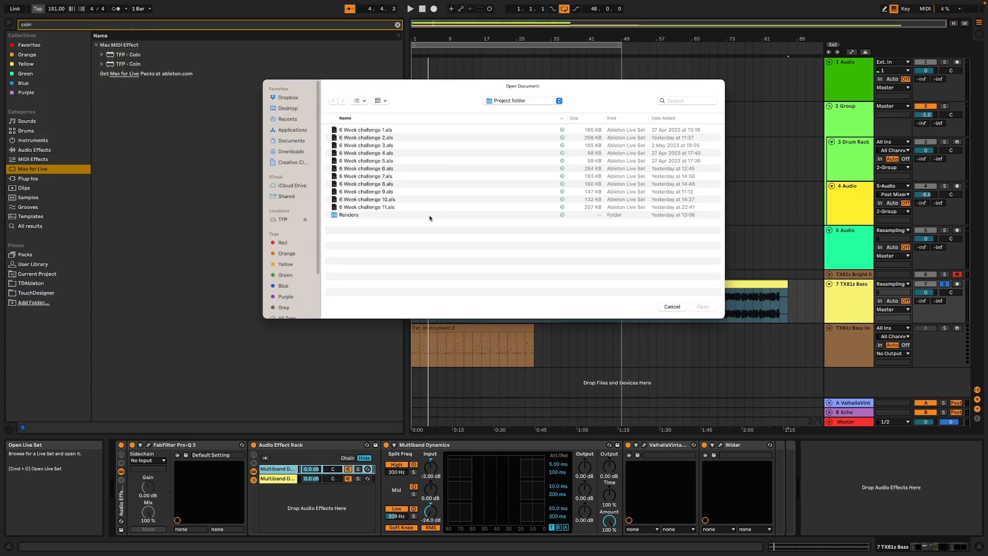
{"action": "left_click", "coordinate": [387, 138]}
{"action": "left_click", "coordinate": [703, 307]}
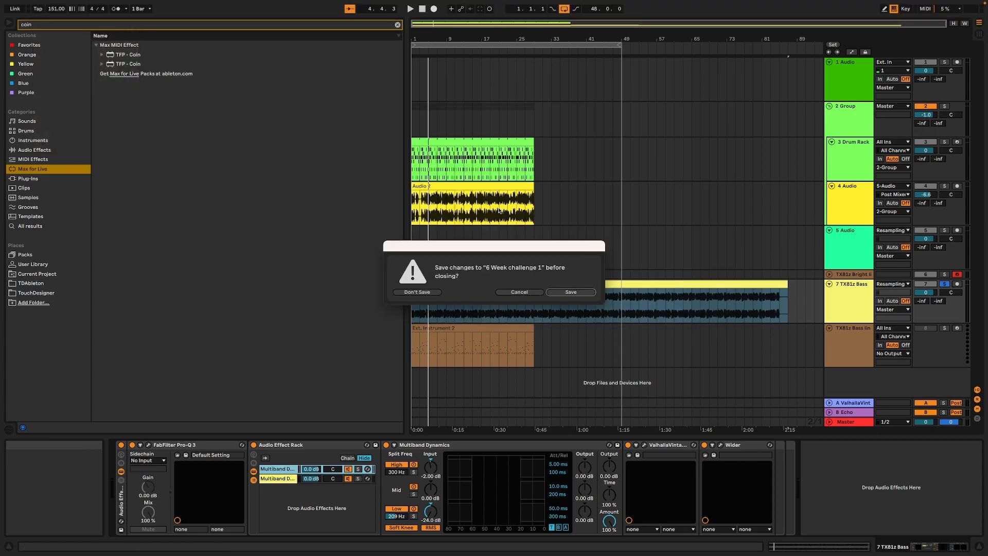
{"action": "left_click", "coordinate": [415, 292]}
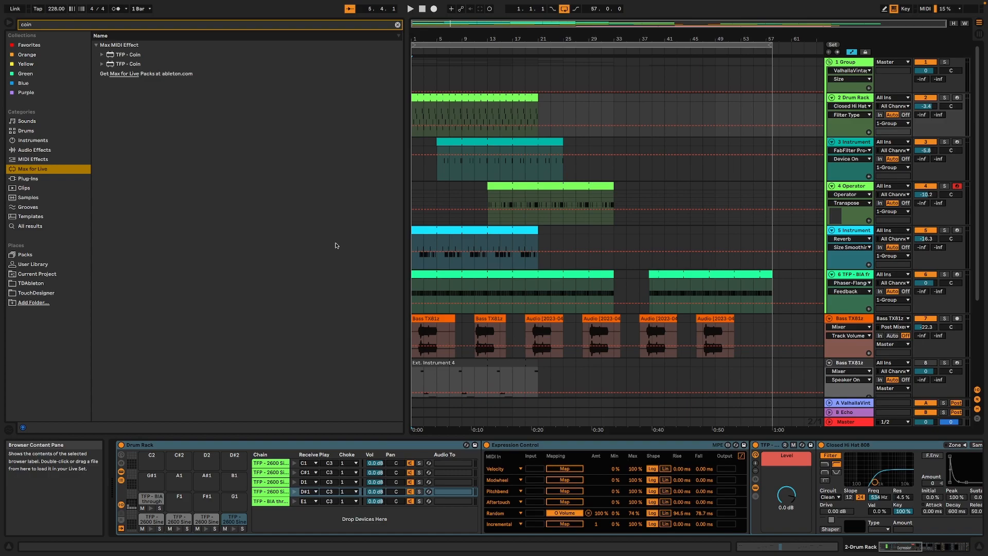
Play the arrangement from bar 1, skip ahead to about bar 21, and look through all of its tracks.
{"action": "key", "text": "space"}
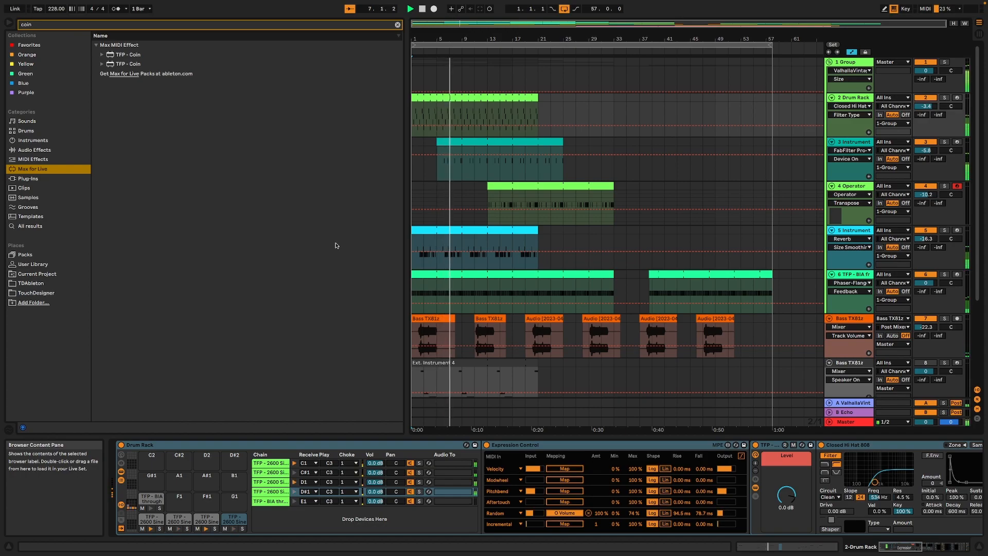
{"action": "scroll", "coordinate": [565, 262], "scroll_direction": "down", "scroll_amount": 4}
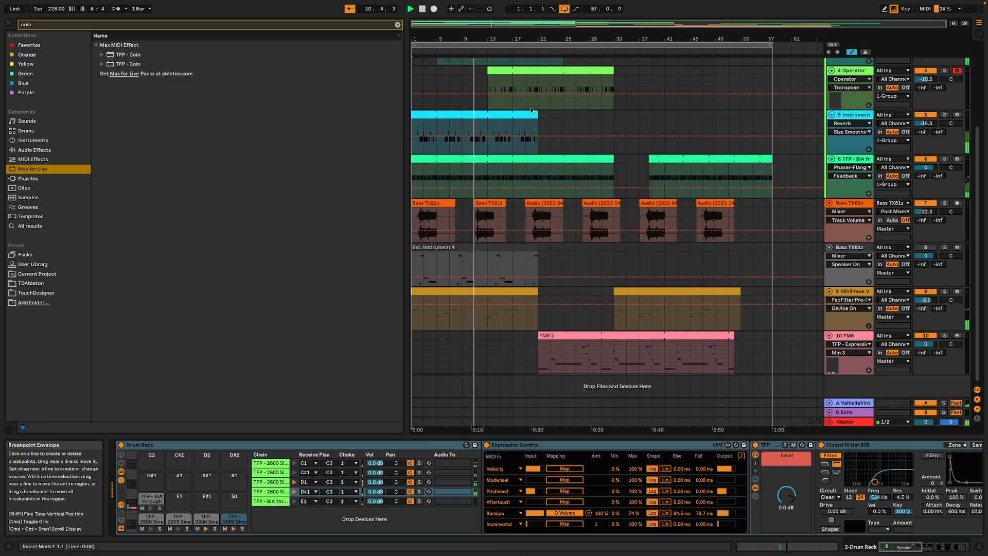
{"action": "left_click", "coordinate": [536, 52]}
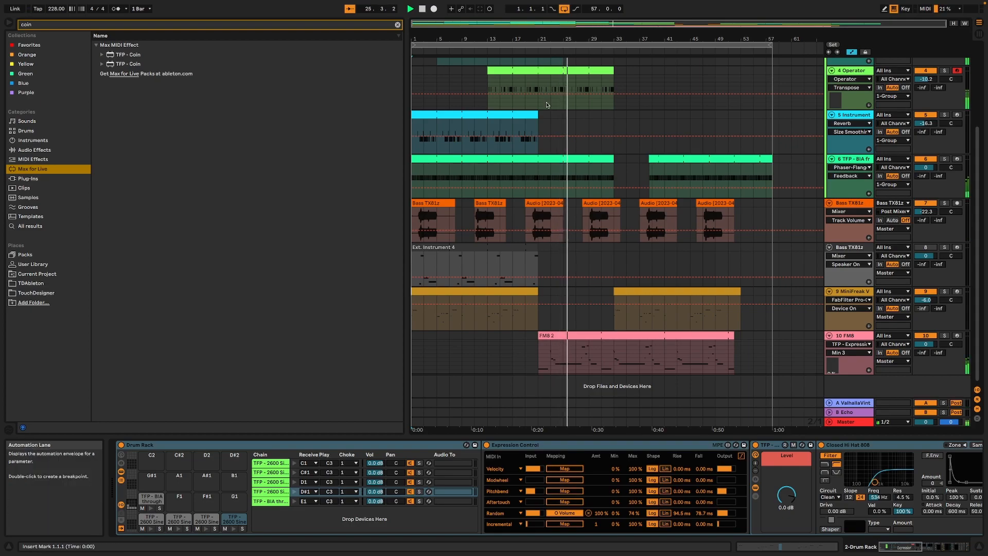
{"action": "scroll", "coordinate": [577, 179], "scroll_direction": "up", "scroll_amount": 3}
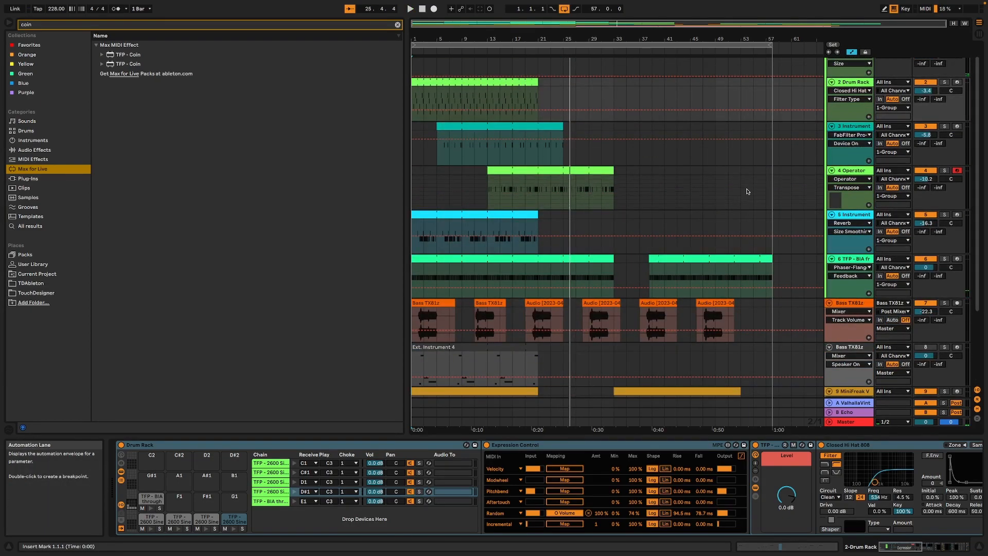
{"action": "scroll", "coordinate": [772, 154], "scroll_direction": "up", "scroll_amount": 1}
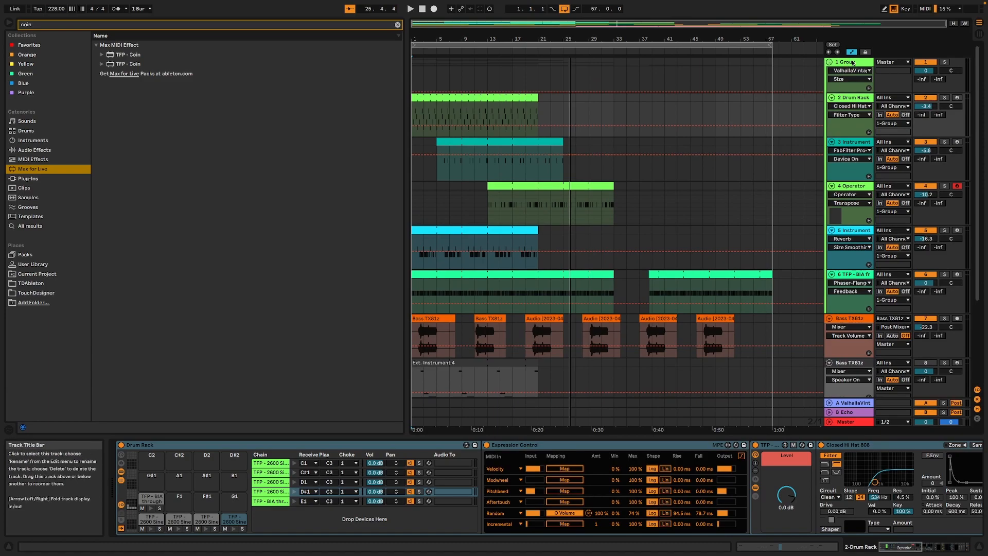
Solo the 1 Group track and listen to it from bar 1.
{"action": "left_click", "coordinate": [944, 63]}
{"action": "key", "text": "space"}
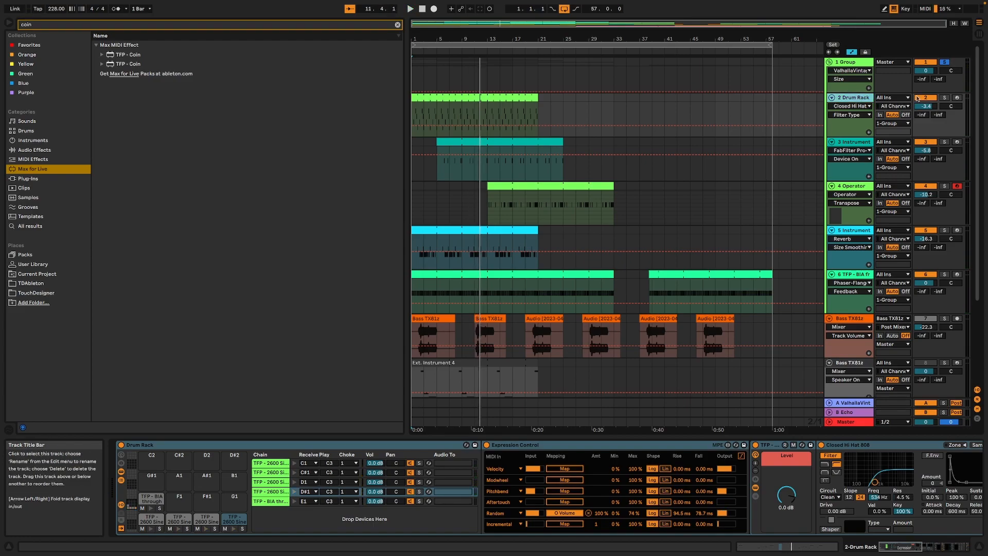
Solo the 2 Drum Rack track and listen to it from bar 1.
{"action": "left_click", "coordinate": [944, 98]}
{"action": "key", "text": "space"}
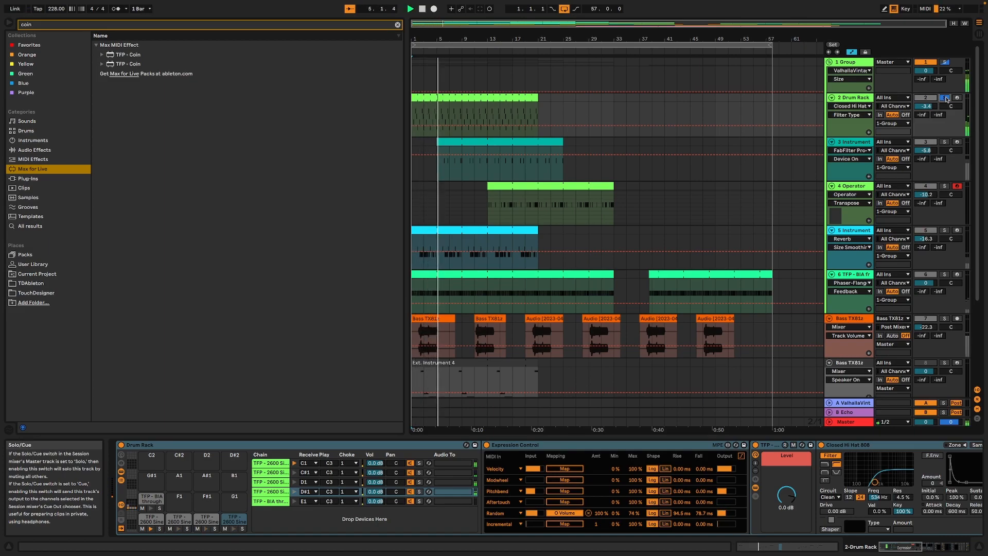
{"action": "key", "text": "space"}
{"action": "key", "text": "space"}
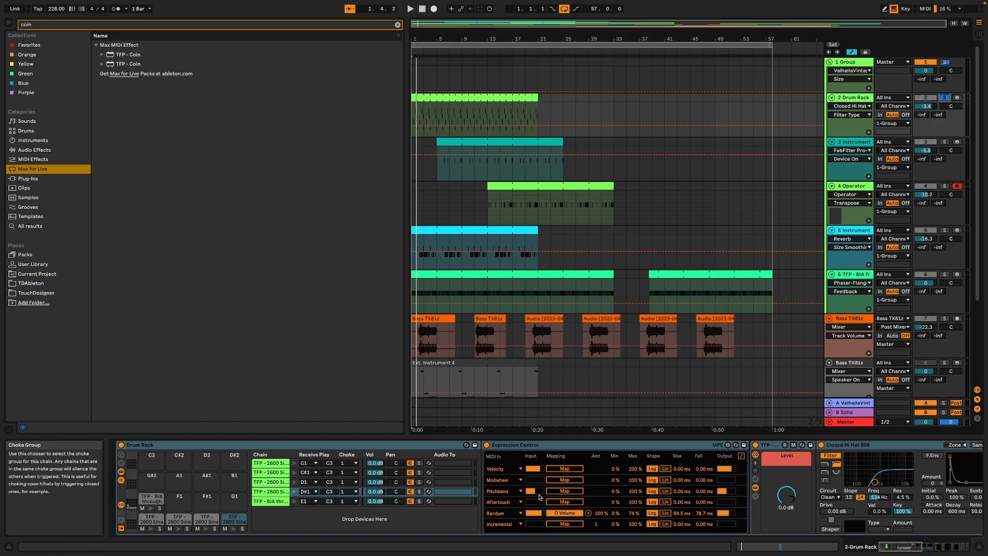
Audition the Drum Rack's D#1 chain and view its Expression Control mapping and the Pitch/Osc settings of the Closed Hi Hat 808 Sampler.
{"action": "left_click", "coordinate": [266, 501]}
{"action": "left_click", "coordinate": [270, 492]}
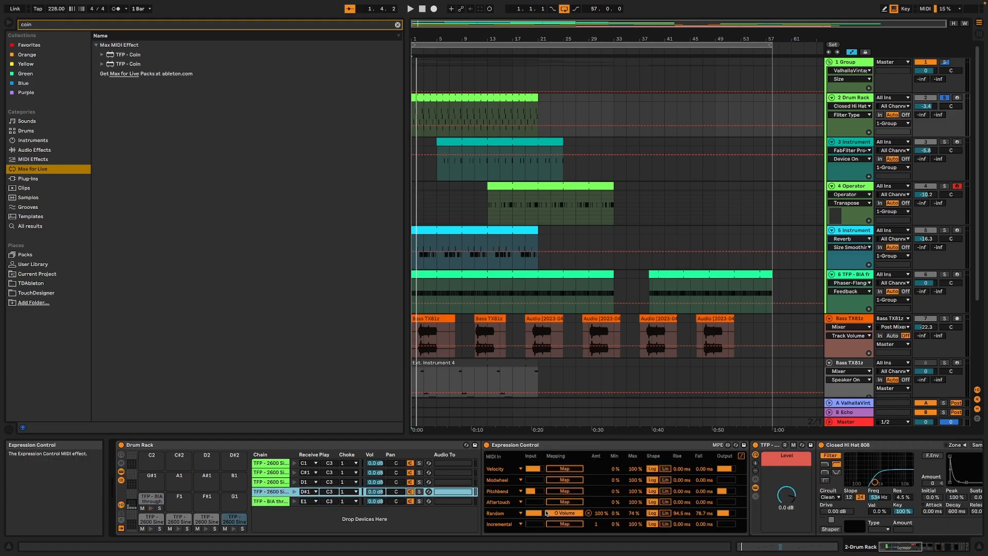
{"action": "mouse_move", "coordinate": [897, 548]}
{"action": "left_mouse_down"}
{"action": "mouse_move", "coordinate": [935, 551]}
{"action": "mouse_move", "coordinate": [900, 550]}
{"action": "left_mouse_up"}
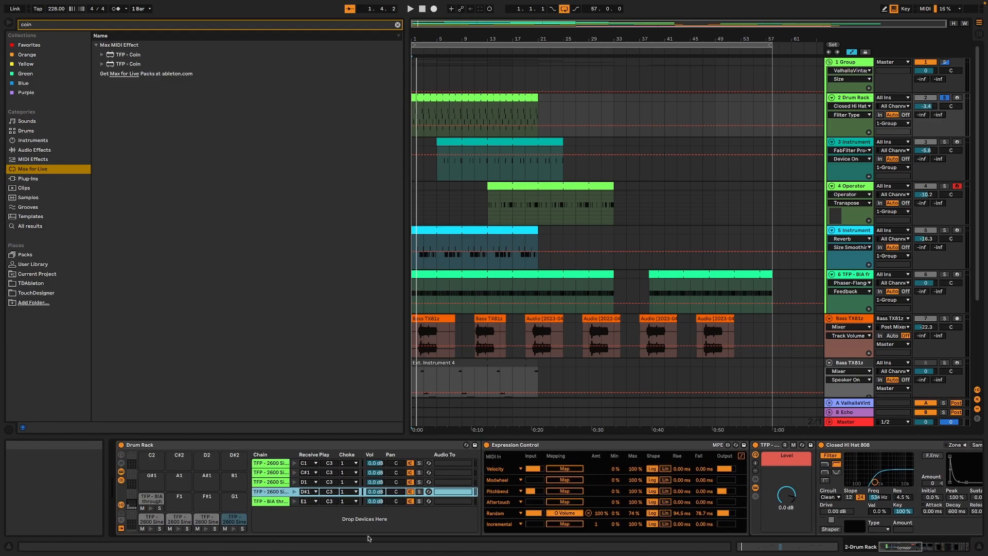
{"action": "left_click", "coordinate": [293, 492]}
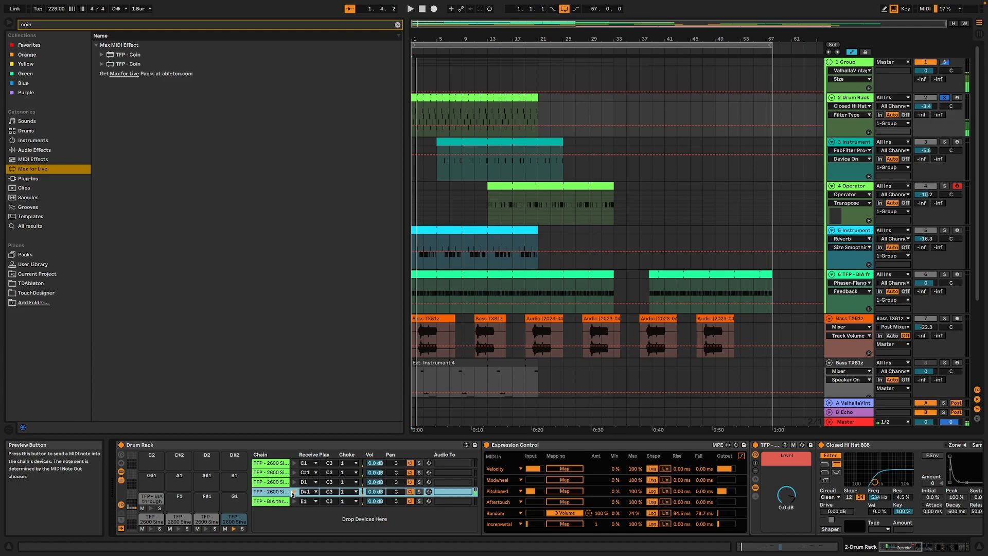
{"action": "scroll", "coordinate": [775, 461], "scroll_direction": "right", "scroll_amount": 5}
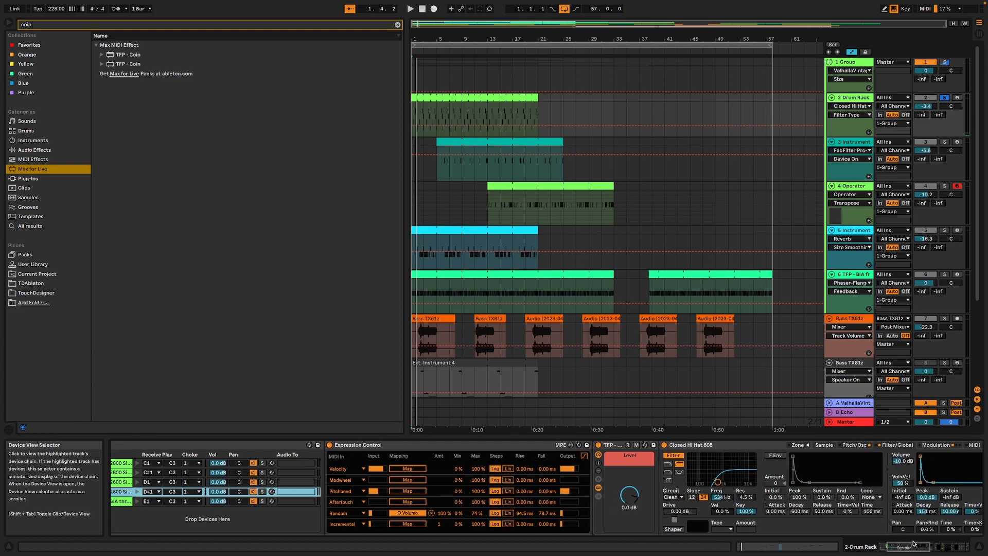
{"action": "left_click", "coordinate": [784, 445]}
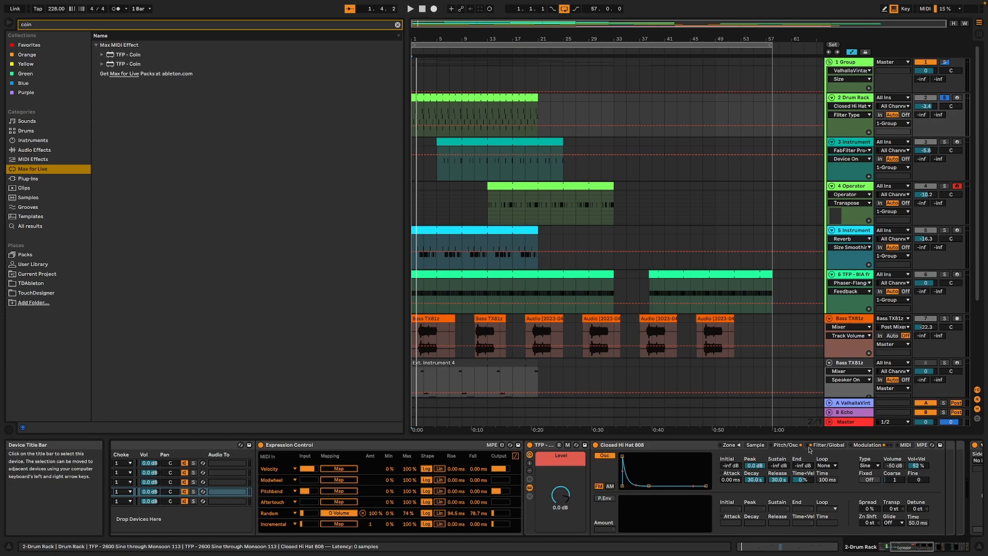
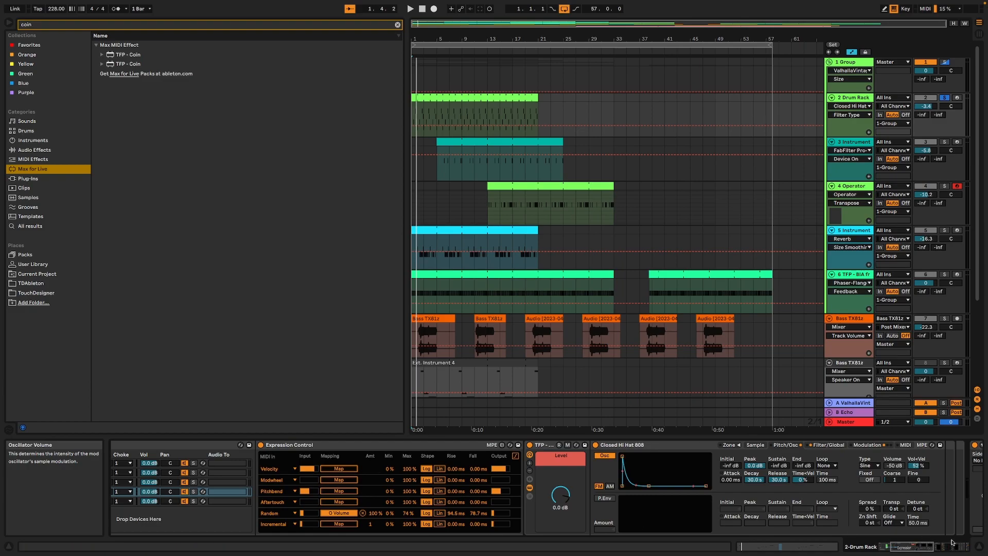
{"action": "left_click_drag", "start_coordinate": [921, 547], "coordinate": [907, 547]}
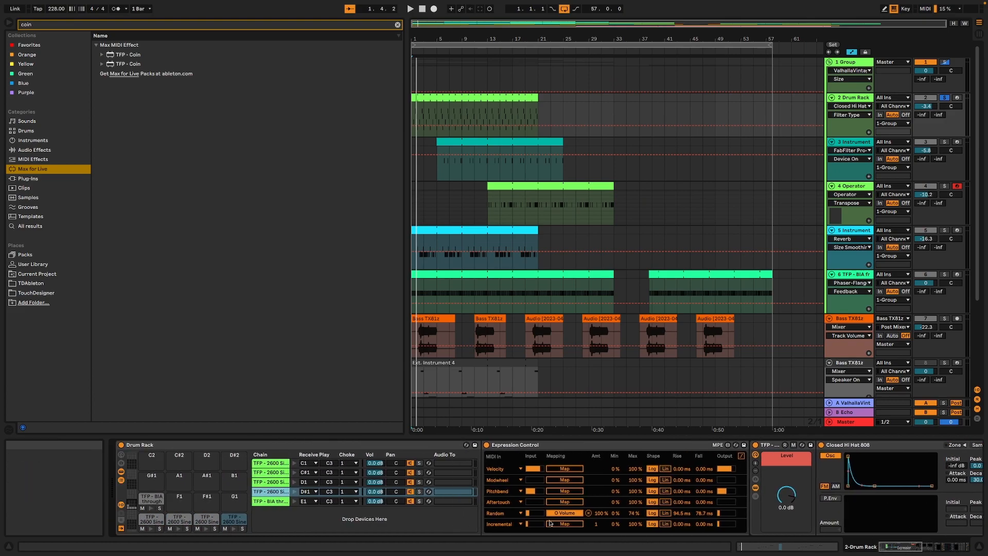
Audition the Drum Rack's D1 and C#1 chains and view the devices in each.
{"action": "left_click", "coordinate": [276, 482]}
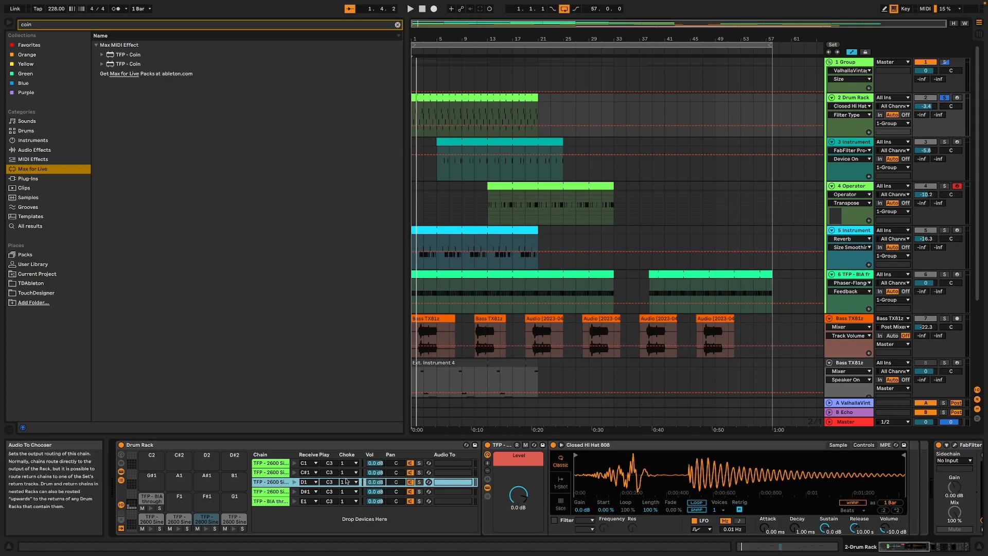
{"action": "left_click", "coordinate": [294, 482]}
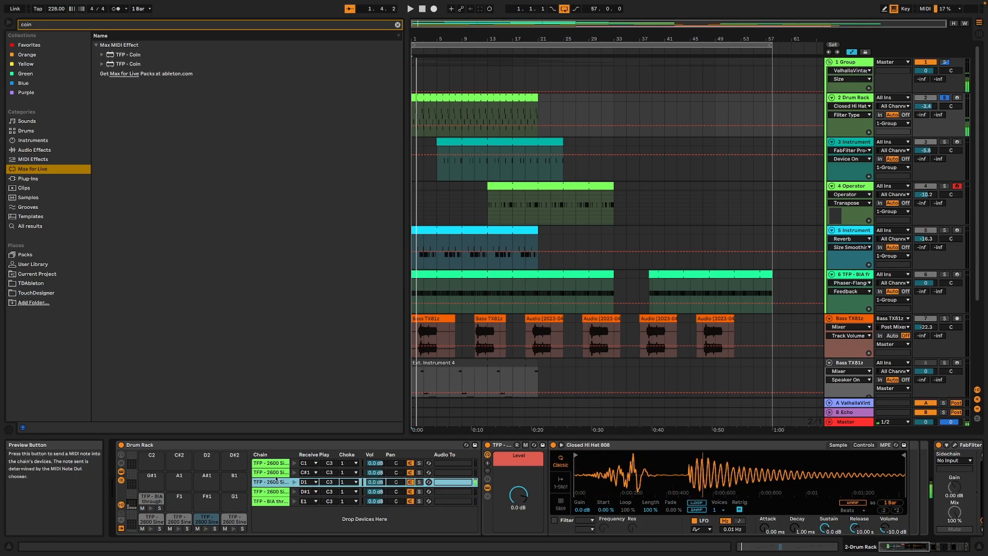
{"action": "left_click", "coordinate": [282, 473]}
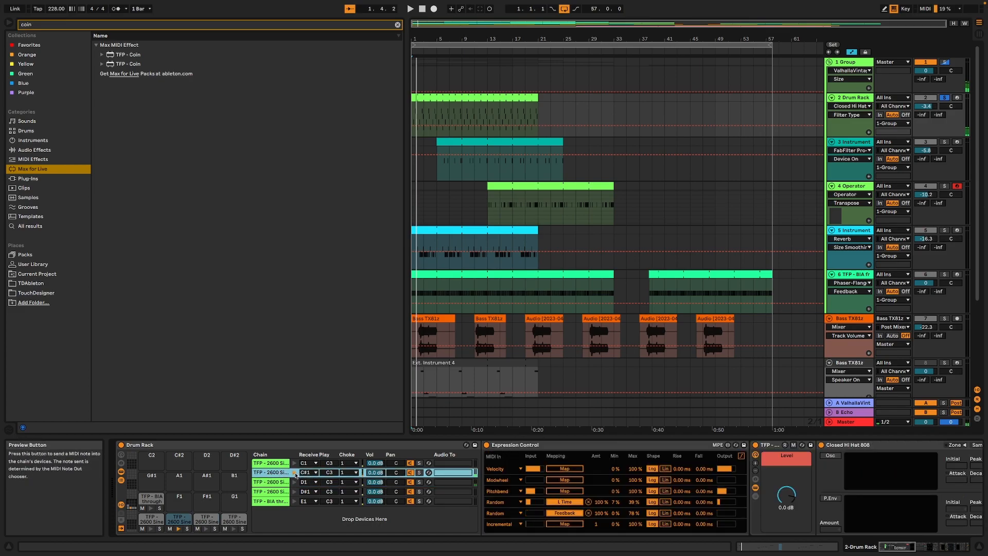
{"action": "left_click", "coordinate": [296, 472]}
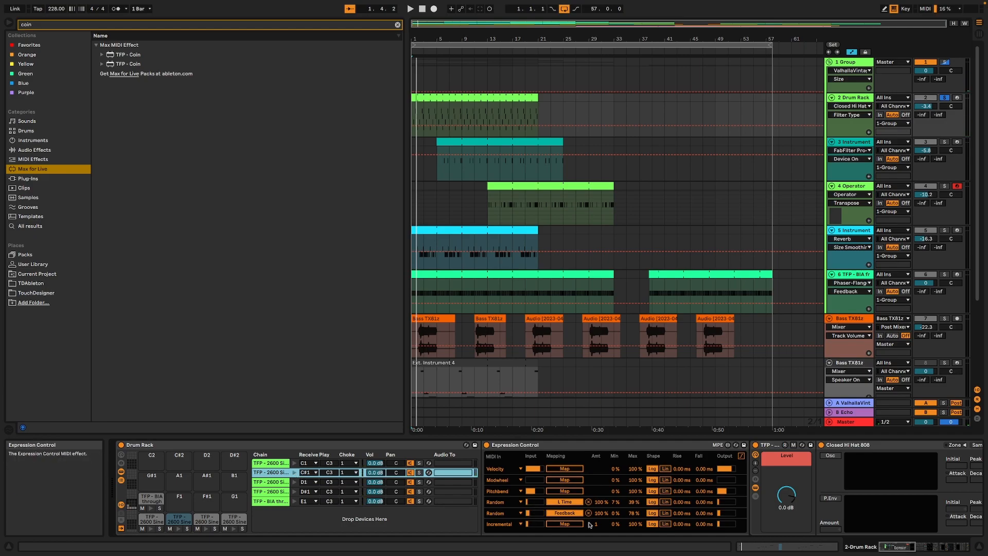
{"action": "mouse_move", "coordinate": [872, 544]}
{"action": "left_mouse_down"}
{"action": "mouse_move", "coordinate": [905, 542]}
{"action": "mouse_move", "coordinate": [890, 543]}
{"action": "left_mouse_up"}
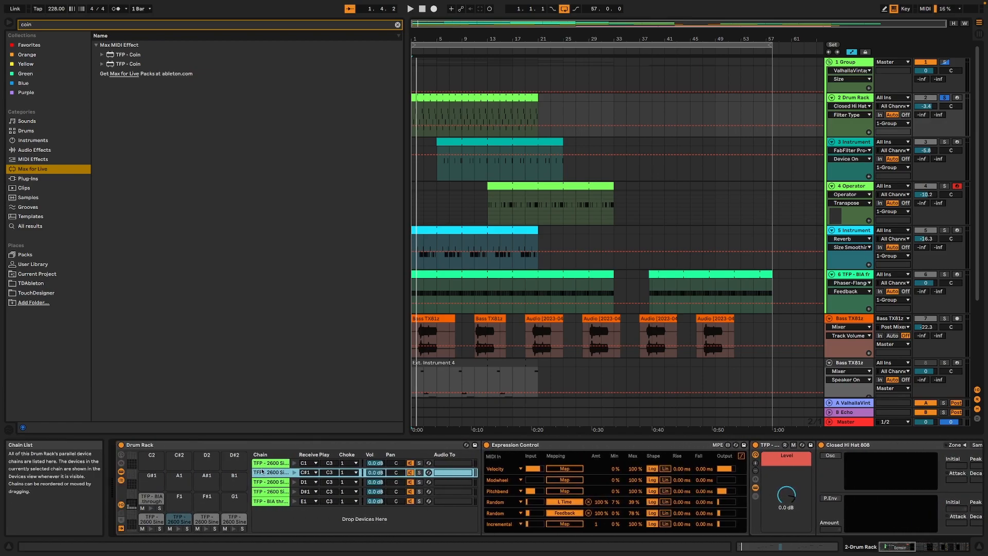
Audition the Drum Rack's C1 chain repeatedly while watching the random mappings in its Expression Control.
{"action": "left_click", "coordinate": [267, 466]}
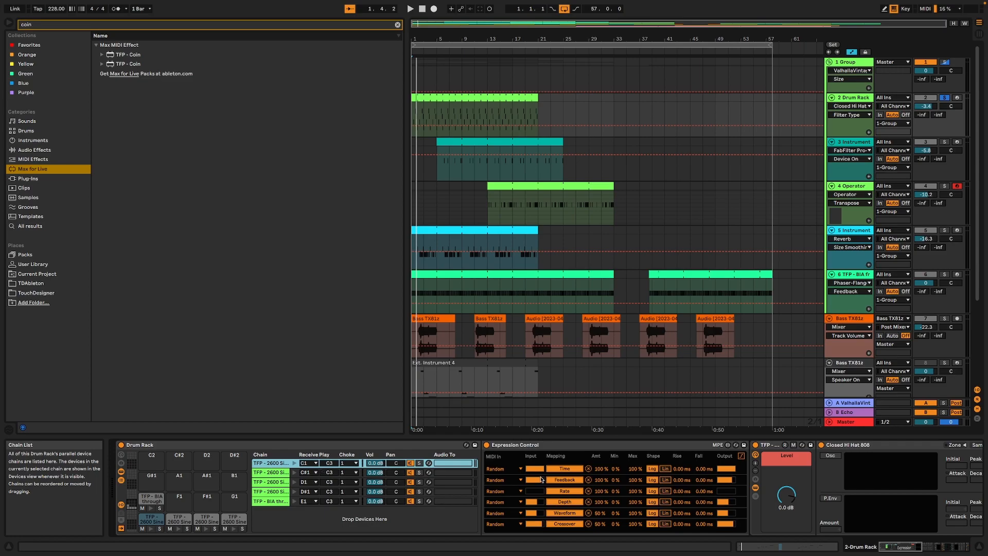
{"action": "left_click", "coordinate": [294, 464]}
{"action": "left_click", "coordinate": [294, 464]}
{"action": "left_click", "coordinate": [294, 464]}
{"action": "left_click", "coordinate": [293, 464]}
{"action": "left_click", "coordinate": [294, 464]}
{"action": "left_click", "coordinate": [293, 464]}
{"action": "left_click", "coordinate": [294, 464]}
{"action": "left_click", "coordinate": [294, 464]}
{"action": "left_click", "coordinate": [294, 464]}
{"action": "left_click", "coordinate": [294, 464]}
{"action": "left_click", "coordinate": [294, 464]}
{"action": "left_click", "coordinate": [294, 464]}
{"action": "left_click", "coordinate": [294, 464]}
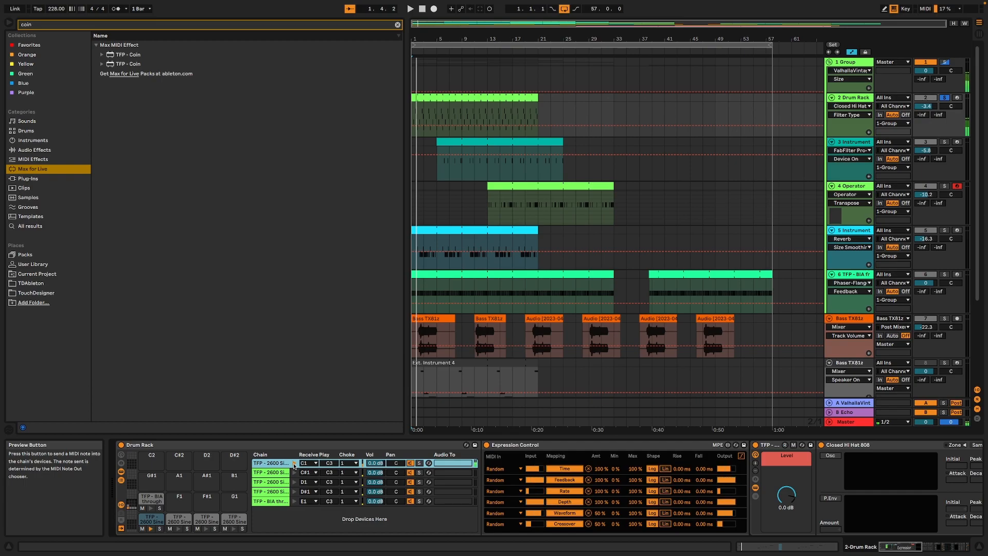
{"action": "left_click", "coordinate": [294, 464]}
{"action": "left_click", "coordinate": [294, 464]}
{"action": "left_click", "coordinate": [294, 464]}
{"action": "left_click", "coordinate": [293, 464]}
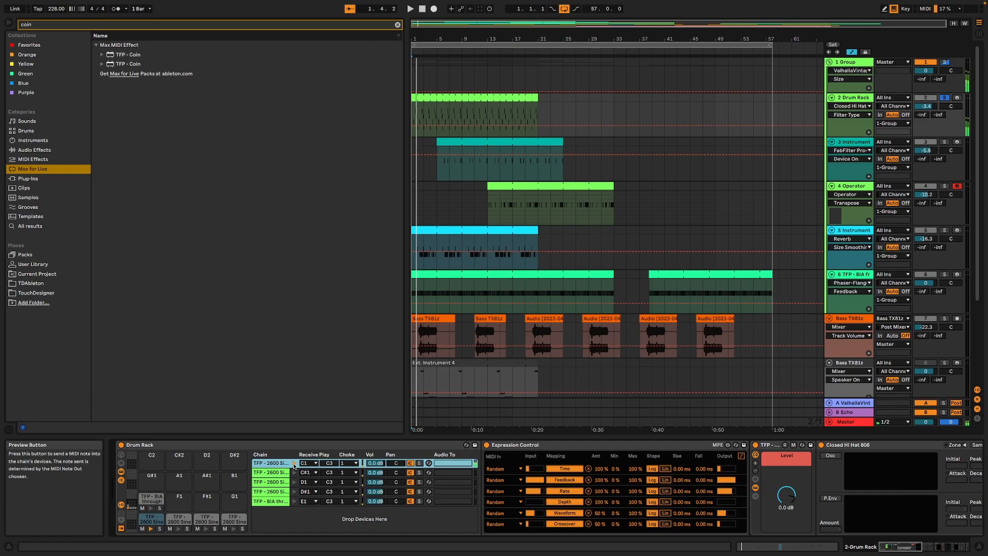
View the DLYM plug-in at the end of the Drum Rack track's device chain in its own window, then close it.
{"action": "left_click_drag", "start_coordinate": [913, 541], "coordinate": [953, 540]}
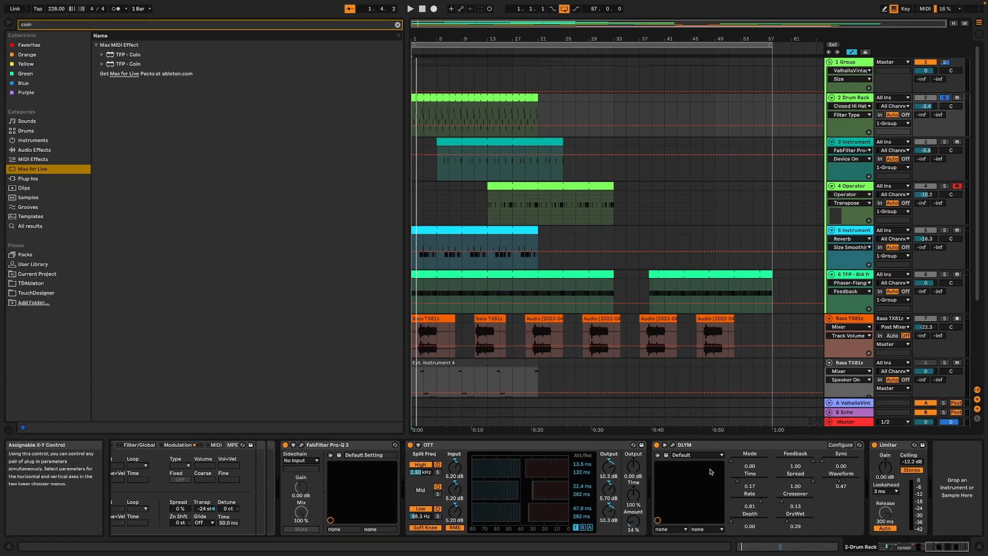
{"action": "left_click", "coordinate": [672, 446]}
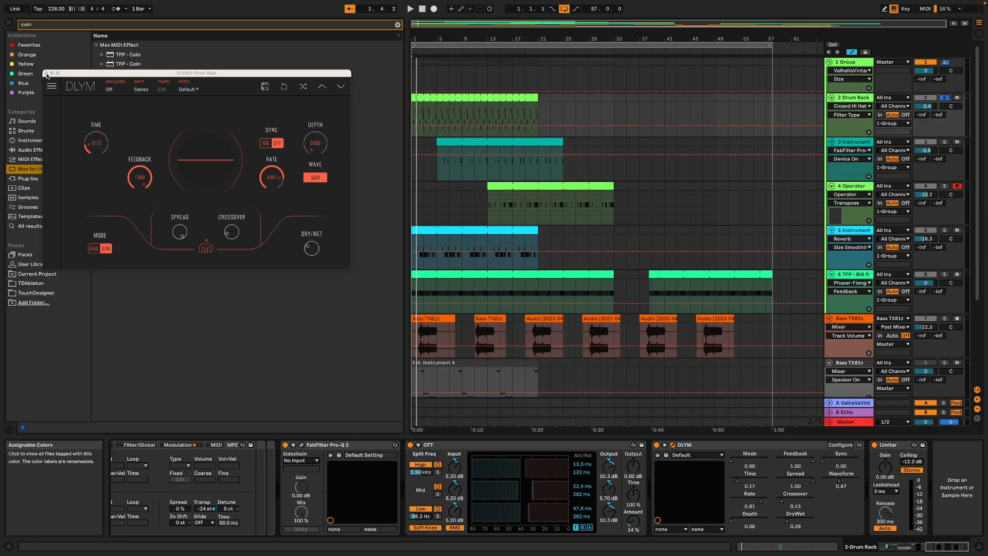
{"action": "left_click", "coordinate": [46, 73]}
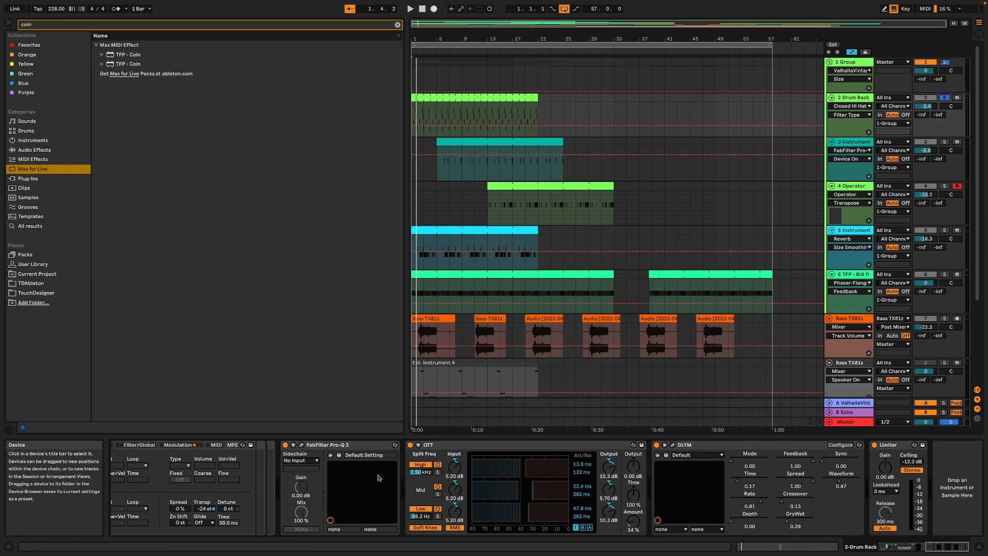
View the Drum Rack track's FabFilter Pro-Q 3 curve during playback from bar 1, then close the plug-in window.
{"action": "left_click", "coordinate": [336, 446]}
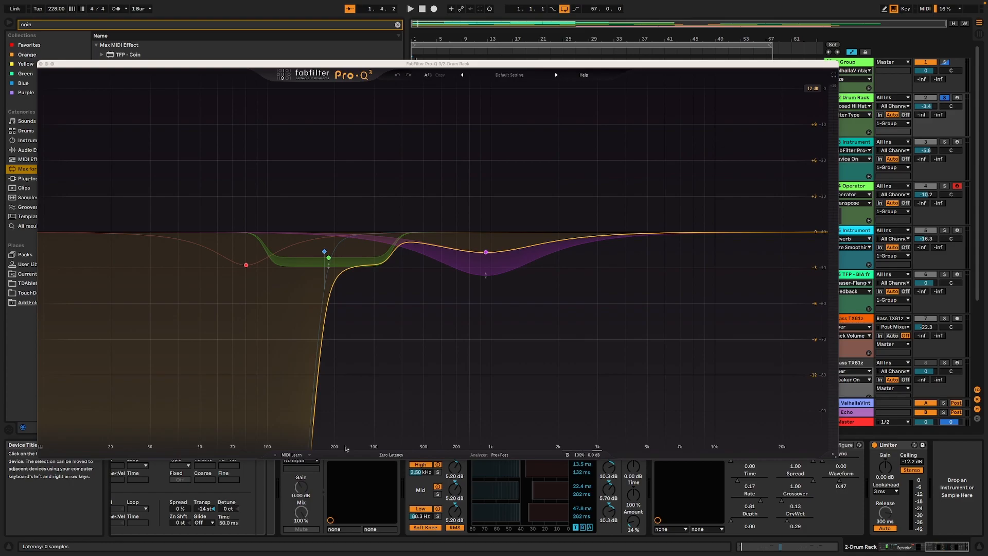
{"action": "key", "text": "space"}
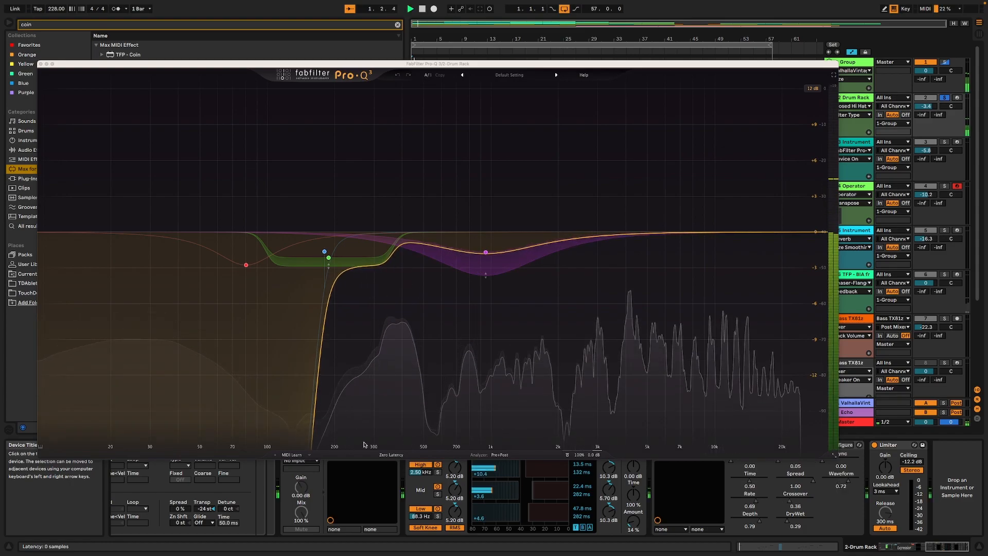
{"action": "mouse_move", "coordinate": [226, 241]}
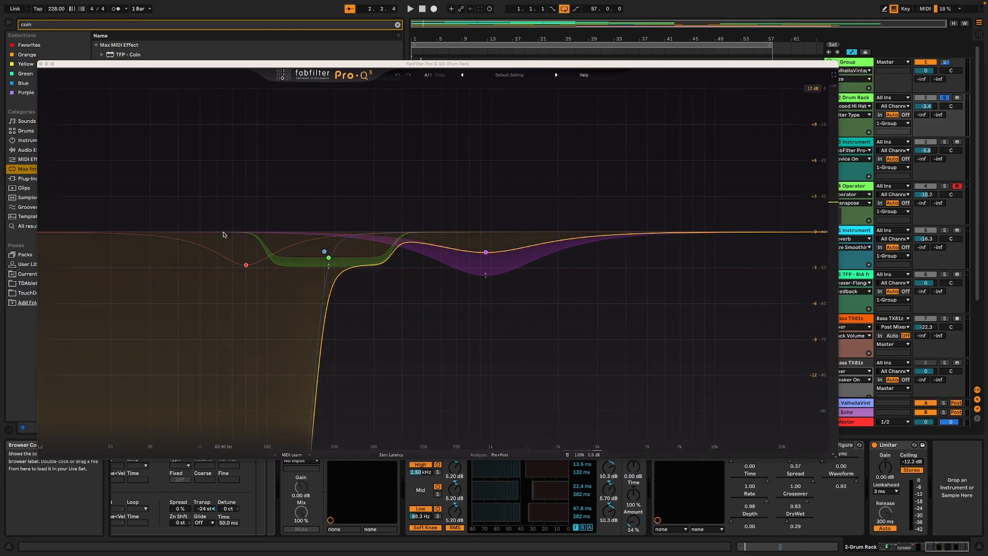
{"action": "key", "text": "space"}
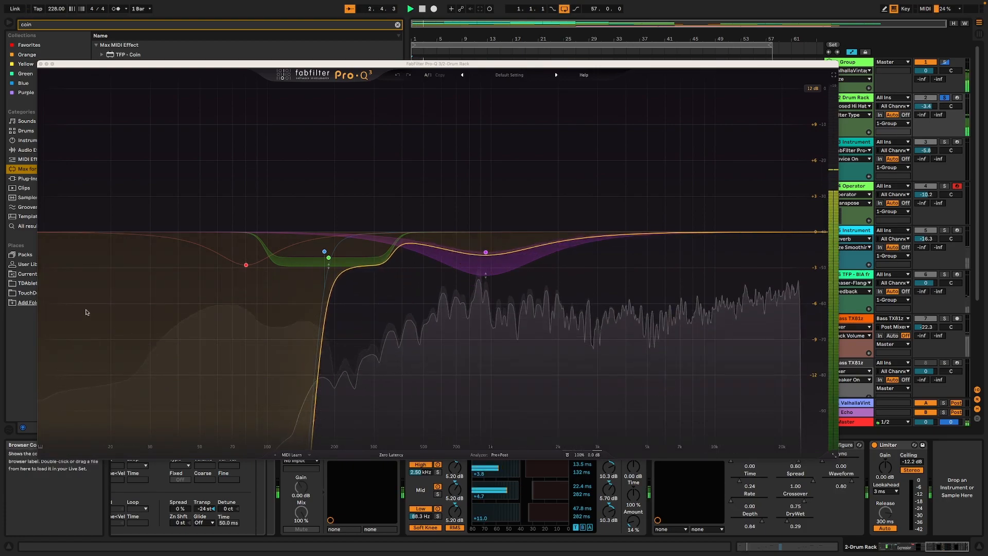
{"action": "key", "text": "space"}
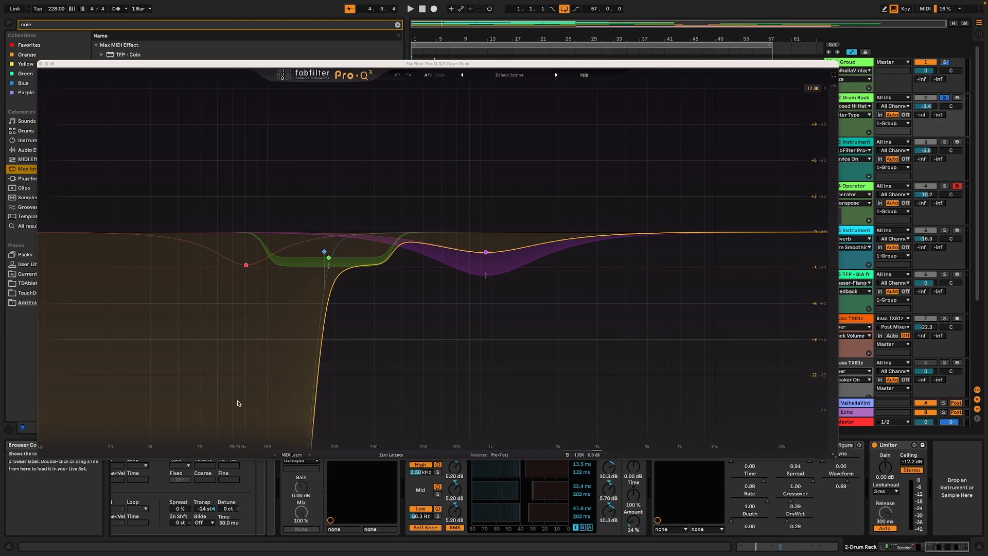
{"action": "left_click", "coordinate": [40, 64]}
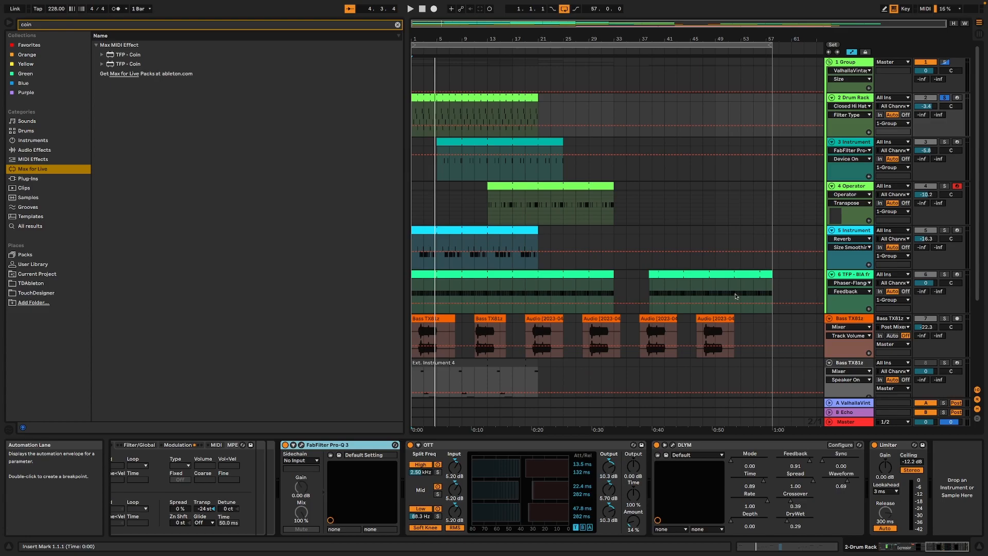
Solo the 3 Instrument track and view the effects on the 1 Group track, from ValhallaVintageVerb through to Redux.
{"action": "left_click", "coordinate": [944, 142]}
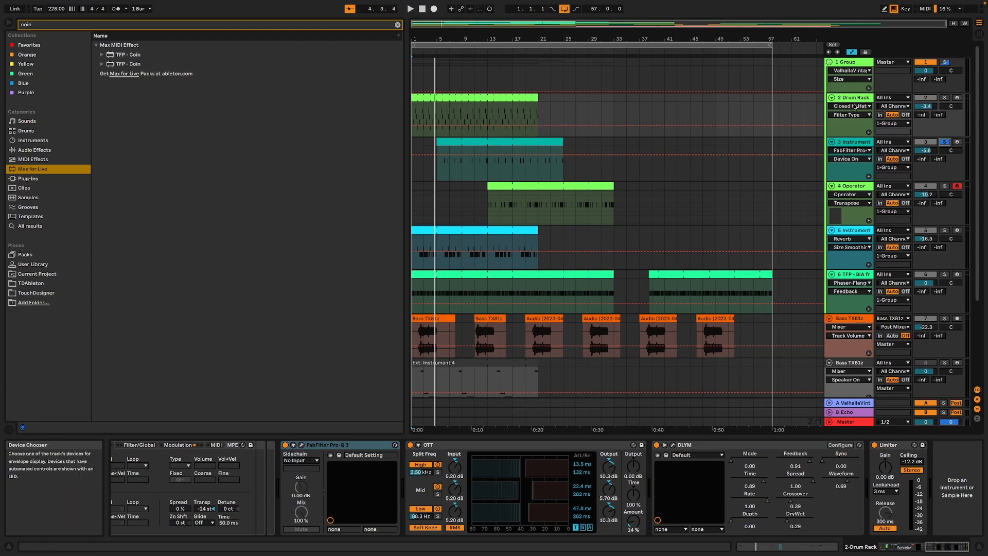
{"action": "left_click", "coordinate": [843, 62]}
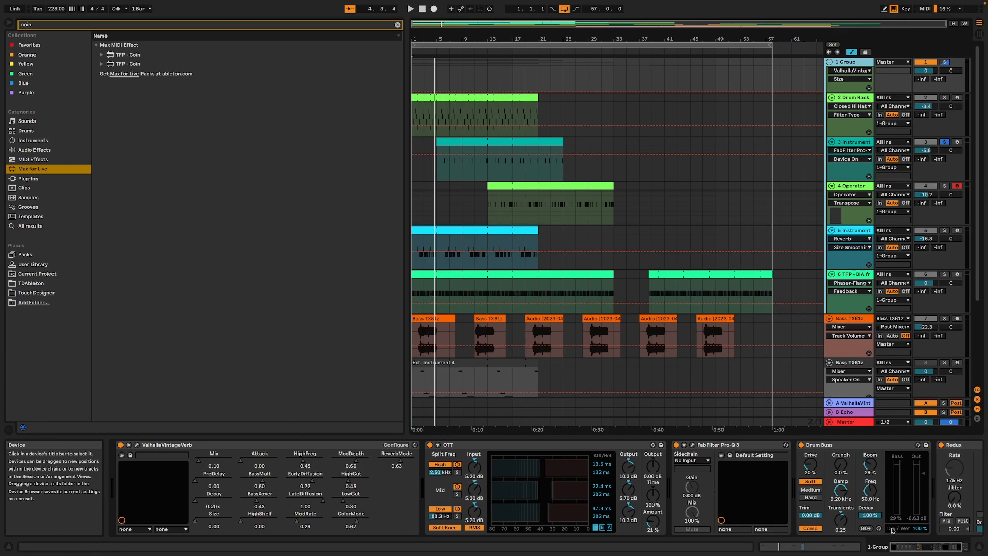
{"action": "left_click", "coordinate": [927, 543]}
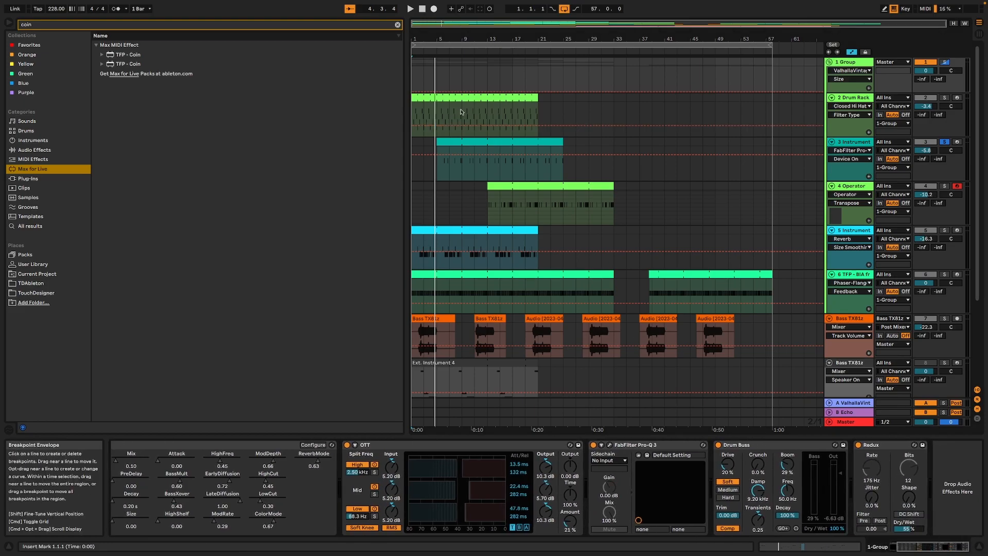
{"action": "left_click_drag", "start_coordinate": [949, 546], "coordinate": [946, 547]}
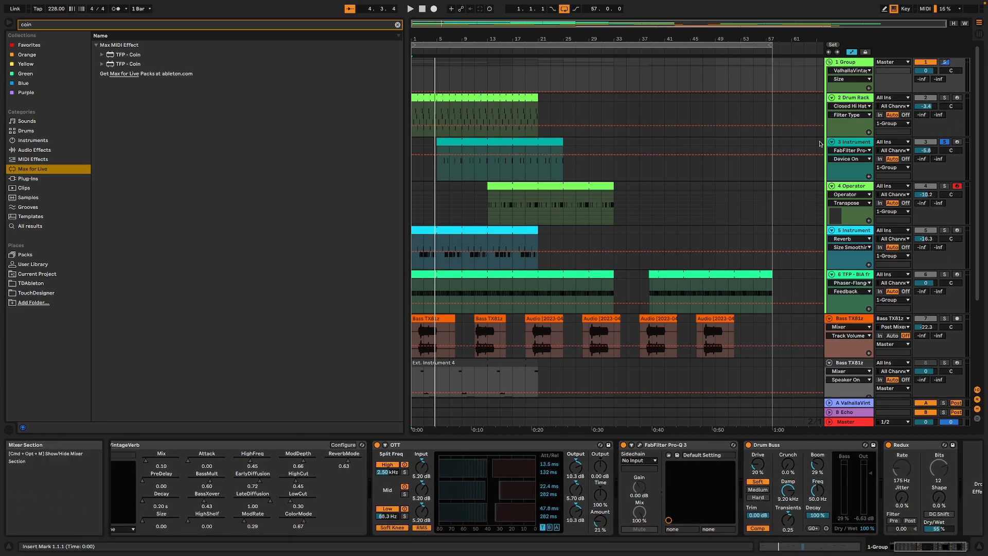
Listen to the soloed 3 Instrument track from about bar 5 and view both Instrument Rack chains, ending on the TFP - BIA Raw 32 chain.
{"action": "key", "text": "space"}
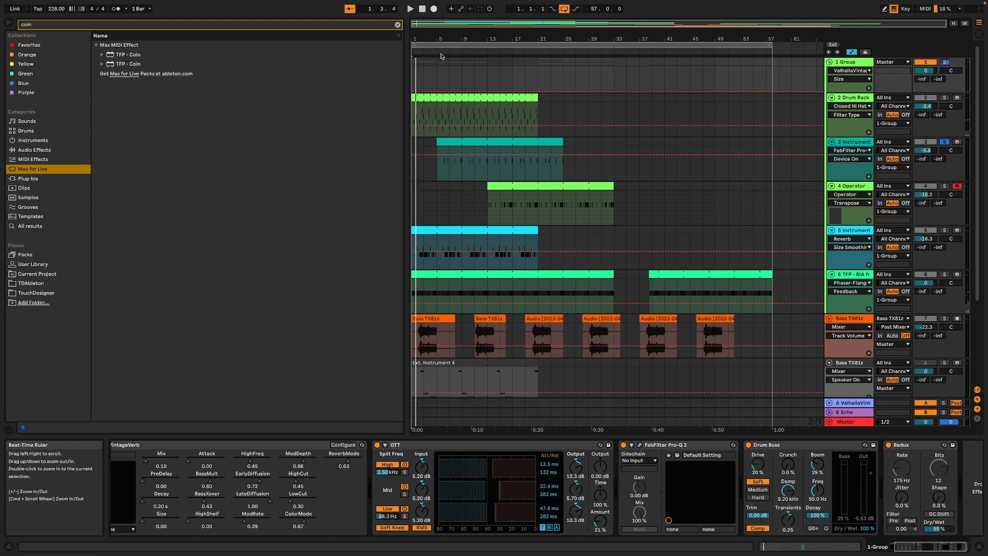
{"action": "left_click", "coordinate": [439, 51]}
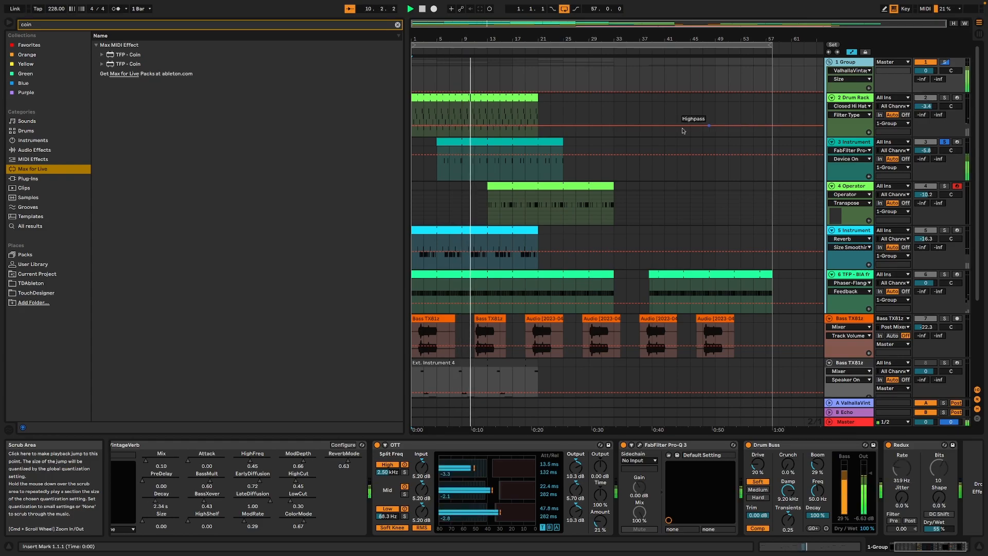
{"action": "left_click", "coordinate": [537, 140]}
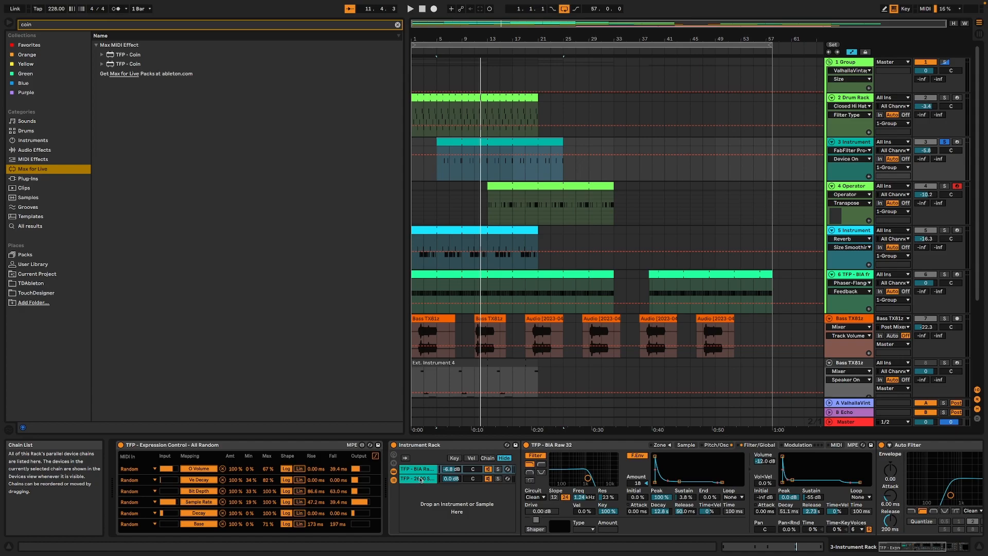
{"action": "left_click", "coordinate": [427, 479]}
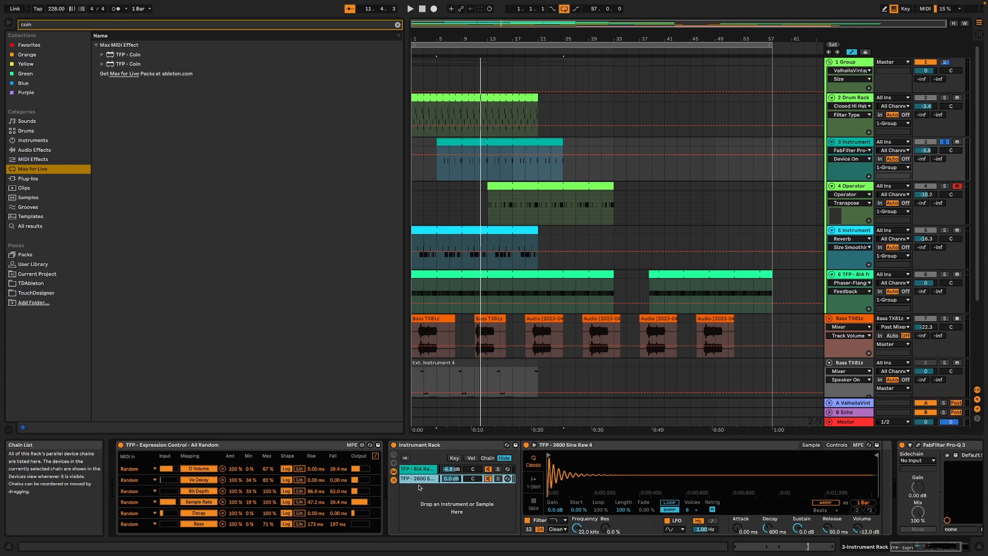
{"action": "left_click", "coordinate": [421, 469]}
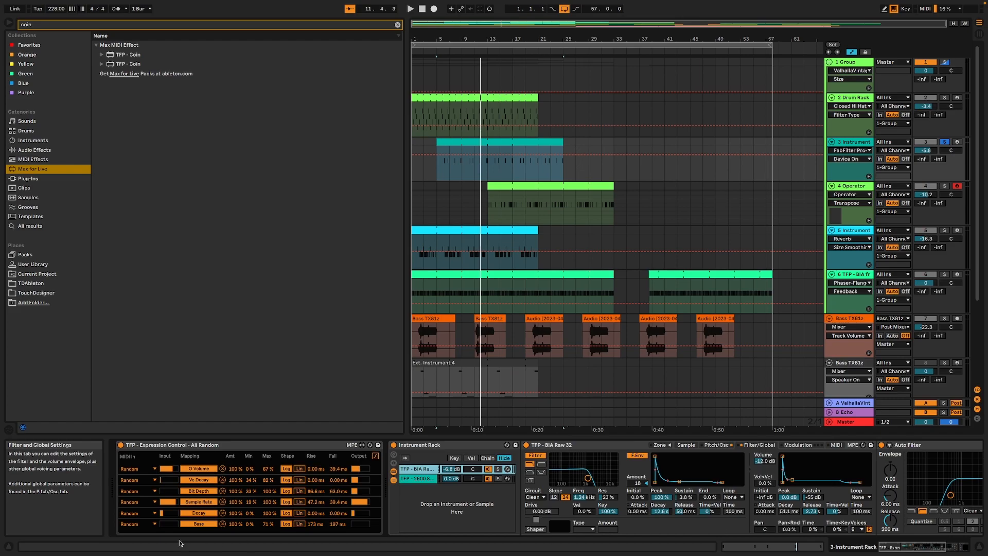
Replay the soloed 3 Instrument track and view its device chain through to the Auto Filter.
{"action": "key", "text": "space"}
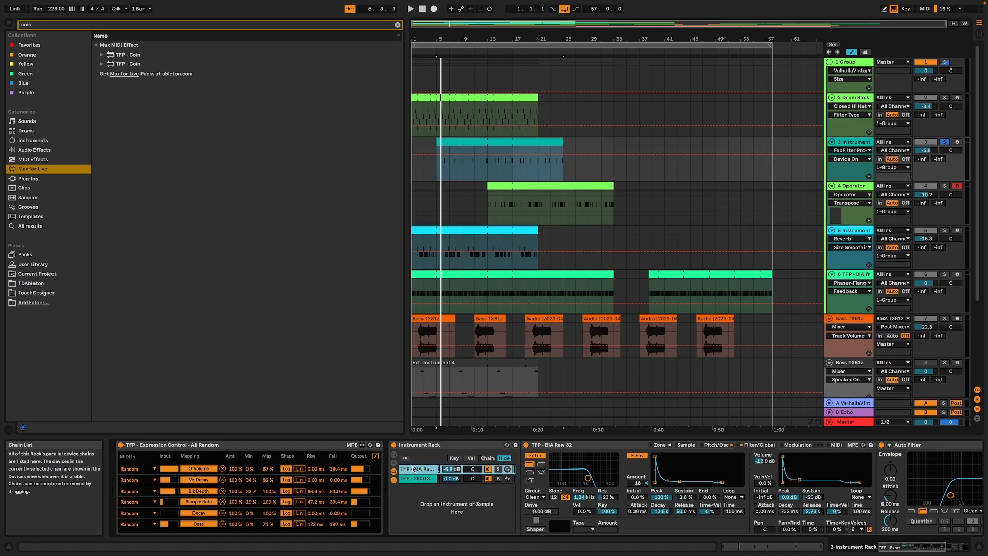
{"action": "key", "text": "space"}
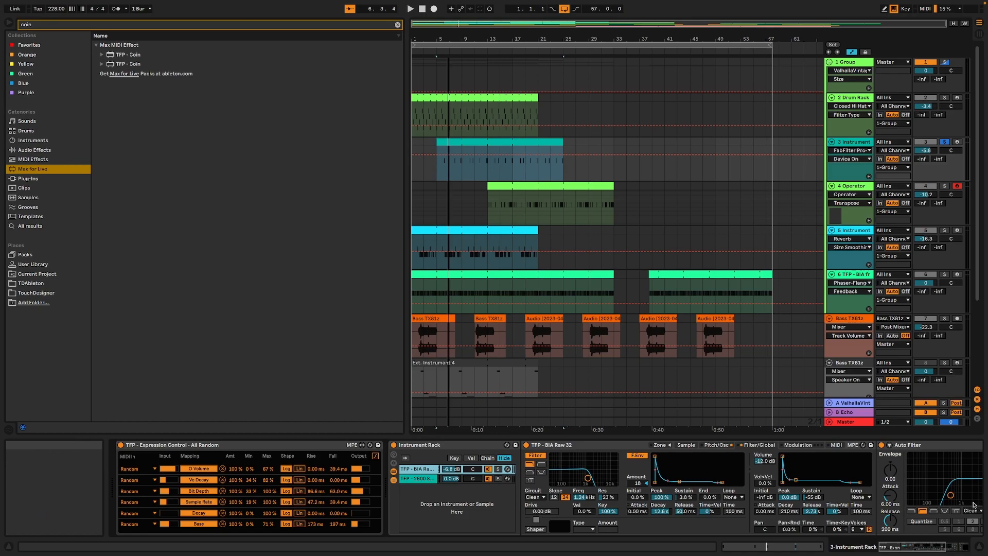
{"action": "mouse_move", "coordinate": [929, 546]}
{"action": "left_mouse_down"}
{"action": "mouse_move", "coordinate": [937, 547]}
{"action": "mouse_move", "coordinate": [913, 547]}
{"action": "left_mouse_up"}
{"action": "key", "text": "space"}
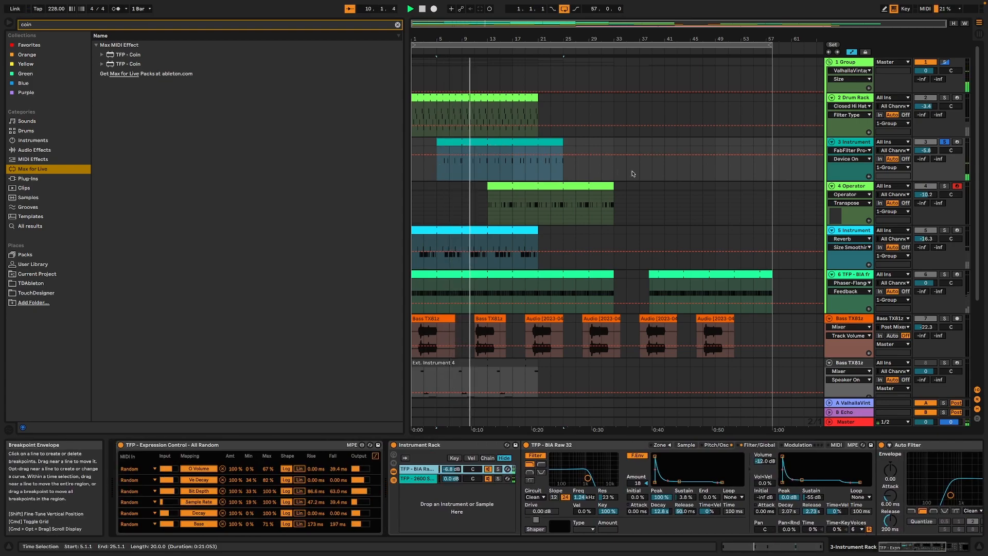
Listen to the 4 Operator track in solo from about bar 14 and view its Expression Control and Operator devices.
{"action": "left_click", "coordinate": [943, 186]}
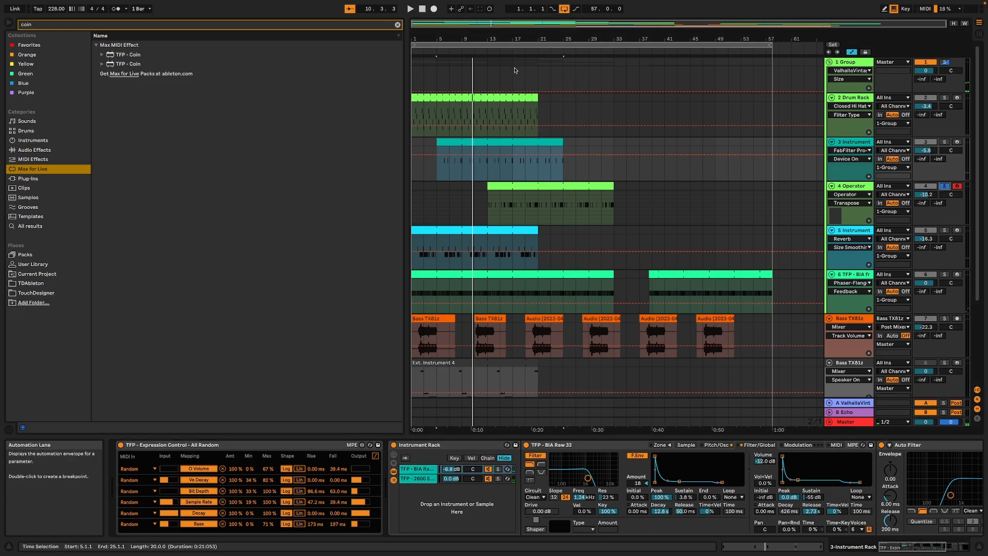
{"action": "left_click", "coordinate": [499, 50]}
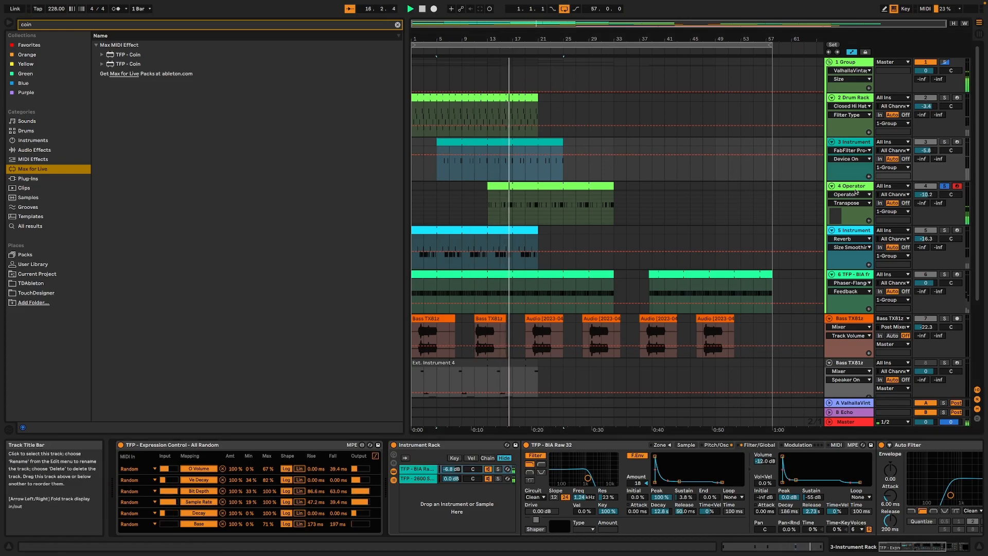
{"action": "left_click", "coordinate": [843, 187]}
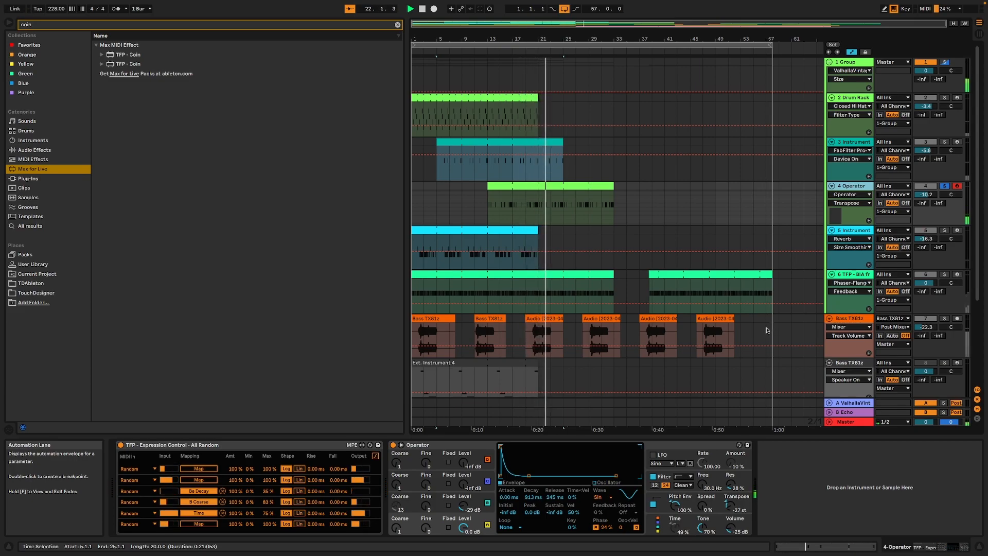
{"action": "key", "text": "space"}
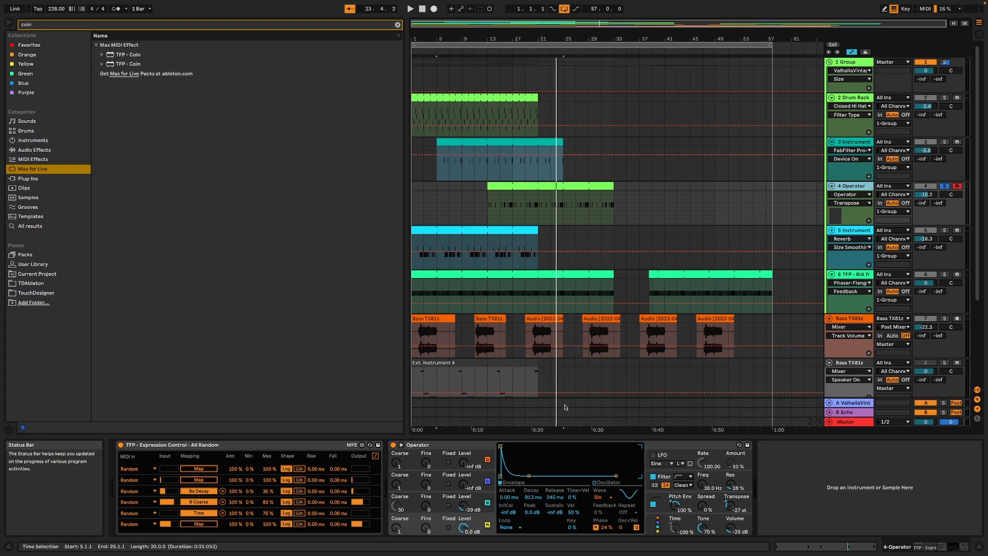
Listen to the 5 Instrument track in solo and inspect the C3 and B2 notes in its MIDI clip.
{"action": "left_click", "coordinate": [858, 232]}
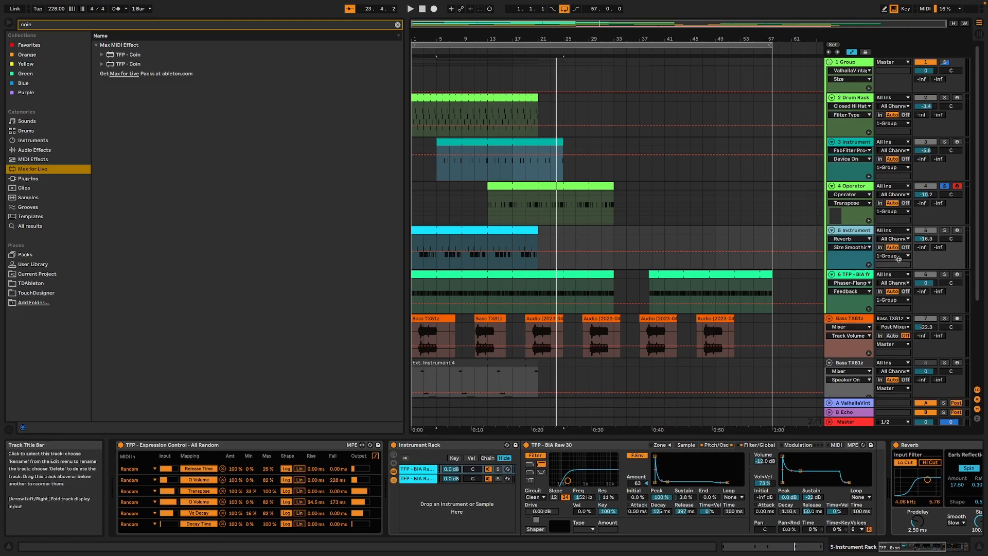
{"action": "key", "text": "space"}
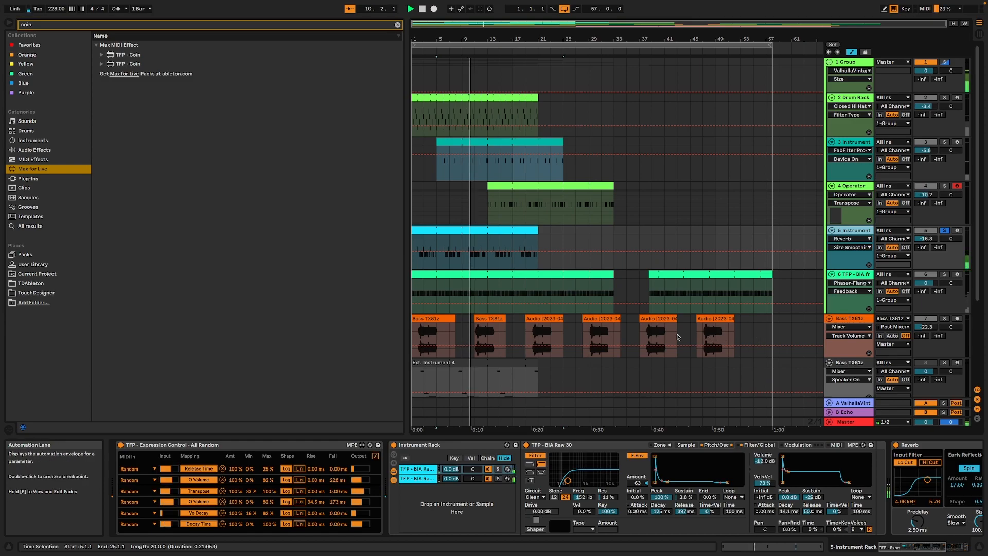
{"action": "double_click", "coordinate": [468, 241]}
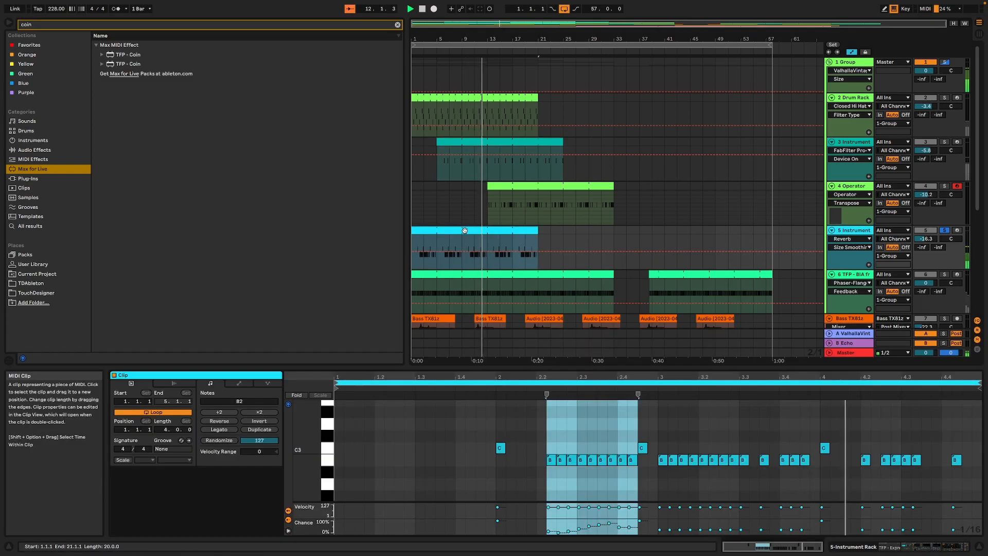
{"action": "key", "text": "space"}
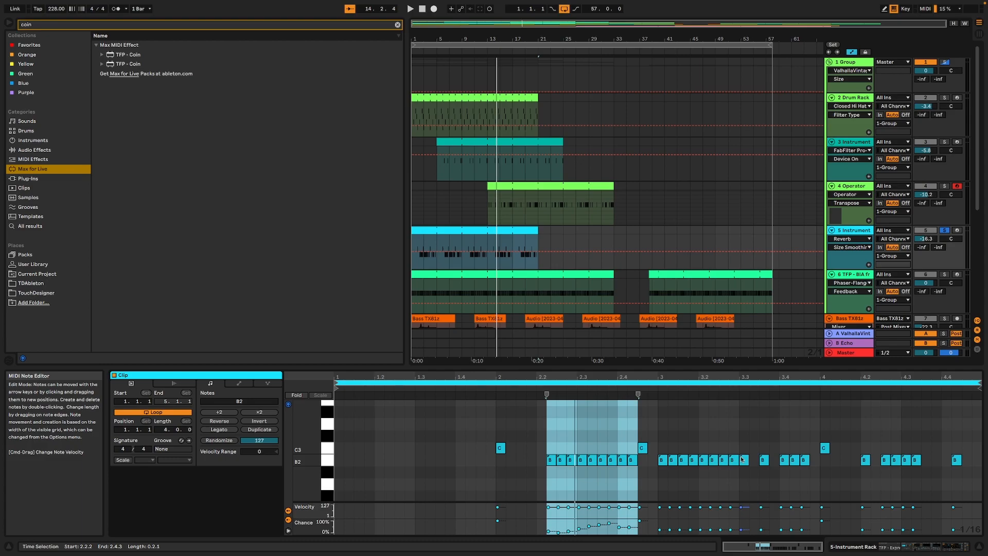
{"action": "left_click", "coordinate": [328, 450]}
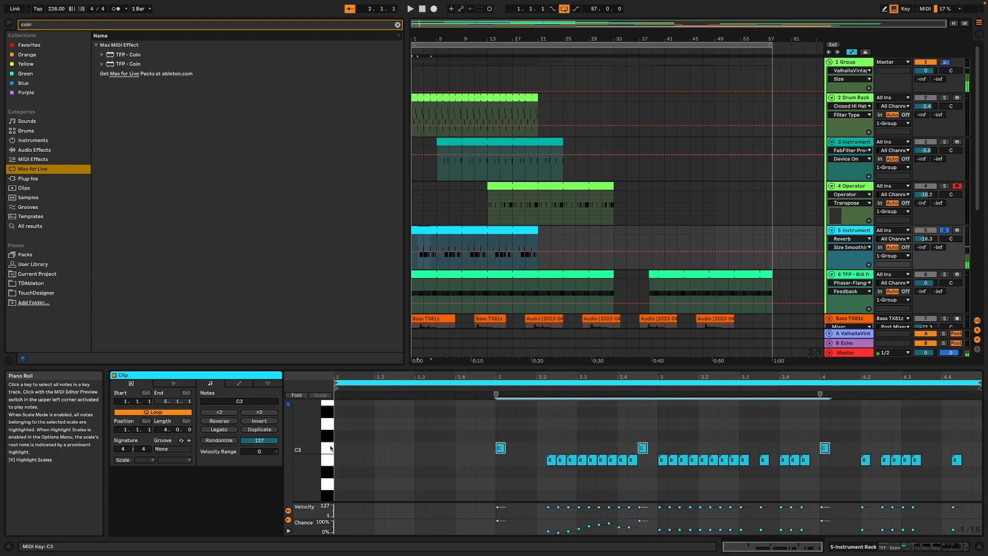
{"action": "left_click", "coordinate": [331, 457]}
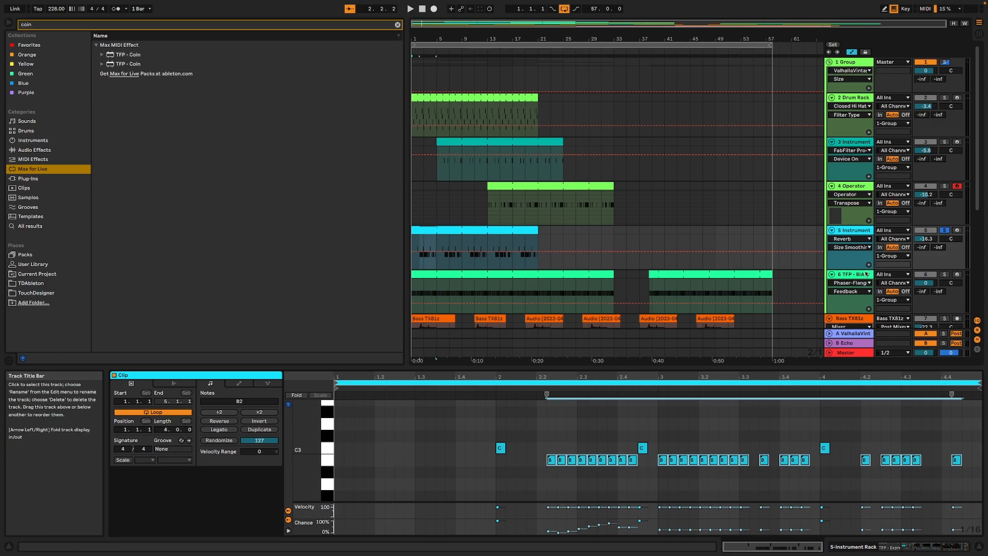
Listen to the 6 TFP - BIA track in solo from bar 1 and view its sampler's Sample settings.
{"action": "left_click", "coordinate": [862, 275]}
{"action": "key", "text": "space"}
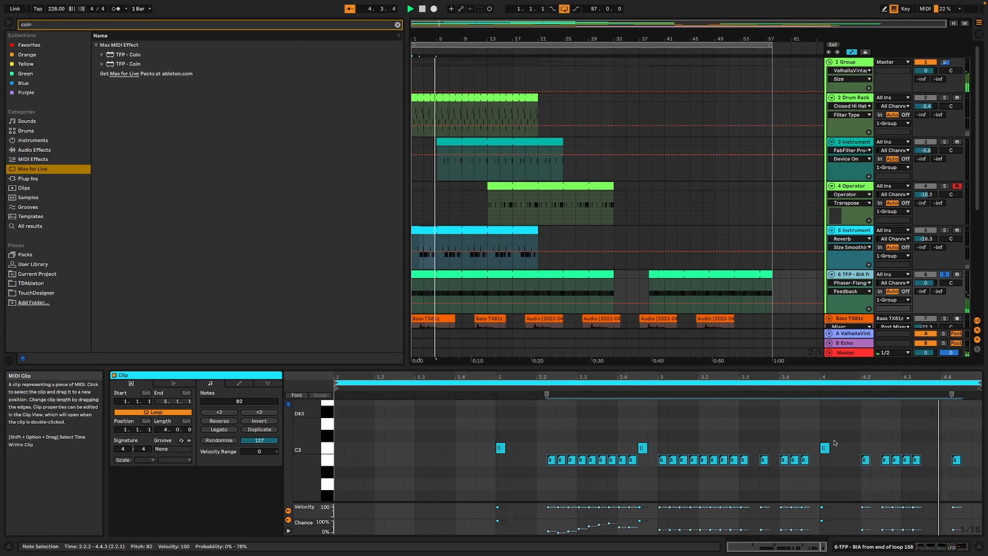
{"action": "key", "text": "shift+Tab"}
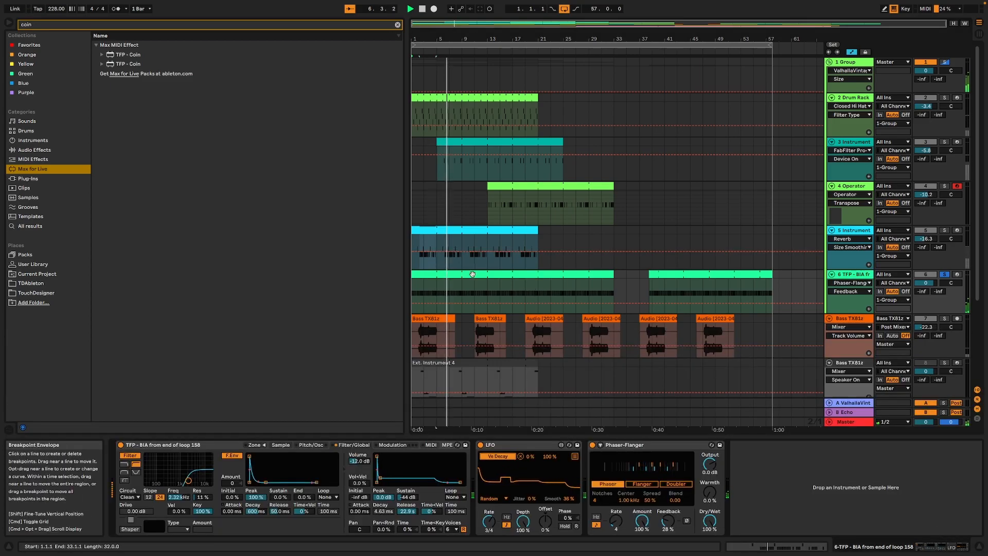
{"action": "left_click", "coordinate": [289, 445]}
{"action": "left_click", "coordinate": [260, 445]}
{"action": "left_click", "coordinate": [260, 445]}
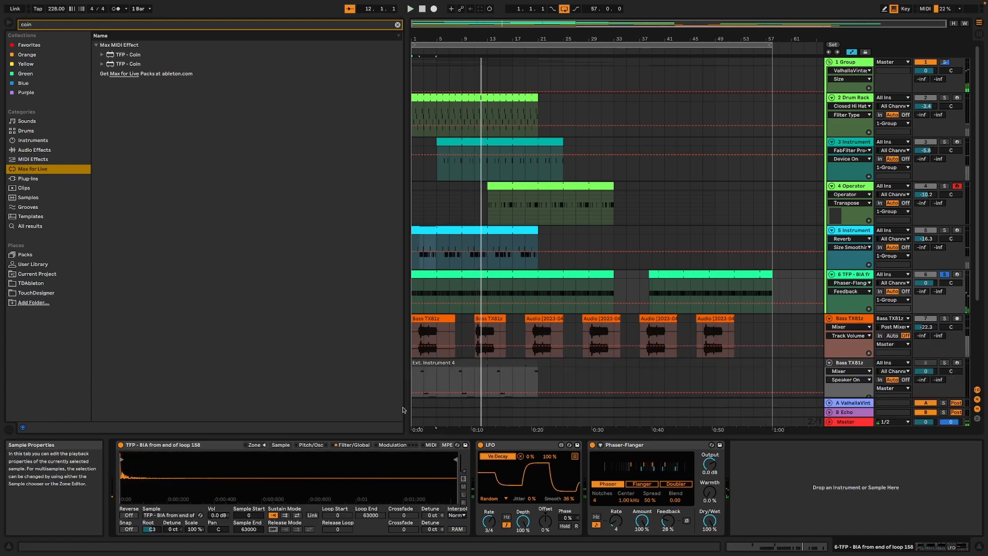
View the notes of the 6 TFP - BIA track's first MIDI clip during playback from bar 1.
{"action": "left_click", "coordinate": [515, 272]}
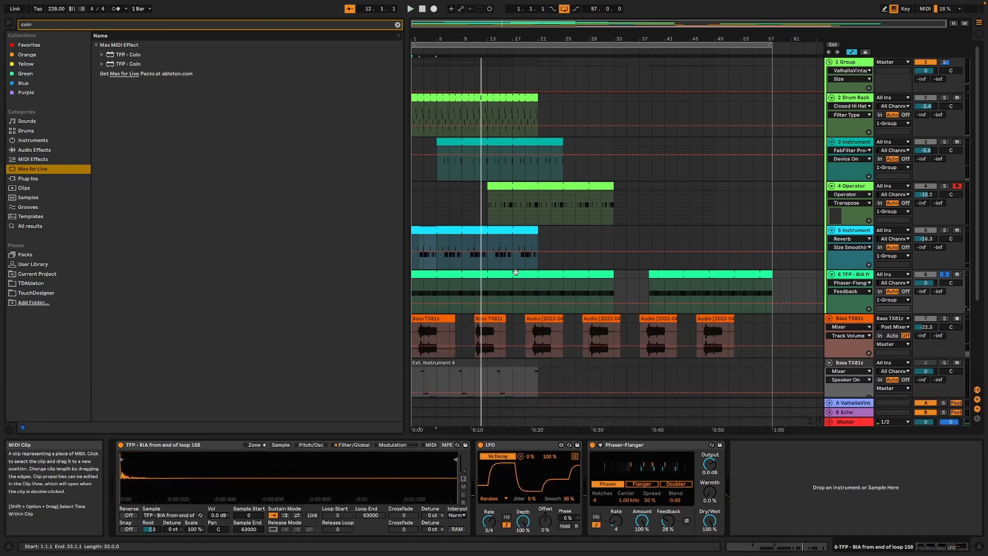
{"action": "double_click", "coordinate": [467, 274]}
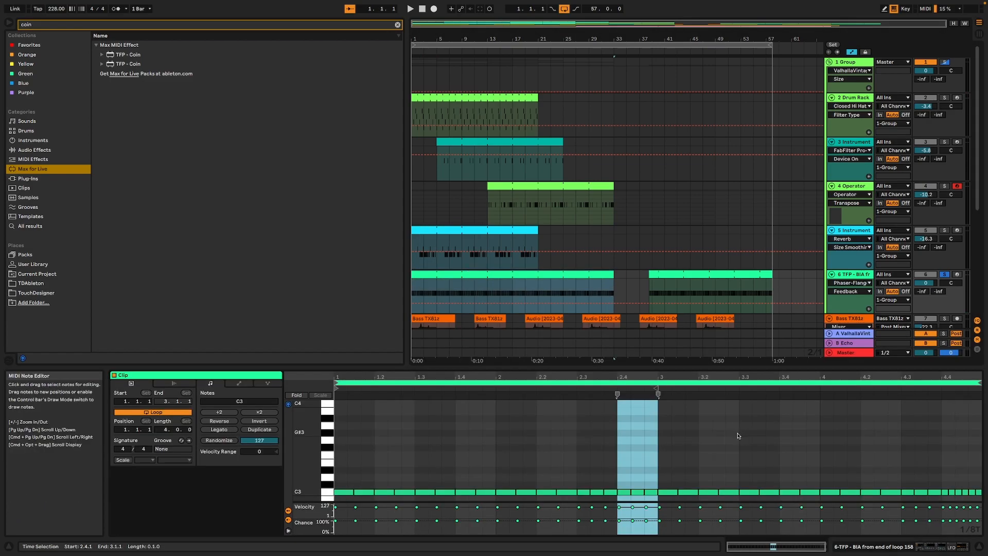
{"action": "key", "text": "space"}
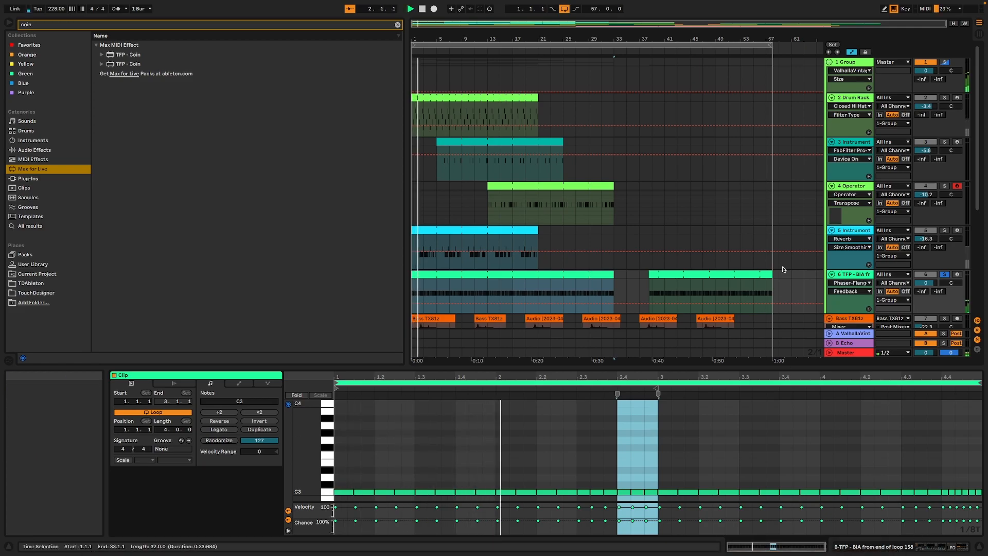
Listen to the orange Bass TX81z audio track in solo and view its Saturator and Glue Compressor.
{"action": "scroll", "coordinate": [598, 230], "scroll_direction": "down", "scroll_amount": 5}
{"action": "left_click", "coordinate": [944, 188]}
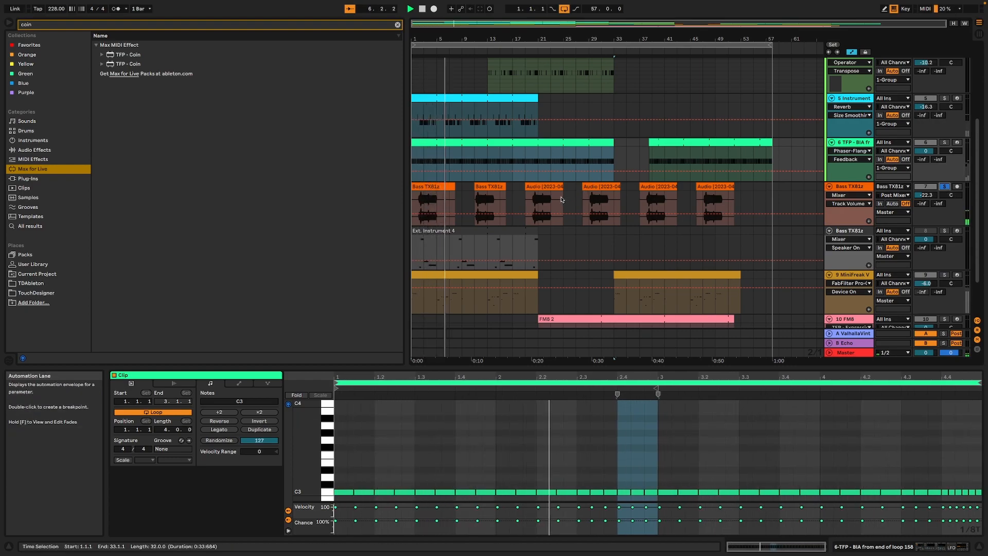
{"action": "left_click", "coordinate": [941, 547]}
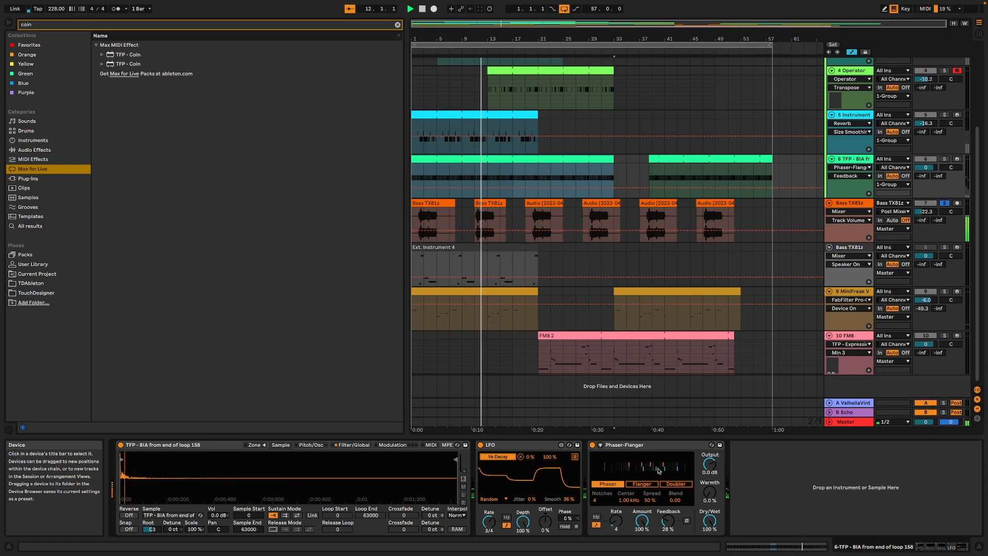
{"action": "left_click", "coordinate": [850, 203]}
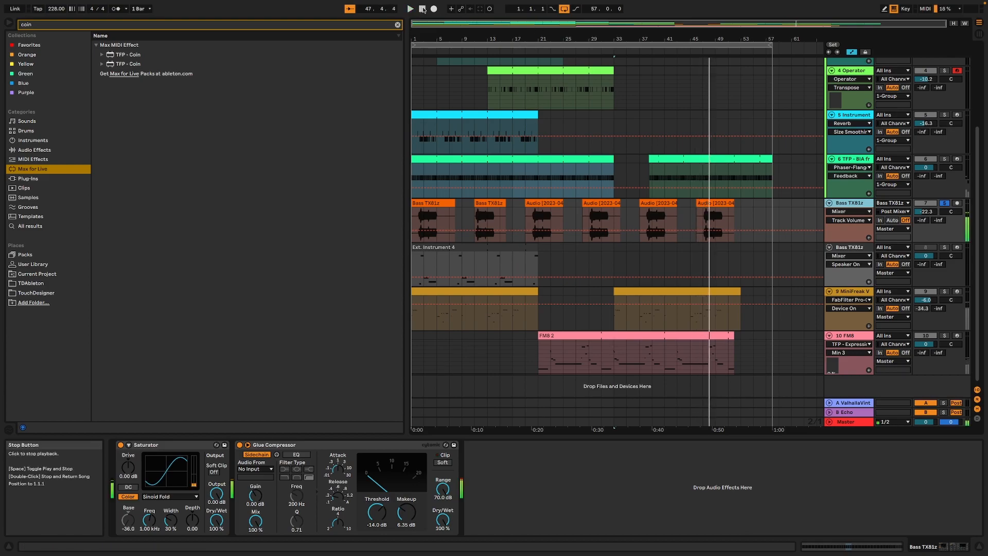
{"action": "left_click", "coordinate": [410, 9]}
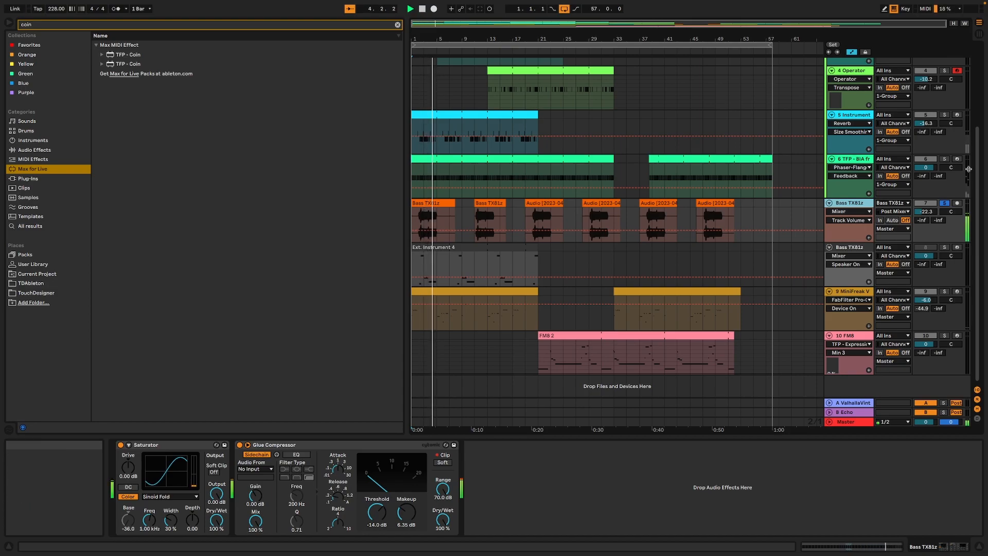
Play all tracks together without solo and view the devices on both Bass TX81z tracks, ending on the external instrument track.
{"action": "left_click", "coordinate": [944, 195]}
{"action": "left_click", "coordinate": [944, 203]}
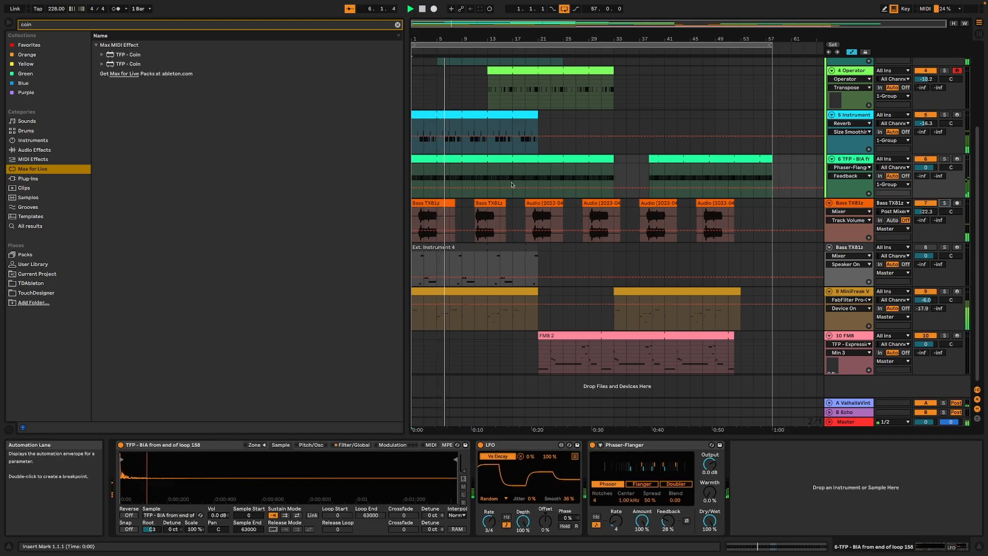
{"action": "left_click", "coordinate": [609, 204]}
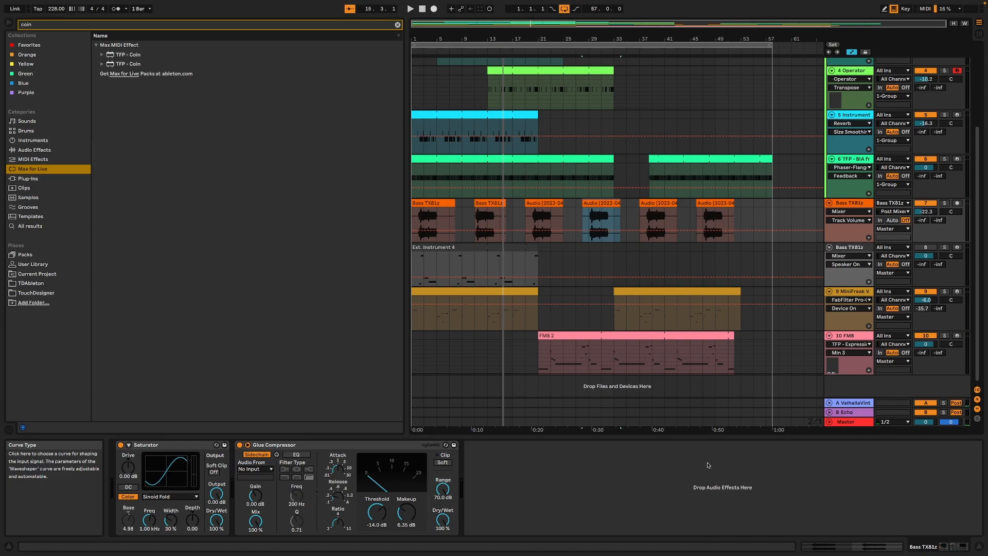
{"action": "left_click", "coordinate": [845, 247]}
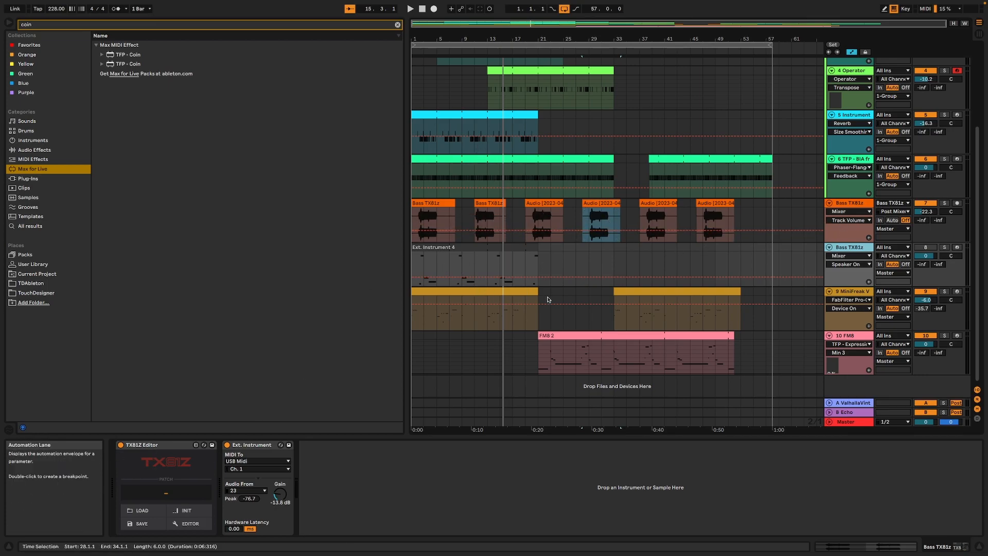
Listen to the 9 MiniFreak V track in solo from bar 1 and view its MiniFreak V plug-in window, then close it.
{"action": "left_click", "coordinate": [843, 291]}
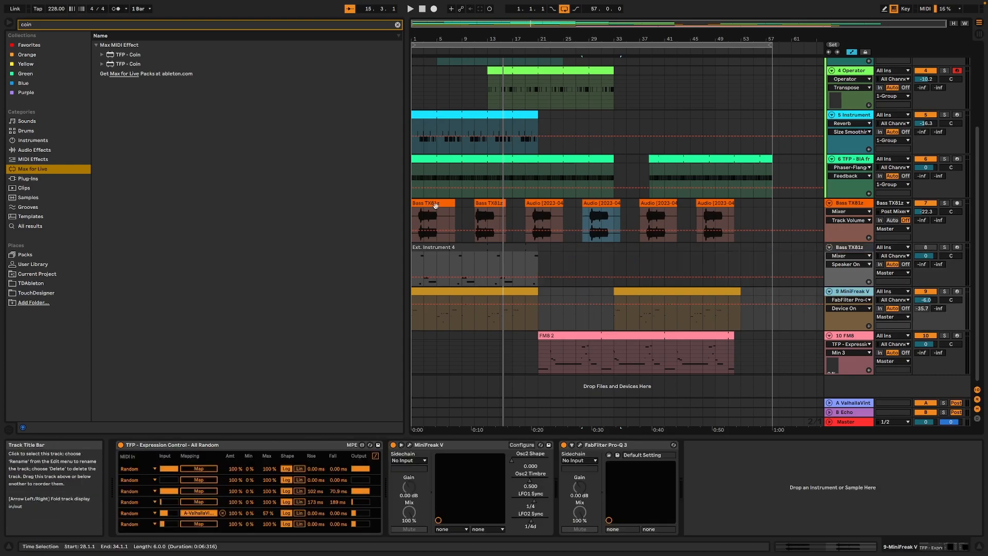
{"action": "left_click", "coordinate": [944, 291]}
{"action": "left_click", "coordinate": [421, 9]}
{"action": "key", "text": "space"}
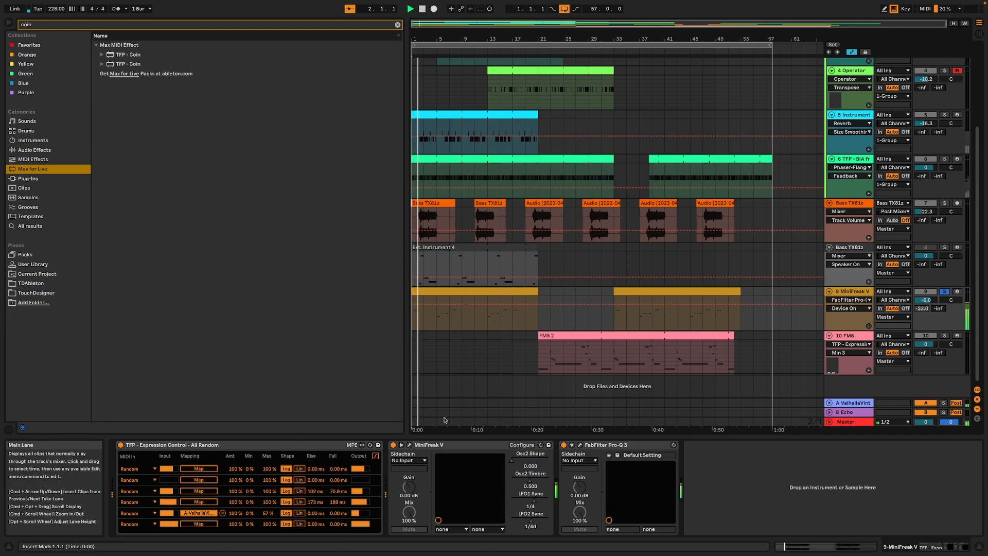
{"action": "left_click", "coordinate": [408, 445]}
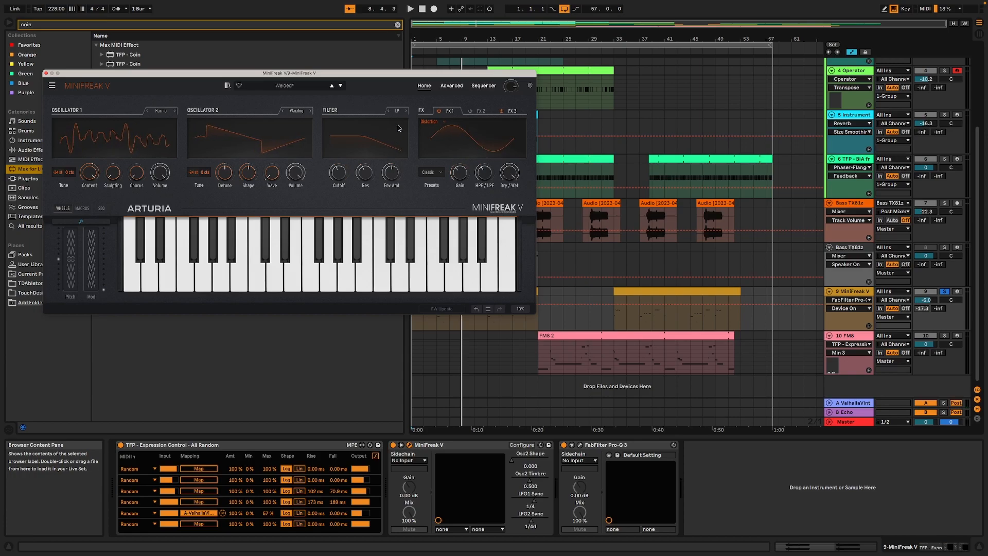
{"action": "left_click", "coordinate": [47, 74]}
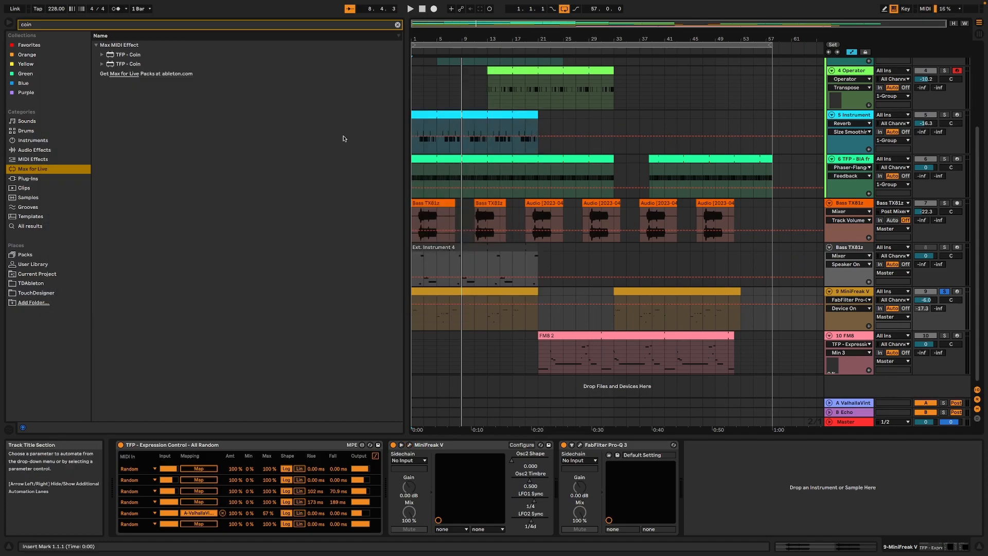
Open the Live Set 6 Week challenge 3.als from the Project folder.
{"action": "left_click", "coordinate": [45, 6]}
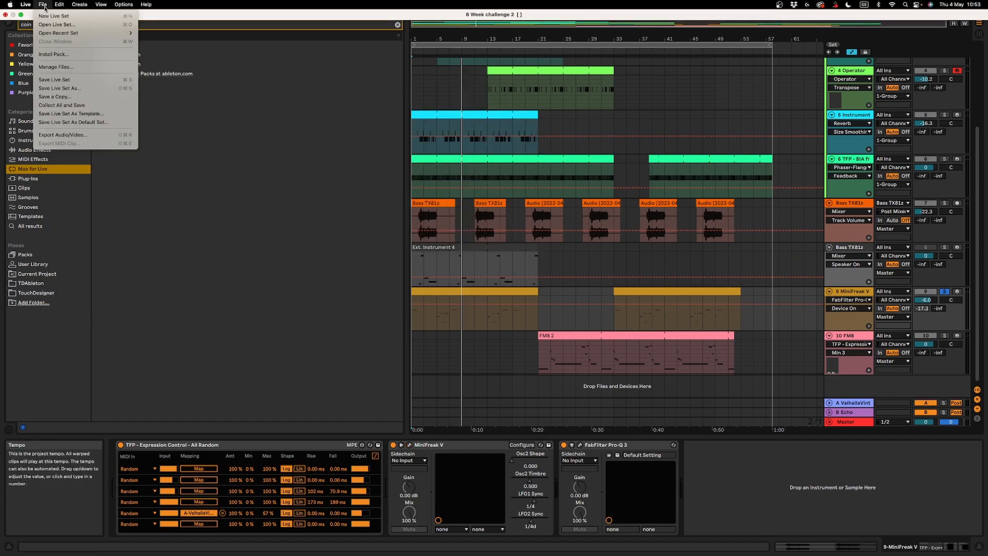
{"action": "left_click", "coordinate": [49, 25]}
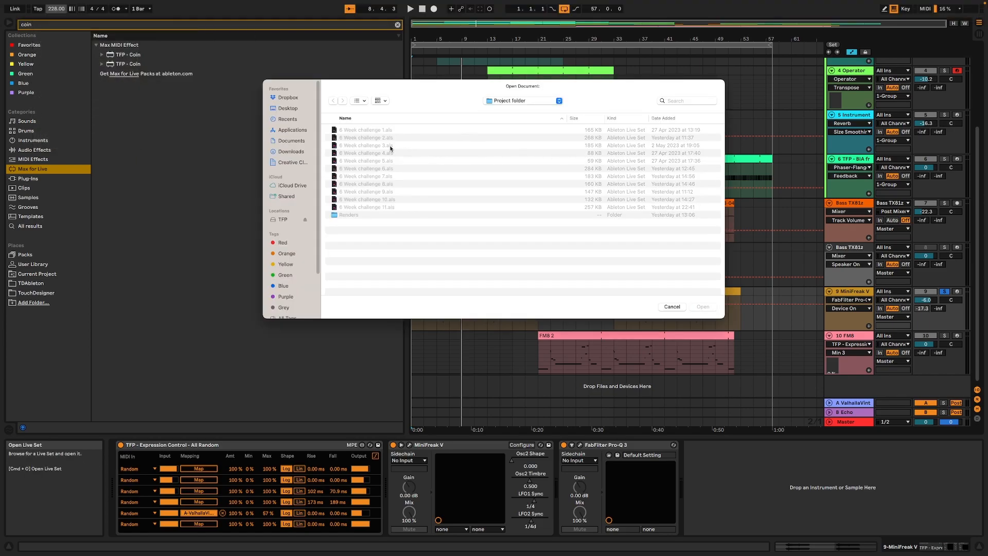
{"action": "left_click", "coordinate": [390, 146]}
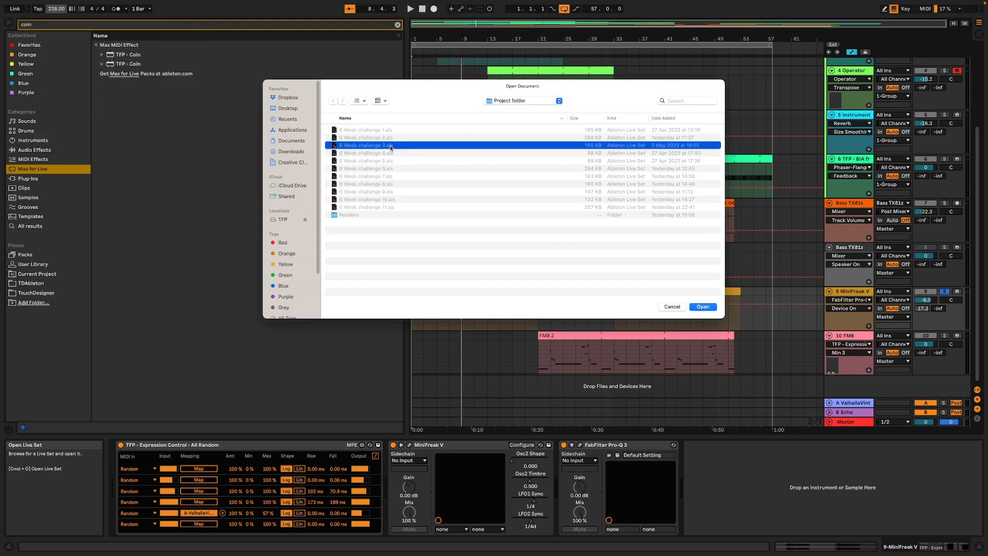
{"action": "left_click", "coordinate": [702, 307]}
{"action": "left_click", "coordinate": [439, 294]}
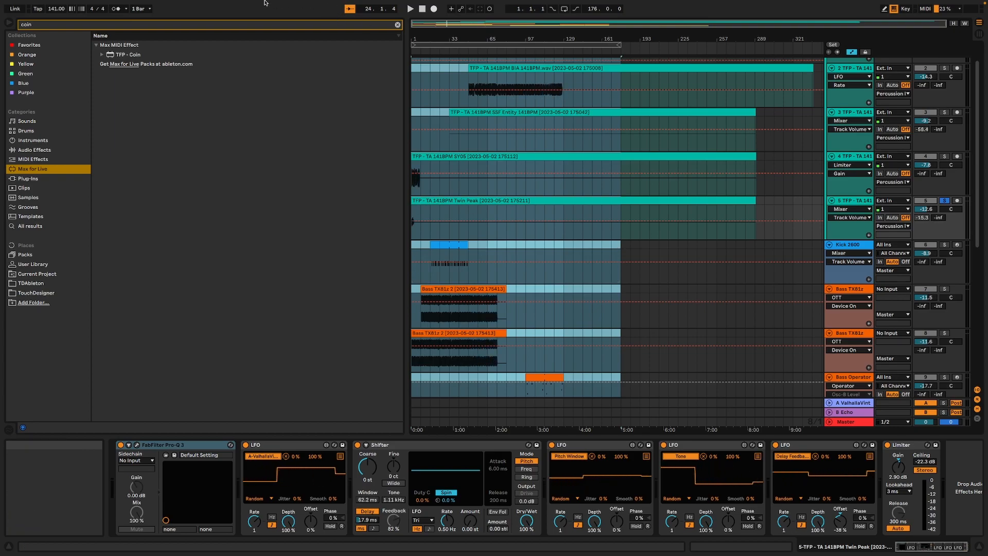
{"action": "mouse_move", "coordinate": [266, 3]}
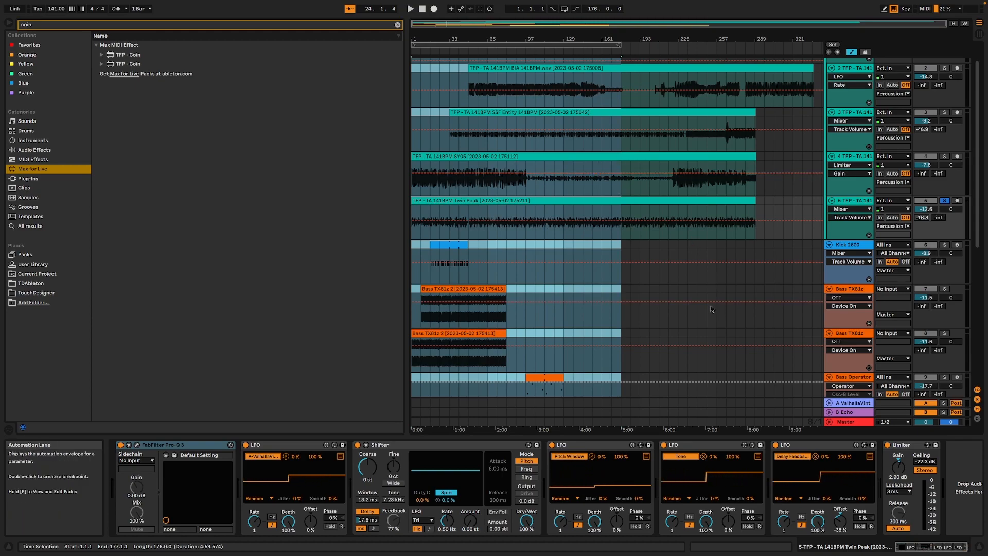
Play all tracks together without solo from bar 1, jump to around bar 49 and look over the arrangement.
{"action": "key", "text": "space"}
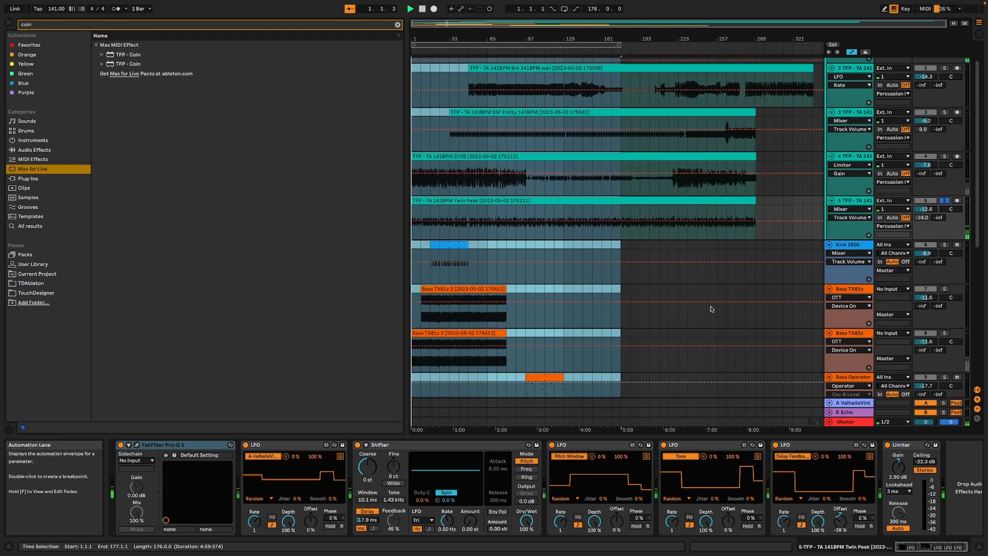
{"action": "left_click", "coordinate": [945, 201]}
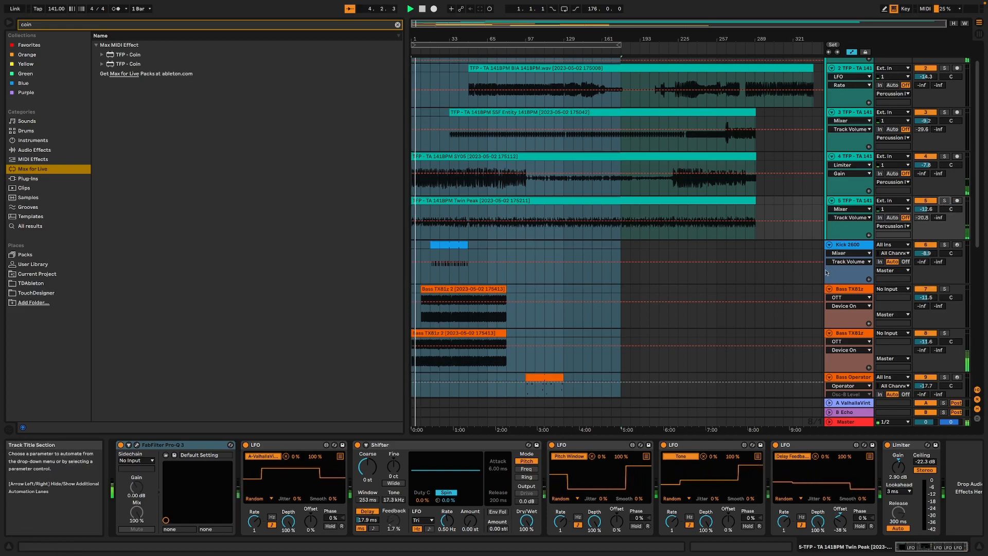
{"action": "scroll", "coordinate": [600, 302], "scroll_direction": "down", "scroll_amount": 5}
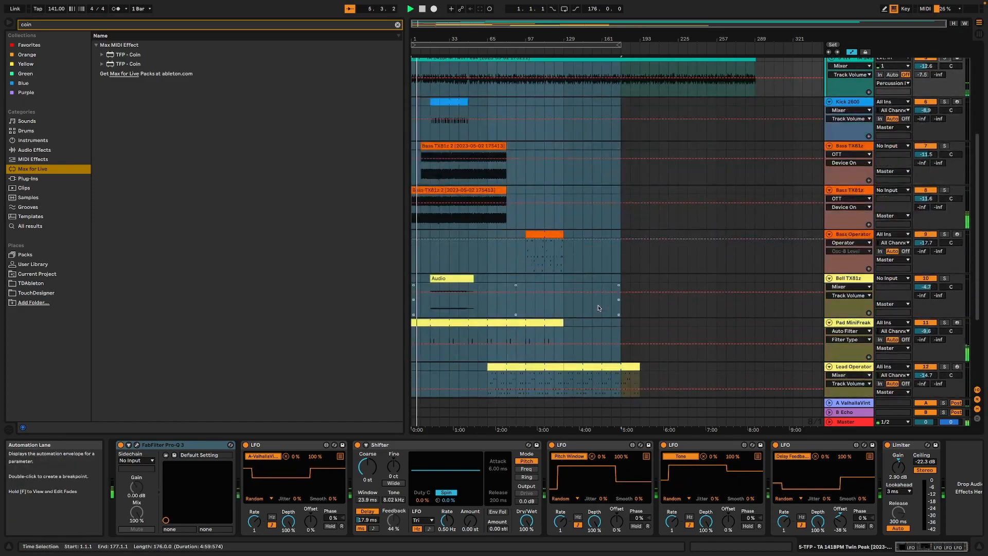
{"action": "scroll", "coordinate": [599, 308], "scroll_direction": "up", "scroll_amount": 6}
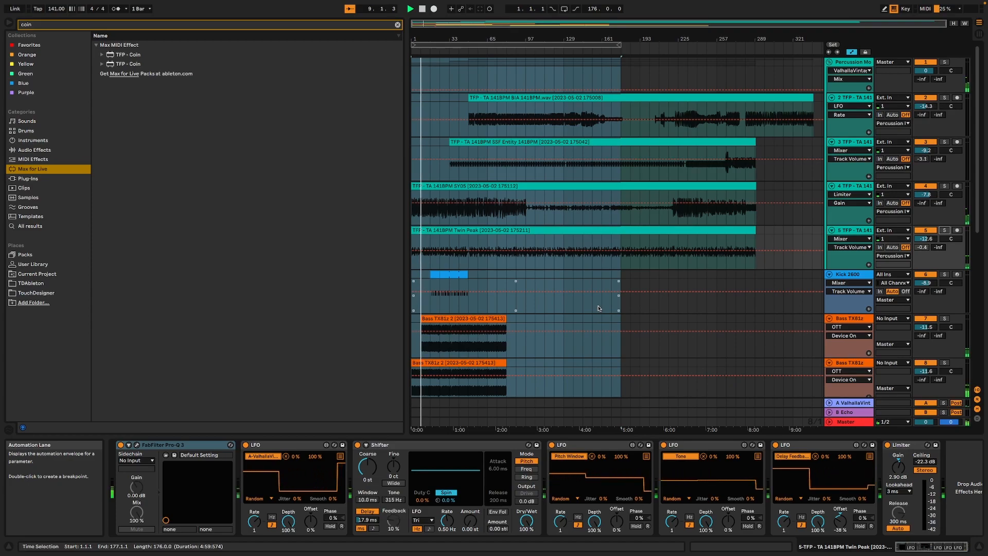
{"action": "left_click", "coordinate": [467, 51]}
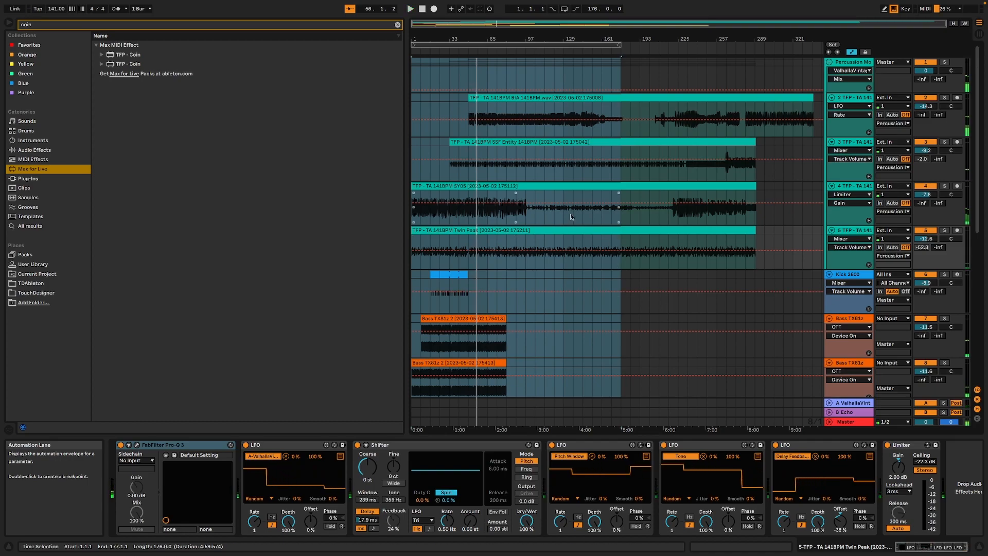
View the effects on the Percussion Modular group and on the 2 TFP - TA 141BPM BIA track.
{"action": "left_click", "coordinate": [849, 62]}
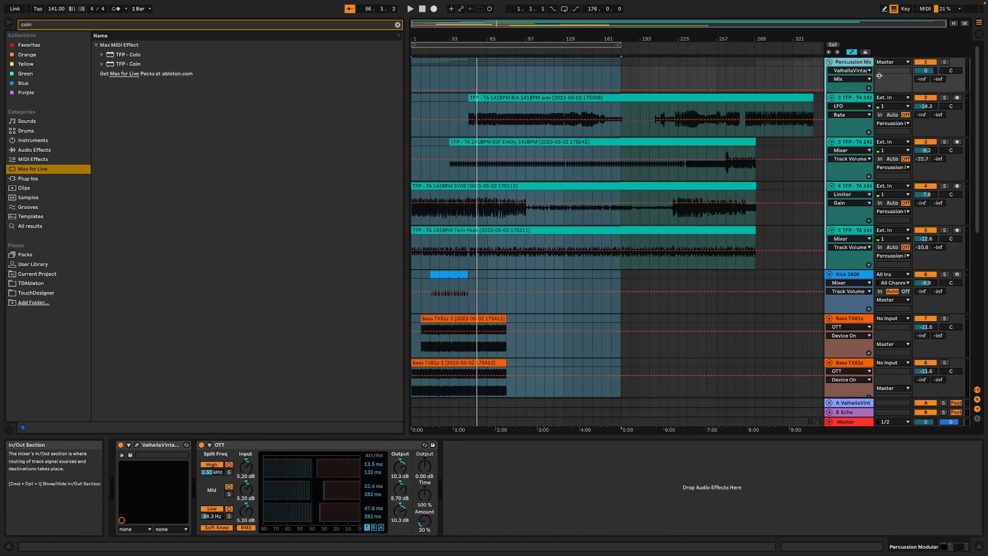
{"action": "left_click", "coordinate": [844, 99]}
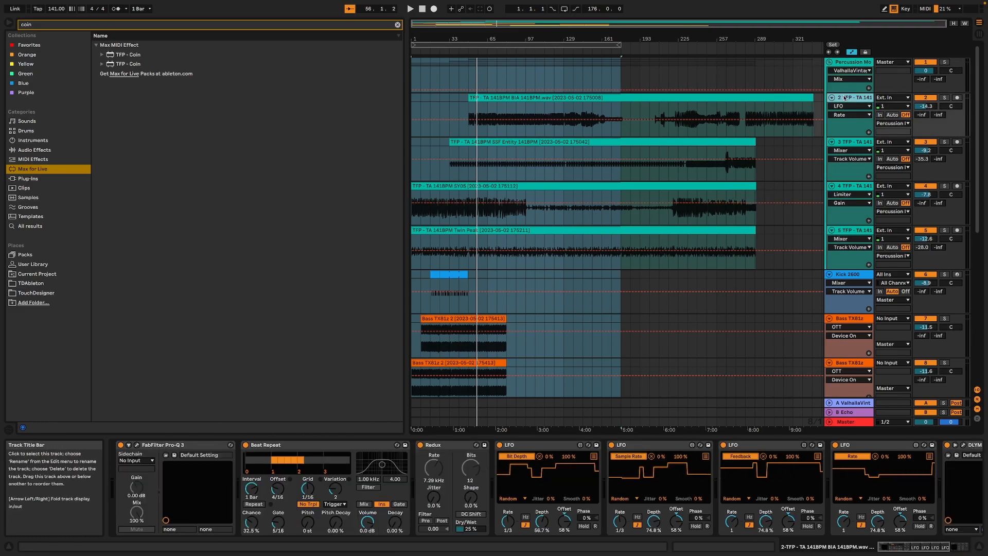
{"action": "left_click", "coordinate": [852, 62]}
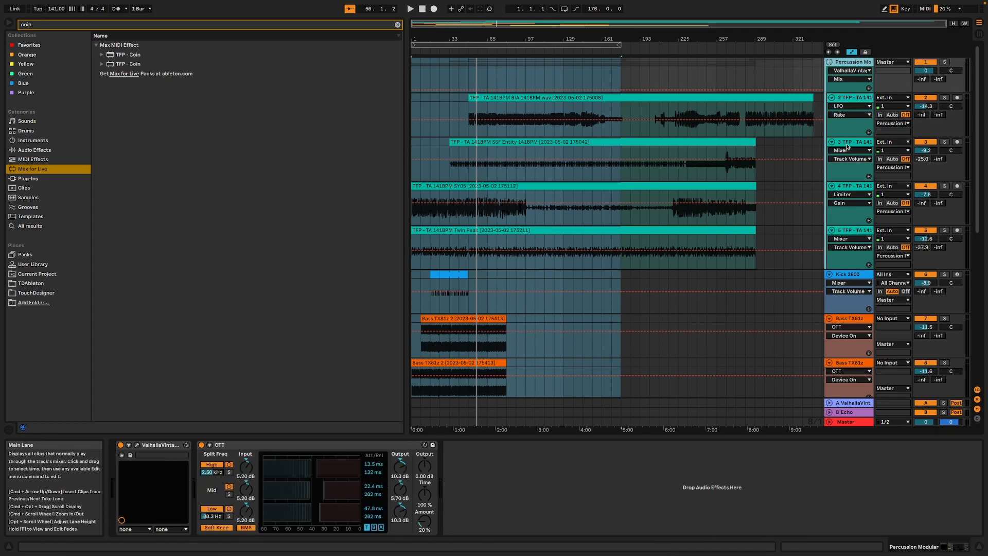
{"action": "left_click", "coordinate": [852, 98]}
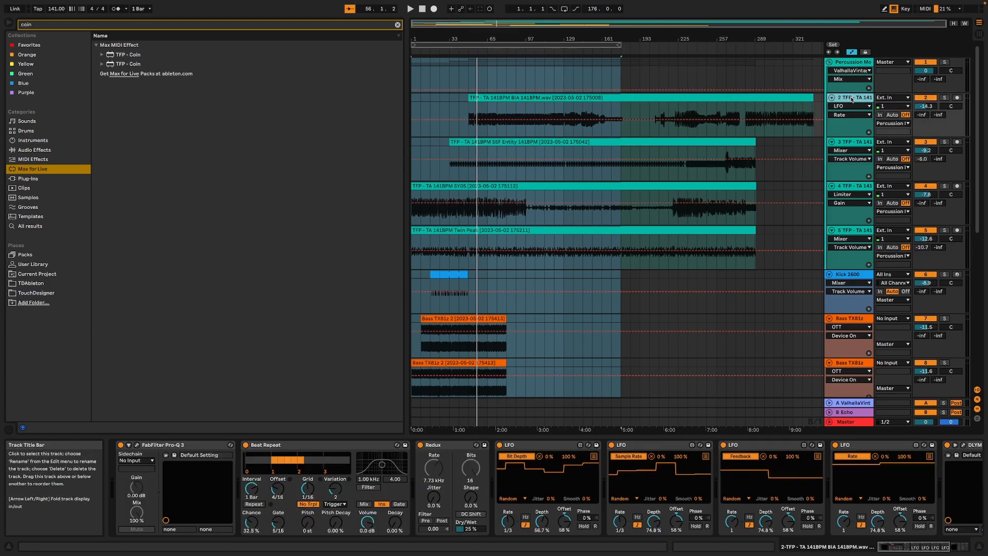
Listen to the BIA track in solo at two points and view its device chain through to DLYM.
{"action": "left_click", "coordinate": [481, 52]}
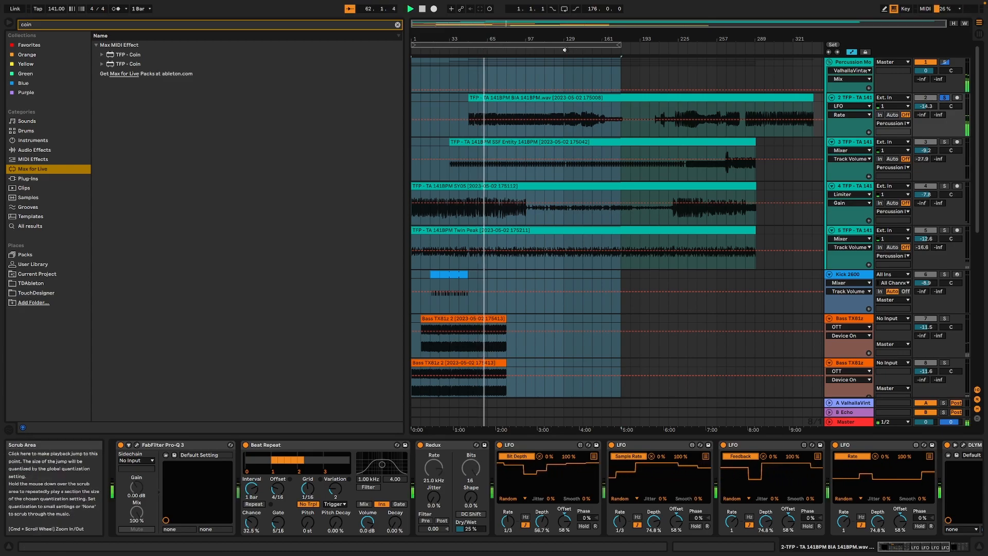
{"action": "left_click", "coordinate": [569, 49]}
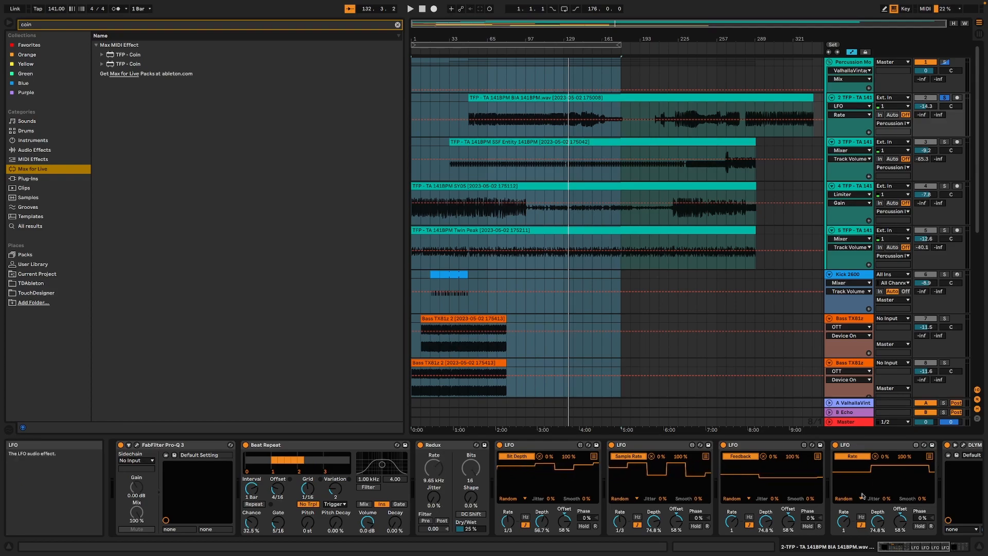
{"action": "scroll", "coordinate": [220, 479], "scroll_direction": "right", "scroll_amount": 5}
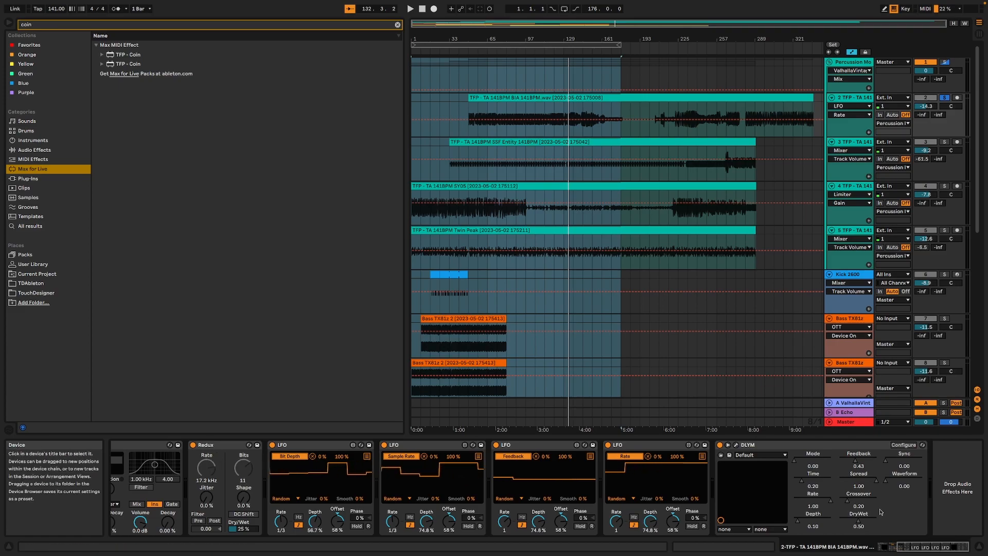
{"action": "scroll", "coordinate": [879, 512], "scroll_direction": "left", "scroll_amount": 5}
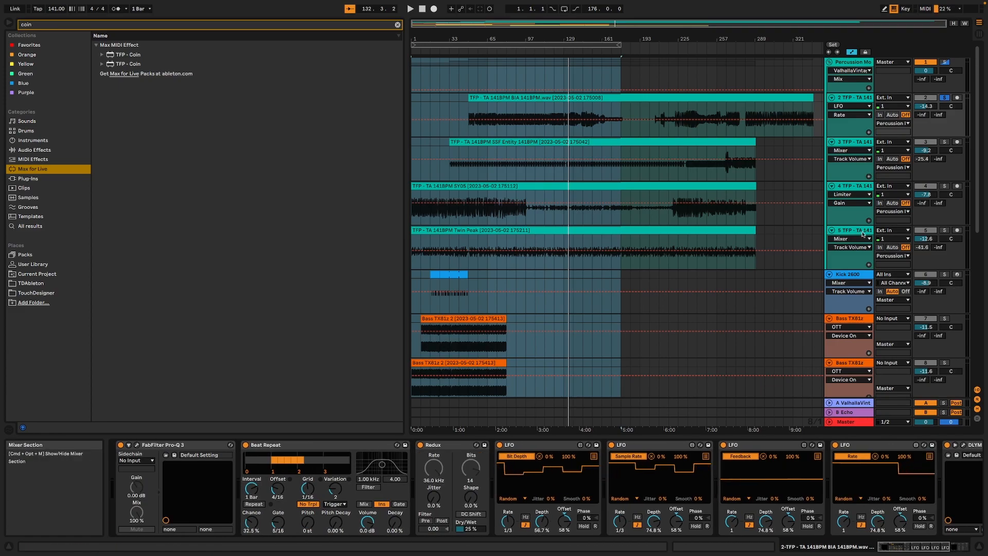
Listen to the 3 TFP - TA 141BPM SSF Entity track in solo and view its Pro-Q 3, Erosion and LFO devices.
{"action": "left_click", "coordinate": [852, 144]}
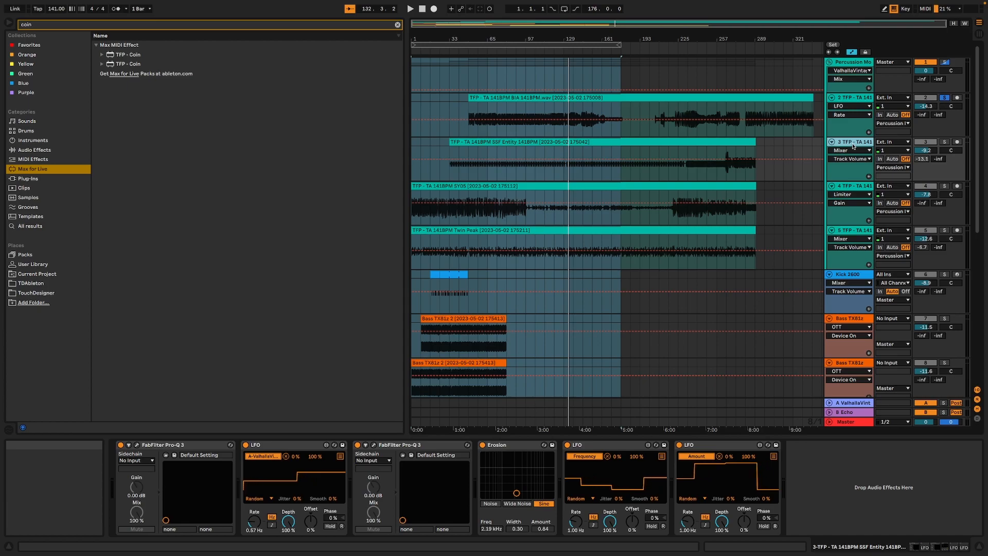
{"action": "left_click", "coordinate": [944, 143]}
{"action": "key", "text": "space"}
{"action": "left_click", "coordinate": [504, 52]}
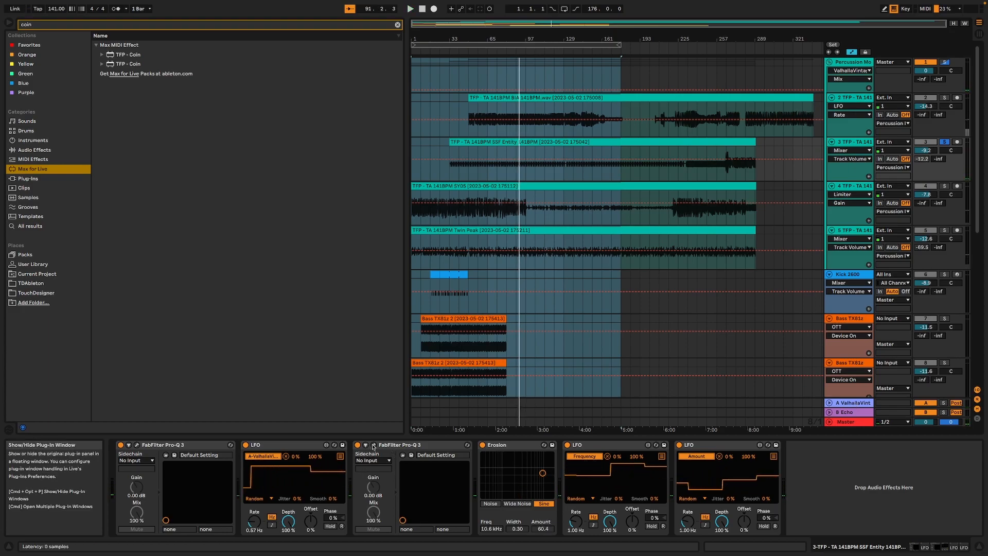
{"action": "key", "text": "space"}
Listen to the 4 TFP - TA 141BPM SY05 track in solo from bar 1 and view its Grain Delay, LFO and Limiter devices.
{"action": "left_click", "coordinate": [664, 188]}
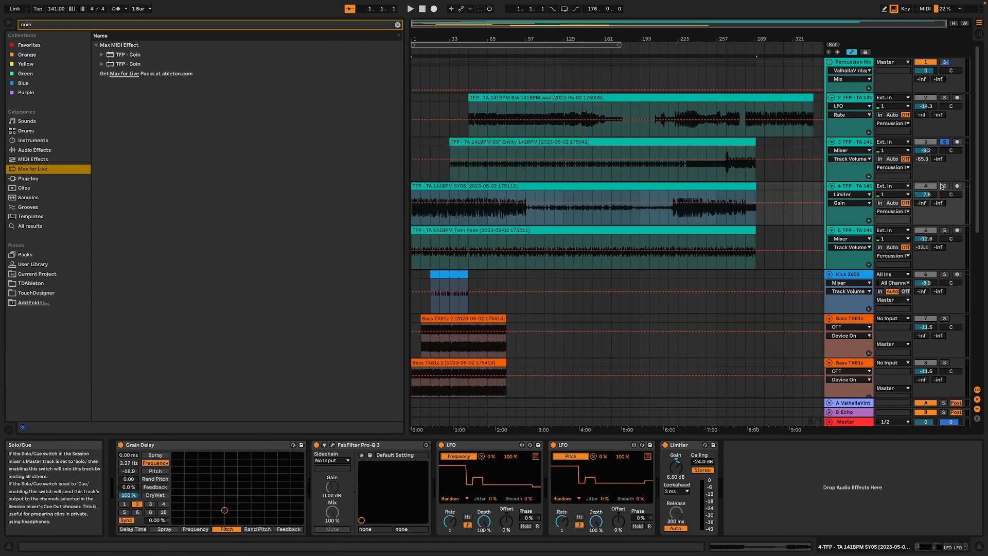
{"action": "key", "text": "space"}
{"action": "left_click", "coordinate": [943, 186]}
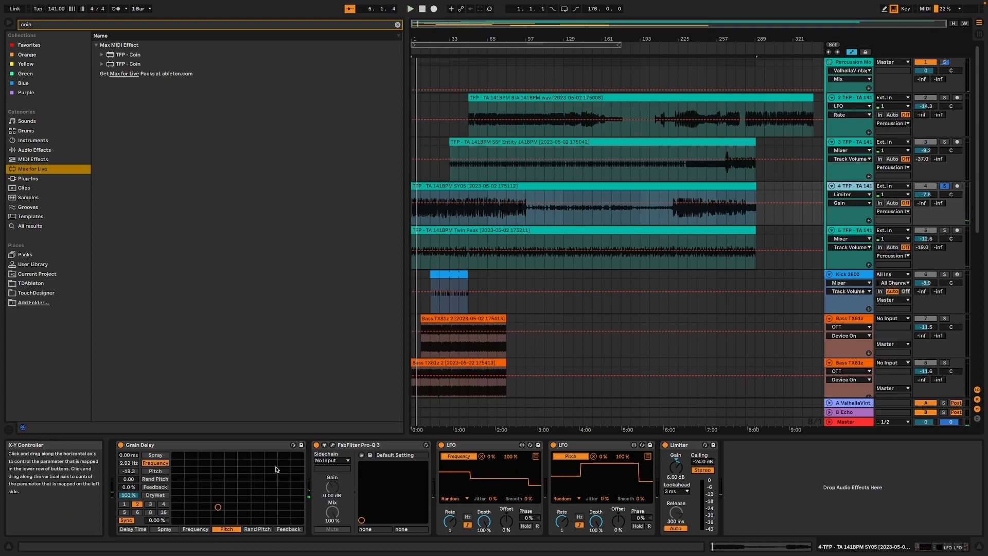
{"action": "left_click", "coordinate": [484, 196]}
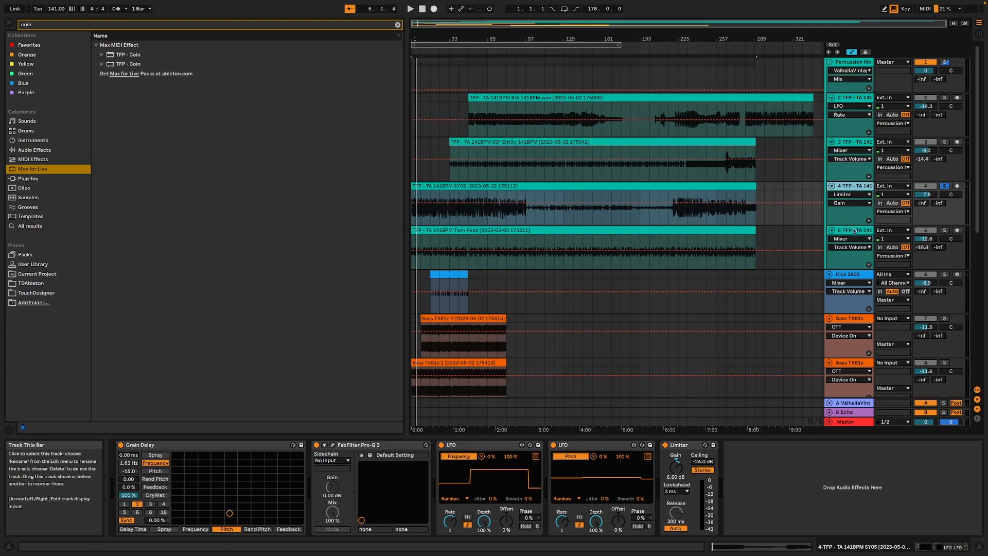
Listen to the 5 TFP - TA 141BPM Twin Peak track in solo from bar 1 and view its Shifter and LFO devices.
{"action": "left_click", "coordinate": [944, 230]}
{"action": "key", "text": "space"}
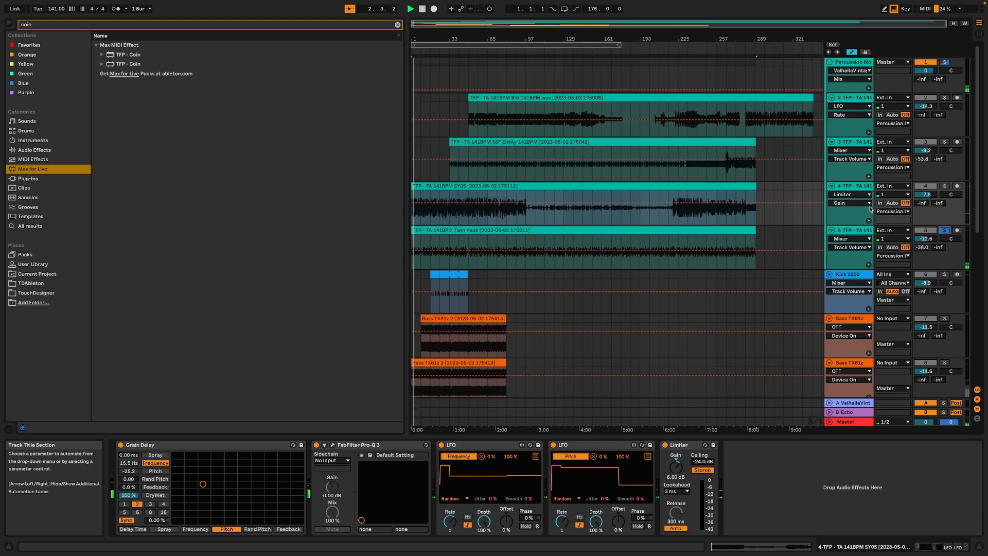
{"action": "left_click", "coordinate": [484, 230]}
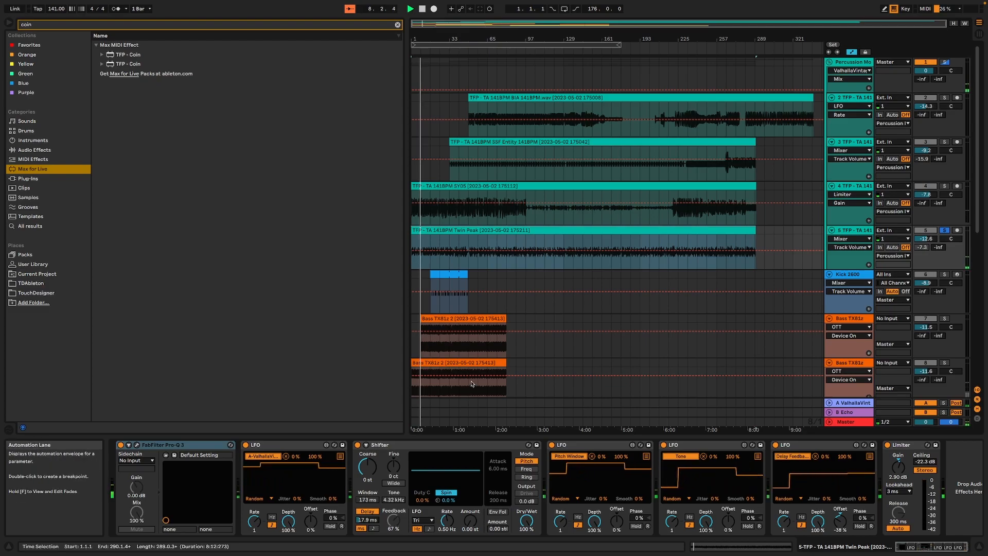
Listen to the Kick 2600 track in solo from around bar 28 and view its TFP - 2600 Sine Raw 4 sampler.
{"action": "left_click", "coordinate": [944, 274]}
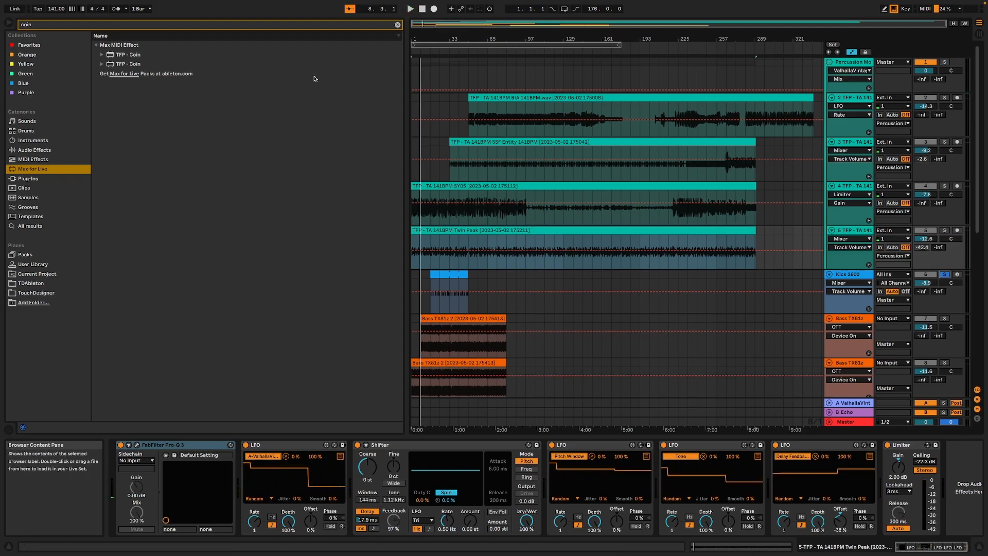
{"action": "left_click", "coordinate": [442, 51]}
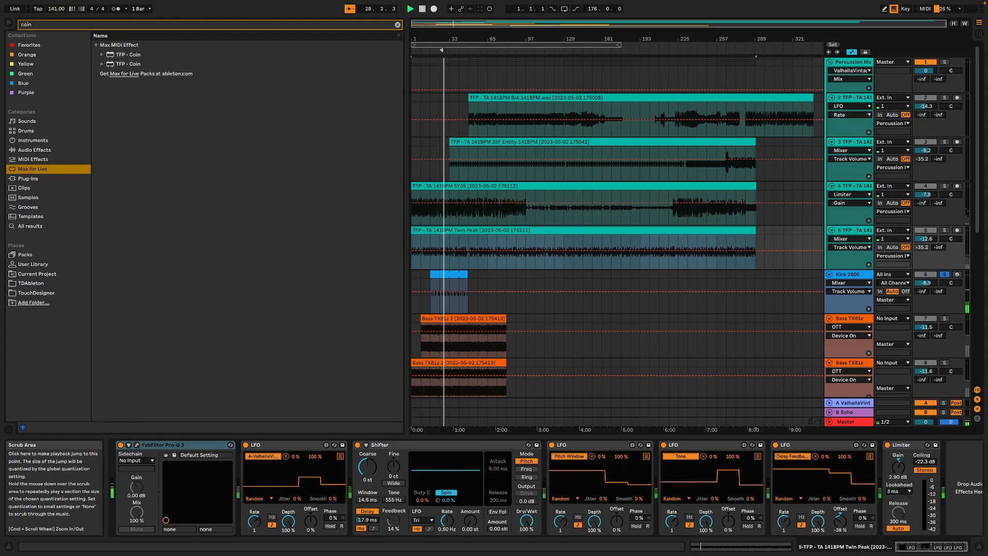
{"action": "left_click", "coordinate": [860, 274]}
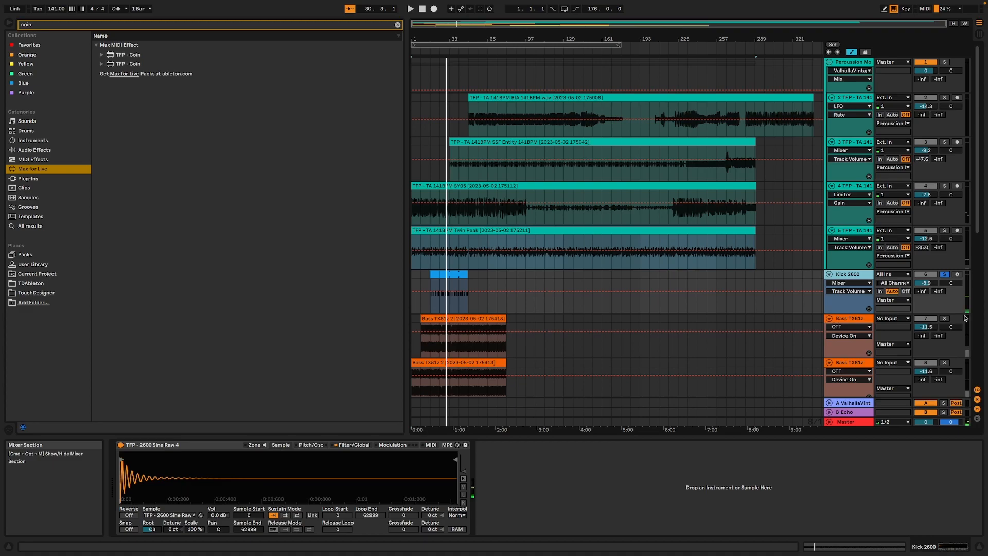
Listen to Bass TX81z track 7 in solo and view its effects, including the FabFilter Pro-Q 3 window and Vocoder.
{"action": "left_click", "coordinate": [944, 318]}
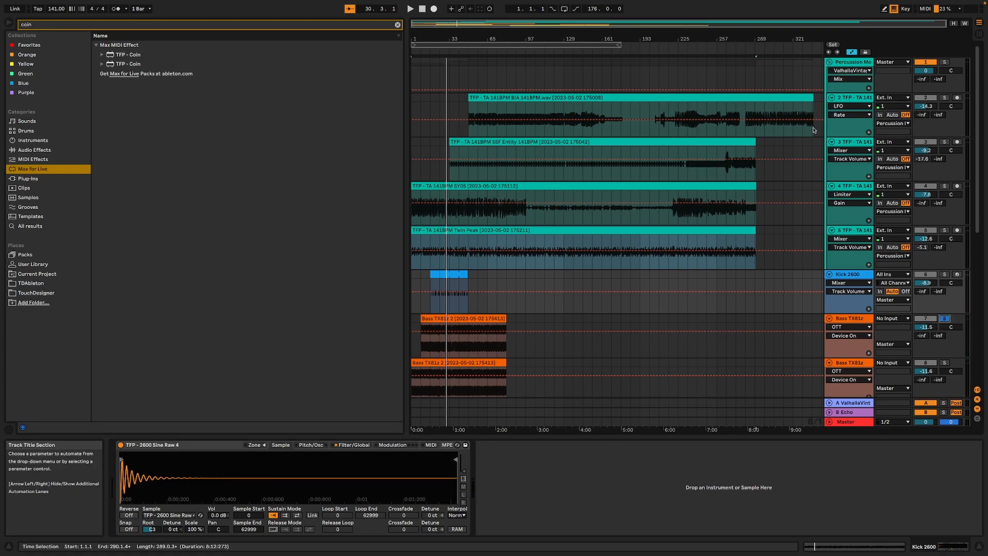
{"action": "left_click", "coordinate": [855, 320]}
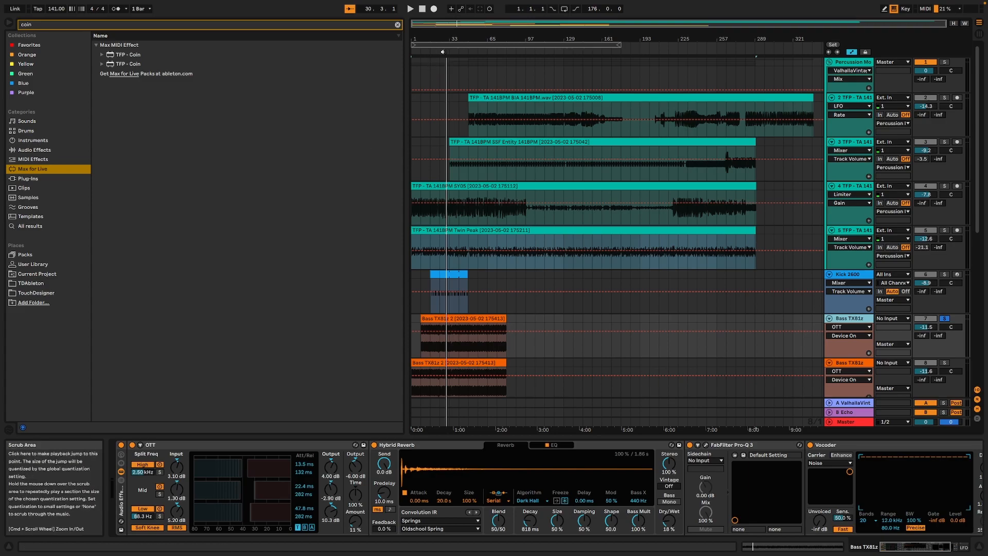
{"action": "key", "text": "space"}
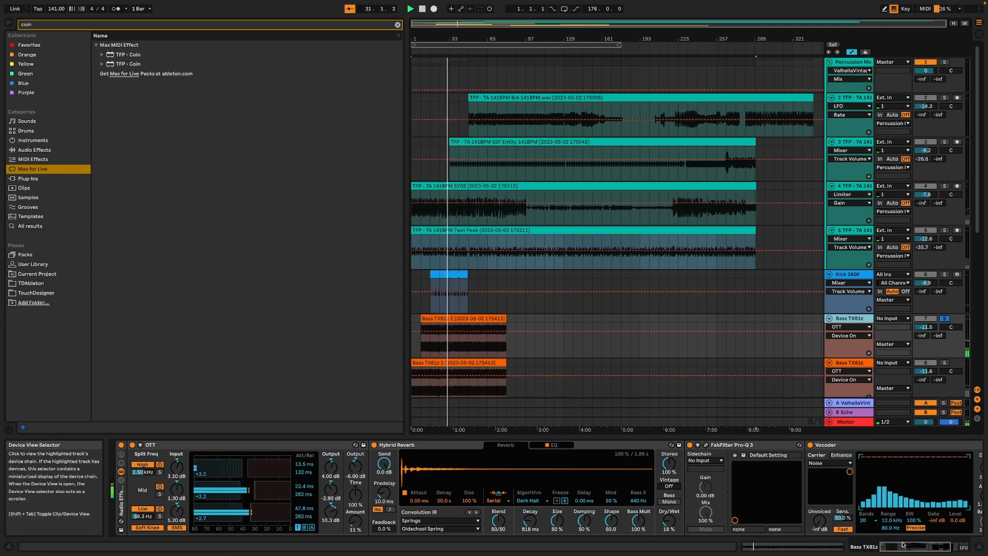
{"action": "left_click_drag", "start_coordinate": [904, 546], "coordinate": [906, 546]}
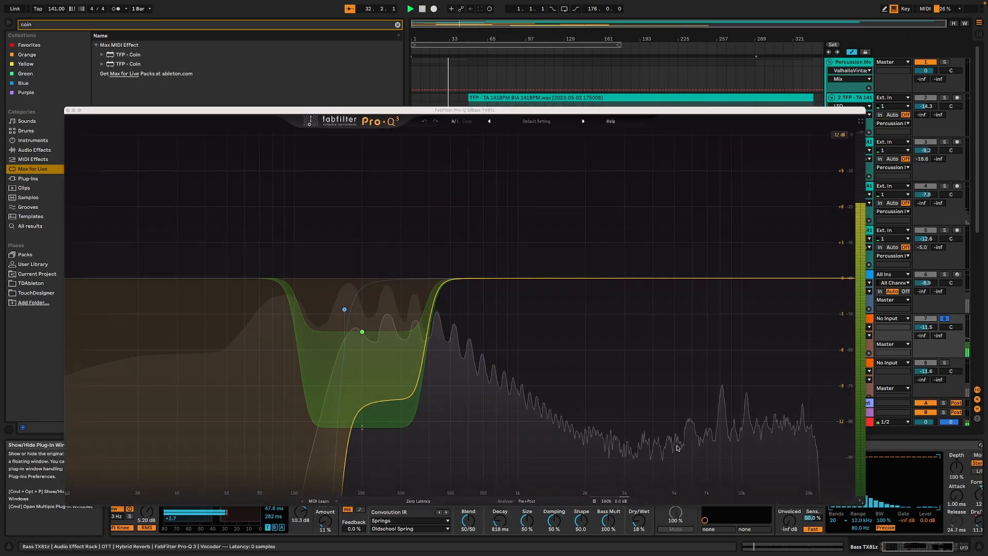
{"action": "left_click", "coordinate": [682, 445]}
{"action": "left_click", "coordinate": [67, 110]}
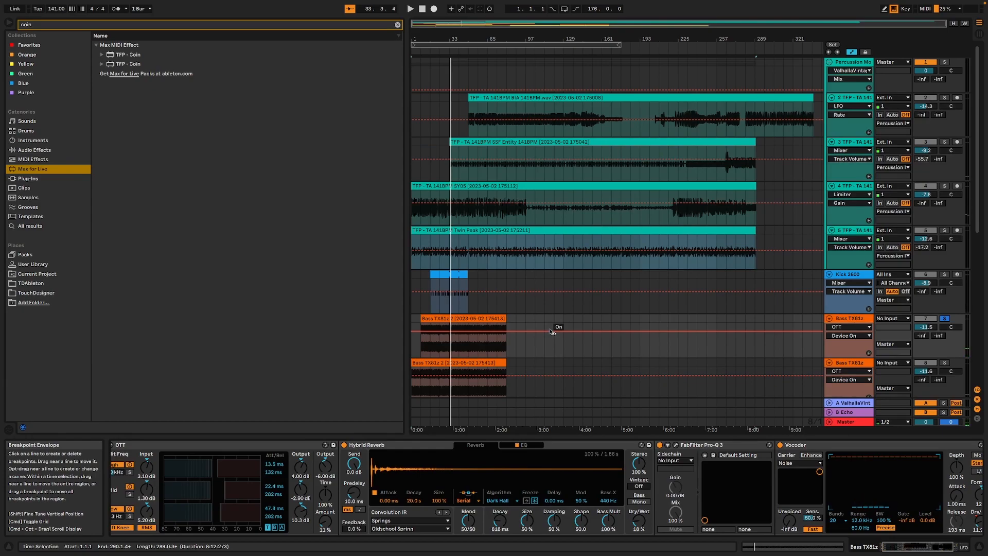
{"action": "left_click", "coordinate": [798, 446]}
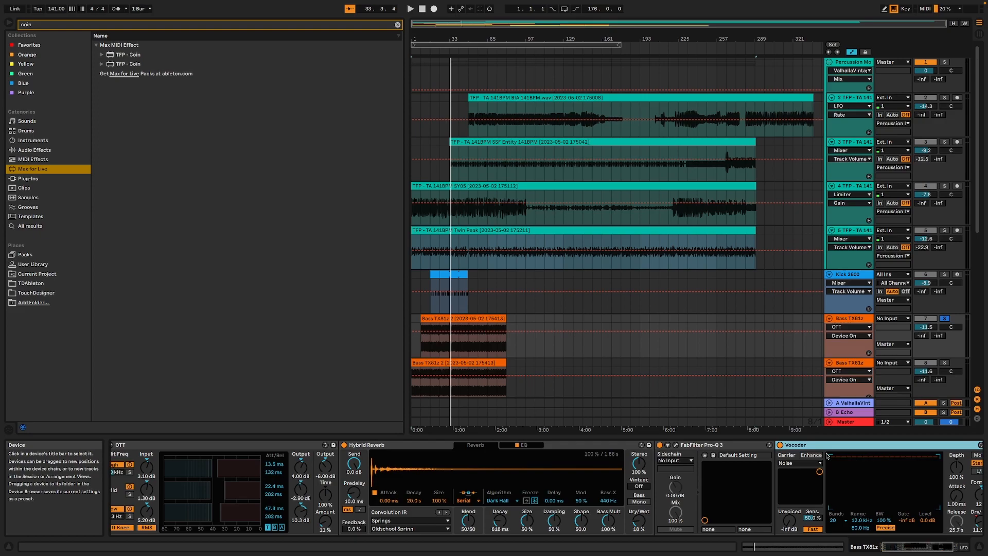
Listen to Bass TX81z track 8 in solo from bar 1 and view its OTT, Hybrid Reverb and Vocoder devices.
{"action": "key", "text": "space"}
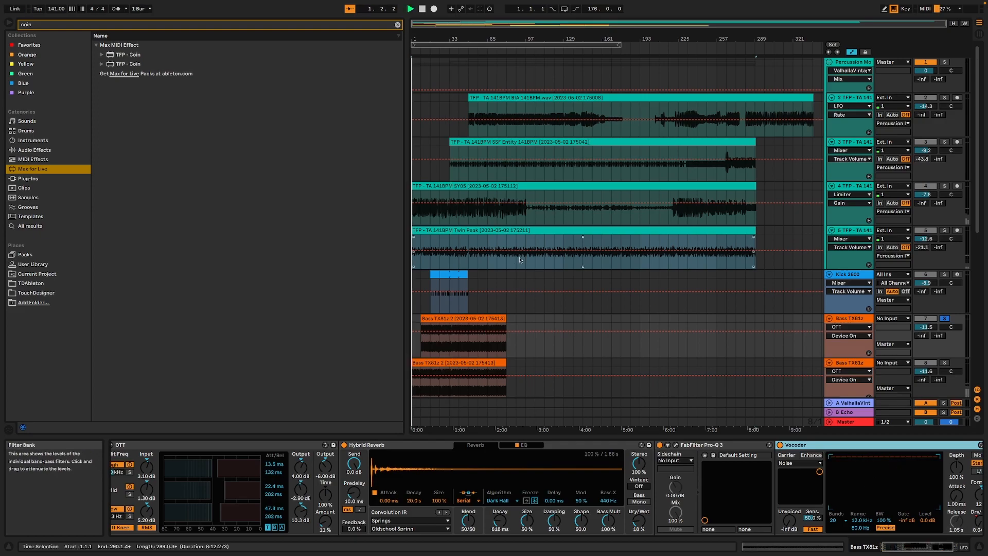
{"action": "left_click", "coordinate": [944, 362]}
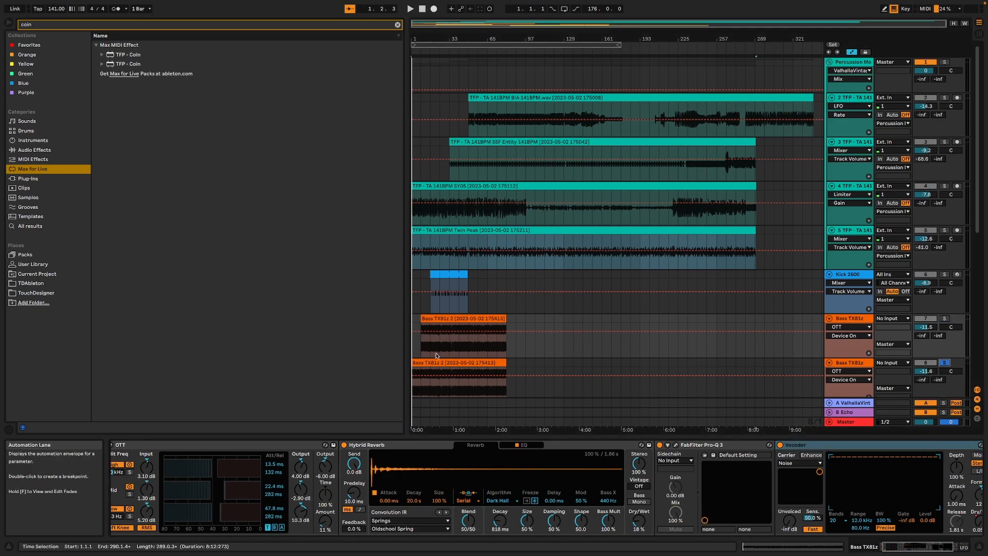
{"action": "key", "text": "space"}
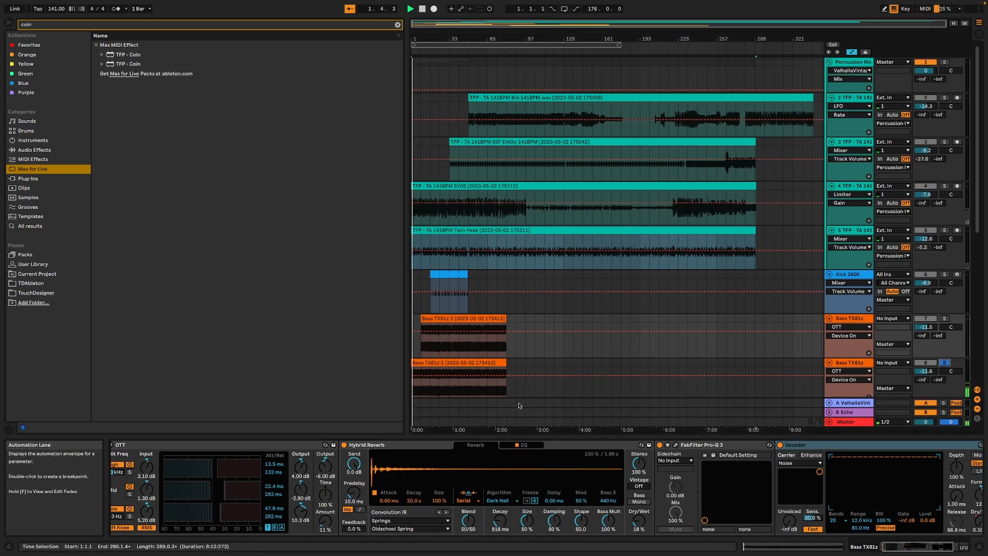
{"action": "left_click", "coordinate": [851, 363]}
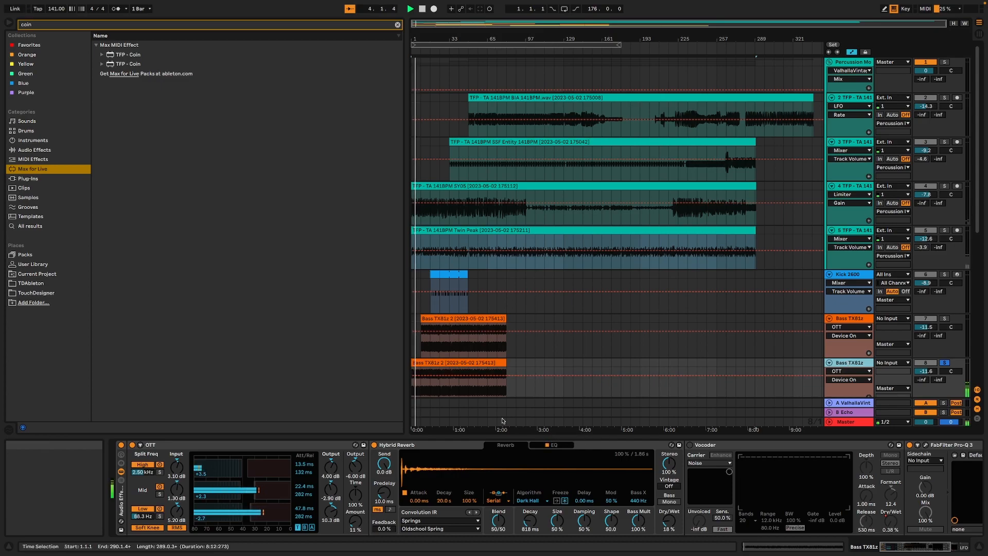
Listen to both Bass TX81z tracks soloed together, then stop playback with the Bass Operator track in view.
{"action": "left_click", "coordinate": [944, 319], "text": "super"}
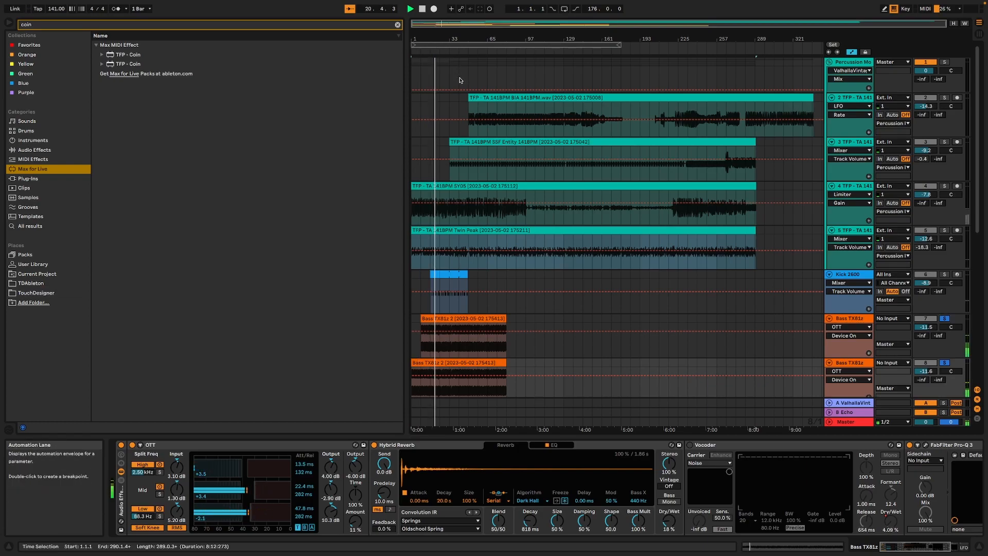
{"action": "scroll", "coordinate": [504, 237], "scroll_direction": "down", "scroll_amount": 4}
{"action": "key", "text": "space"}
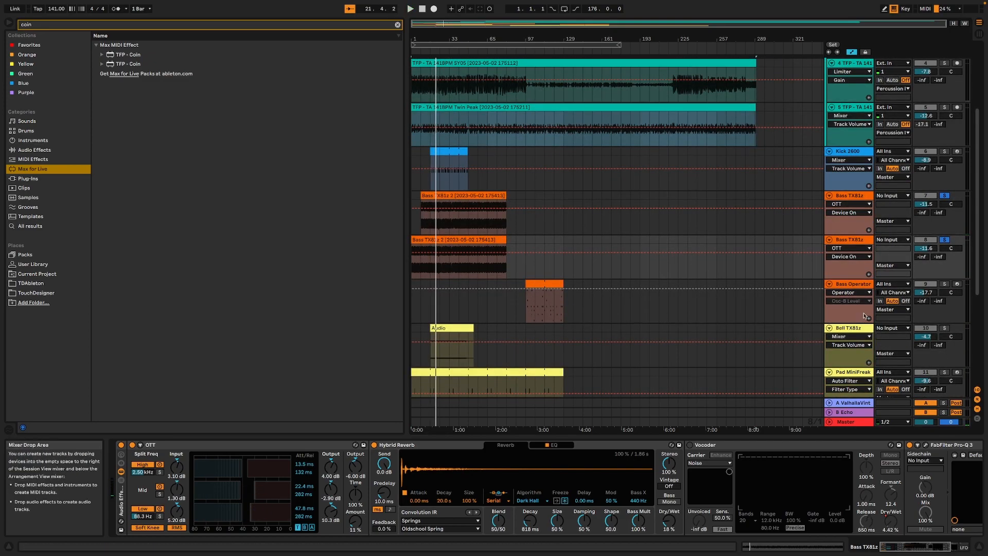
Listen to the Bell TX81z track in solo from around bar 20, then stop playback and select that track.
{"action": "left_click", "coordinate": [850, 328]}
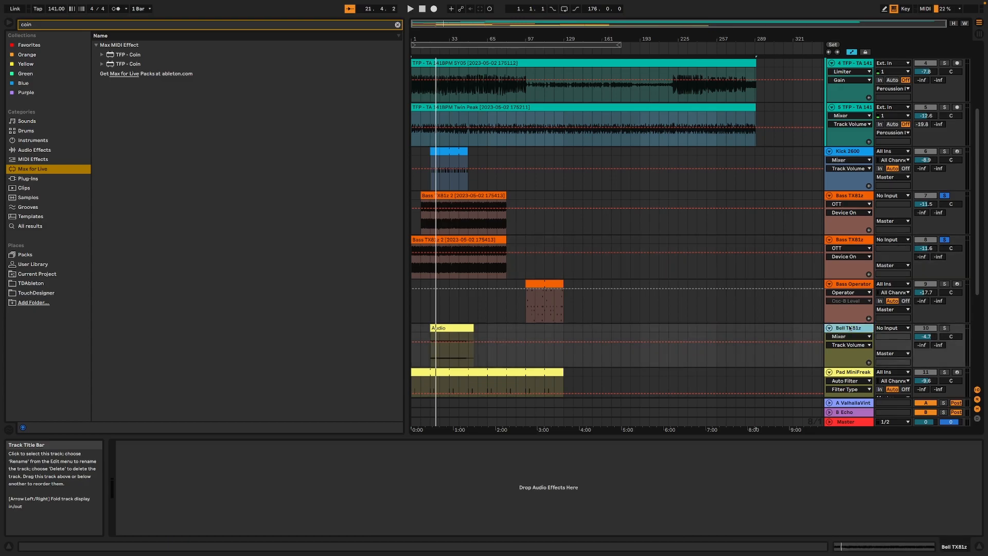
{"action": "left_click", "coordinate": [944, 327]}
{"action": "key", "text": "space"}
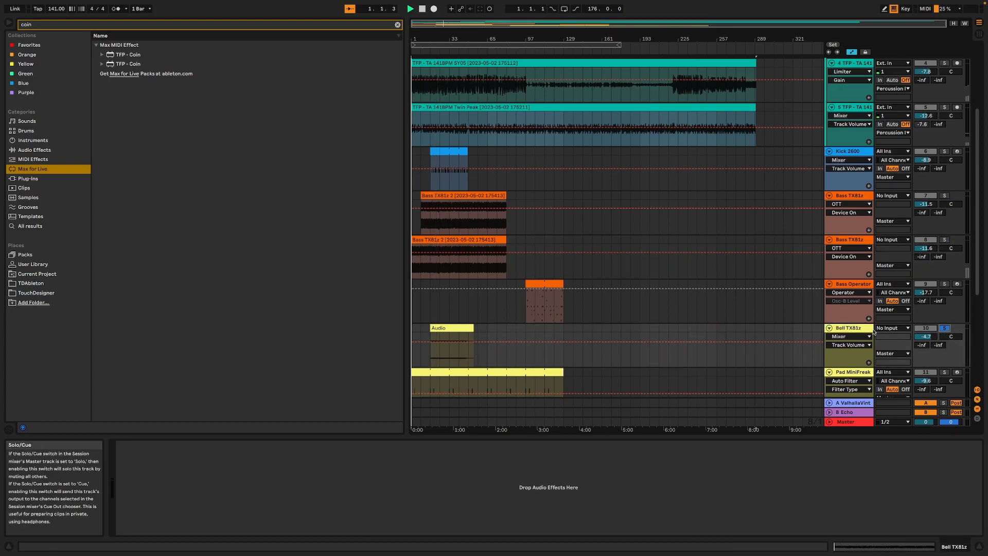
{"action": "left_click", "coordinate": [433, 51]}
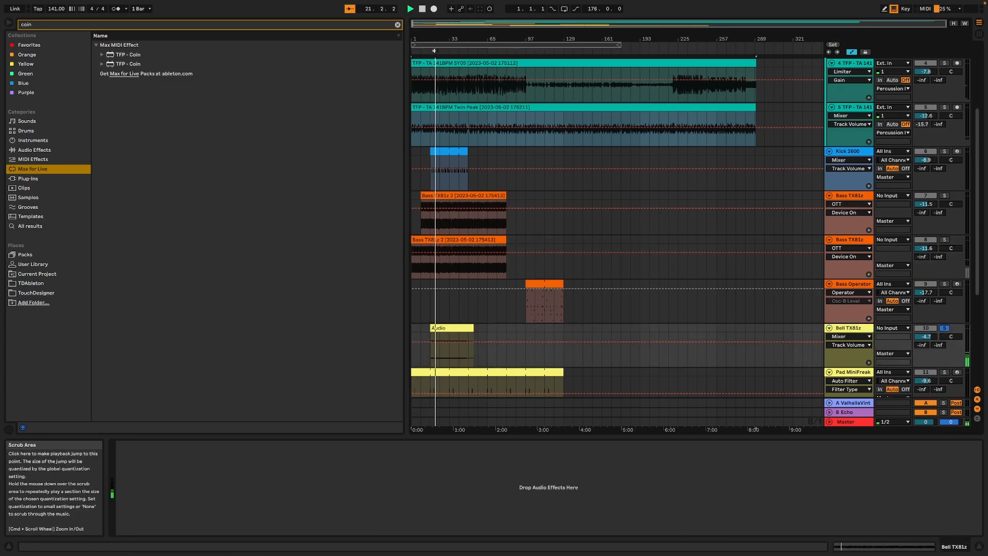
{"action": "scroll", "coordinate": [703, 278], "scroll_direction": "down", "scroll_amount": 3}
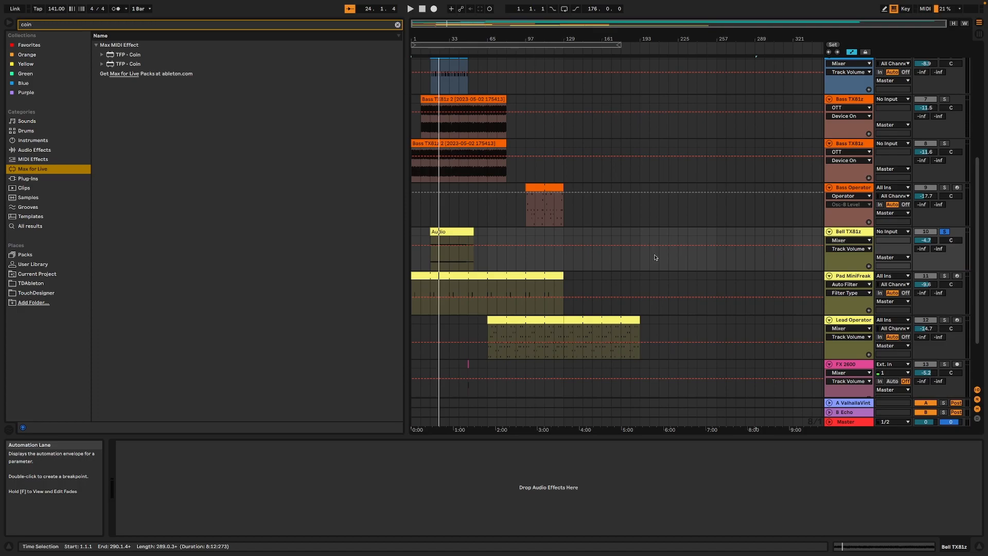
{"action": "left_click", "coordinate": [845, 232]}
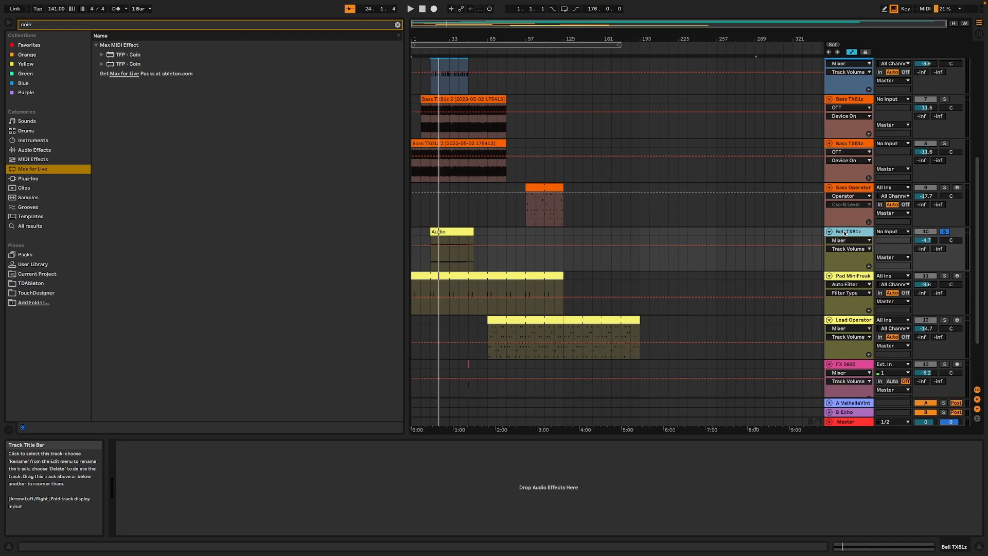
Solo the Pad MiniFreak track, view its MiniFreak V plug-in window and listen to the track.
{"action": "left_click", "coordinate": [944, 276]}
{"action": "left_click", "coordinate": [850, 276]}
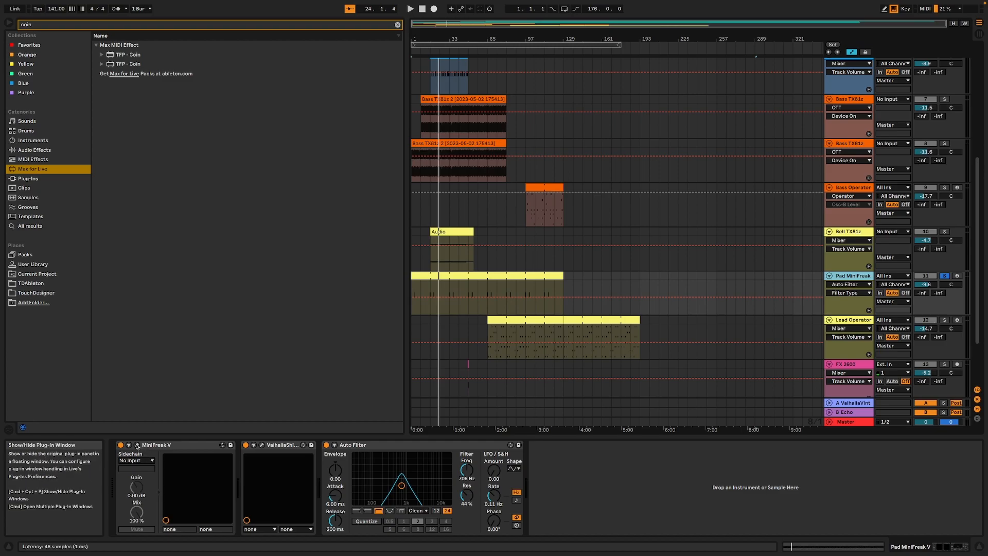
{"action": "key", "text": "super+alt+p"}
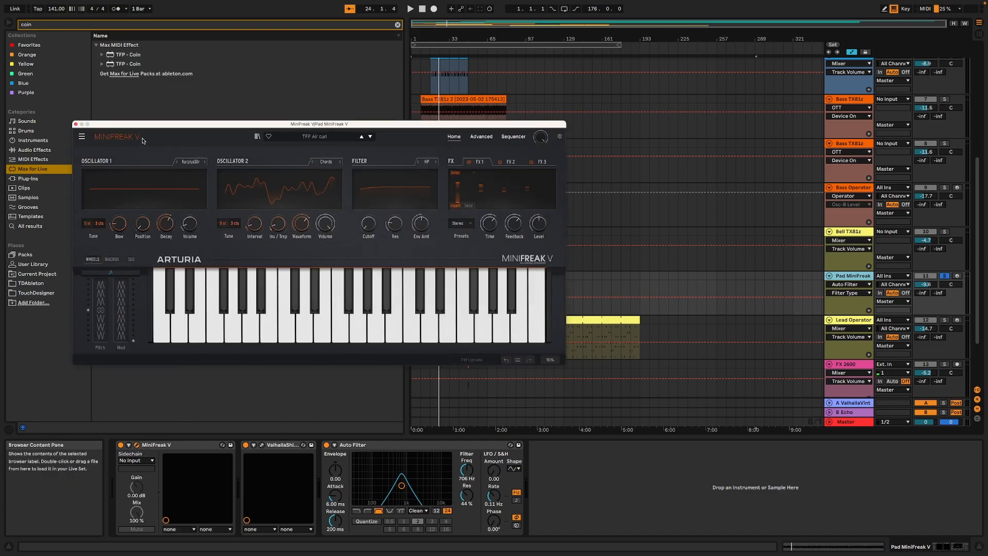
{"action": "key", "text": "super+alt+p"}
{"action": "left_click", "coordinate": [424, 49]}
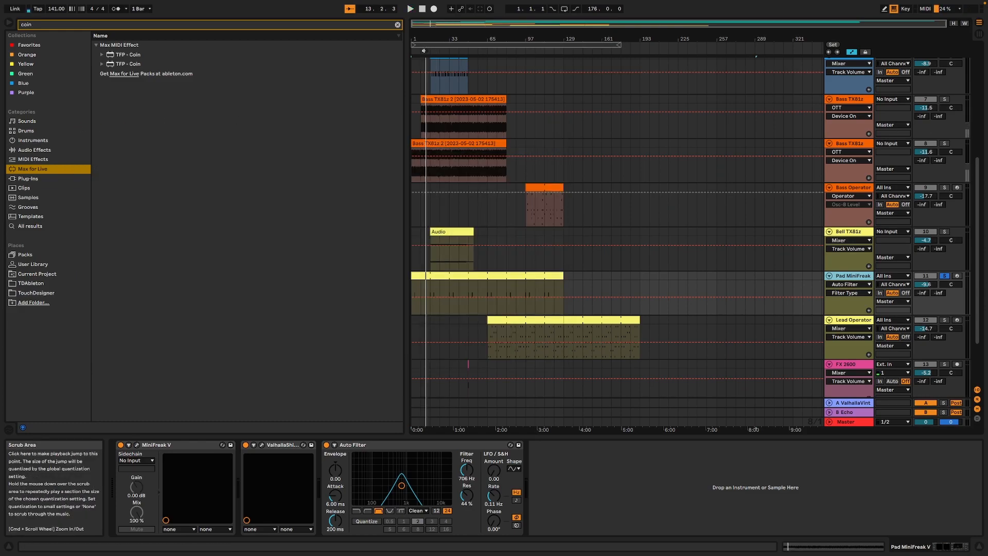
{"action": "key", "text": "space"}
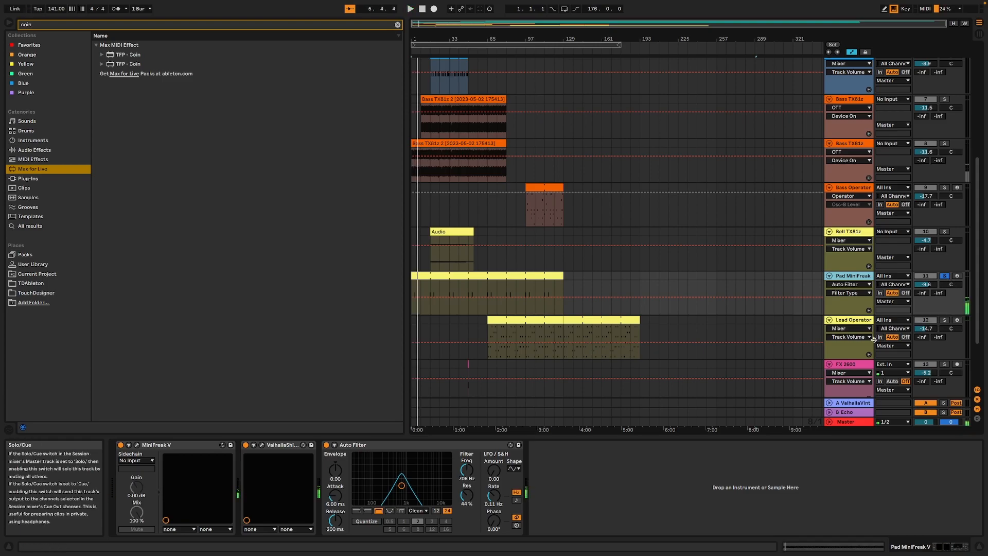
Listen to the Lead Operator track in solo from around bar 77 and view its Expression Control, Operator and Chorus-Ensemble devices.
{"action": "left_click", "coordinate": [471, 53]}
{"action": "left_click", "coordinate": [944, 319]}
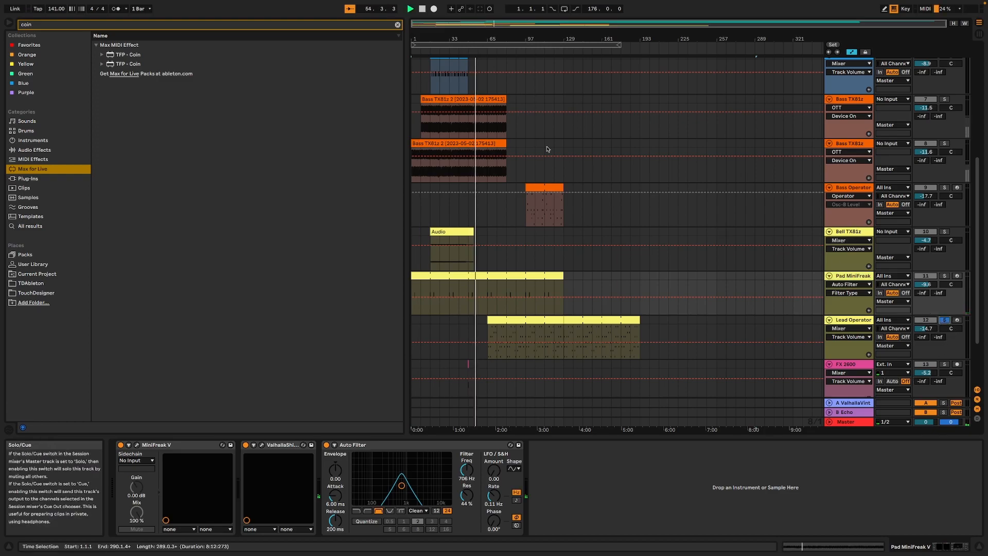
{"action": "key", "text": "space"}
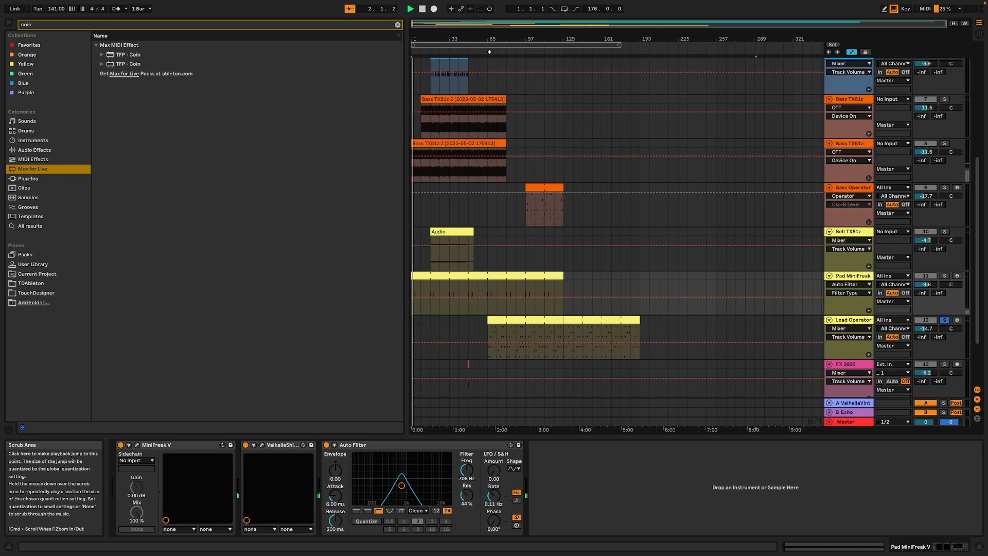
{"action": "left_click", "coordinate": [502, 52]}
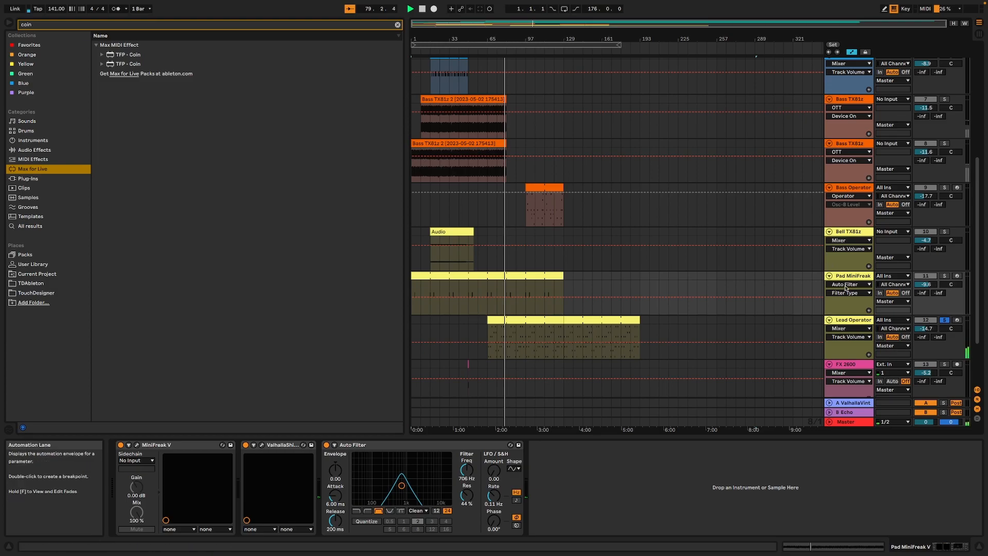
{"action": "left_click", "coordinate": [855, 318]}
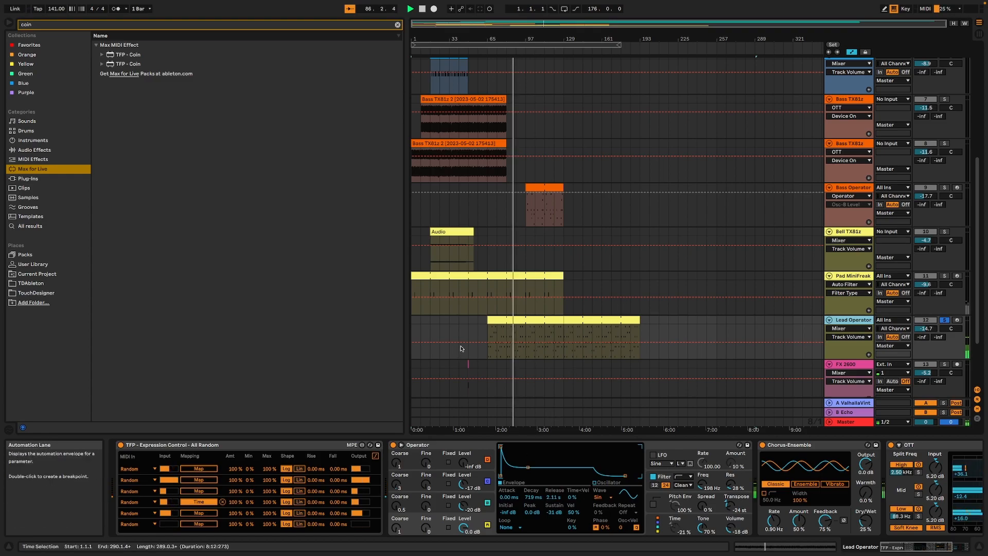
{"action": "key", "text": "ctrl+d"}
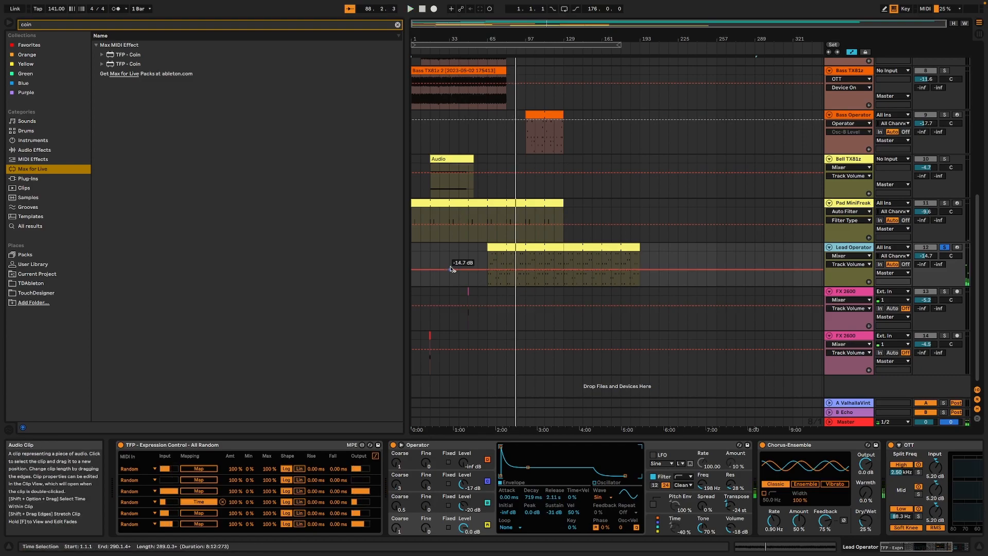
Listen to the short clip on FX 2600 track 13 in solo around bar 48.
{"action": "left_click", "coordinate": [466, 51]}
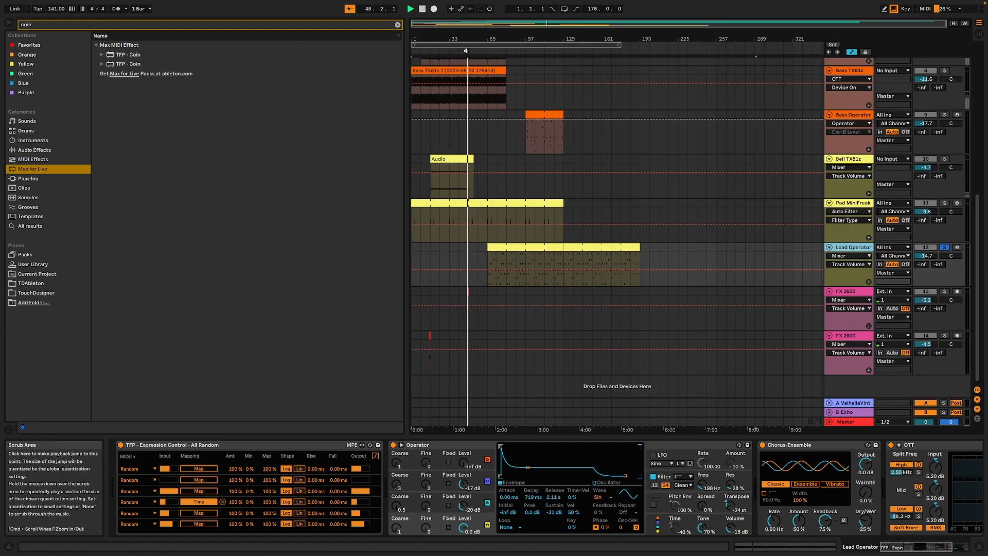
{"action": "key", "text": "space"}
{"action": "left_click", "coordinate": [944, 291]}
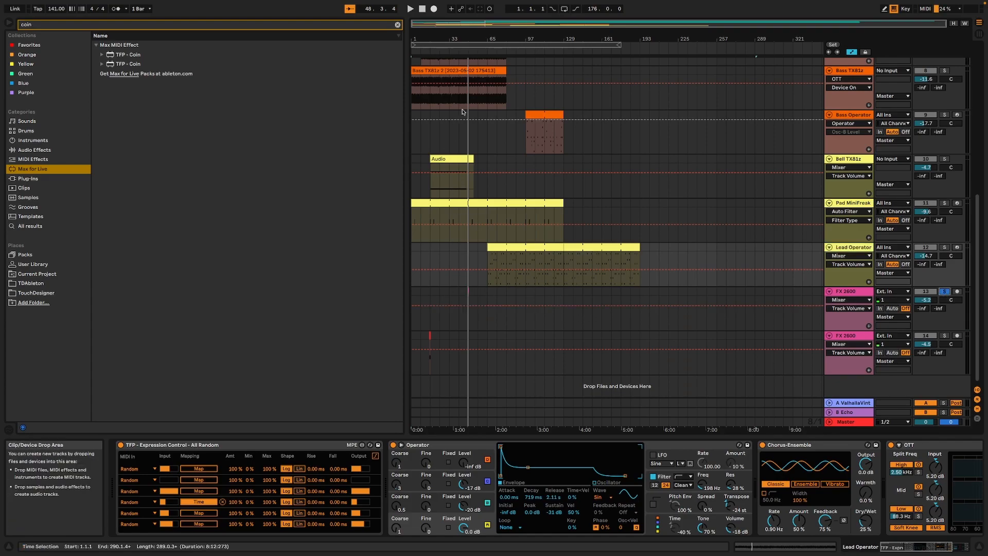
{"action": "left_click_drag", "start_coordinate": [463, 42], "coordinate": [771, 346]}
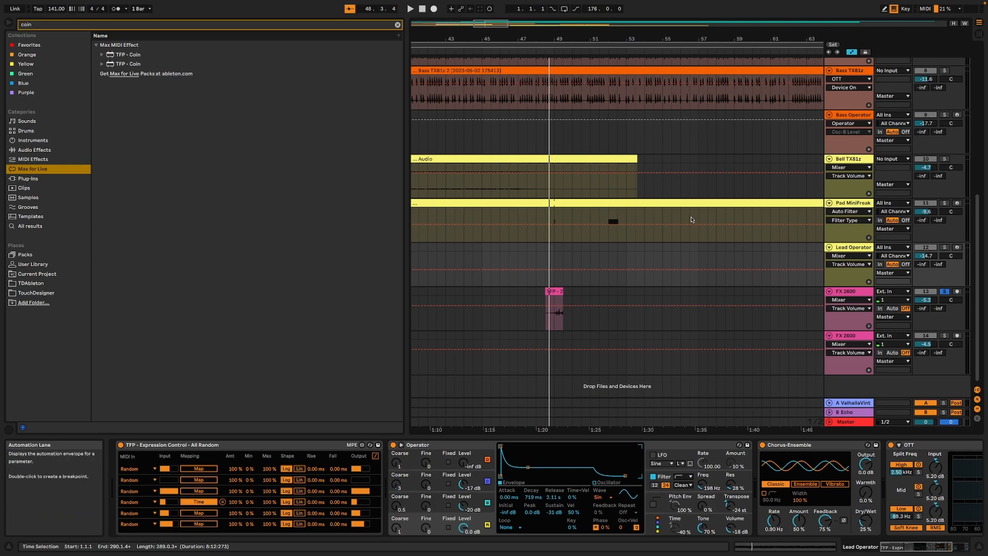
{"action": "key", "text": "space"}
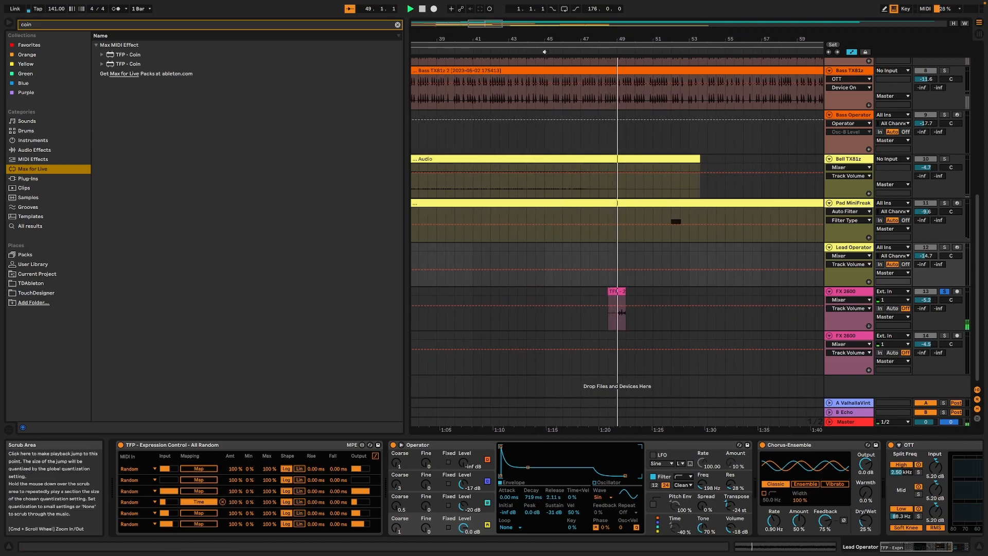
{"action": "key", "text": "space"}
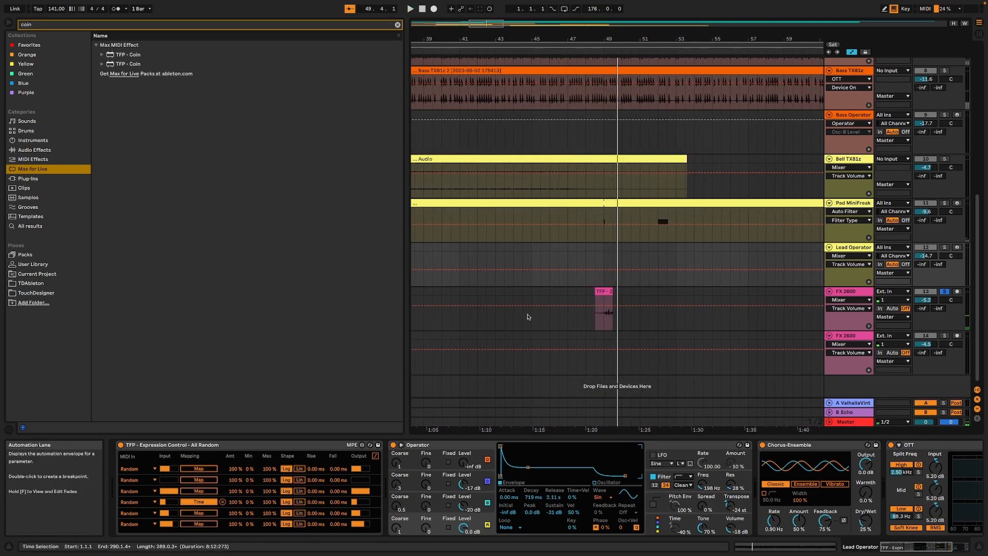
Listen to the short clip on FX 2600 track 14 in solo around bar 16.
{"action": "scroll", "coordinate": [530, 315], "scroll_direction": "up", "scroll_amount": 1}
{"action": "left_click_drag", "start_coordinate": [430, 38], "coordinate": [521, 52]}
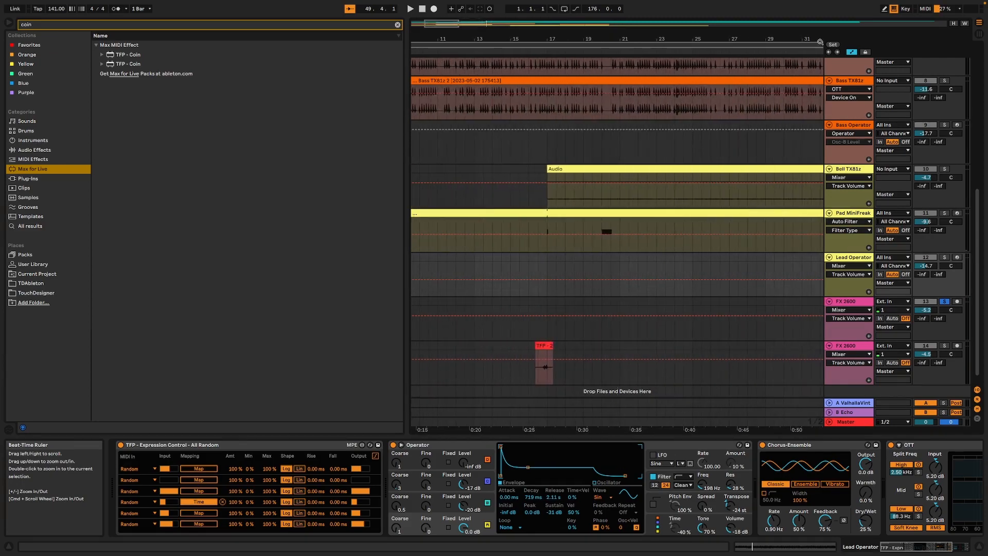
{"action": "left_click", "coordinate": [521, 52]}
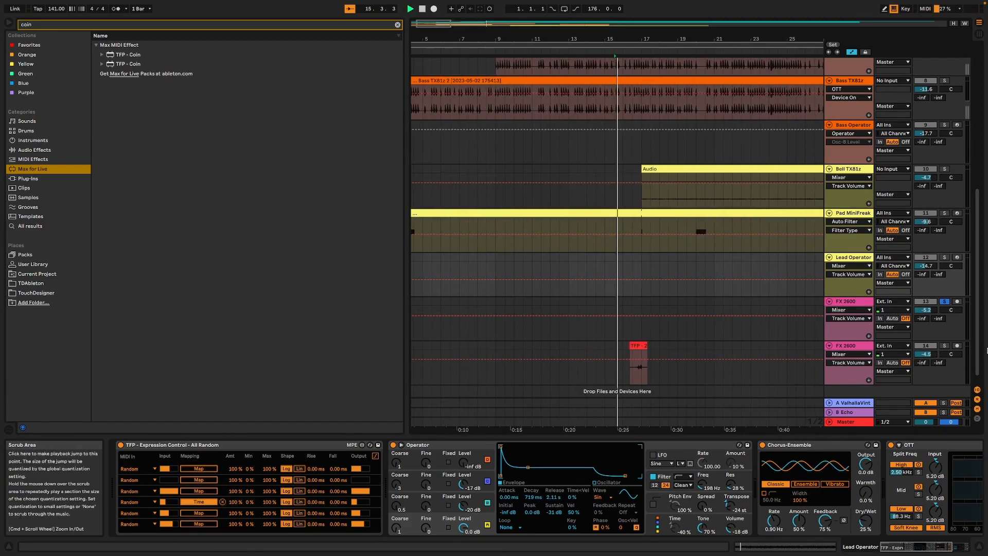
{"action": "left_click", "coordinate": [944, 345]}
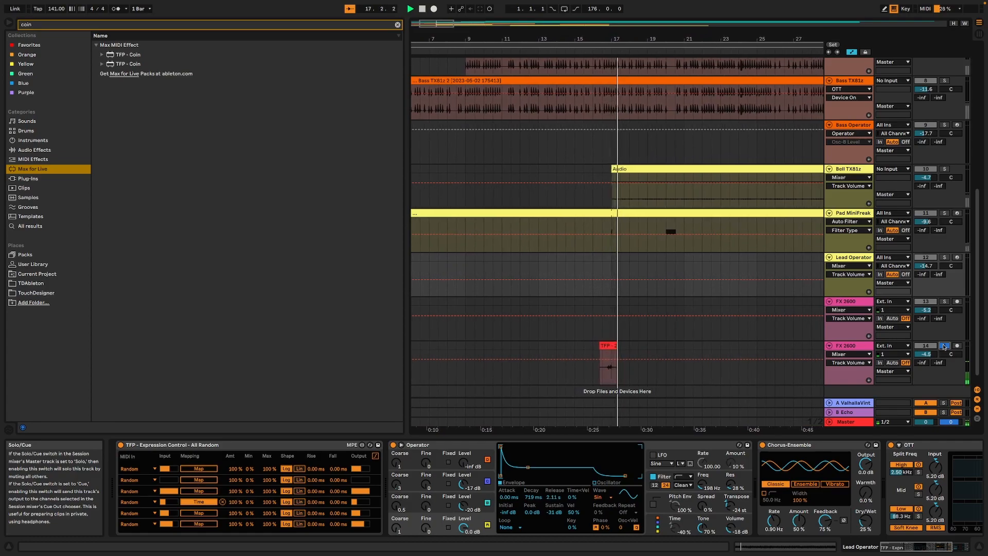
{"action": "left_click", "coordinate": [535, 50]}
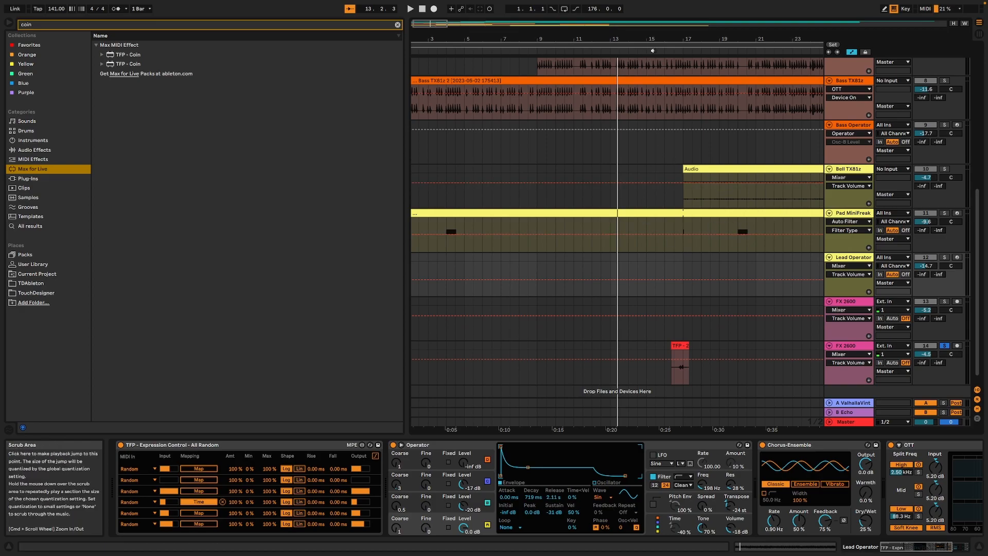
Turn off the solo on FX 2600 track 14 and listen to all tracks together, continuing around bar 33.
{"action": "left_click", "coordinate": [944, 346]}
{"action": "key", "text": "space"}
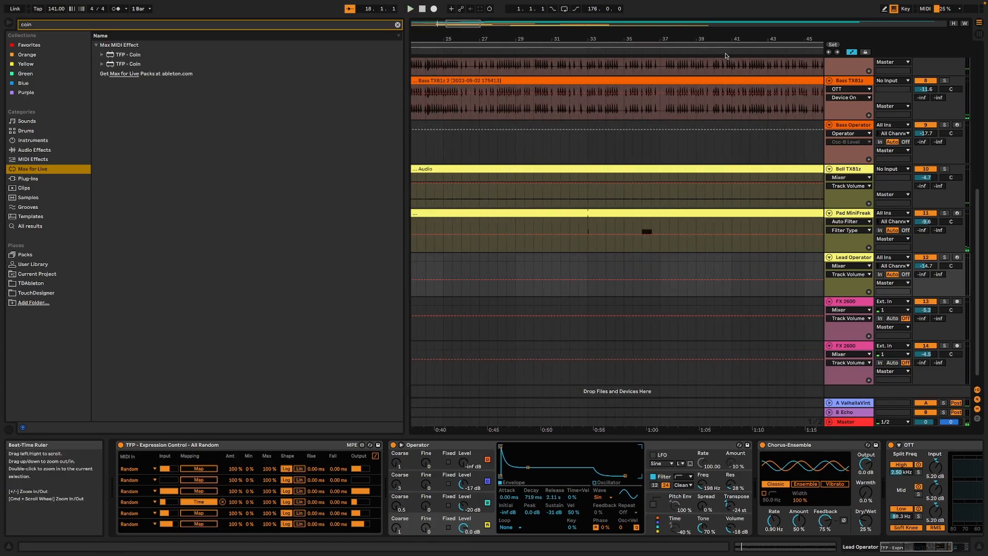
{"action": "left_click", "coordinate": [592, 51]}
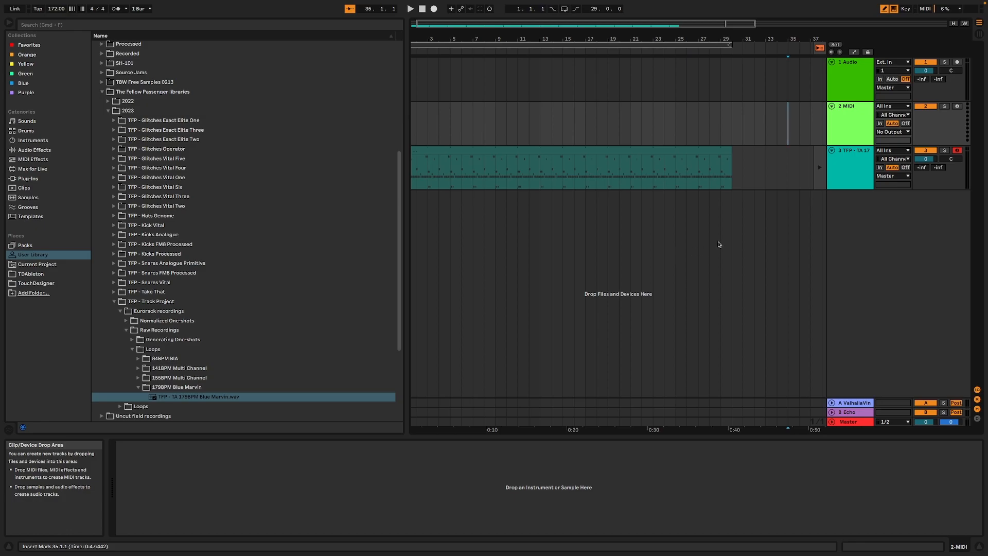
Listen to the TFP - TA 179BPM Blue Marvin track and view its MIDI clip's notes from the Session View.
{"action": "key", "text": "space"}
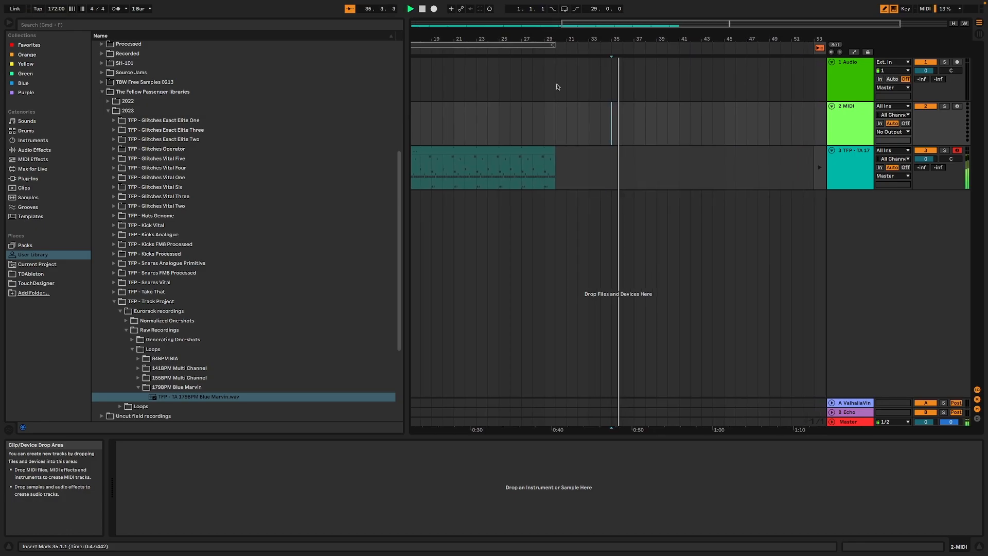
{"action": "left_click", "coordinate": [979, 34]}
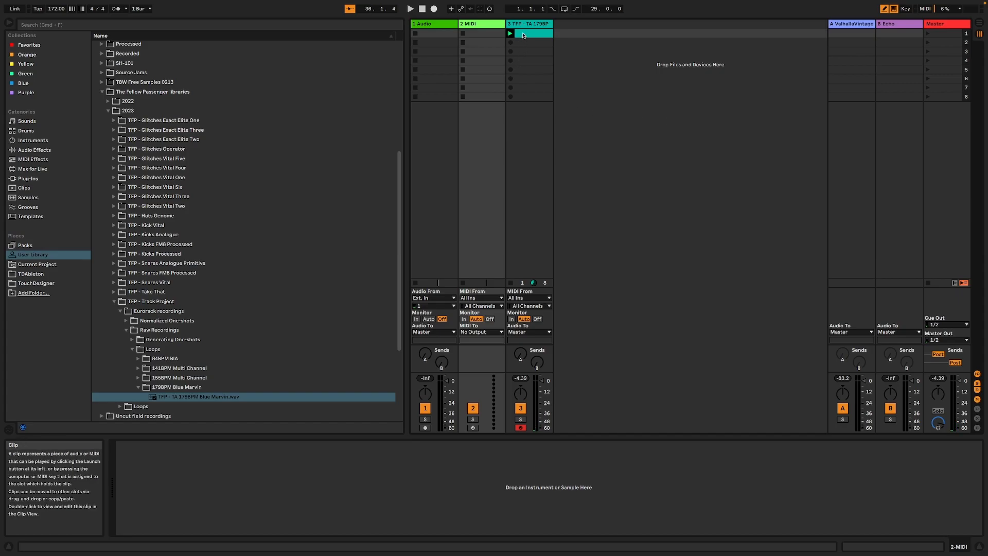
{"action": "double_click", "coordinate": [521, 34]}
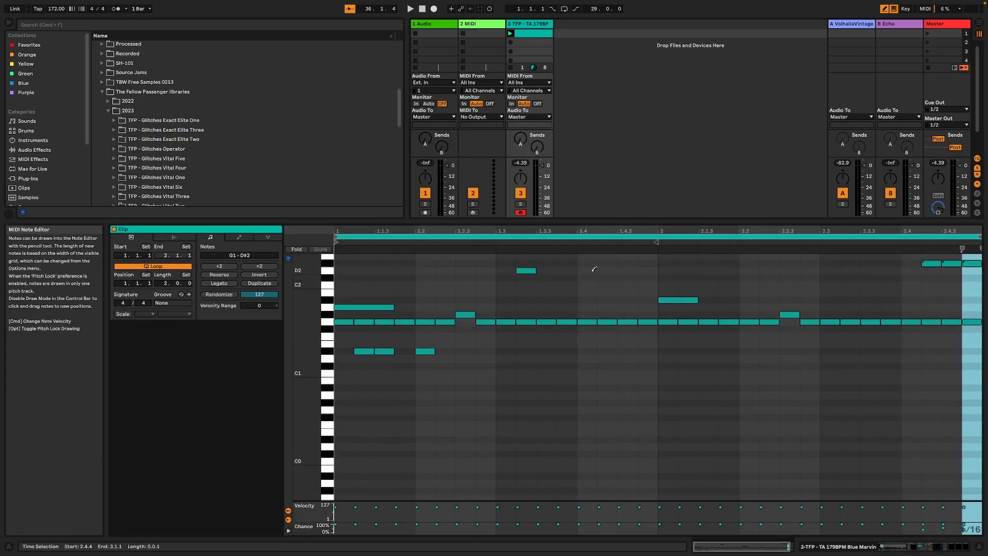
{"action": "key", "text": "space"}
Return to the Arrangement View, show the Blue Marvin track's device chain and select its source file TFP - TA 179BPM Blue Marvin.wav in the library.
{"action": "left_click", "coordinate": [979, 23]}
{"action": "left_click", "coordinate": [859, 159]}
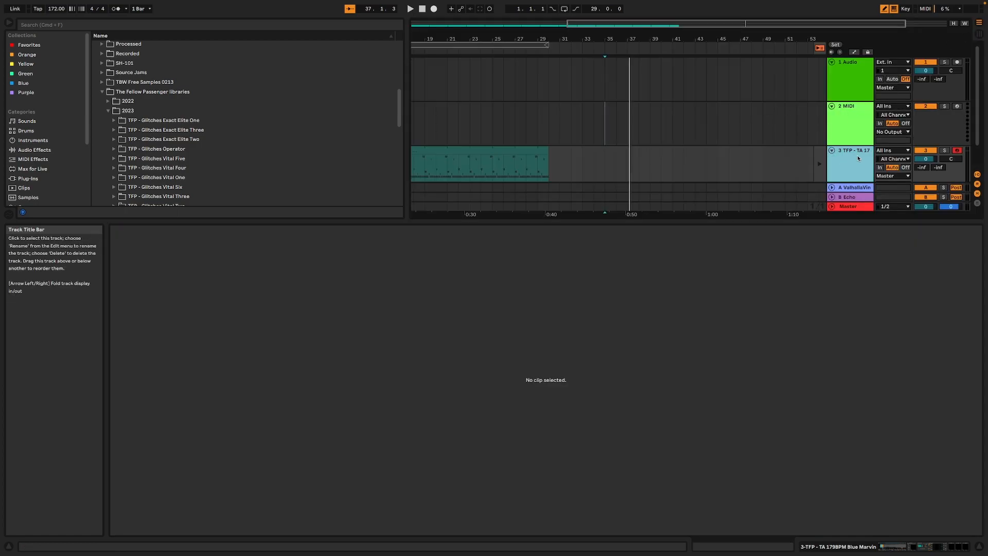
{"action": "left_click", "coordinate": [953, 547]}
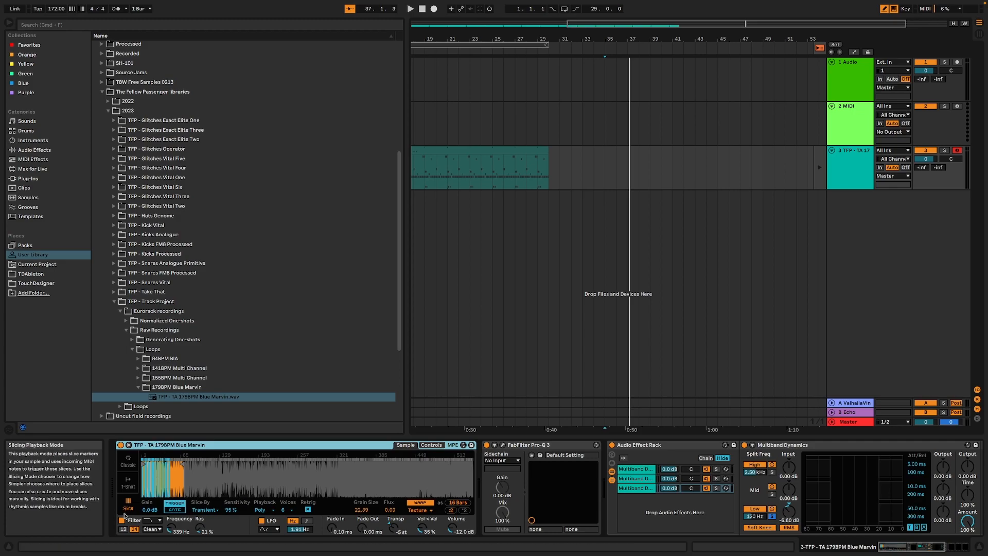
{"action": "left_click", "coordinate": [188, 387]}
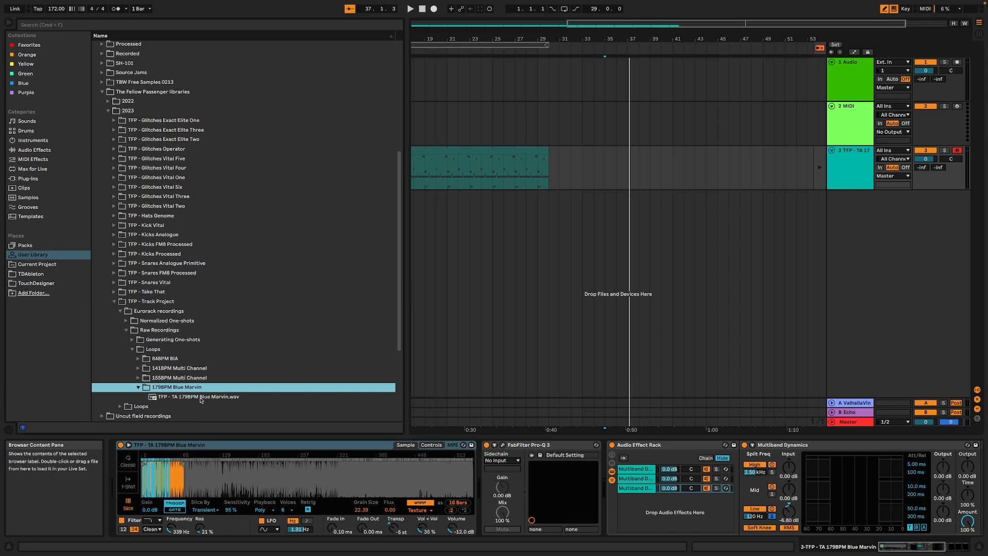
{"action": "left_click", "coordinate": [201, 397]}
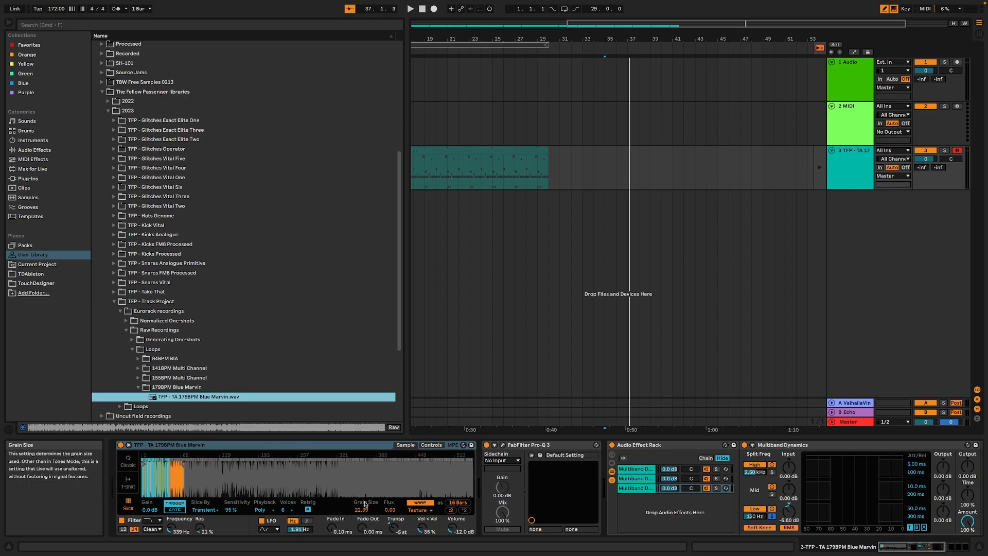
Listen to the Blue Marvin track and view each Multiband Dynamics chain in its Audio Effect Rack.
{"action": "key", "text": "space"}
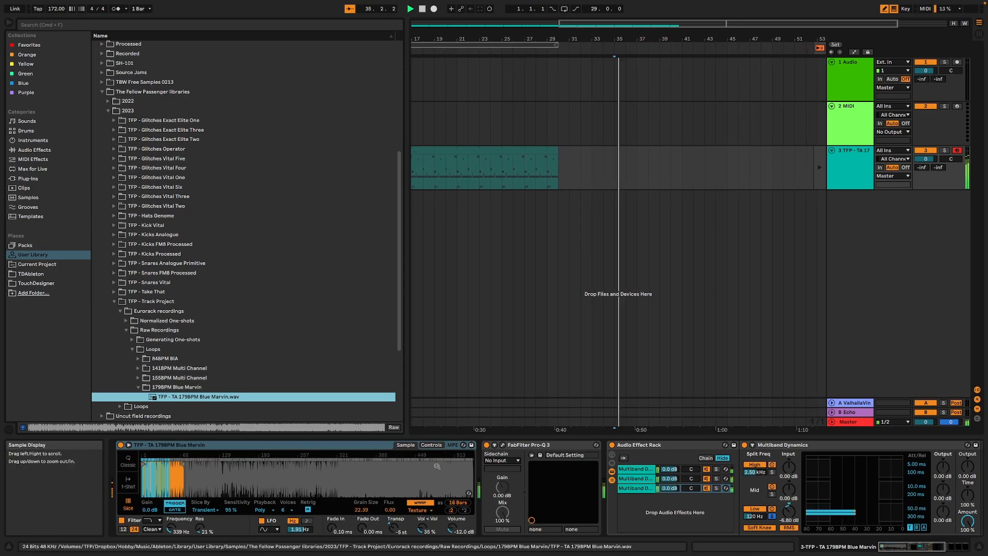
{"action": "left_click", "coordinate": [630, 480]}
{"action": "left_click", "coordinate": [630, 479]}
{"action": "left_click", "coordinate": [631, 470]}
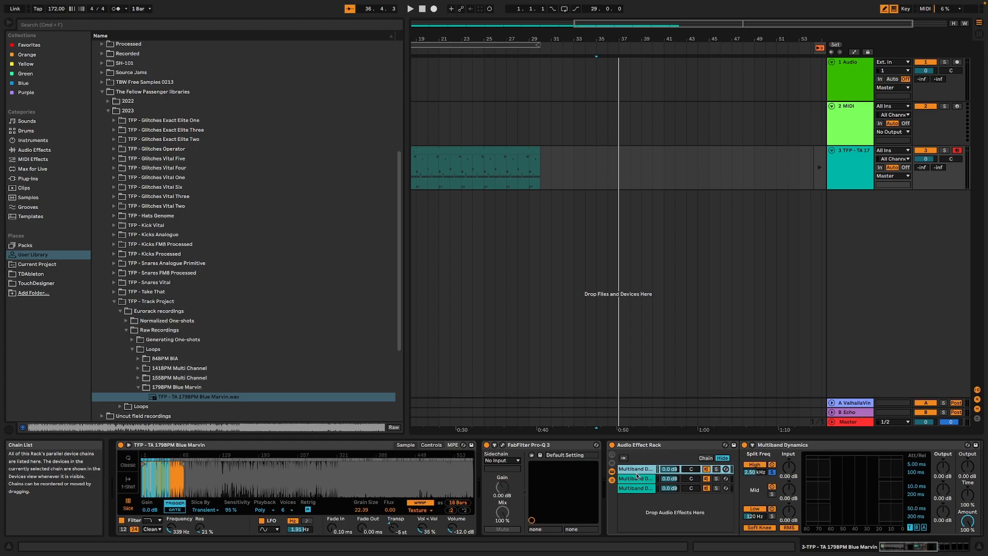
{"action": "left_click", "coordinate": [634, 479]}
{"action": "left_click", "coordinate": [637, 489]}
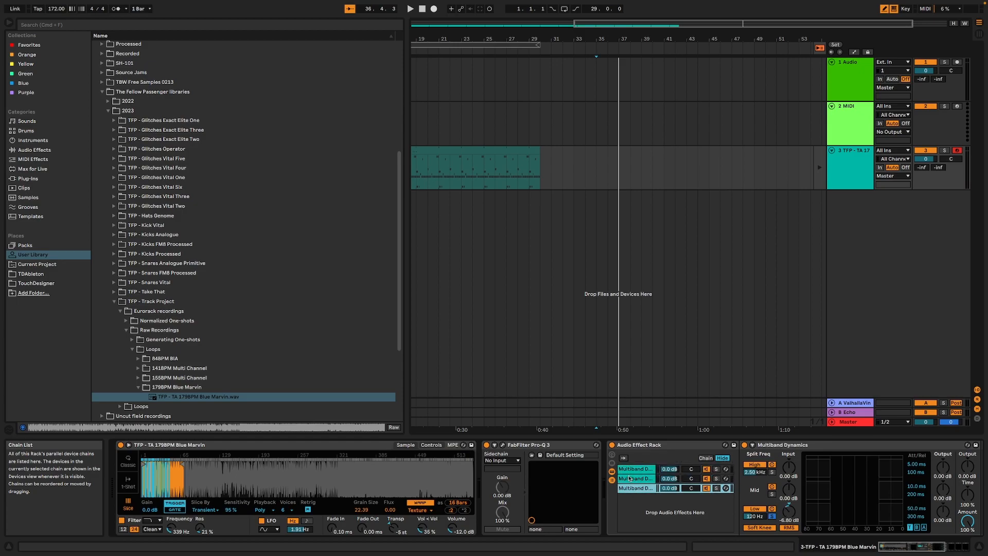
Select the first Multiband Dynamics chain in the Audio Effect Rack and open its Wider and DLYM plug-in windows.
{"action": "left_click", "coordinate": [899, 546]}
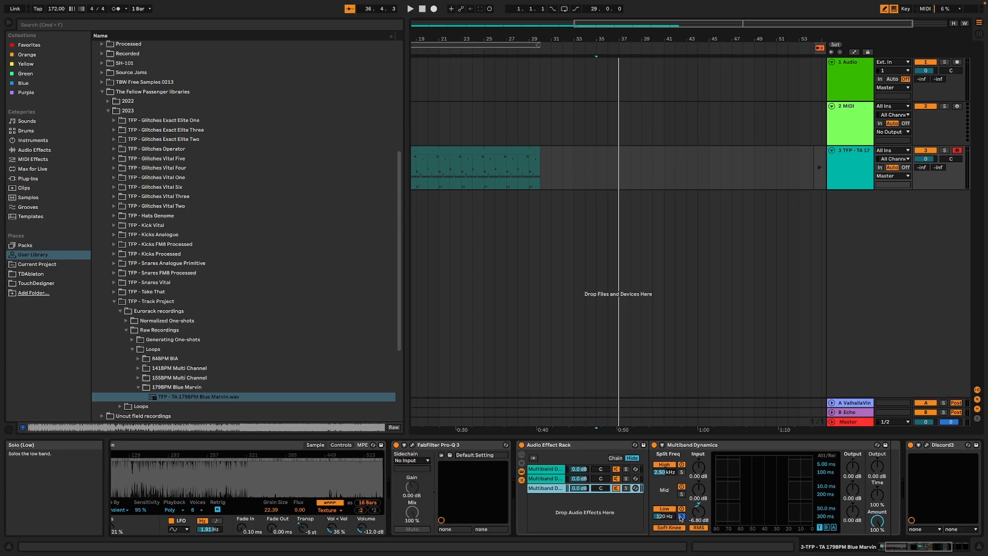
{"action": "left_click", "coordinate": [546, 468]}
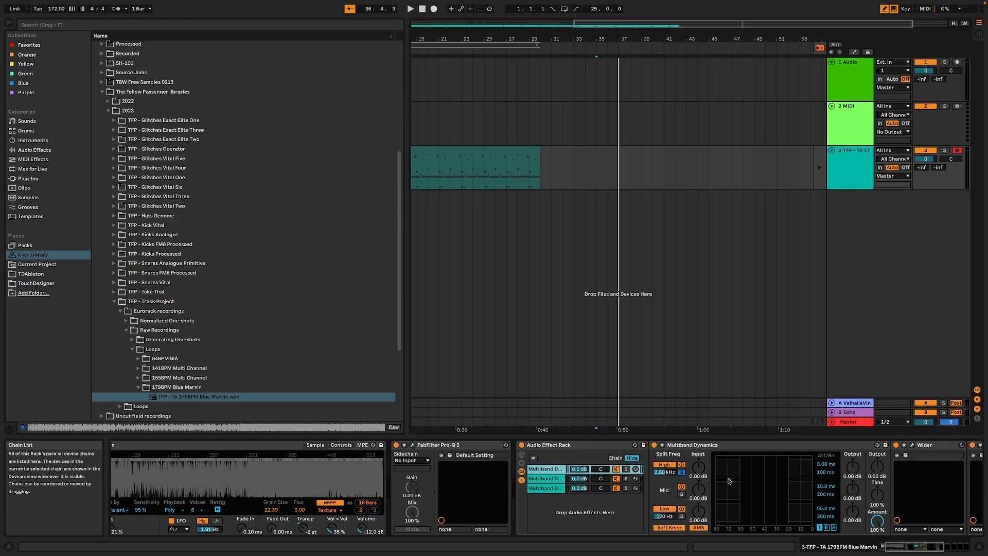
{"action": "left_click_drag", "start_coordinate": [910, 546], "coordinate": [926, 546]}
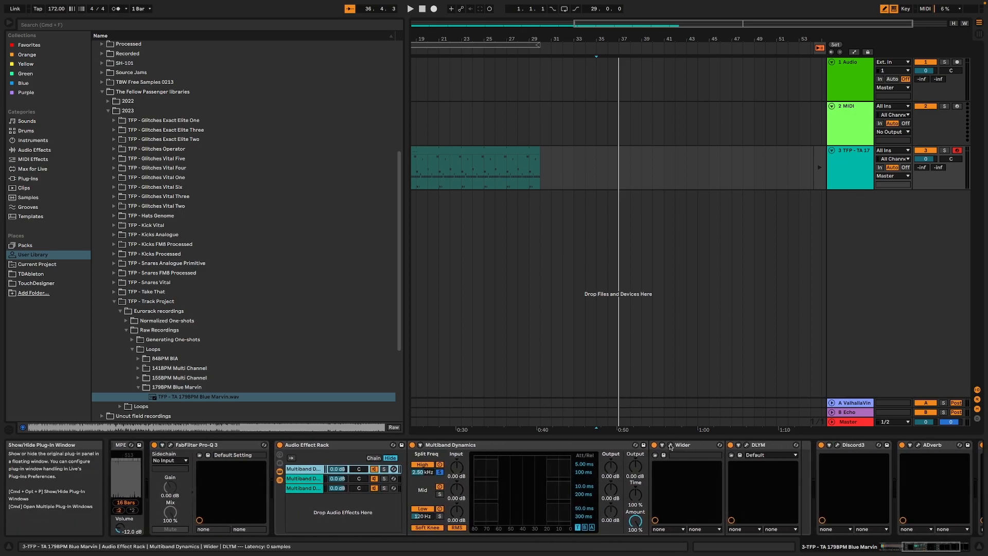
{"action": "left_click", "coordinate": [670, 445]}
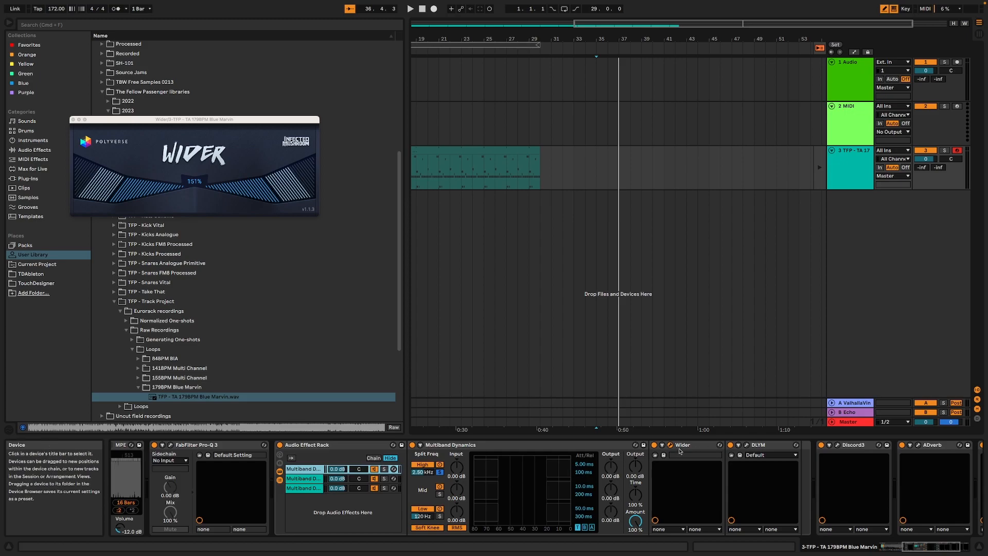
{"action": "left_click", "coordinate": [746, 445]}
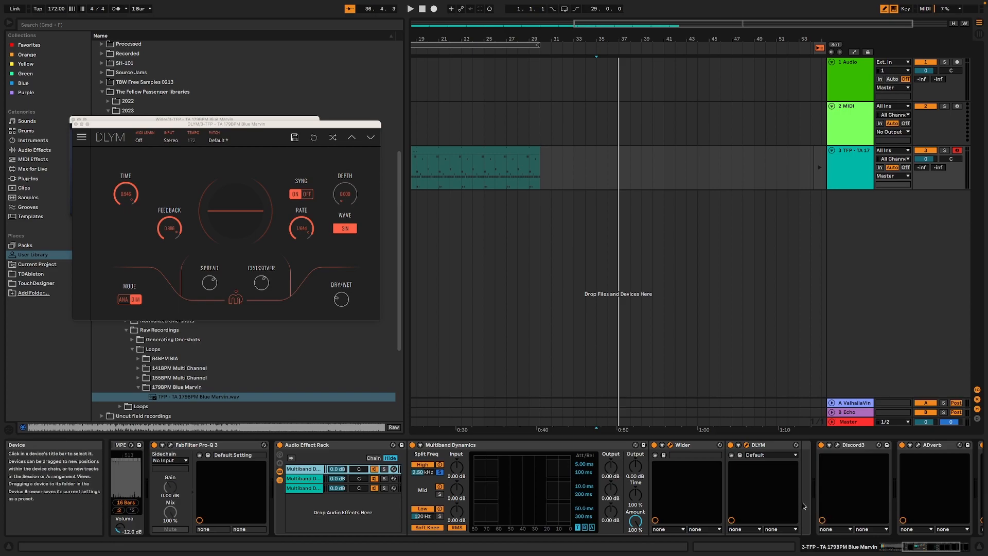
Open the Discord3, ADverb and Automaton plug-in windows and move ADverb and Automaton clear of the others.
{"action": "left_click", "coordinate": [935, 548]}
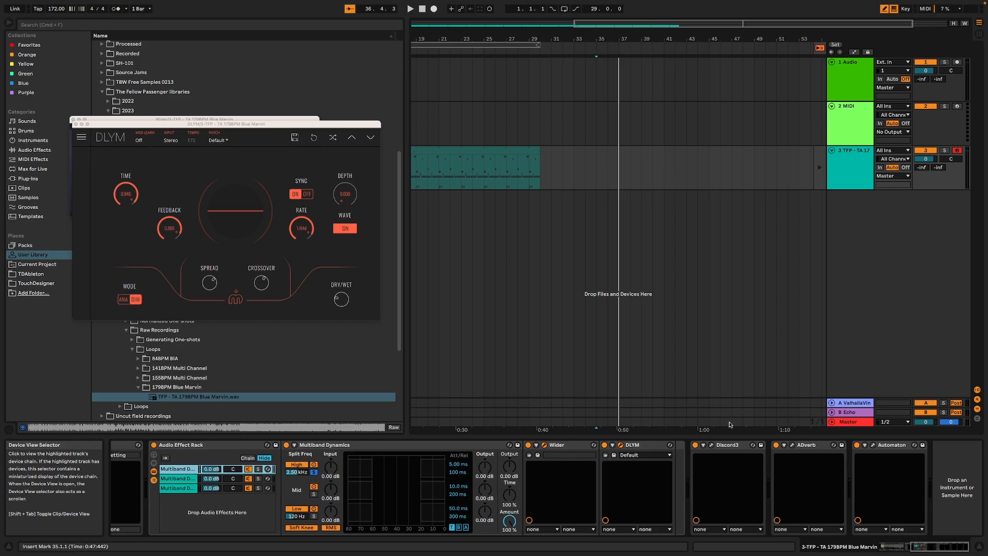
{"action": "left_click", "coordinate": [723, 445]}
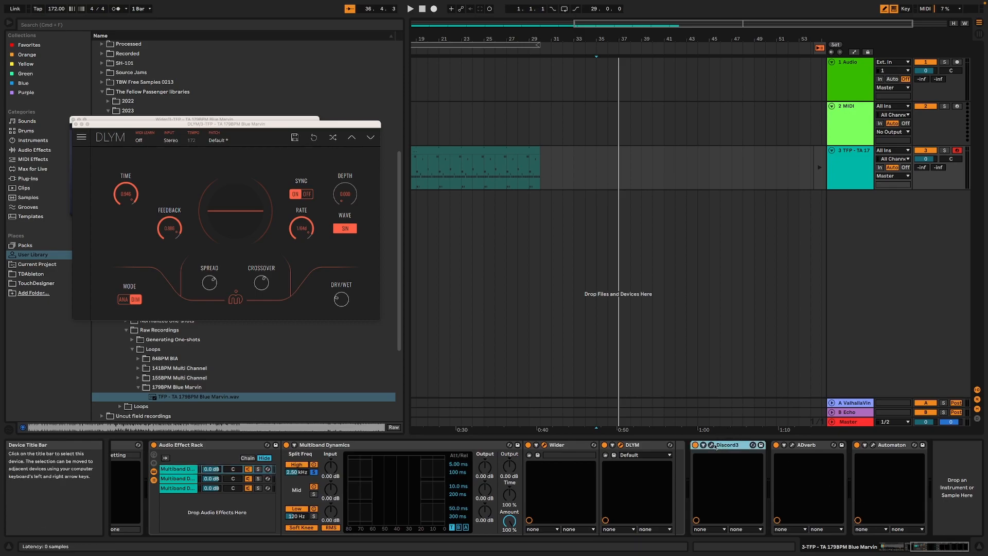
{"action": "left_click", "coordinate": [712, 447]}
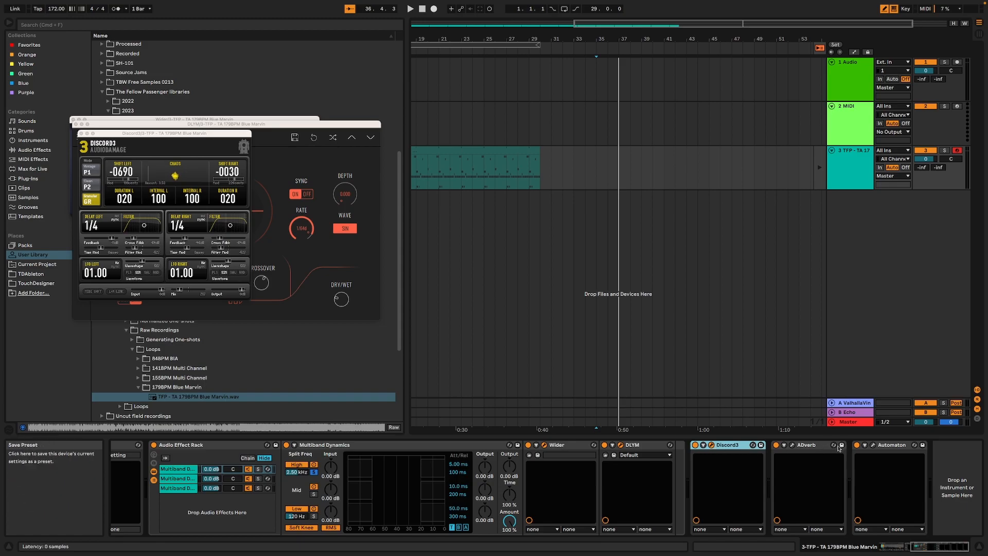
{"action": "left_click", "coordinate": [792, 446]}
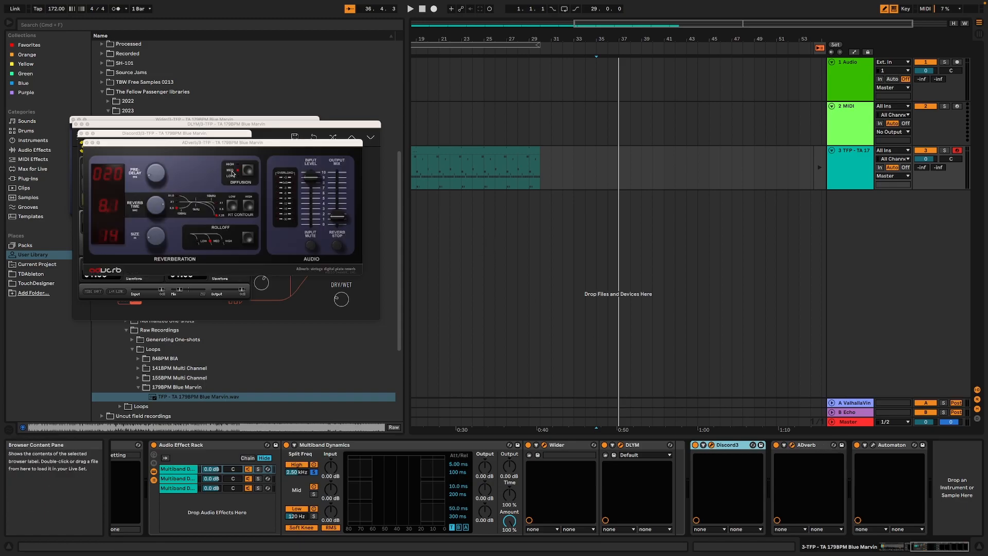
{"action": "left_click_drag", "start_coordinate": [197, 145], "coordinate": [479, 141]}
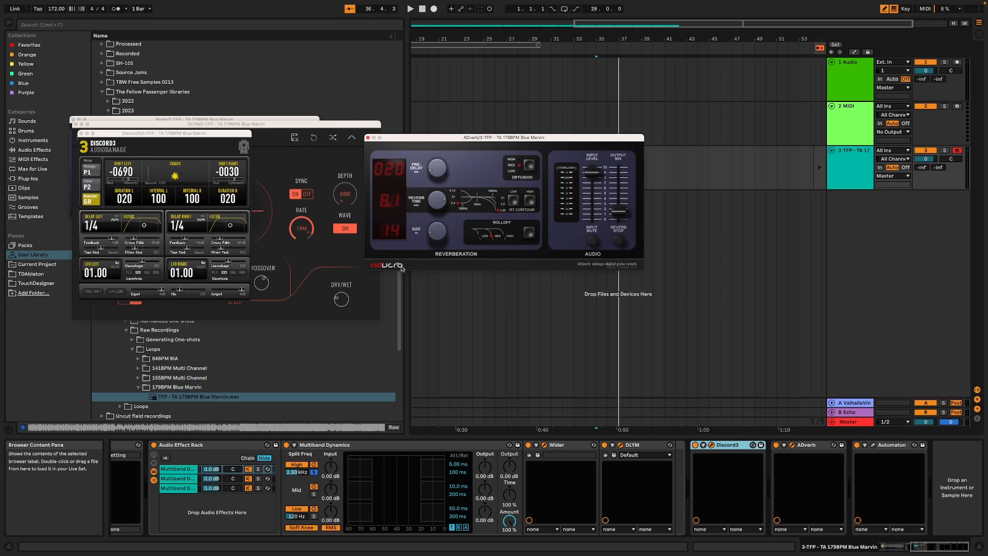
{"action": "left_click", "coordinate": [914, 445]}
{"action": "left_click_drag", "start_coordinate": [151, 147], "coordinate": [618, 212]}
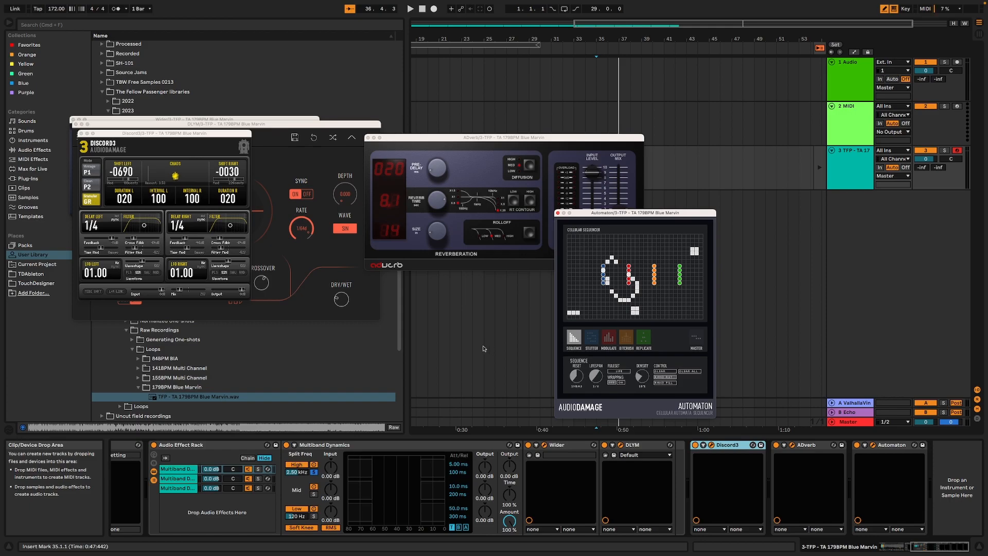
Show the second chain's Replicant plug-in window, move it clear, and close the Automaton and ADverb windows.
{"action": "left_click", "coordinate": [186, 481]}
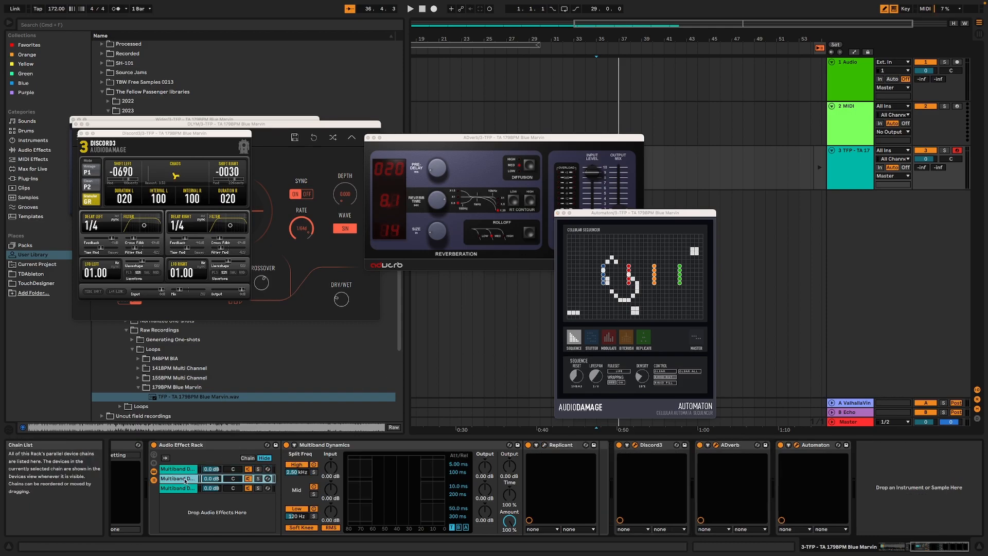
{"action": "left_click", "coordinate": [545, 445]}
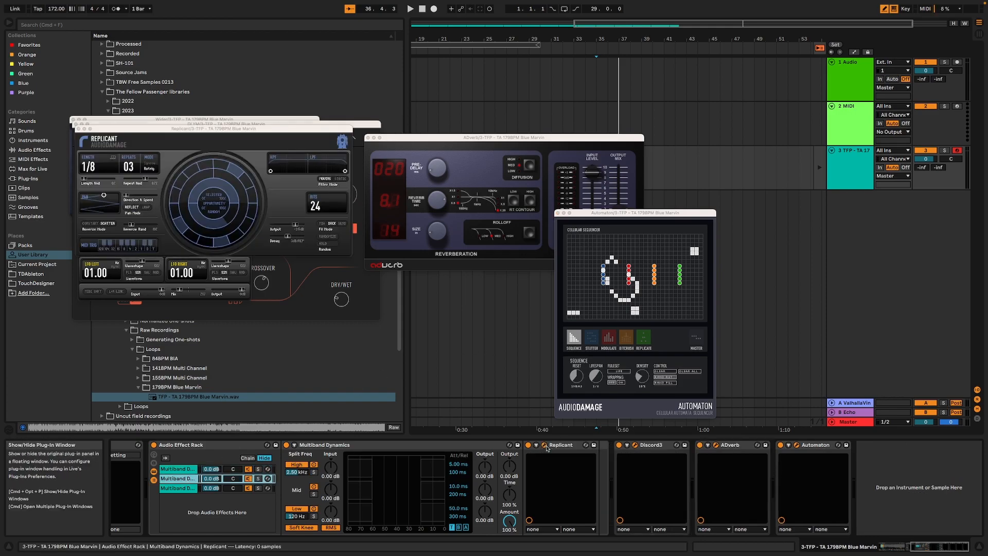
{"action": "left_click_drag", "start_coordinate": [123, 132], "coordinate": [248, 231]}
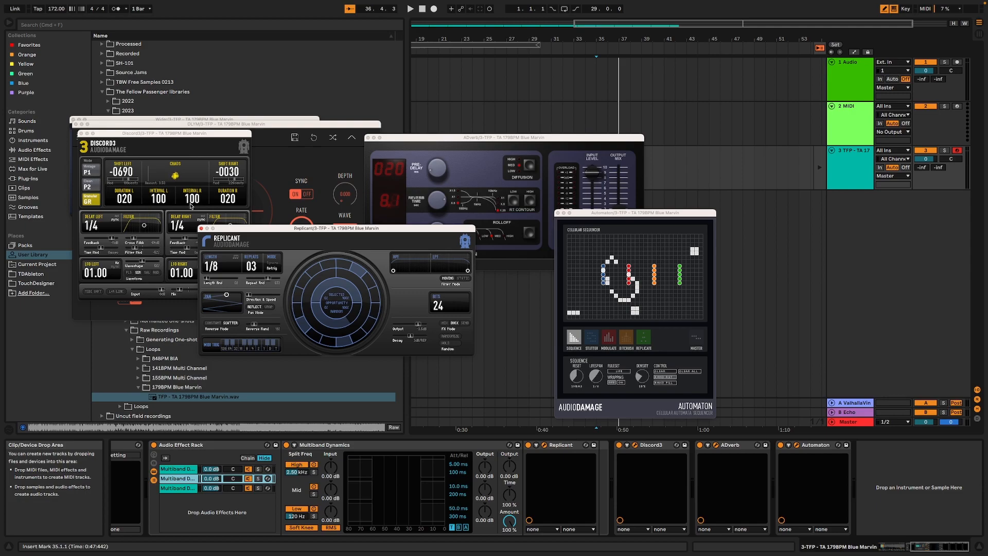
{"action": "left_click", "coordinate": [558, 213]}
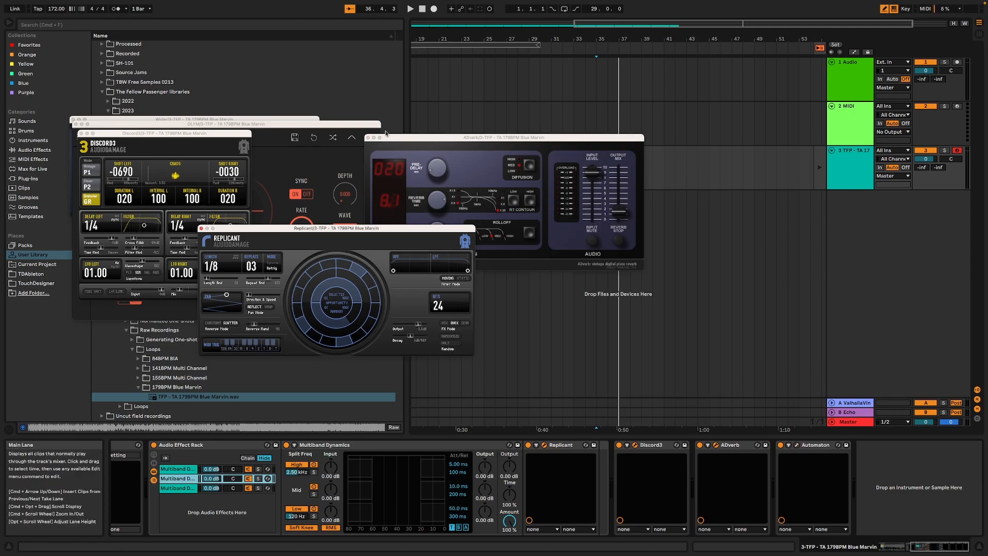
{"action": "left_click", "coordinate": [367, 138]}
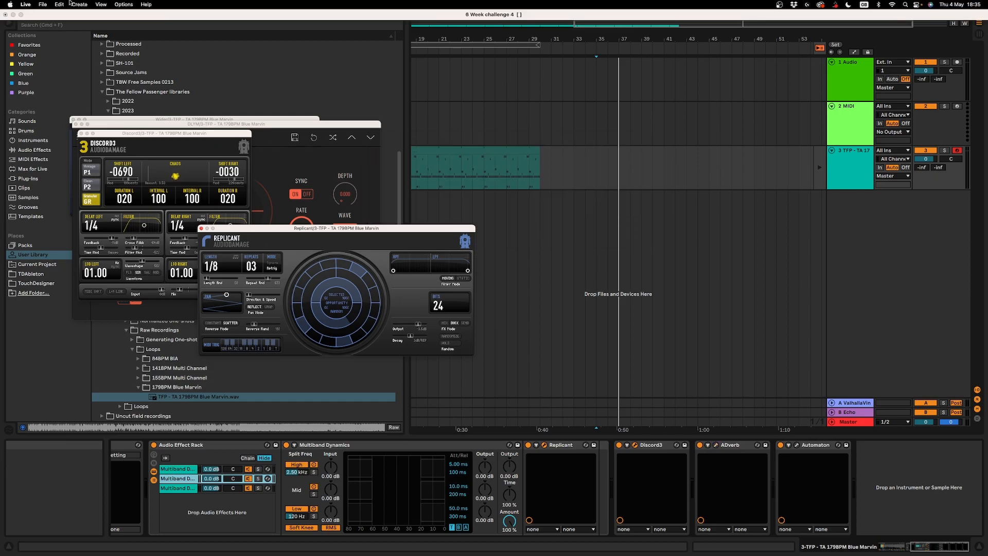
Open the recent Live Set 6 Week challenge 5.als without saving the changes to 6 Week challenge 4.
{"action": "left_click", "coordinate": [44, 4]}
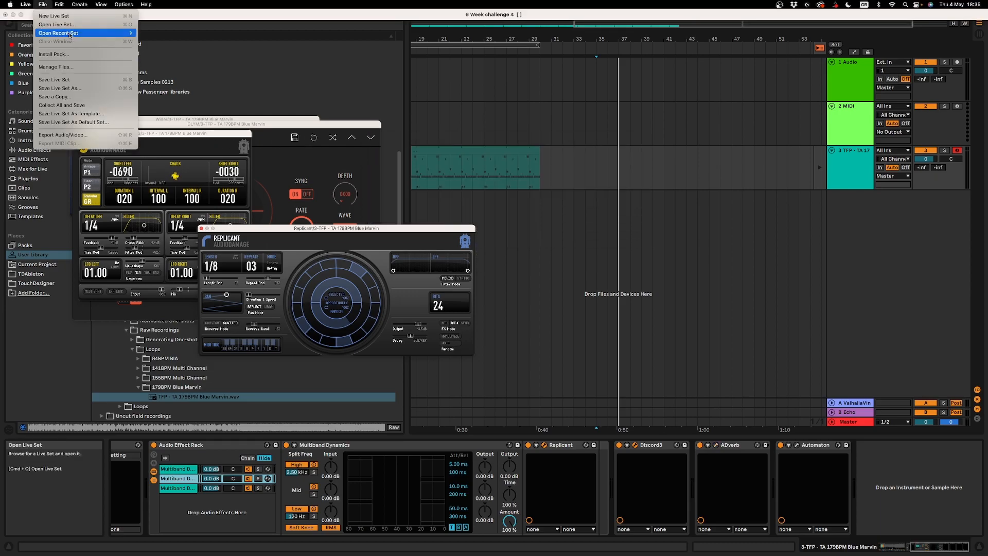
{"action": "mouse_move", "coordinate": [72, 33]}
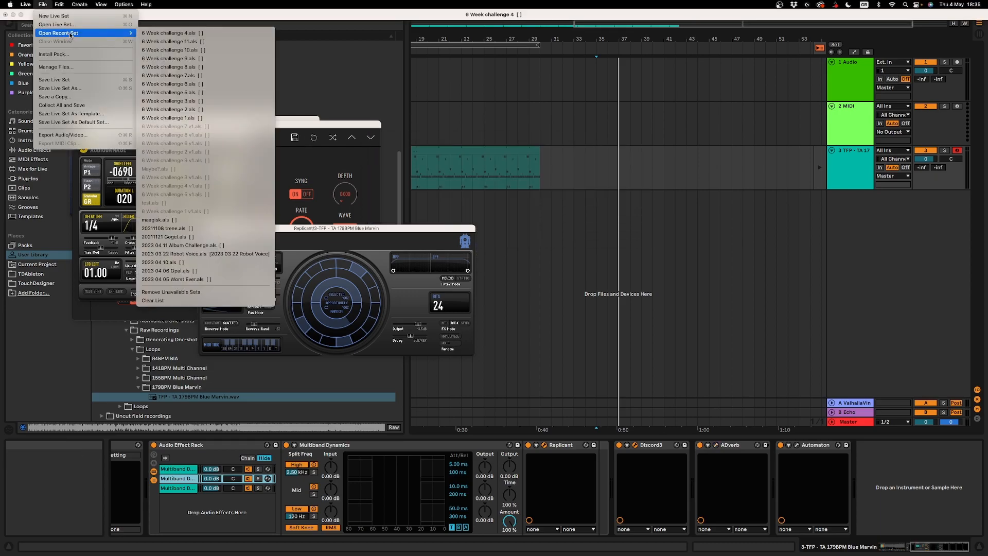
{"action": "left_click", "coordinate": [207, 92]}
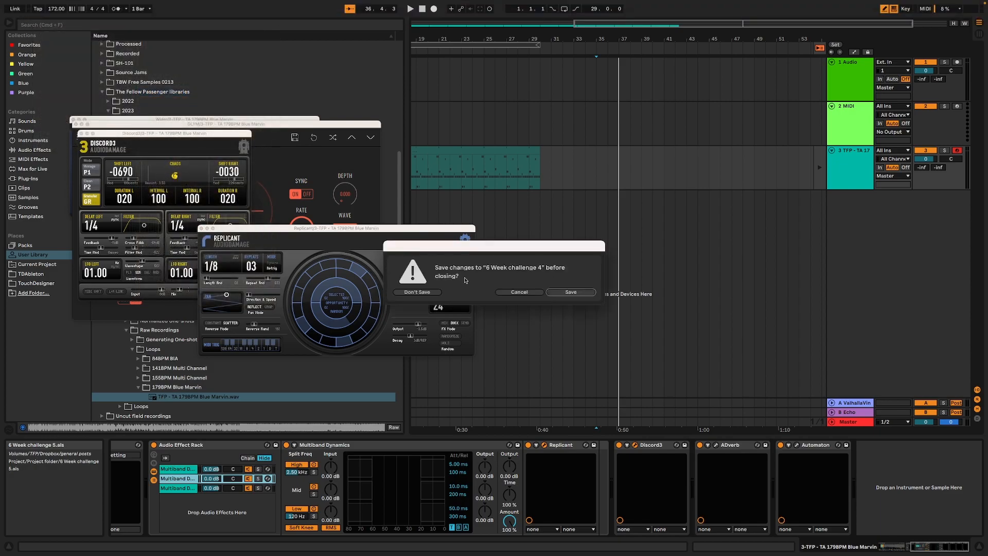
{"action": "left_click", "coordinate": [434, 291]}
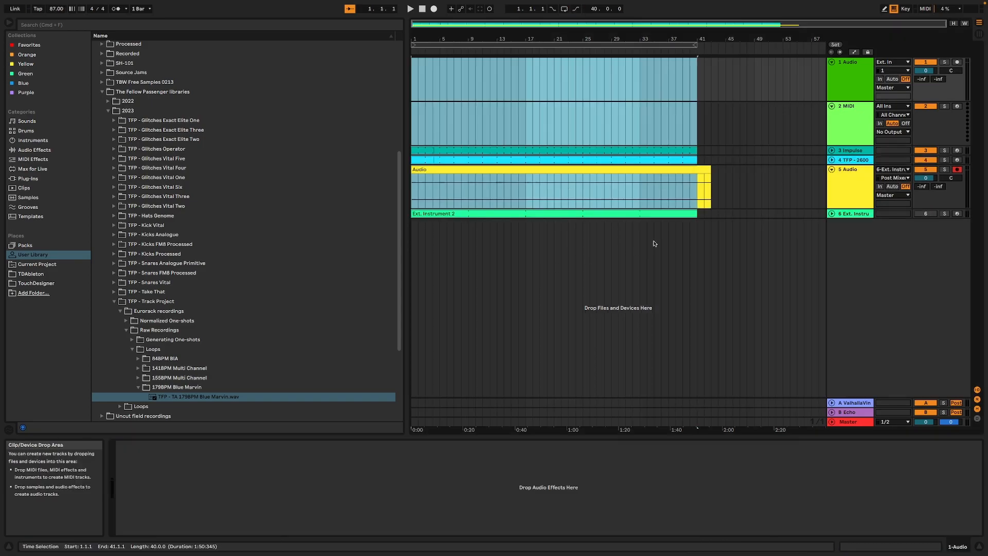
Listen to all tracks of the set together from the start and clear the time selection.
{"action": "key", "text": "space"}
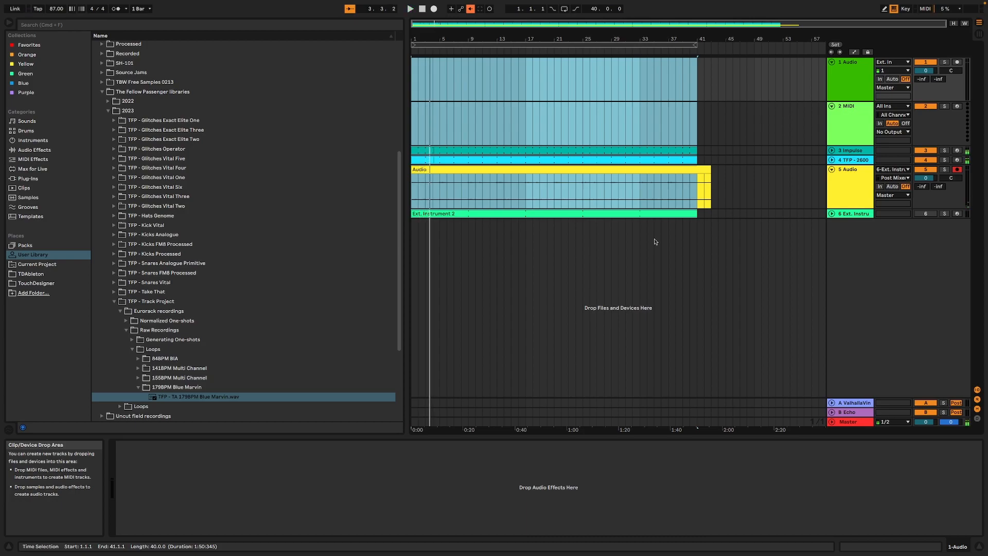
{"action": "key", "text": "space"}
{"action": "left_click", "coordinate": [747, 258]}
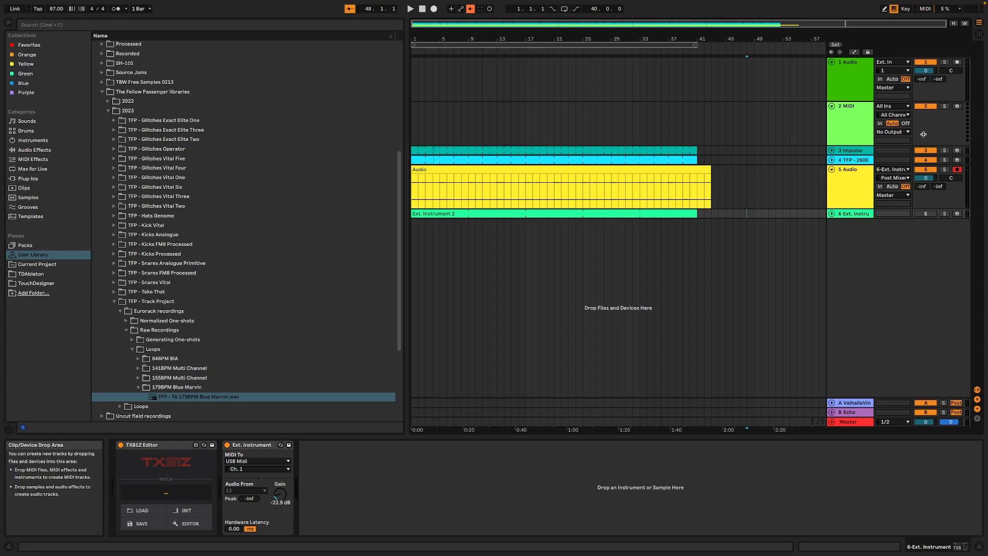
Solo and unfold track 3 Impulse, and play it from the start of the arrangement.
{"action": "left_click", "coordinate": [948, 150]}
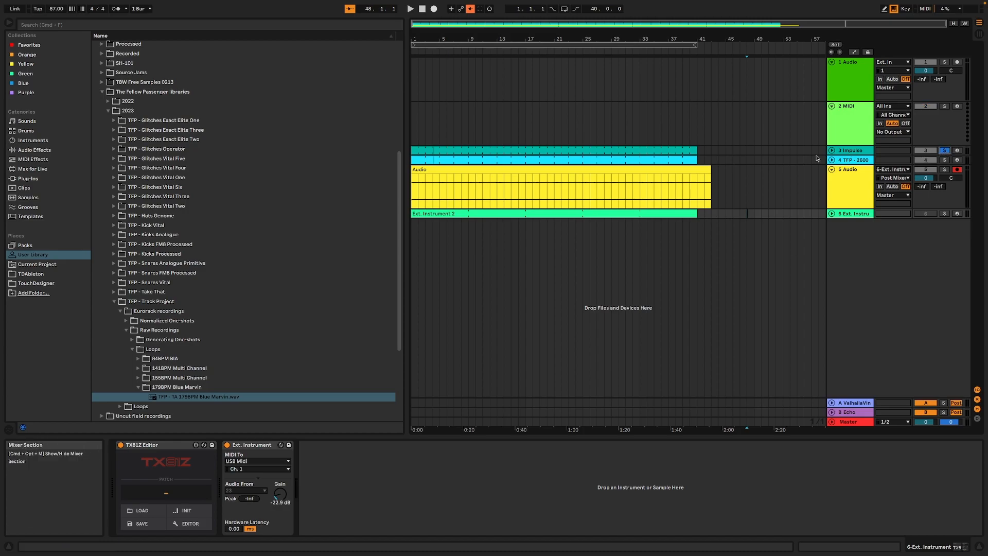
{"action": "left_click", "coordinate": [831, 150]}
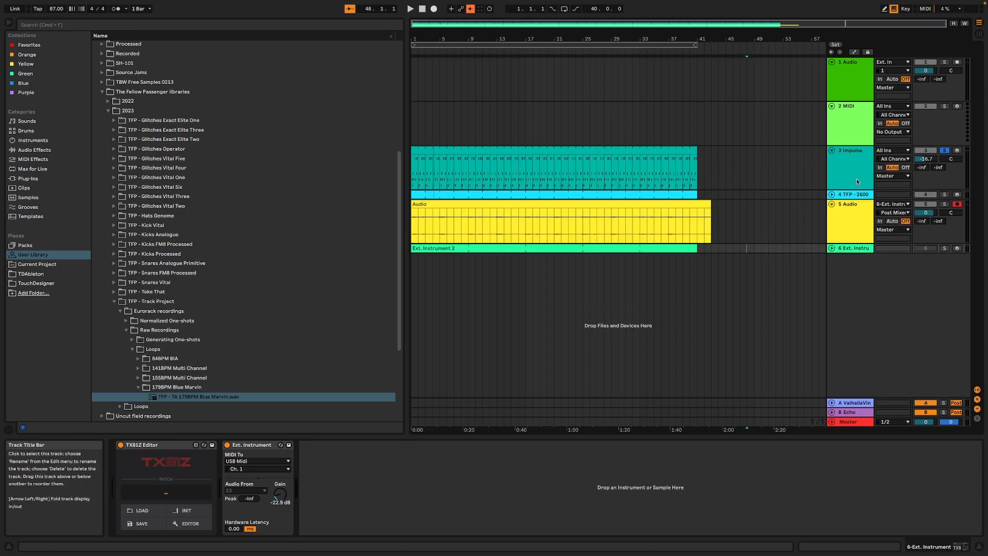
{"action": "key", "text": "space"}
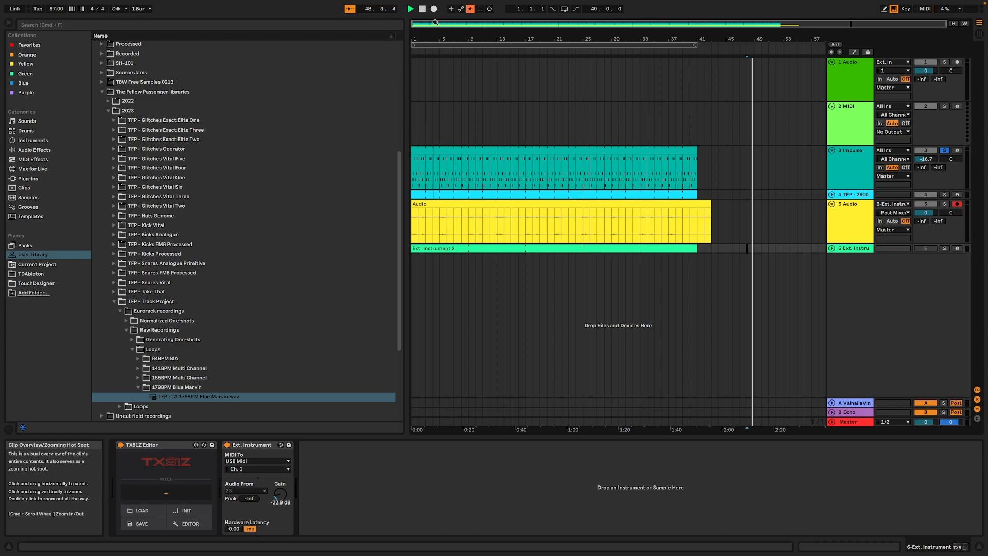
{"action": "left_click", "coordinate": [411, 10]}
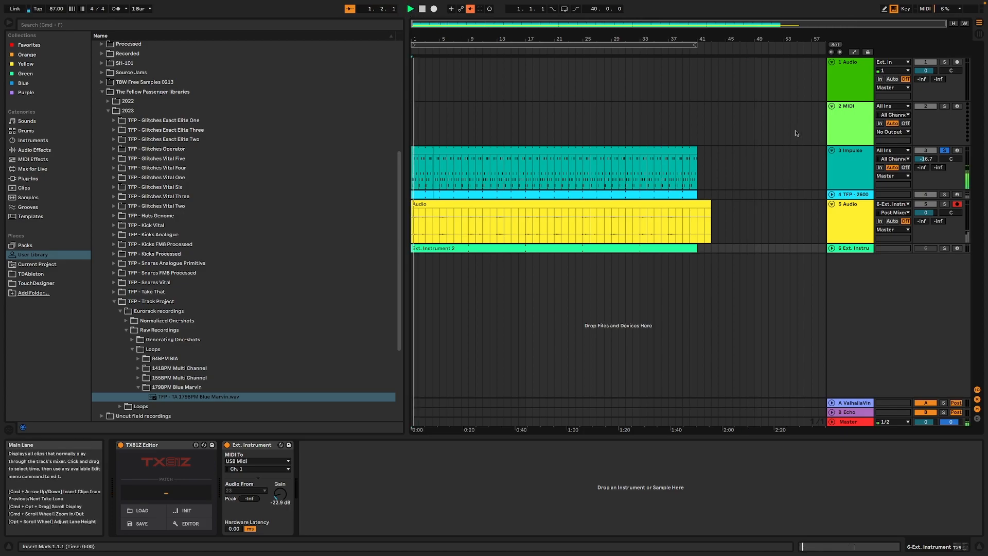
Listen to the Impulse track and view its device chain from the Expression Control devices through Impulse to OTT.
{"action": "left_click", "coordinate": [853, 159]}
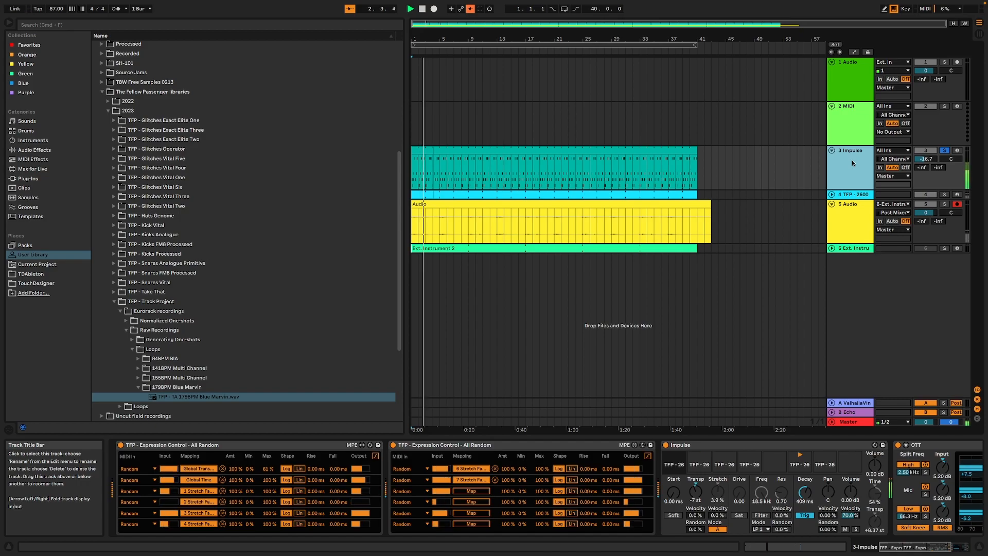
{"action": "mouse_move", "coordinate": [677, 471]}
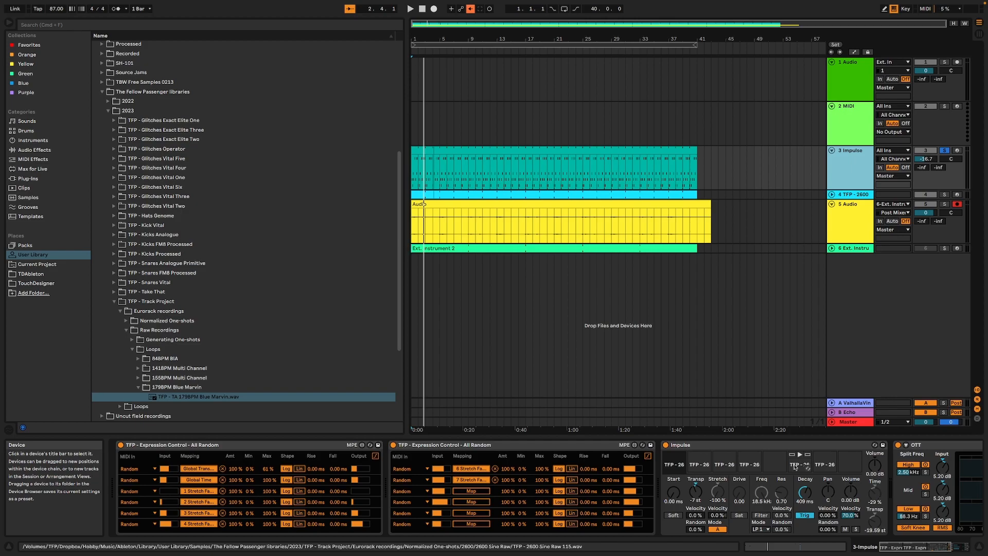
{"action": "key", "text": "space"}
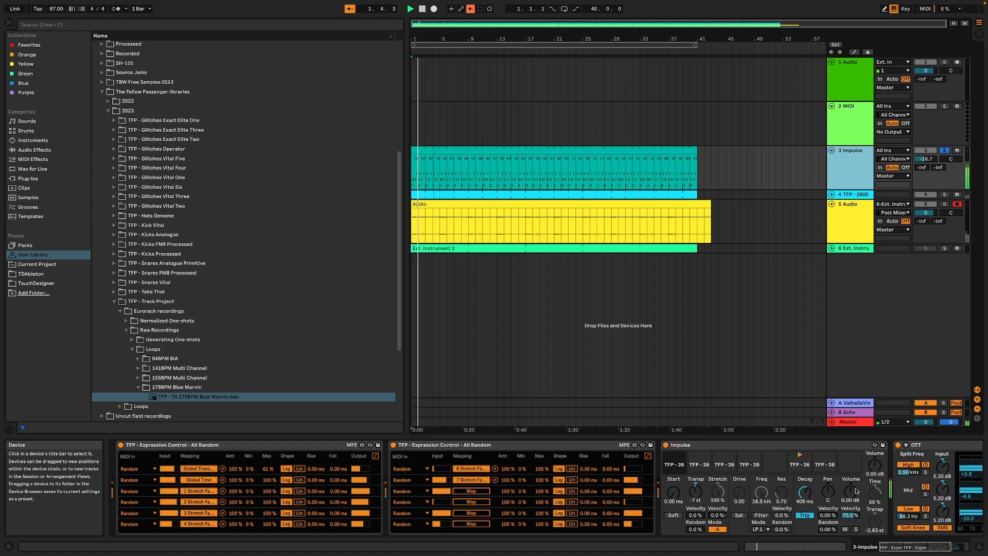
{"action": "left_click", "coordinate": [957, 546]}
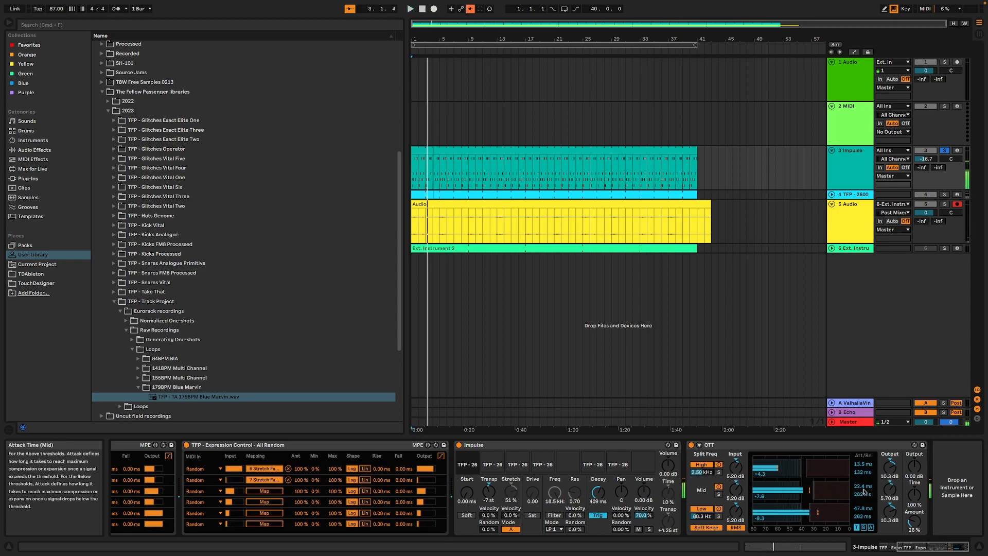
Solo, play and unfold track 4 TFP - 2600, and view the sample waveform in its TFP - 2600 Sine Rohren 61 instrument.
{"action": "left_click", "coordinate": [846, 195]}
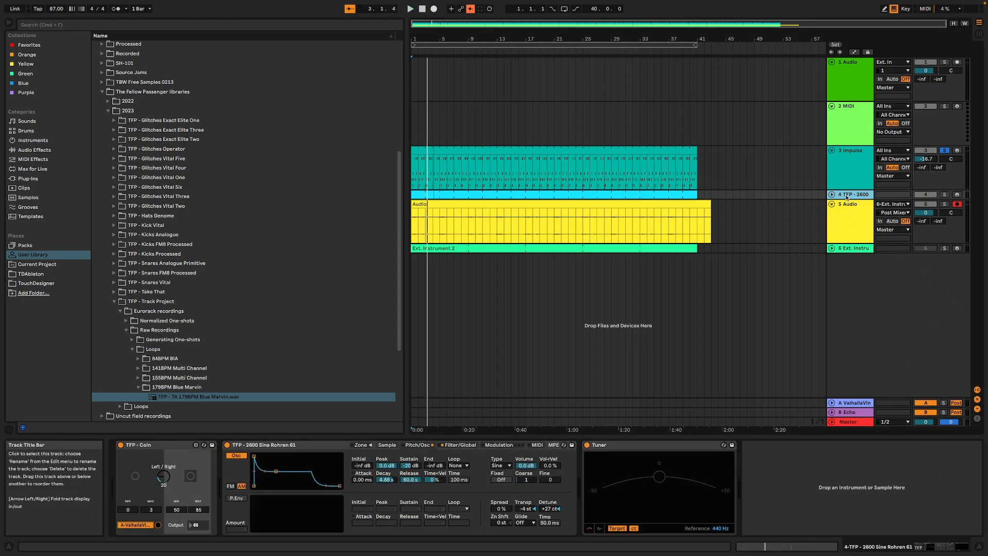
{"action": "left_click", "coordinate": [944, 194]}
{"action": "key", "text": "space"}
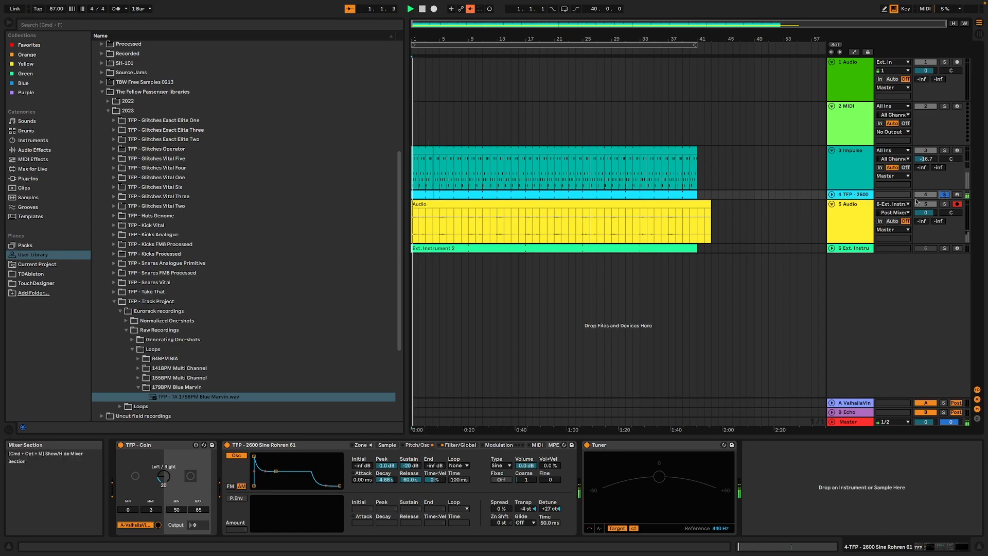
{"action": "left_click", "coordinate": [832, 194]}
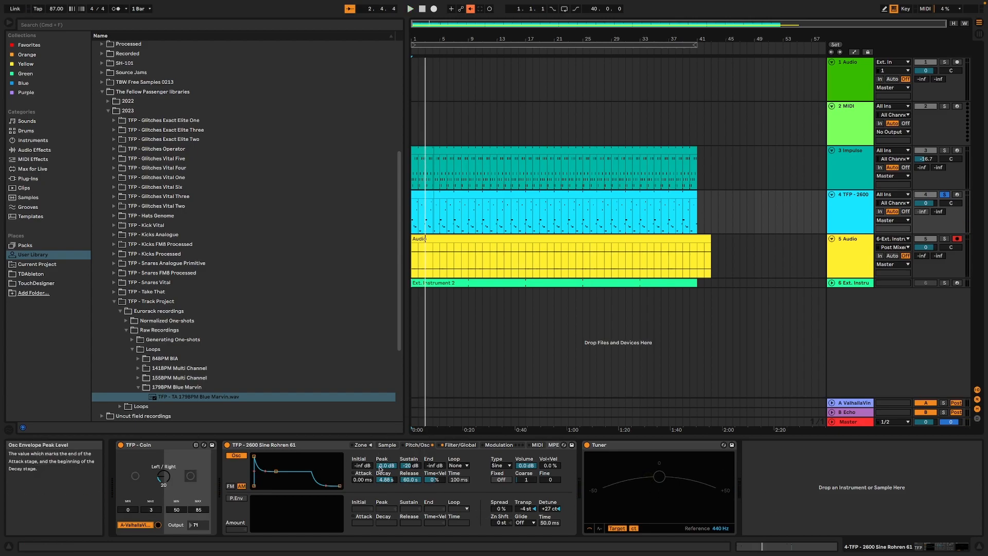
{"action": "left_click", "coordinate": [386, 445]}
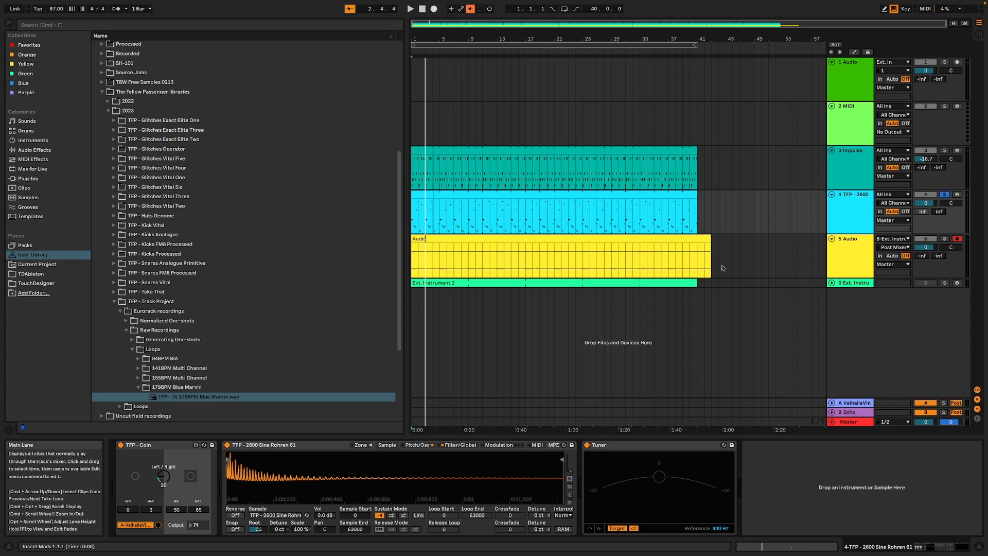
Solo track 5 Audio and listen to it on its own.
{"action": "left_click", "coordinate": [944, 239]}
{"action": "key", "text": "space"}
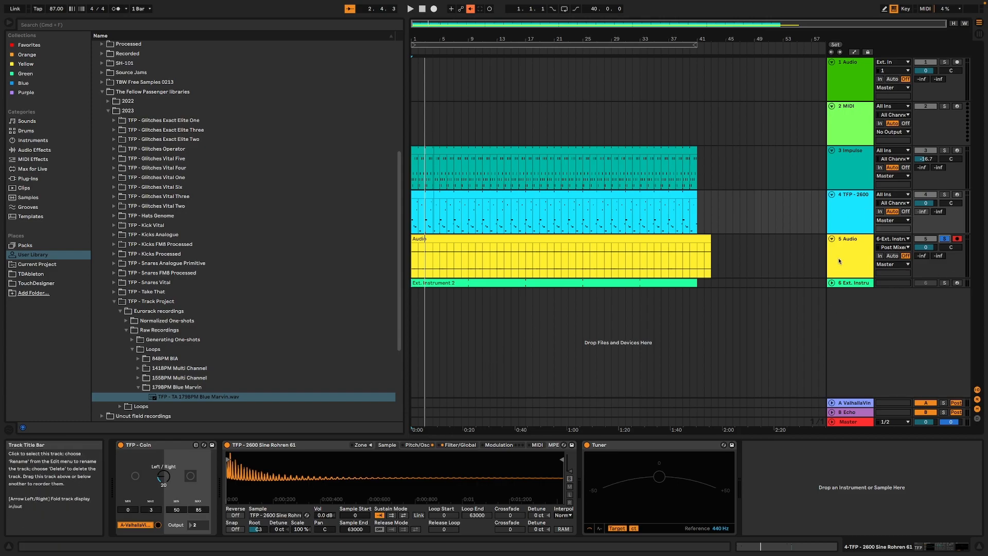
Select and unfold track 6 Ext. Instrument to view its clip and its TX81Z Editor and Ext. Instrument devices.
{"action": "left_click", "coordinate": [844, 286]}
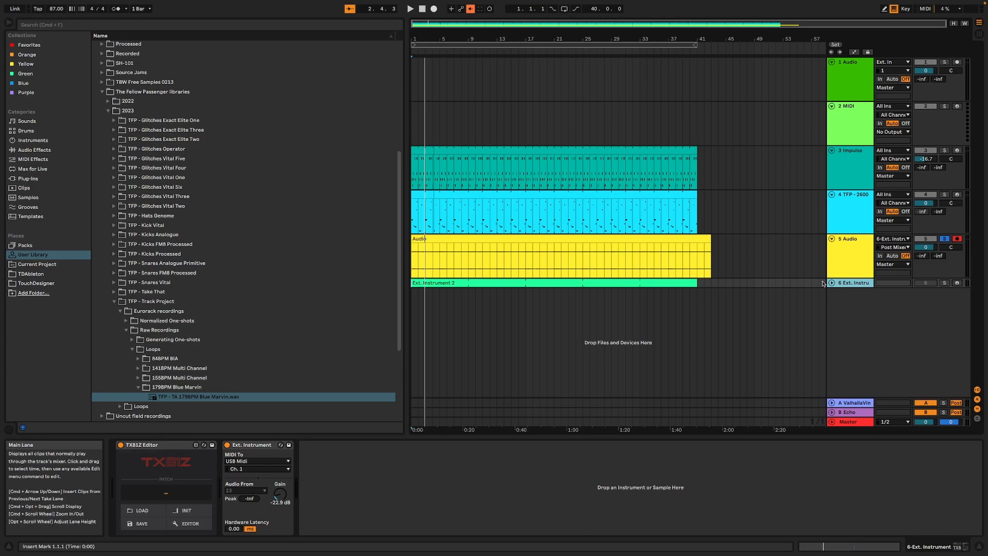
{"action": "left_click", "coordinate": [831, 282]}
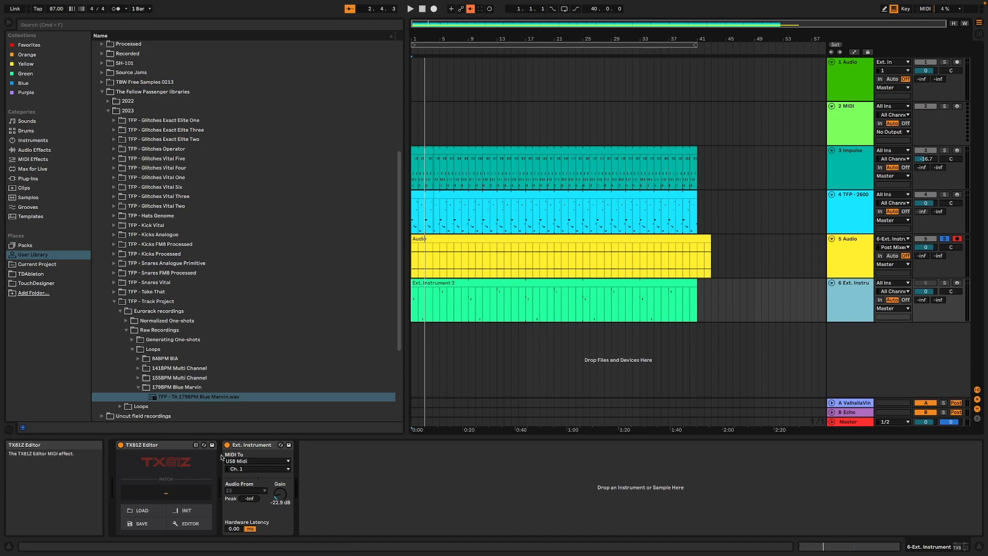
Open the recent Live Set 6 Week challenge 6.als in place of challenge 5.
{"action": "mouse_move", "coordinate": [6, 2]}
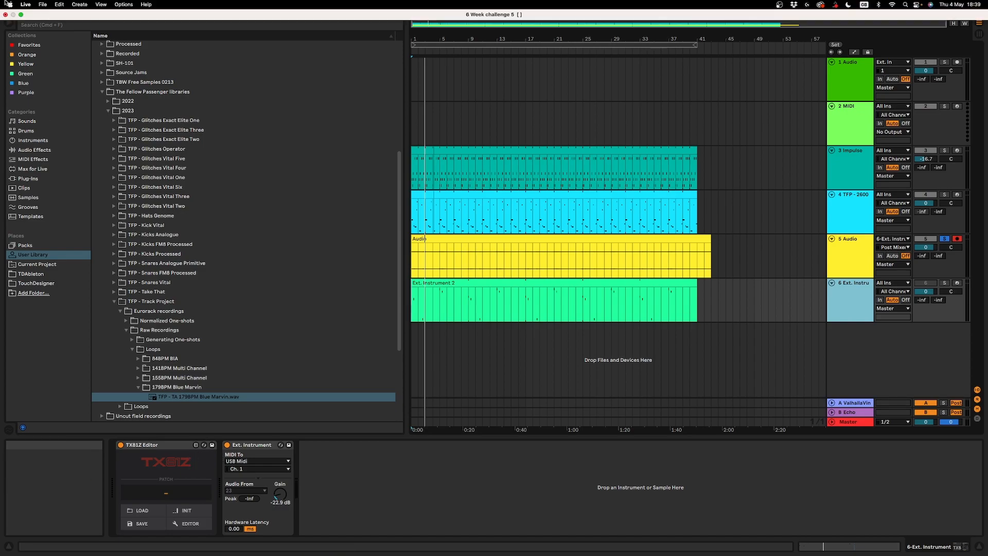
{"action": "left_click", "coordinate": [43, 4]}
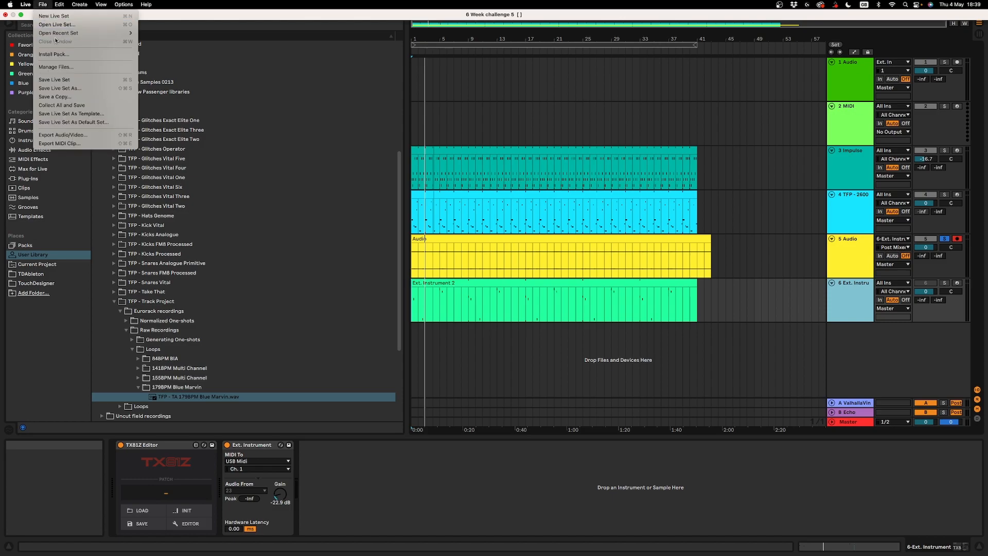
{"action": "mouse_move", "coordinate": [57, 35]}
{"action": "left_click", "coordinate": [206, 93]}
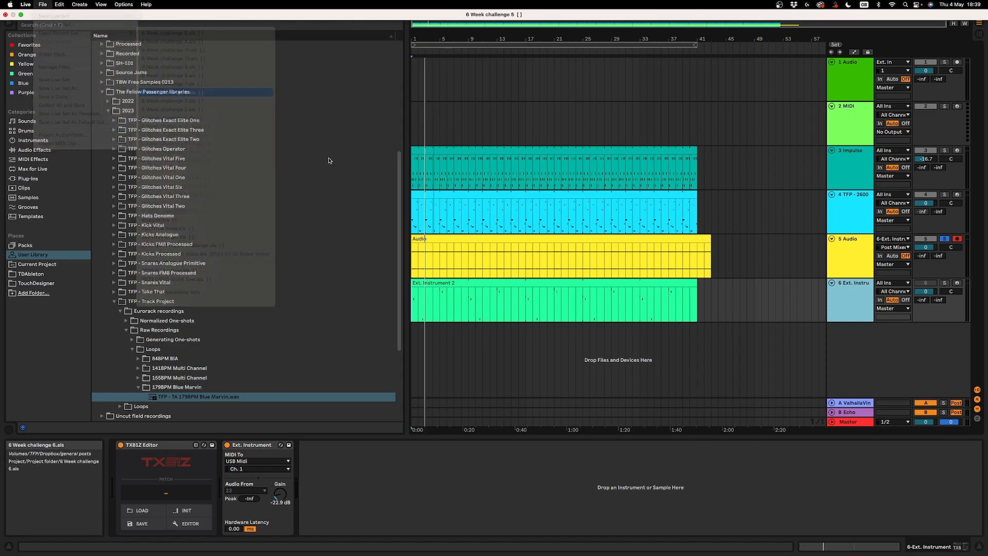
{"action": "left_click", "coordinate": [427, 292]}
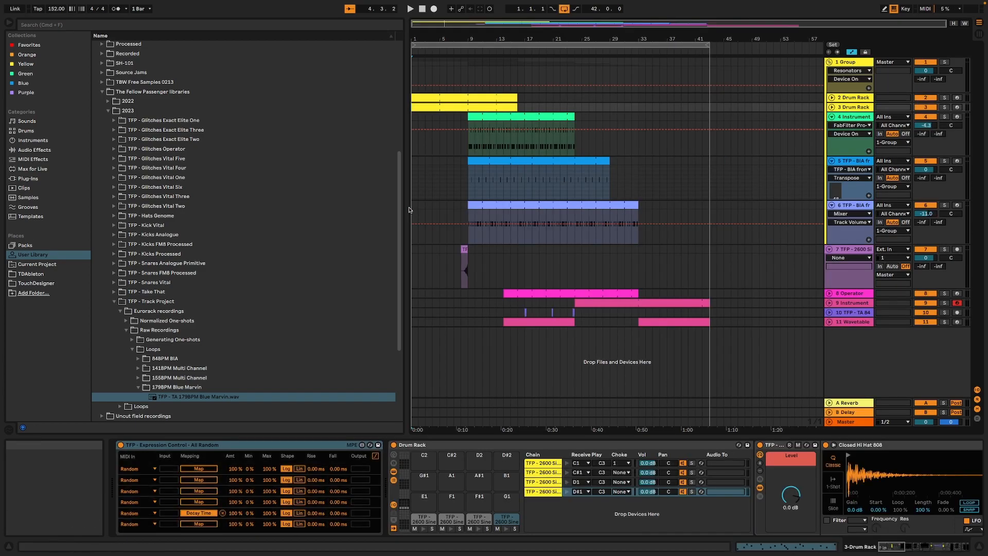
Play the full arrangement from the start, skipping ahead to around bar 8 and around bar 26, to hear the whole track.
{"action": "key", "text": "space"}
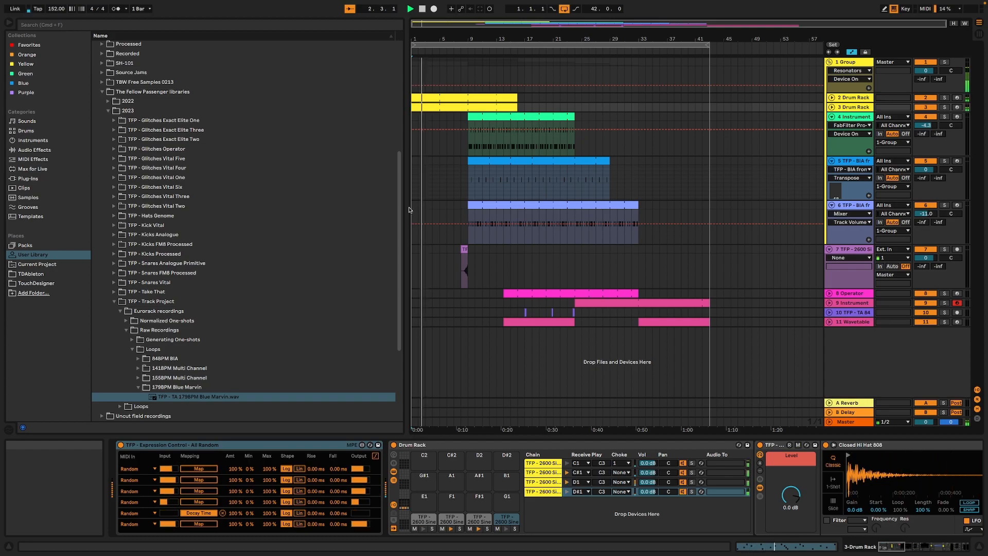
{"action": "left_click", "coordinate": [461, 51]}
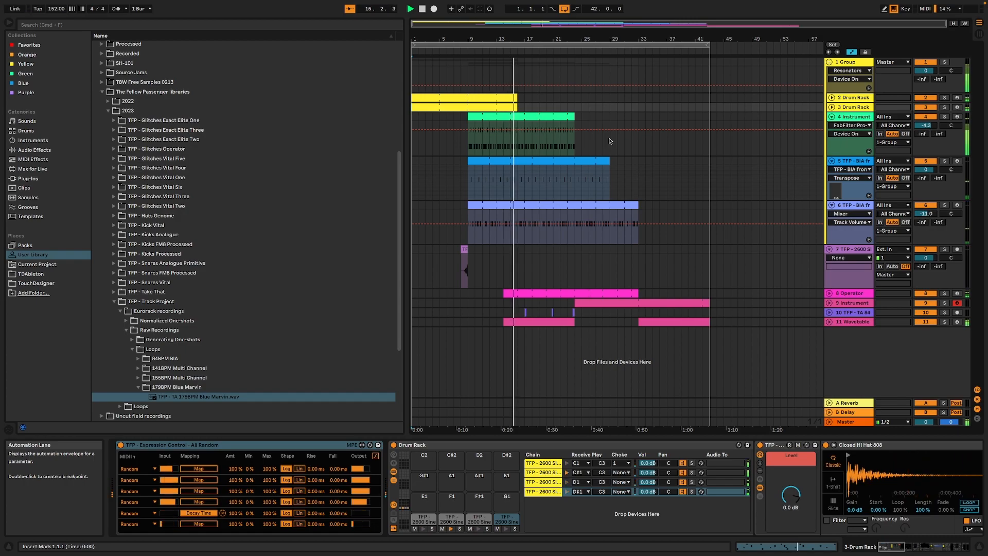
{"action": "left_click", "coordinate": [591, 54]}
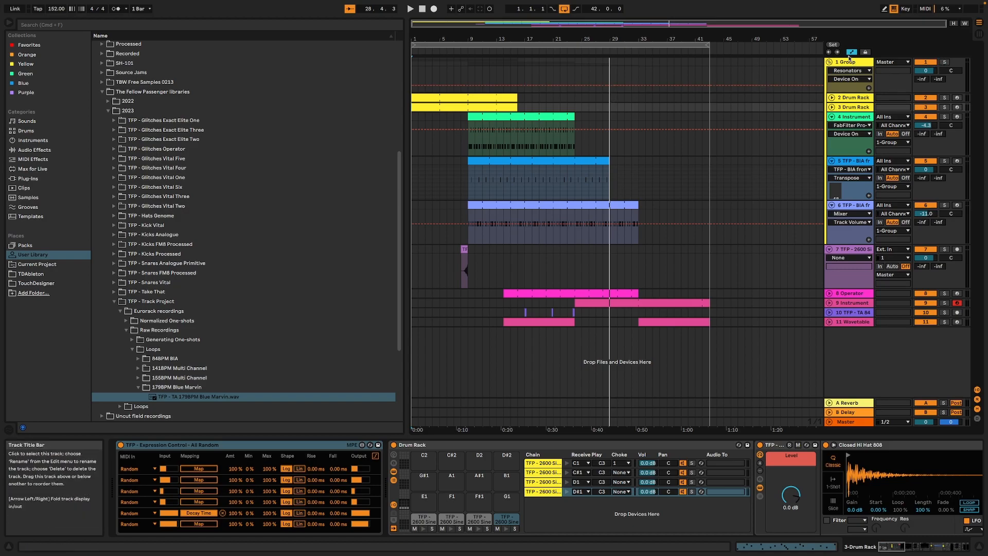
Solo track 1 Group, listen to it from the start of the arrangement, and turn its solo off.
{"action": "left_click", "coordinate": [944, 62]}
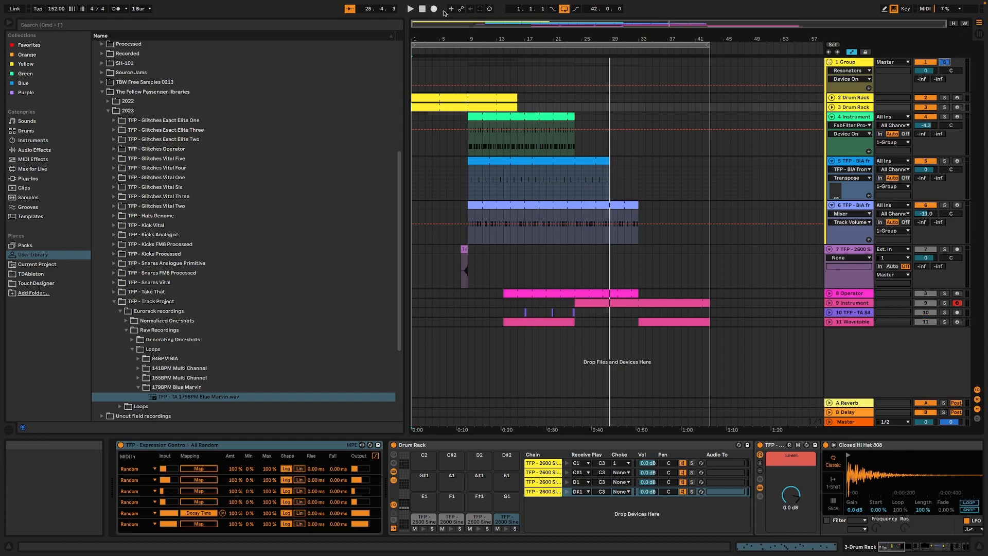
{"action": "left_click", "coordinate": [423, 10]}
{"action": "key", "text": "space"}
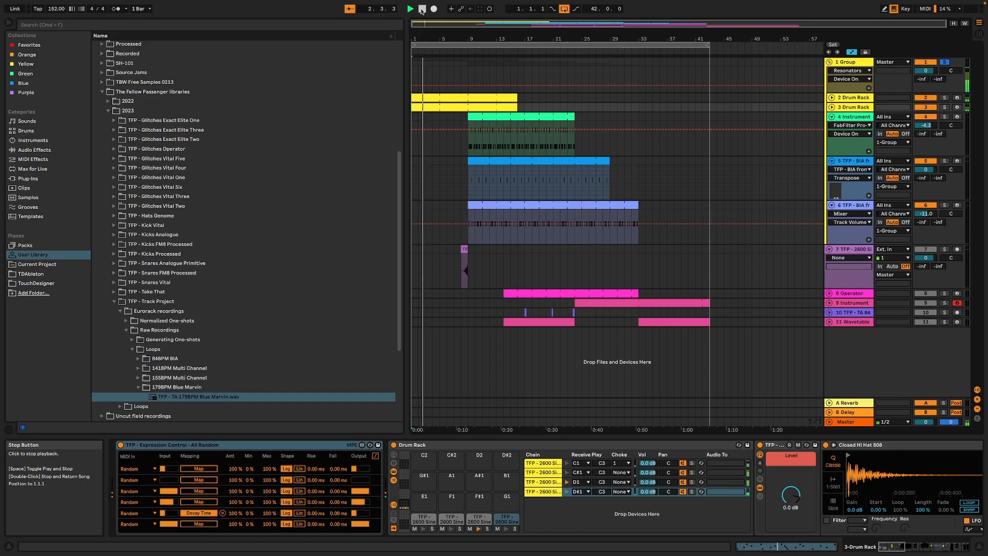
{"action": "left_click", "coordinate": [422, 10]}
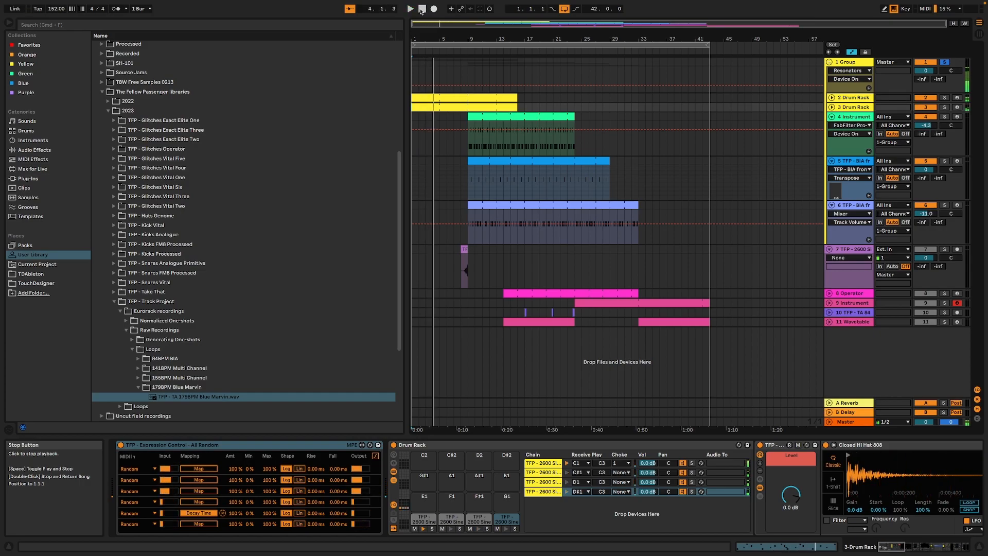
{"action": "left_click", "coordinate": [945, 63]}
View the Group track's effects and examine the Resonators chain in its Audio Effect Rack.
{"action": "left_click", "coordinate": [855, 63]}
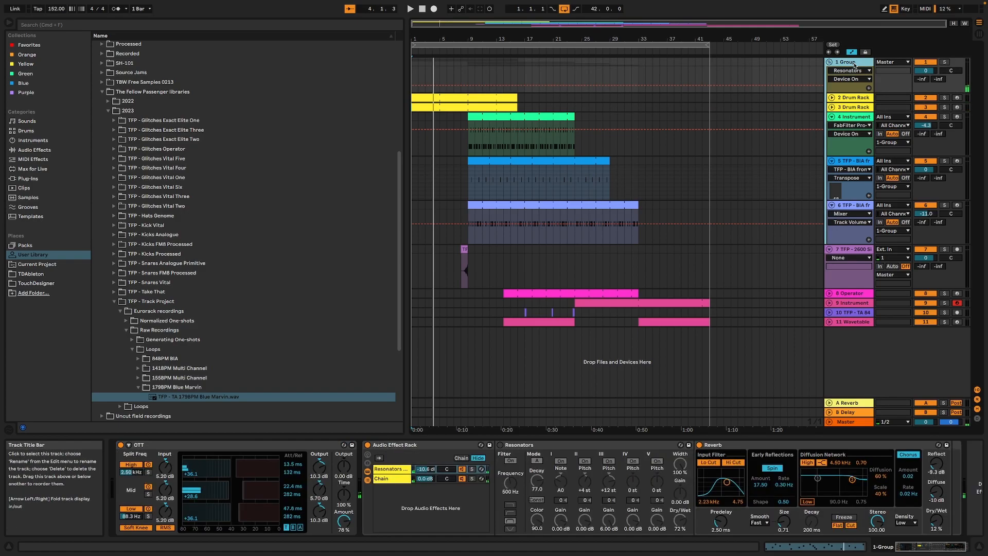
{"action": "left_click", "coordinate": [395, 473]}
{"action": "left_click", "coordinate": [394, 471]}
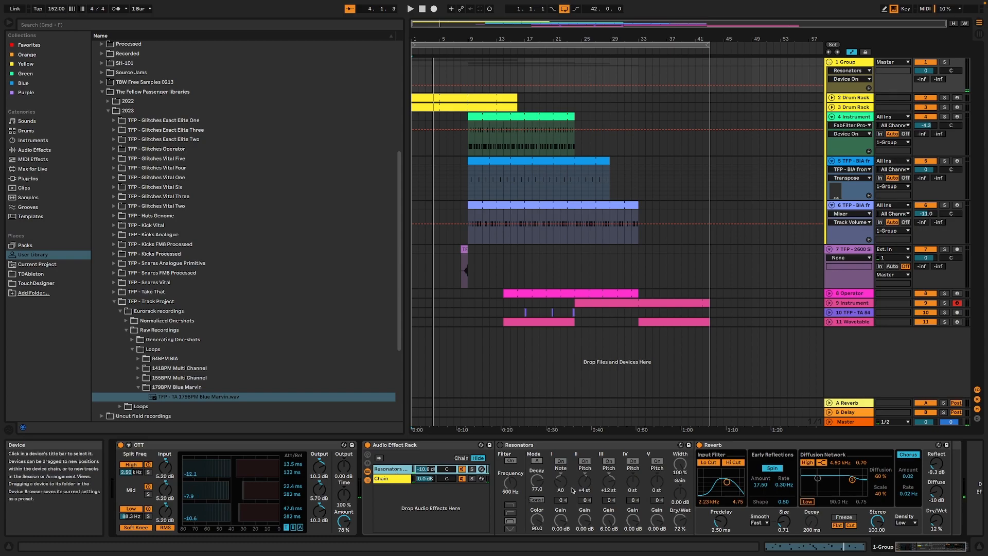
{"action": "key", "text": "space"}
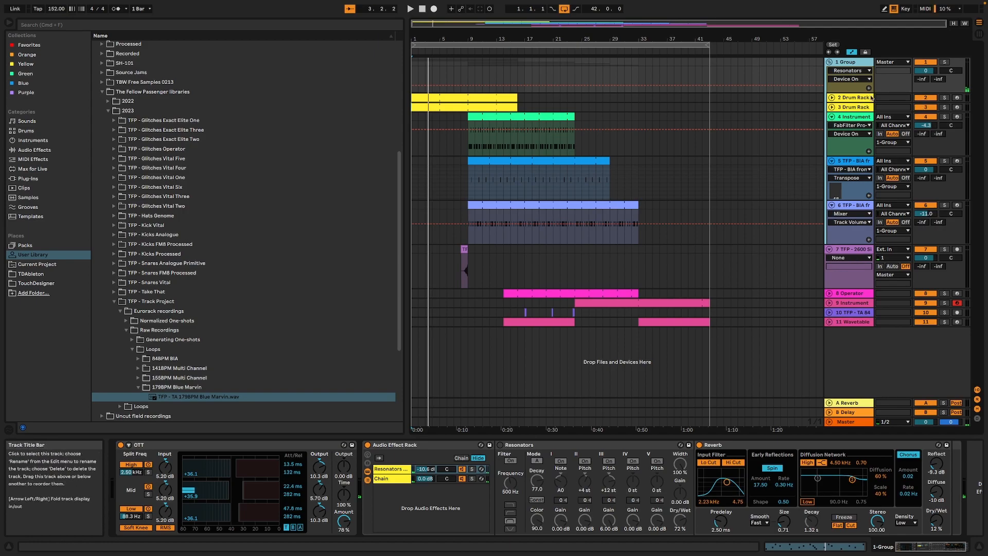
Solo, play and unfold track 2 Drum Rack, and open its MIDI clip to view the note pattern.
{"action": "left_click", "coordinate": [960, 98]}
{"action": "left_click", "coordinate": [945, 98]}
{"action": "key", "text": "space"}
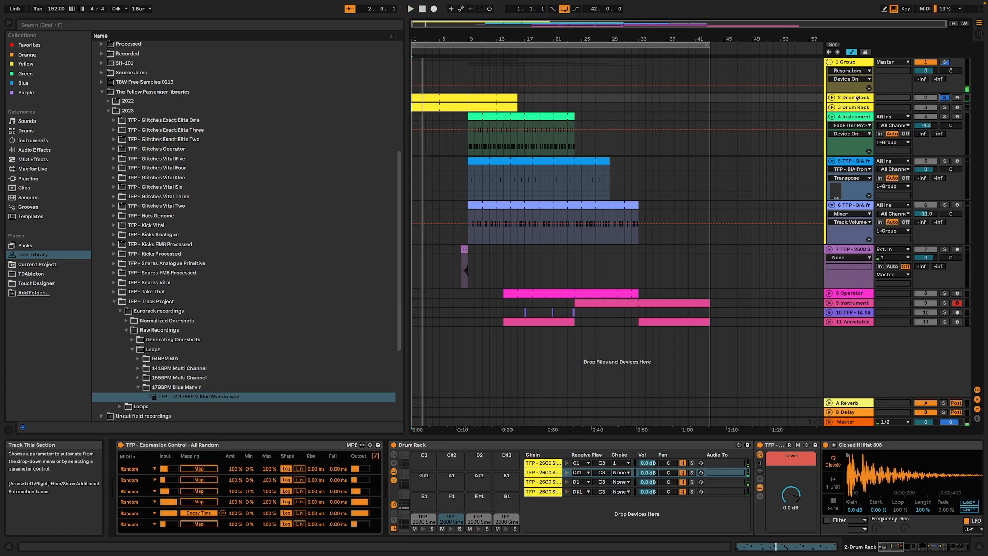
{"action": "left_click", "coordinate": [832, 104]}
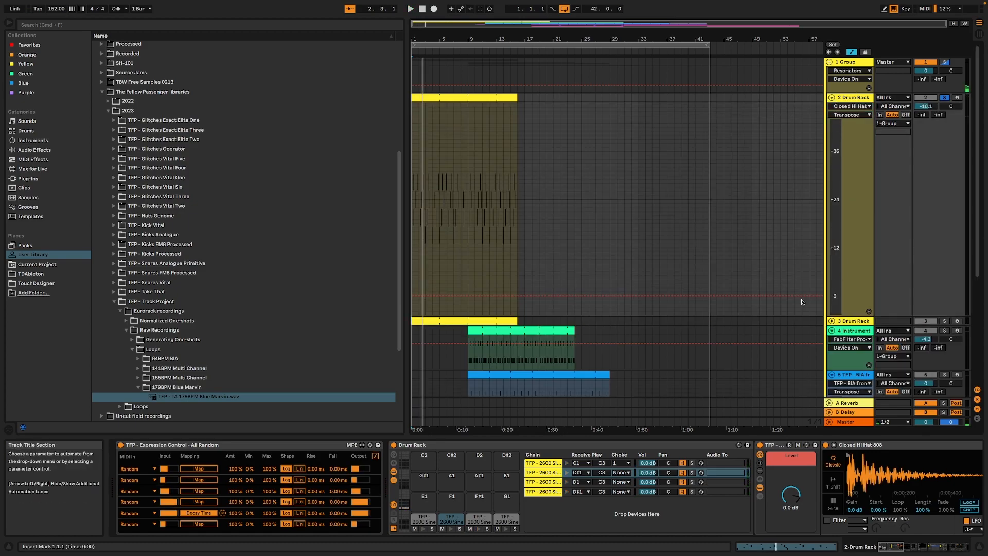
{"action": "left_click", "coordinate": [479, 97]}
{"action": "double_click", "coordinate": [479, 96]}
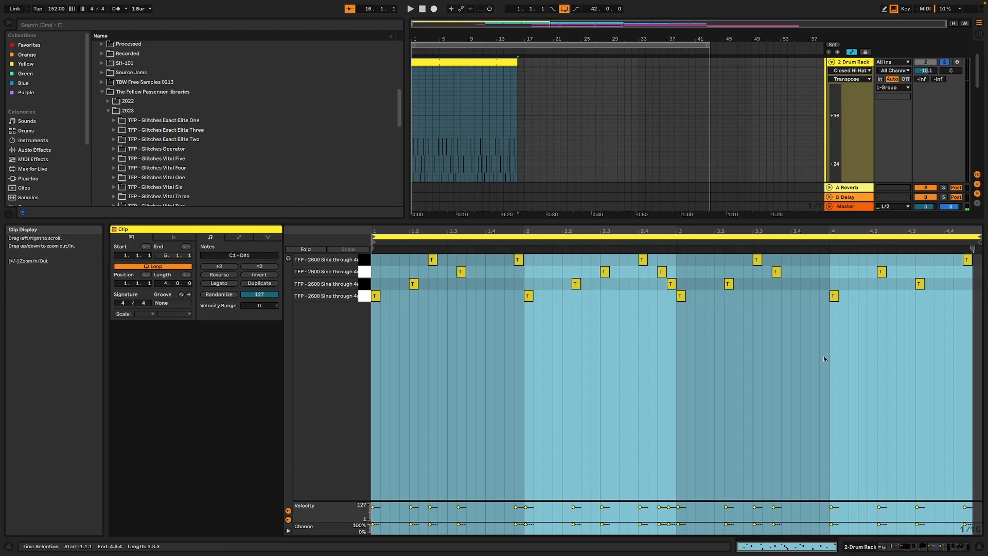
Return to track 2's device chain and audition the TFP - 2600 sample pads in the Drum Rack.
{"action": "left_click", "coordinate": [953, 546]}
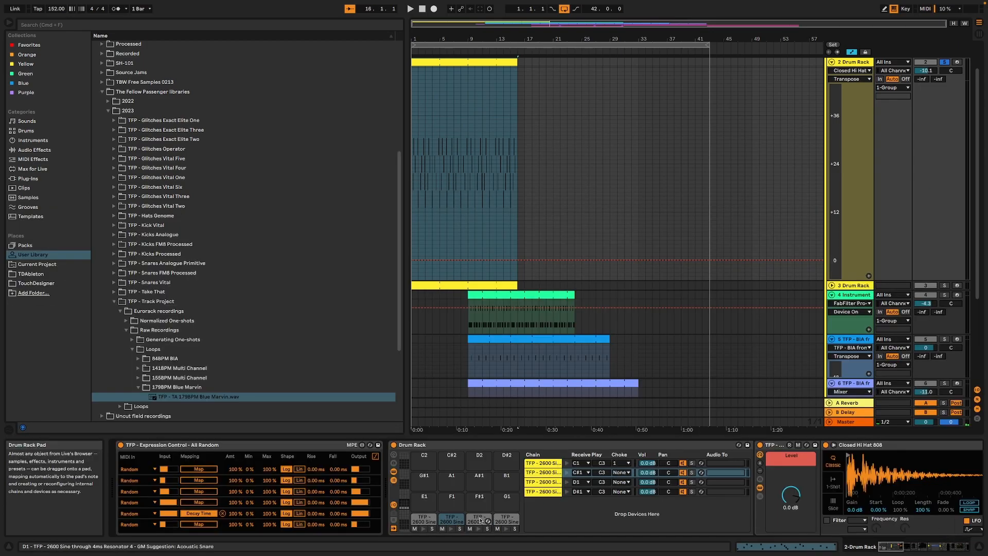
{"action": "left_click", "coordinate": [451, 528]}
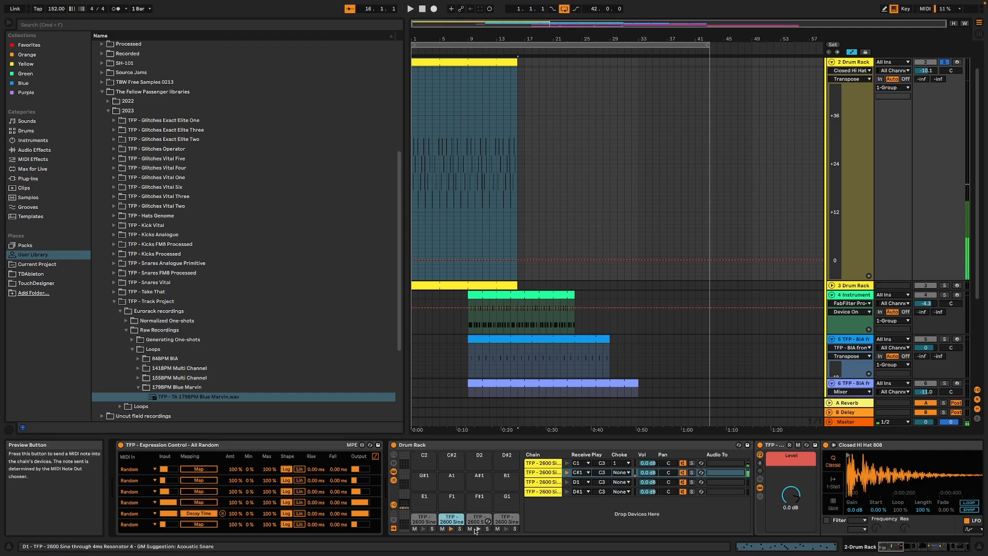
{"action": "left_click", "coordinate": [506, 528]}
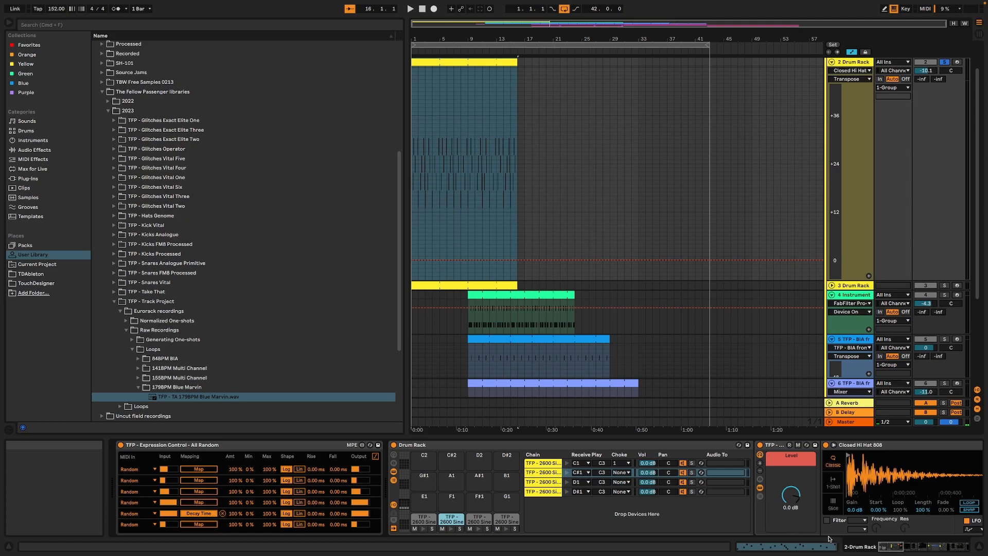
Examine both chains of the Audio Effect Rack in the Drum Rack track's effects, and select the first Spectral Resonator chain.
{"action": "left_click_drag", "start_coordinate": [892, 550], "coordinate": [934, 534]}
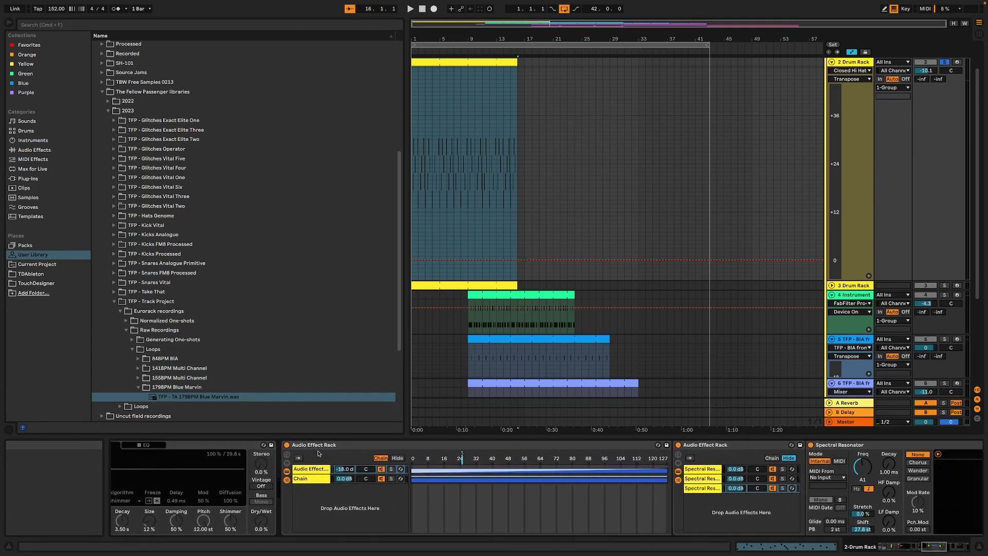
{"action": "left_click", "coordinate": [301, 479]}
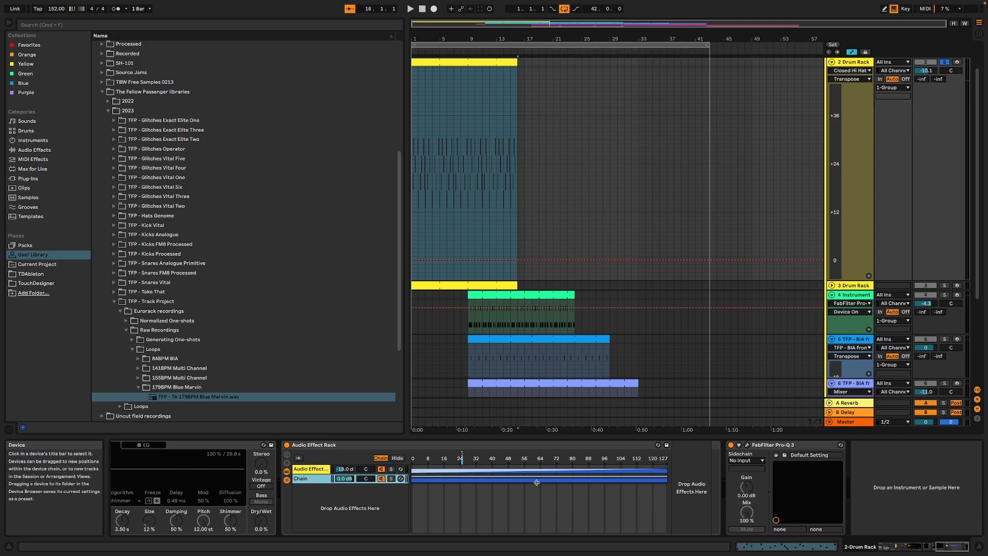
{"action": "left_click", "coordinate": [308, 471]}
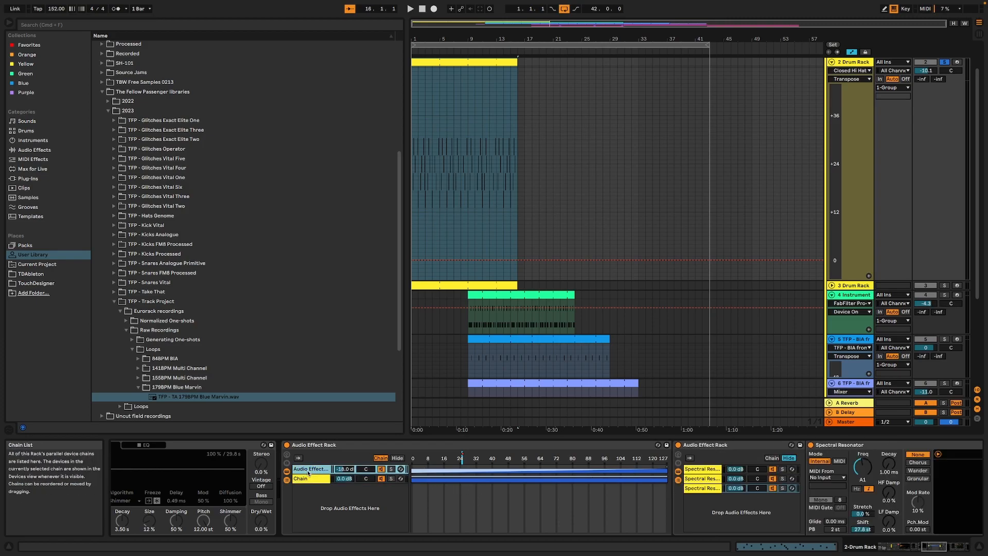
{"action": "left_click", "coordinate": [706, 469]}
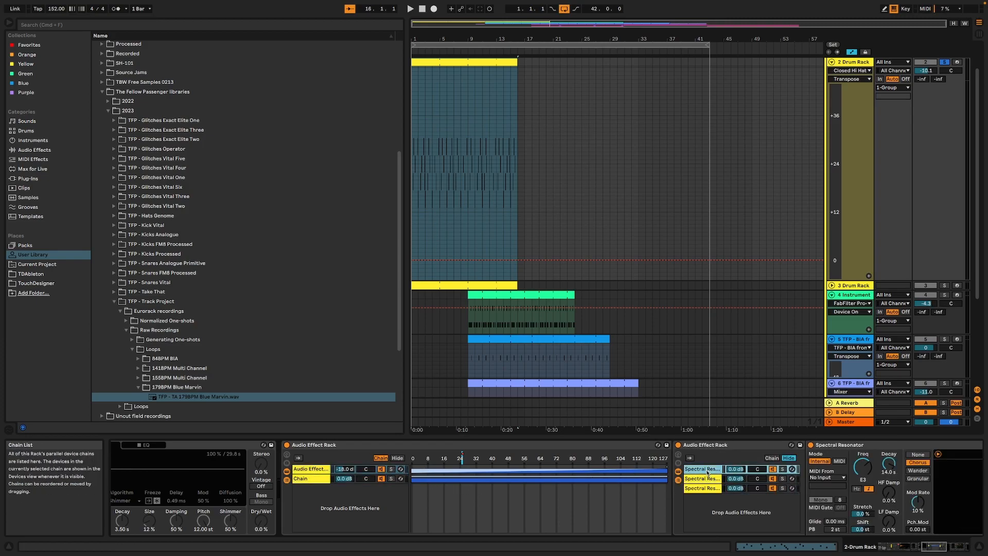
Compare the Spectral Resonator and Auto Filter settings of the three nested rack chains, and review the rest of the device chain.
{"action": "left_click", "coordinate": [937, 548]}
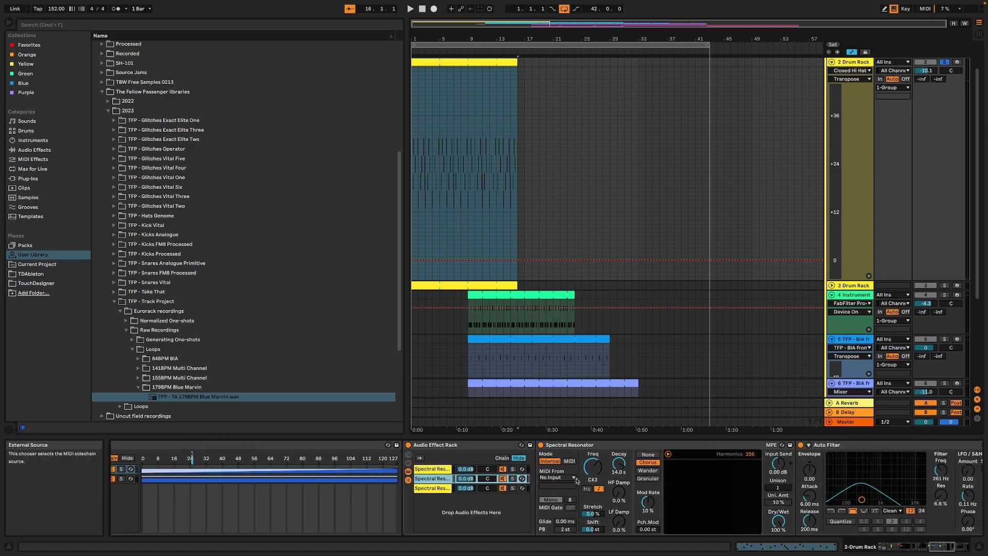
{"action": "left_click", "coordinate": [445, 469]}
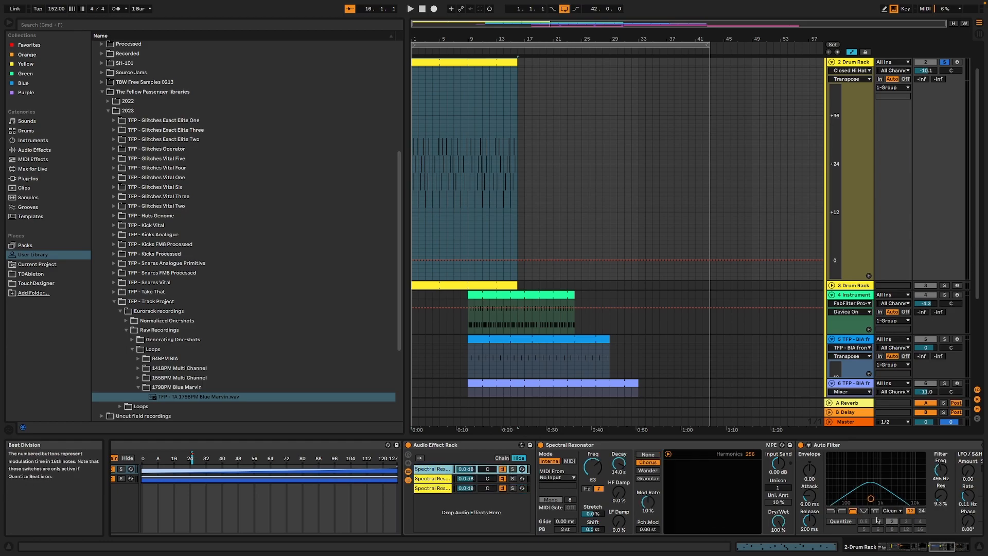
{"action": "left_click", "coordinate": [950, 548]}
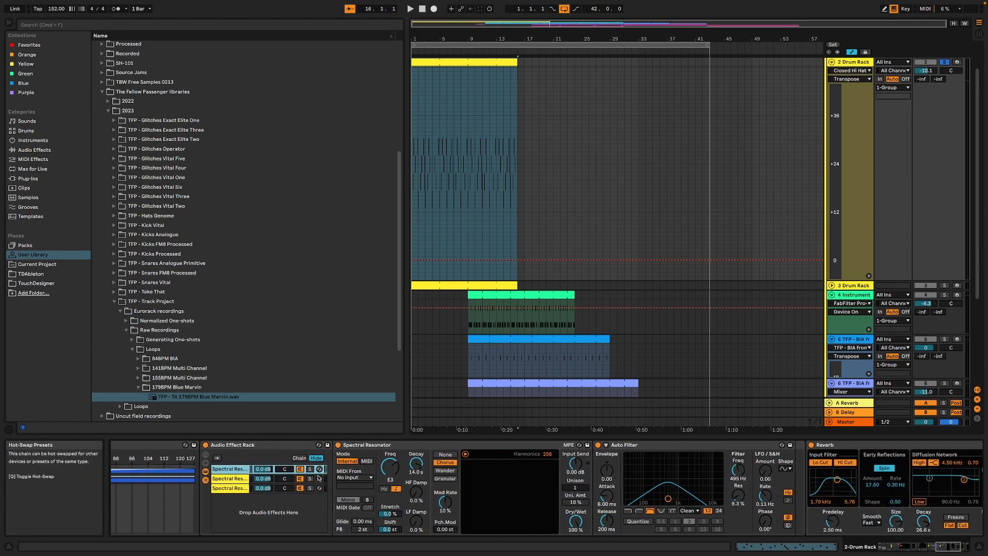
{"action": "left_click", "coordinate": [240, 478]}
{"action": "left_click", "coordinate": [238, 488]}
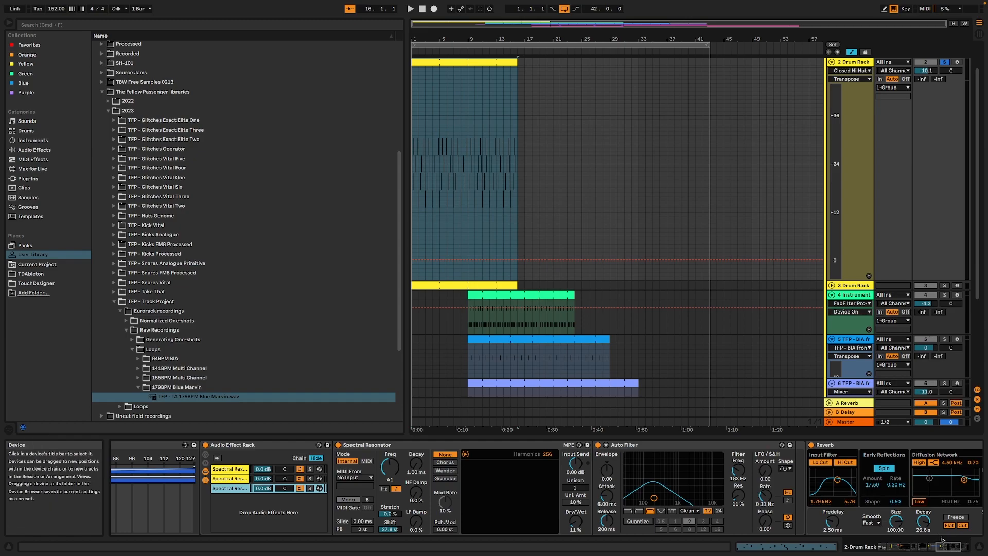
{"action": "left_click", "coordinate": [959, 547]}
{"action": "left_click_drag", "start_coordinate": [960, 547], "coordinate": [875, 546]}
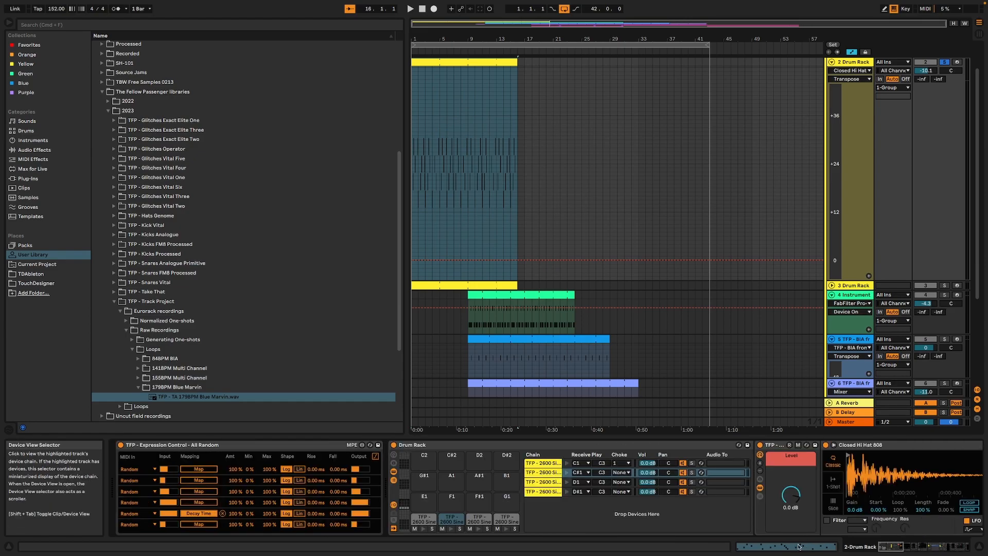
Select and solo track 4 Instrument Rack to view its devices.
{"action": "left_click", "coordinate": [856, 295]}
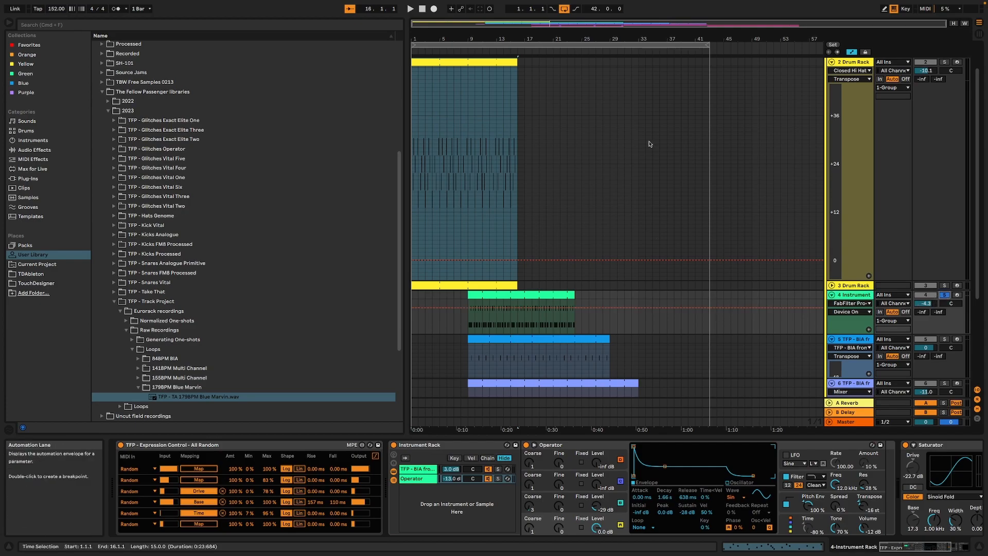
Audition the soloed green Instrument Rack track from about bar 14 and view its Sampler and Operator chains.
{"action": "left_click", "coordinate": [504, 53]}
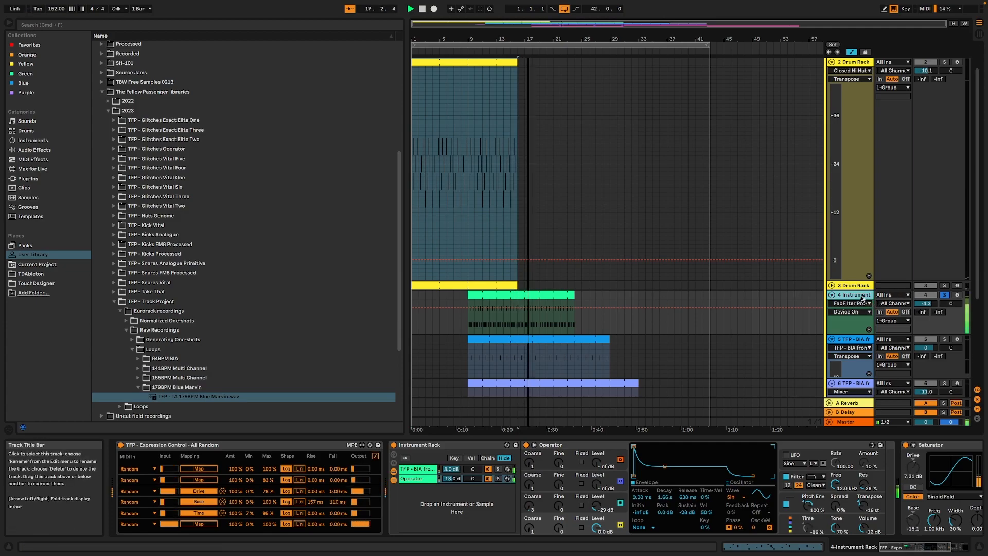
{"action": "key", "text": "space"}
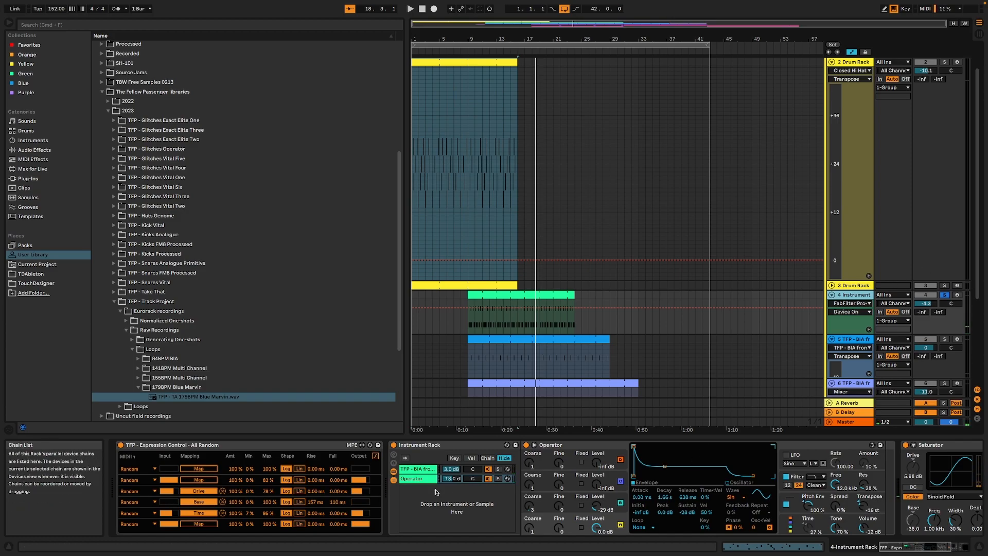
{"action": "left_click", "coordinate": [411, 470]}
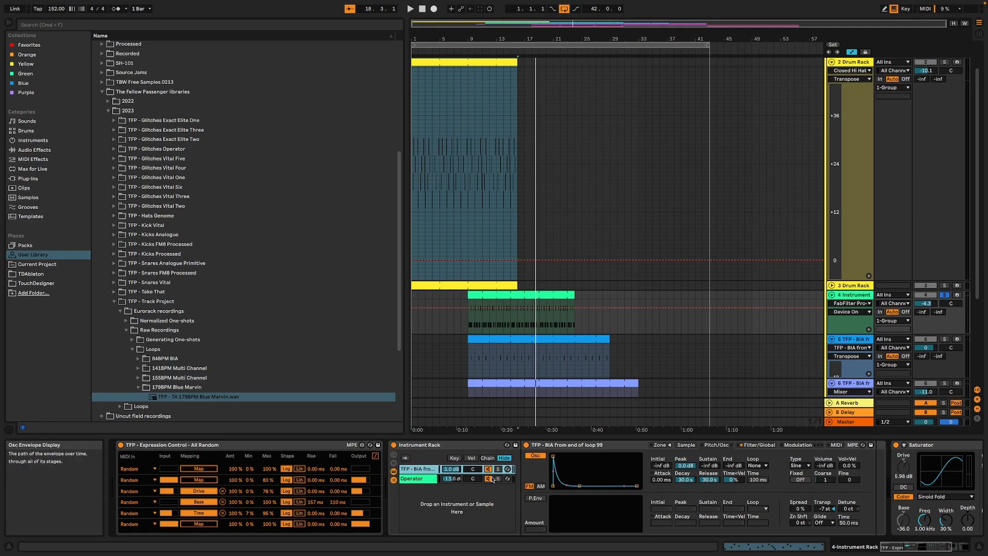
{"action": "left_click", "coordinate": [418, 480]}
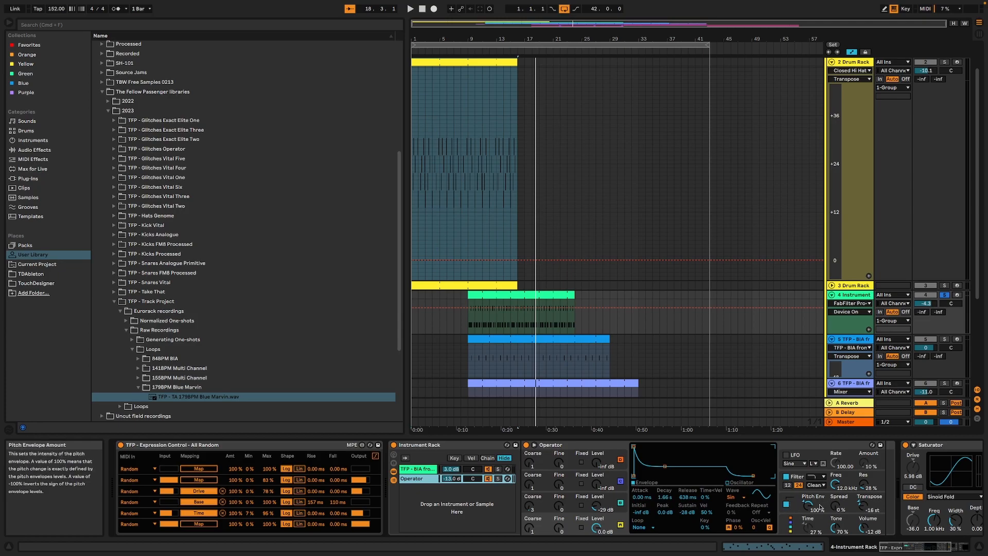
{"action": "left_click", "coordinate": [611, 520]}
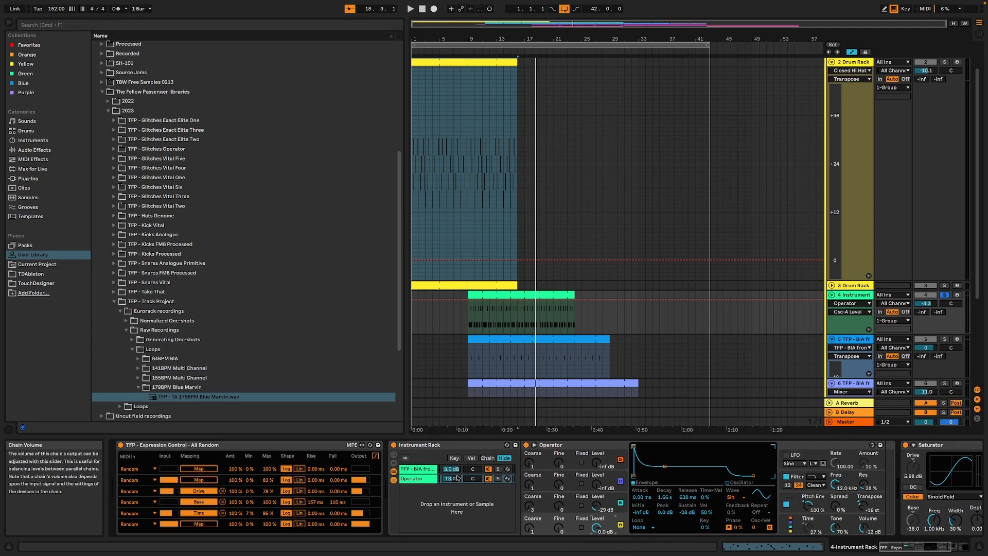
Inspect the Sampler chain's filter and global settings and the effects following the rack, and replay the track from about bar 9.
{"action": "left_click", "coordinate": [403, 471]}
{"action": "mouse_move", "coordinate": [920, 546]}
{"action": "left_mouse_down"}
{"action": "mouse_move", "coordinate": [935, 546]}
{"action": "mouse_move", "coordinate": [918, 545]}
{"action": "left_mouse_up"}
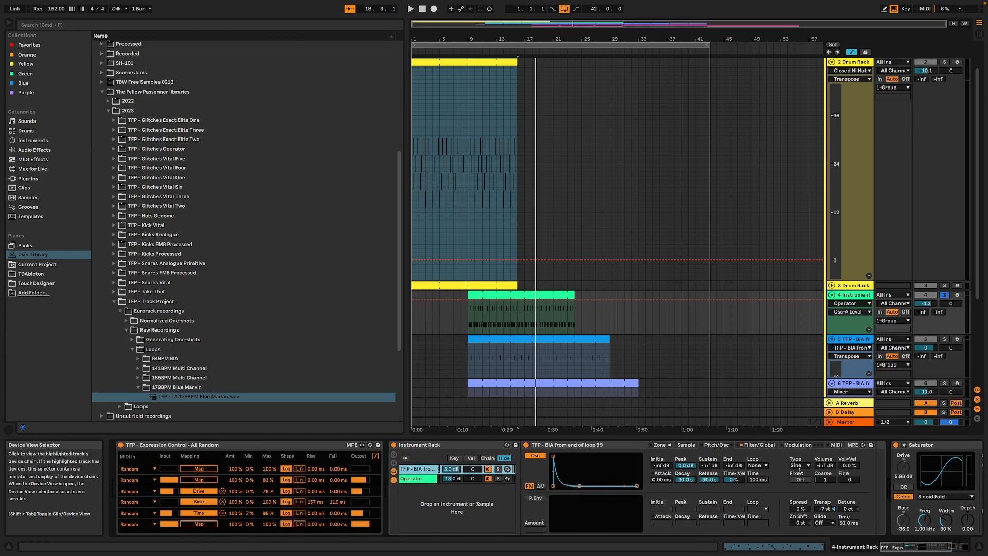
{"action": "left_click", "coordinate": [756, 446]}
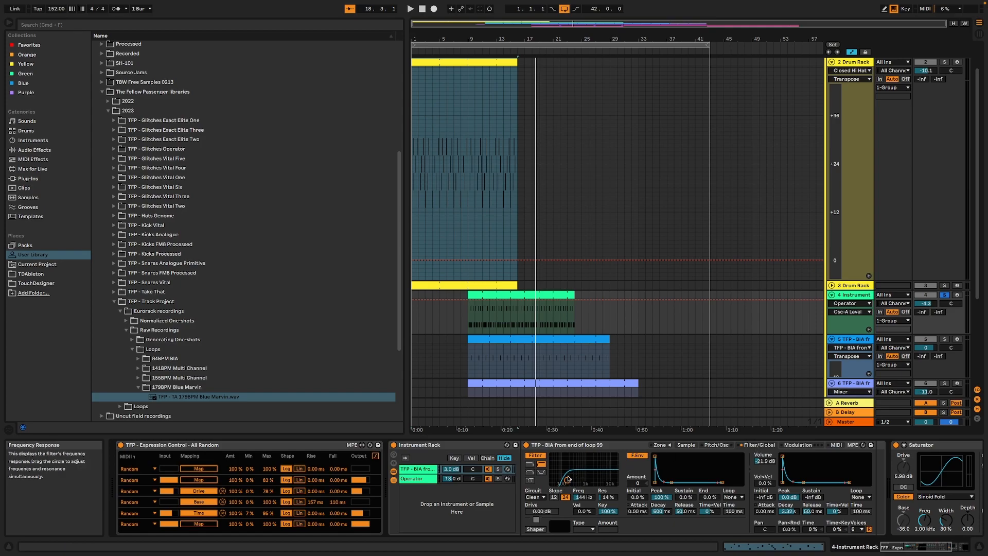
{"action": "left_click", "coordinate": [412, 479]}
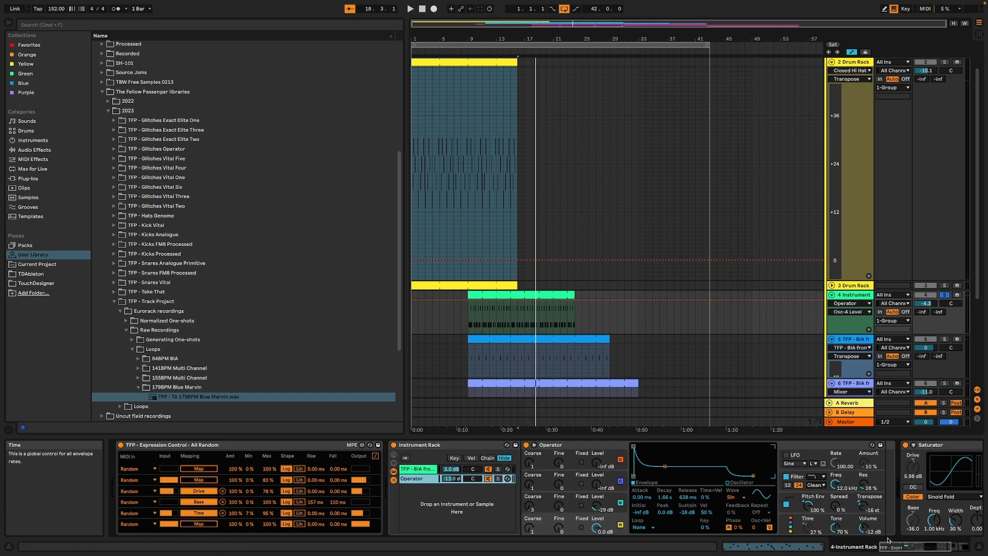
{"action": "left_click_drag", "start_coordinate": [901, 547], "coordinate": [912, 546]}
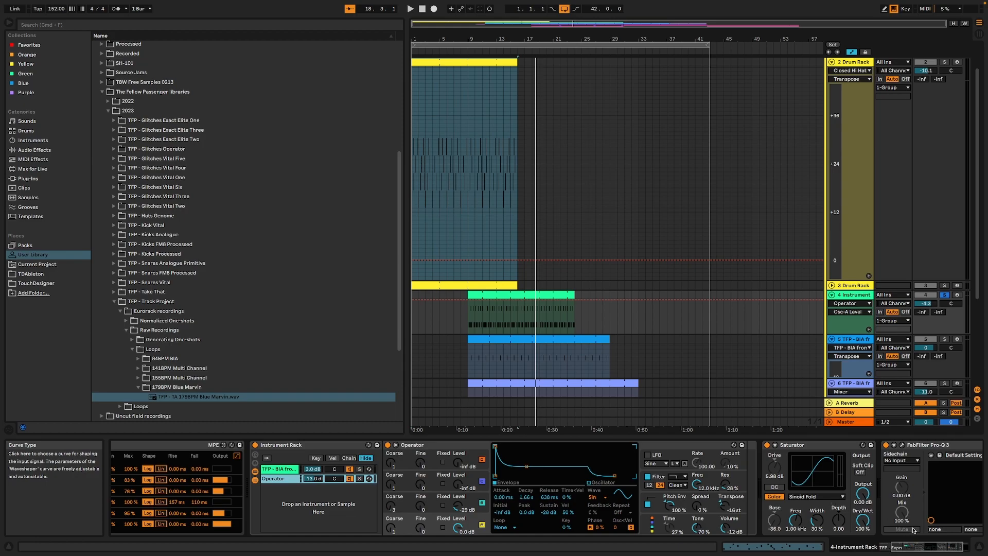
{"action": "left_click_drag", "start_coordinate": [899, 546], "coordinate": [887, 547]}
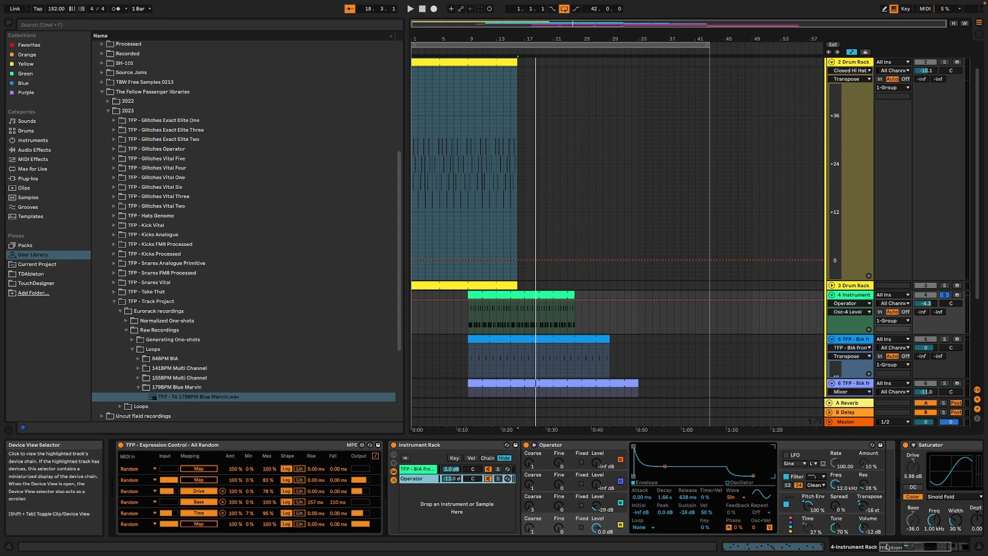
{"action": "key", "text": "space"}
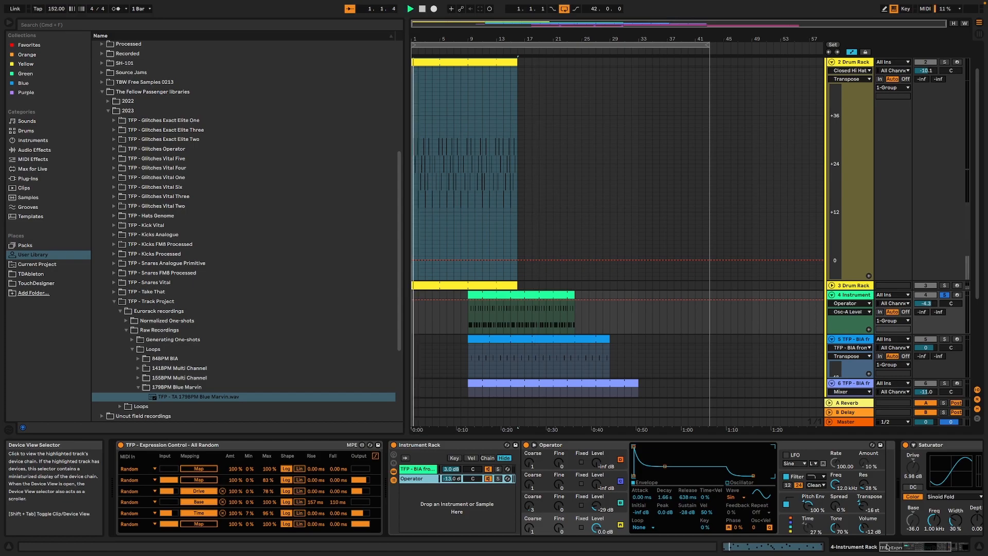
{"action": "left_click", "coordinate": [467, 52]}
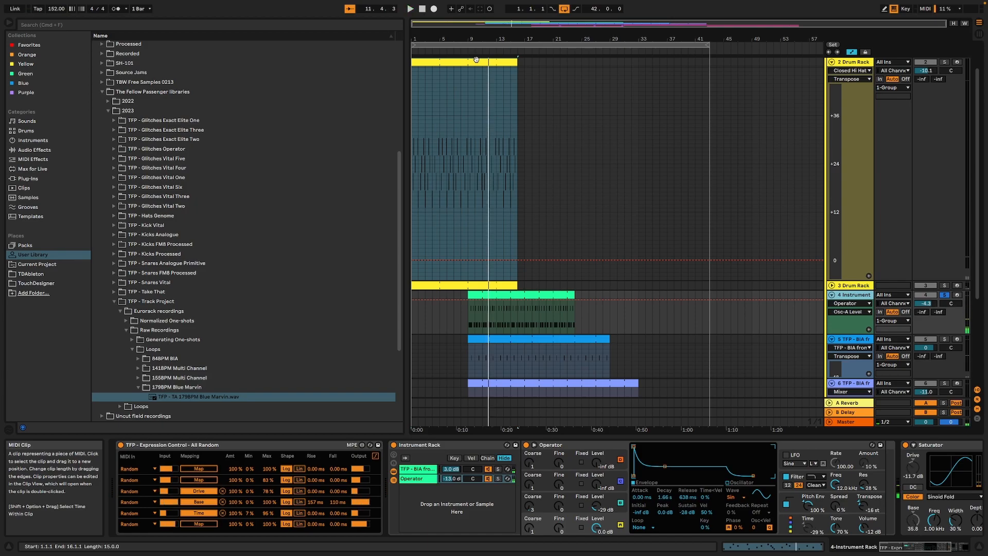
Solo the blue BIA track 5, audition it from about bar 14, and display its Sampler's sample waveform.
{"action": "scroll", "coordinate": [658, 313], "scroll_direction": "down", "scroll_amount": 2}
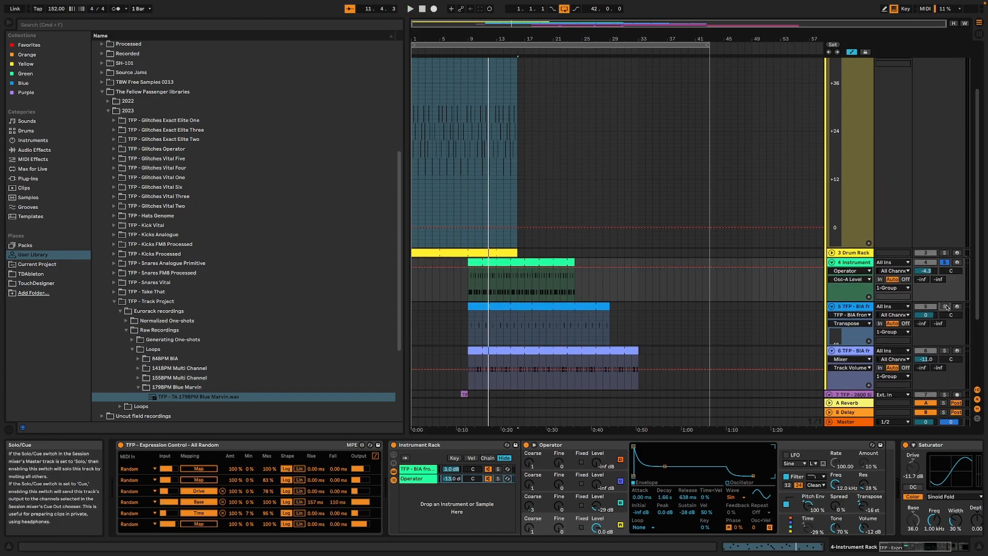
{"action": "left_click", "coordinate": [503, 53]}
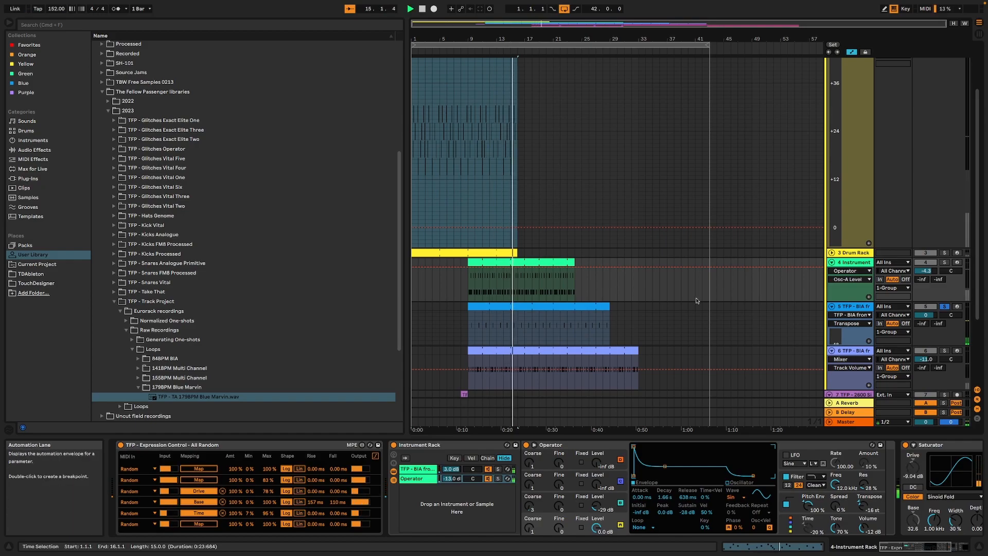
{"action": "left_click", "coordinate": [852, 306]}
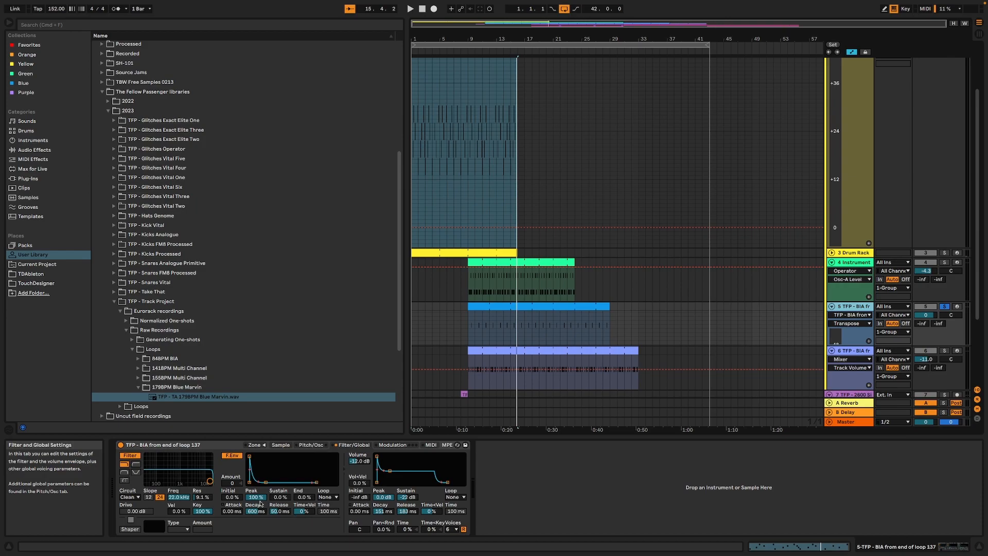
{"action": "left_click", "coordinate": [286, 446]}
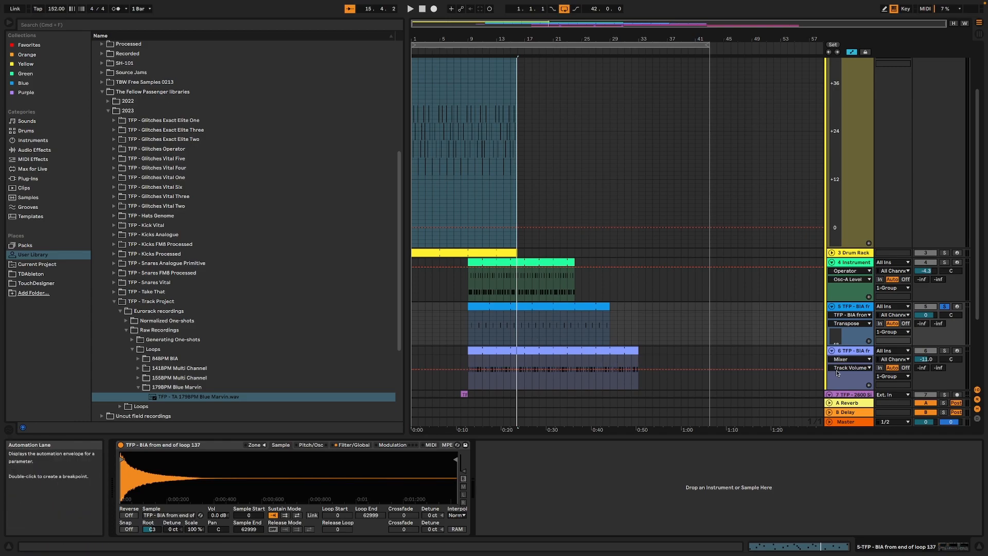
Solo the BIA track 6, audition it from about bar 14, and show its Sampler's sample select zones.
{"action": "left_click", "coordinate": [944, 352]}
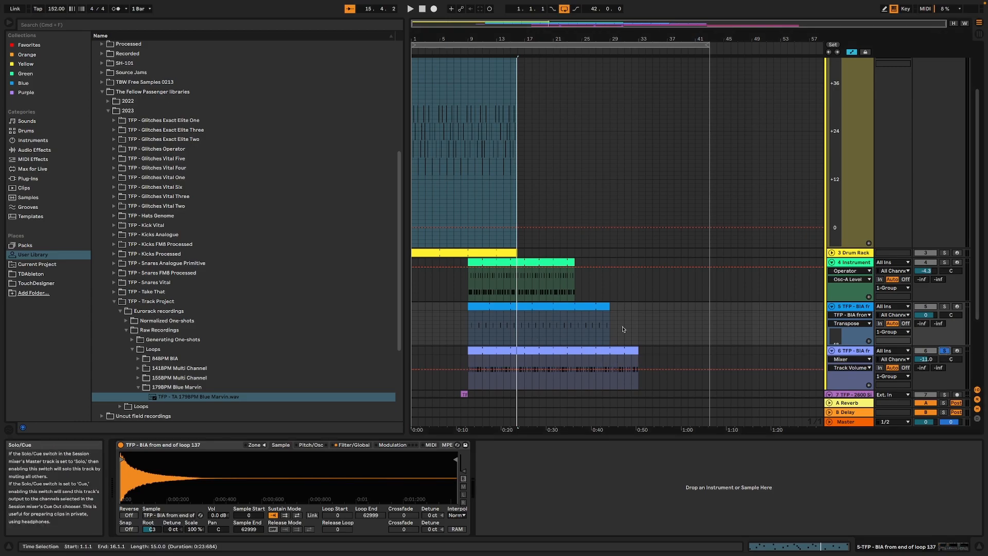
{"action": "left_click", "coordinate": [502, 52]}
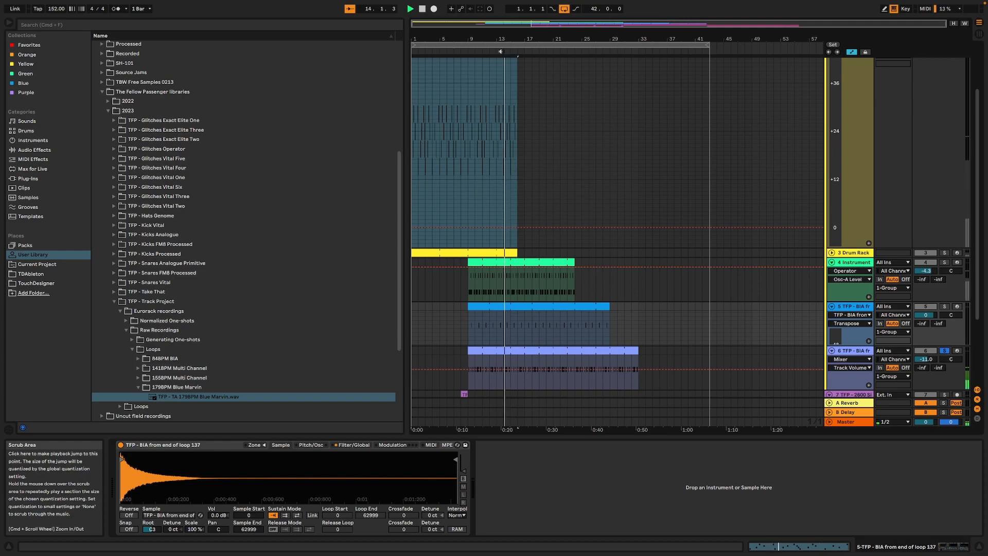
{"action": "left_click", "coordinate": [851, 349]}
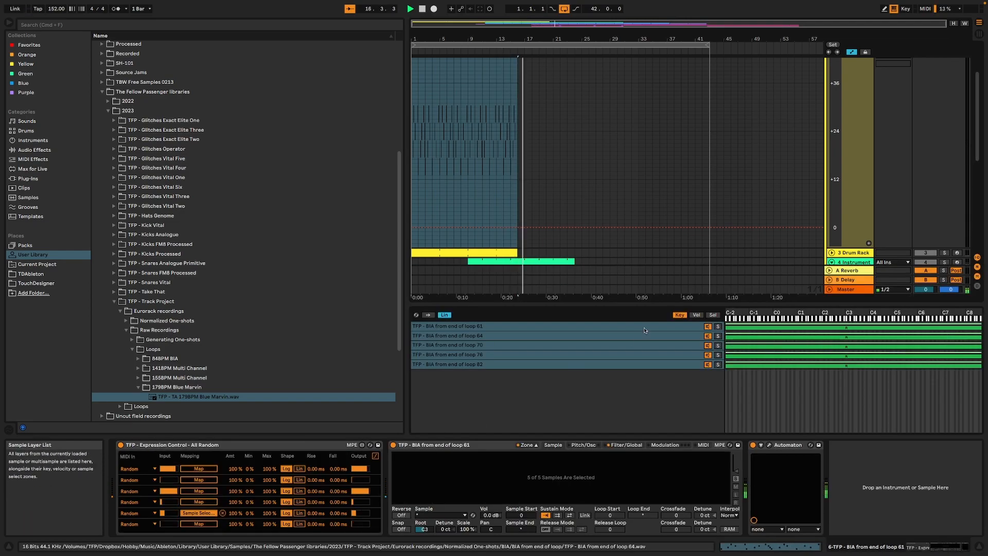
{"action": "left_click", "coordinate": [713, 315]}
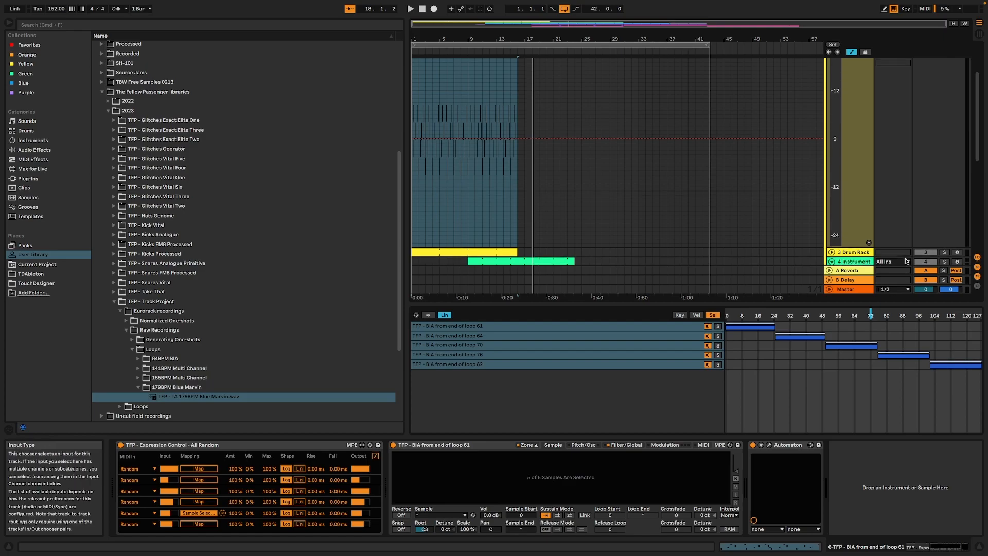
Look up the zone options for all the sample layers, including Distribute Ranges Equally, without applying any.
{"action": "scroll", "coordinate": [905, 261], "scroll_direction": "down", "scroll_amount": 5}
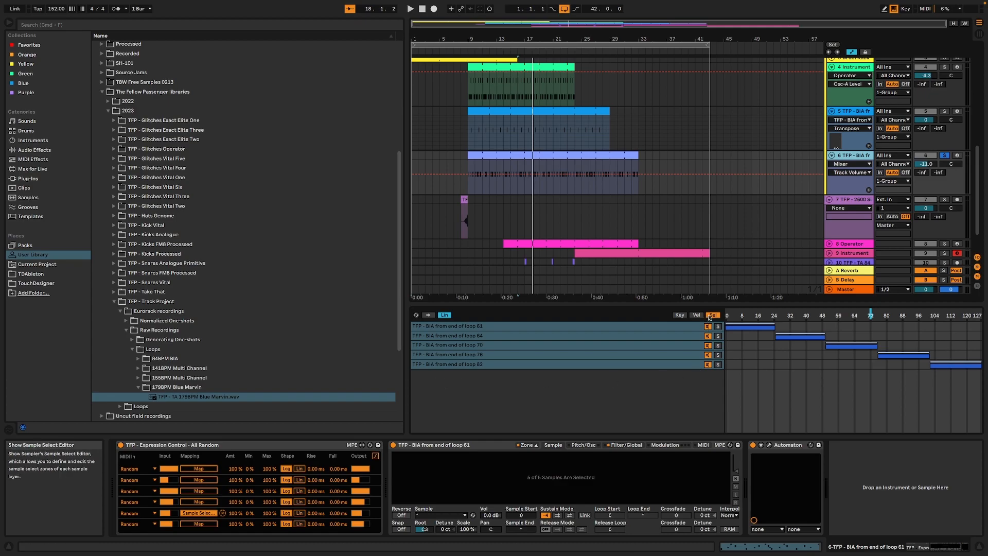
{"action": "right_click", "coordinate": [563, 334]}
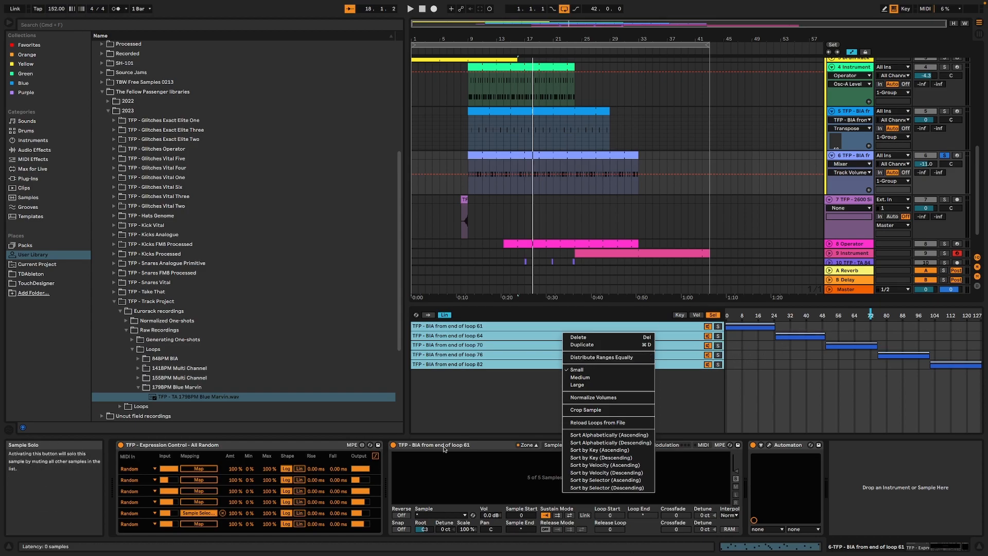
{"action": "left_click", "coordinate": [461, 411]}
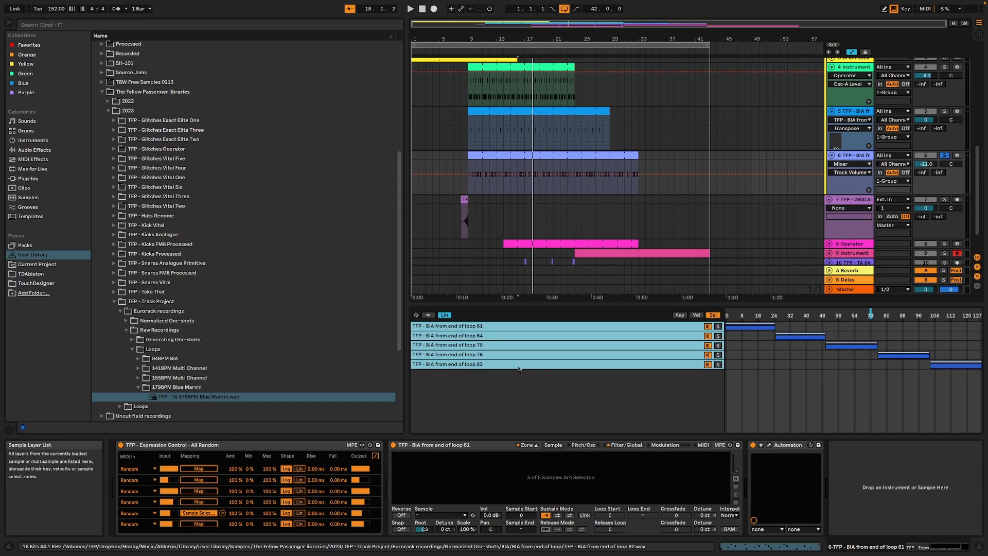
Replay the soloed BIA track 6 from about bar 16 to hear the random sample selection.
{"action": "key", "text": "space"}
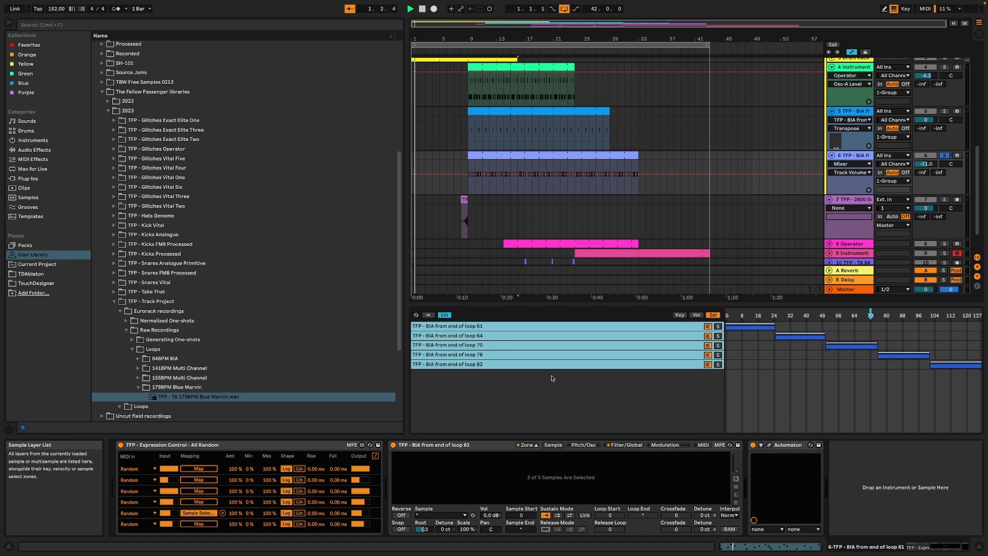
{"action": "left_click", "coordinate": [519, 52]}
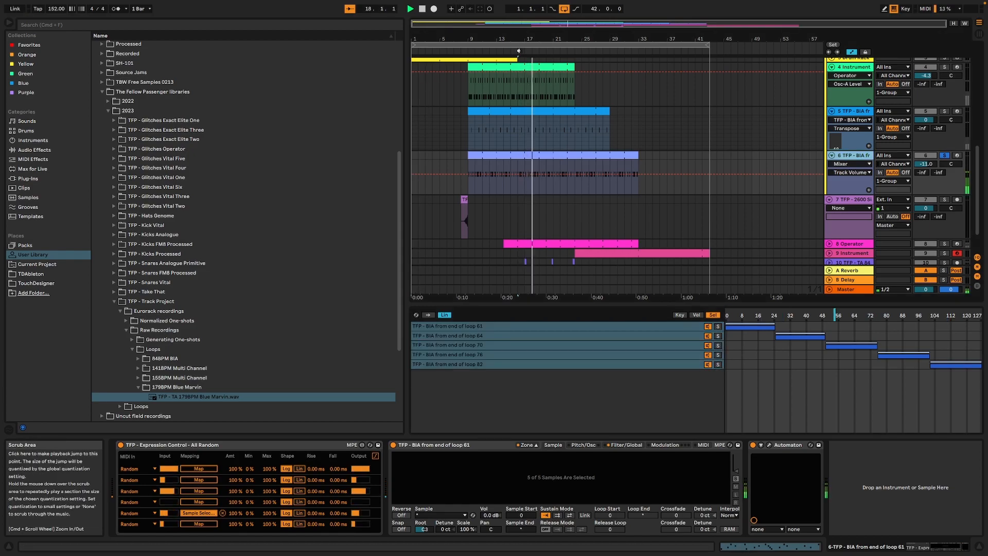
{"action": "key", "text": "space"}
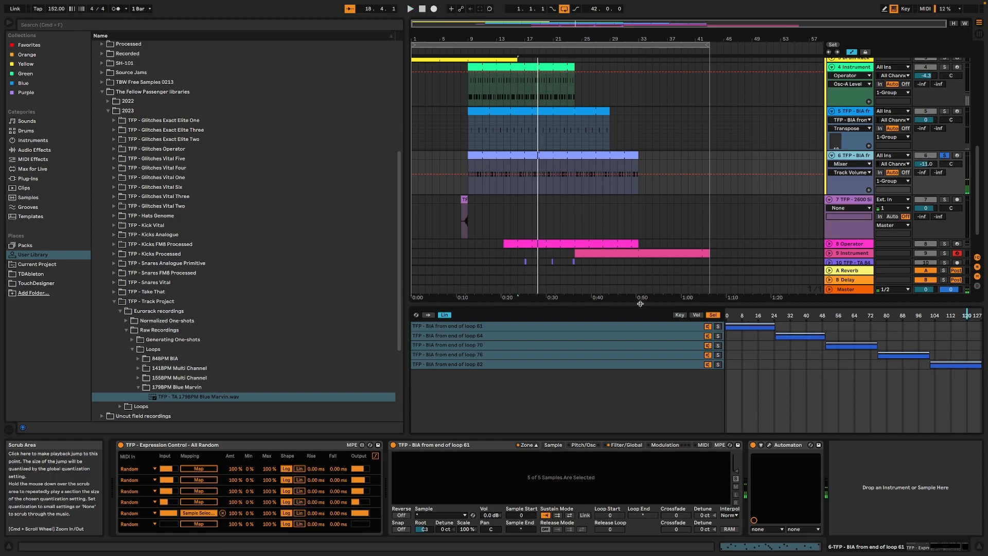
Check the Pitch/Osc and Sample settings of the Sampler on track 6.
{"action": "left_click", "coordinate": [623, 445]}
{"action": "left_click", "coordinate": [553, 444]}
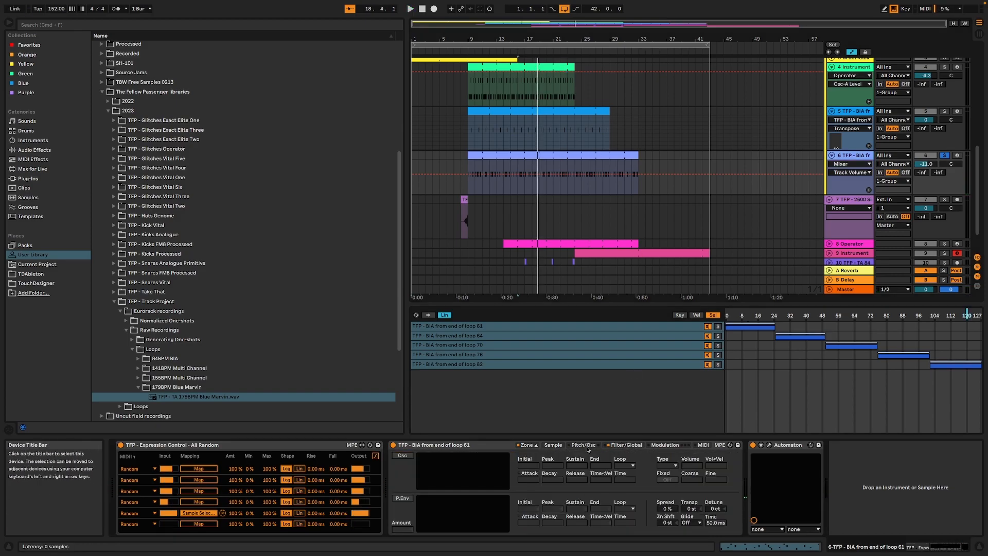
{"action": "left_click", "coordinate": [583, 445]}
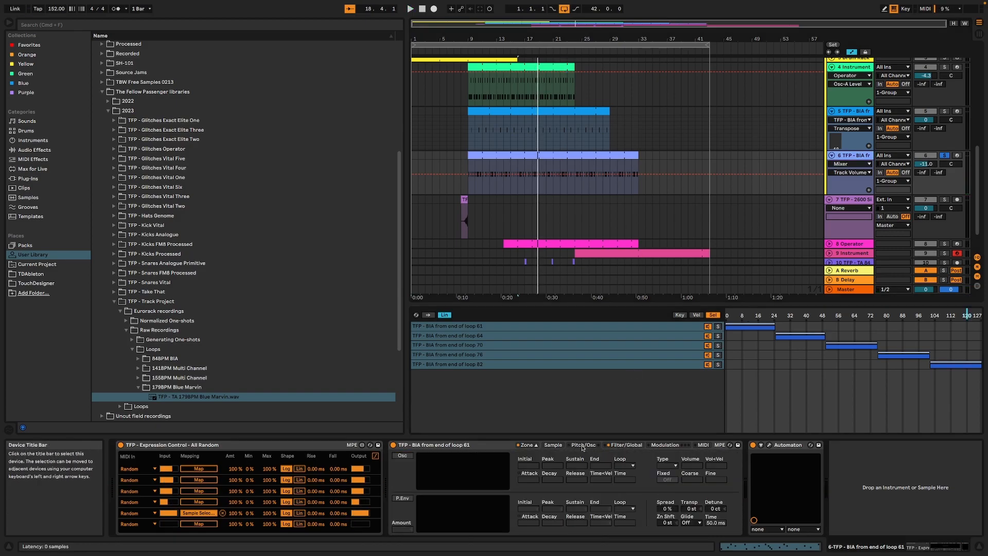
{"action": "left_click", "coordinate": [552, 444]}
Solo the 2600 Sine through Monsoon audio track 7 and audition its clip from about bar 7.
{"action": "scroll", "coordinate": [746, 170], "scroll_direction": "down", "scroll_amount": 2}
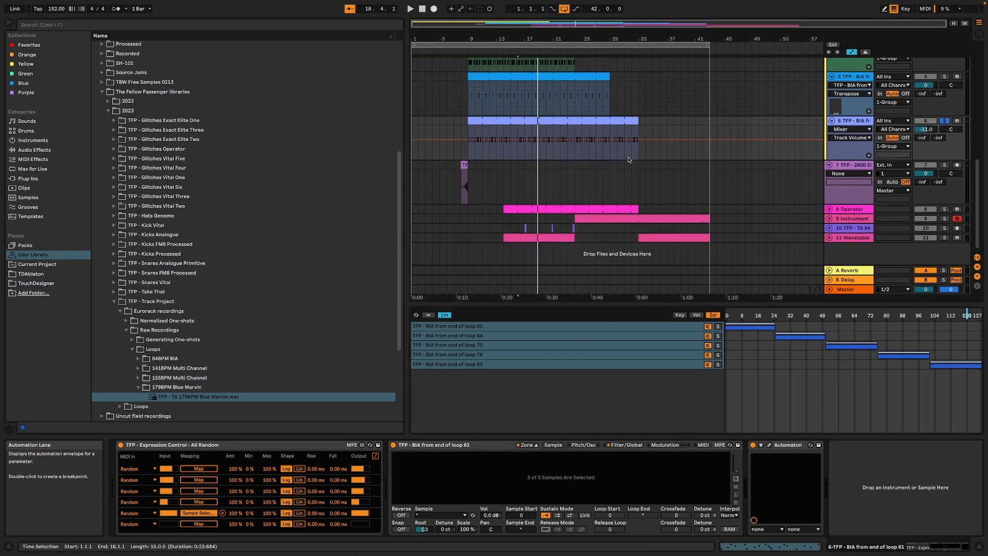
{"action": "left_click", "coordinate": [869, 164]}
{"action": "scroll", "coordinate": [867, 165], "scroll_direction": "up", "scroll_amount": 3}
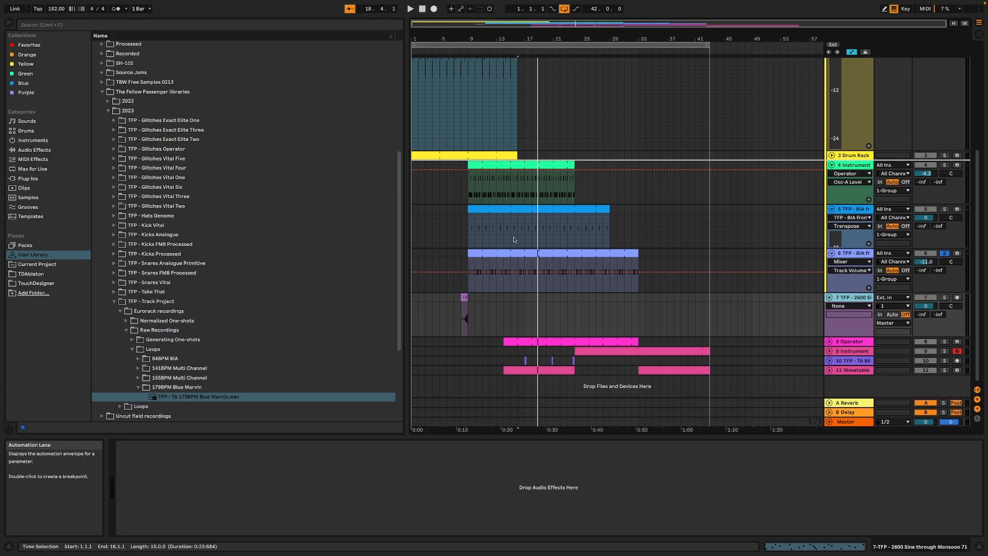
{"action": "left_click", "coordinate": [454, 51]}
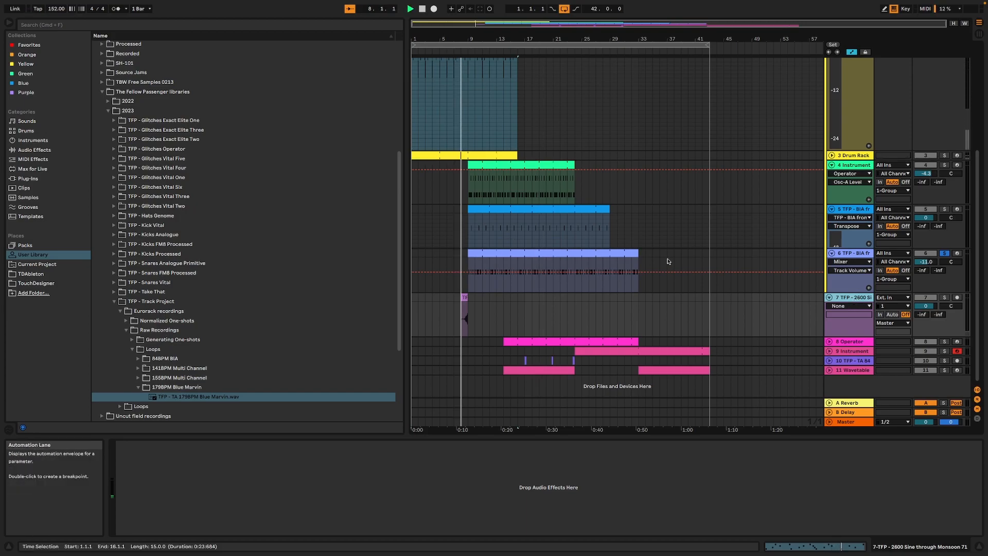
{"action": "left_click", "coordinate": [941, 299]}
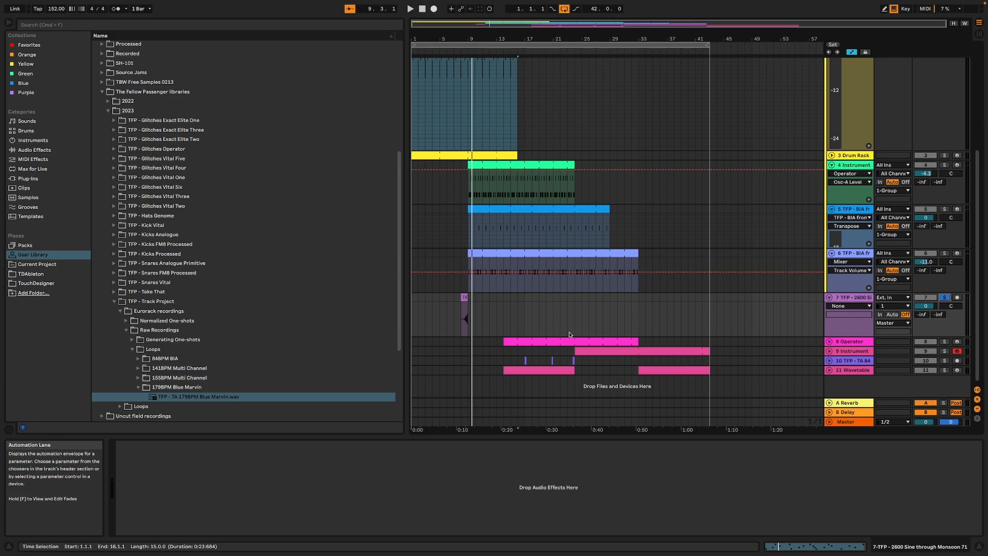
Solo the Operator track 8, audition it from about bar 14, and display its Expression Control and Operator devices.
{"action": "left_click", "coordinate": [944, 341]}
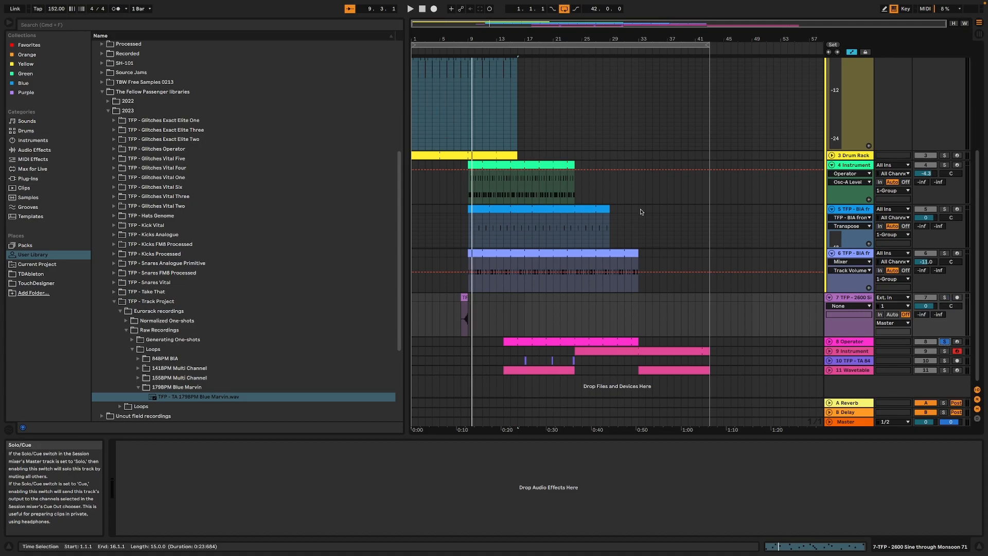
{"action": "left_click", "coordinate": [504, 42]}
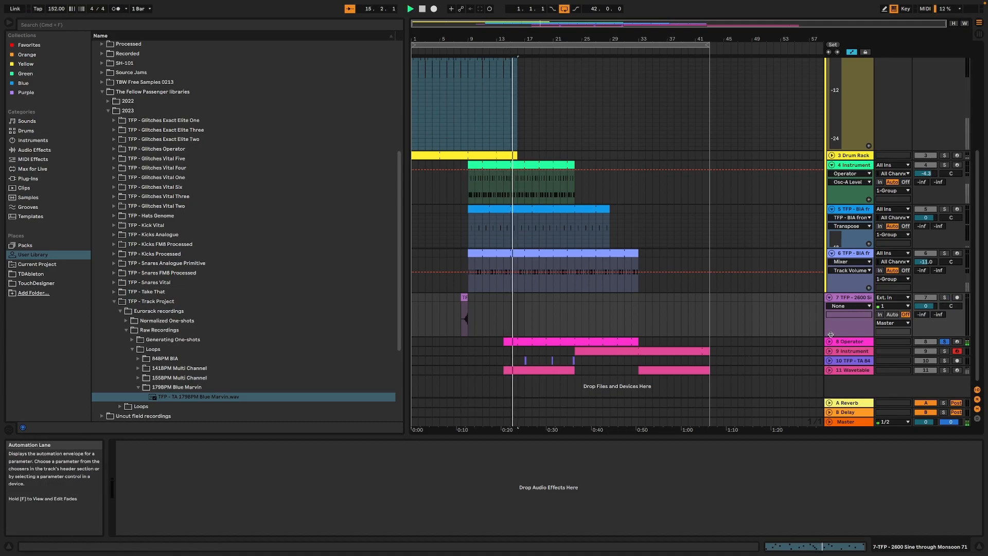
{"action": "left_click", "coordinate": [607, 342]}
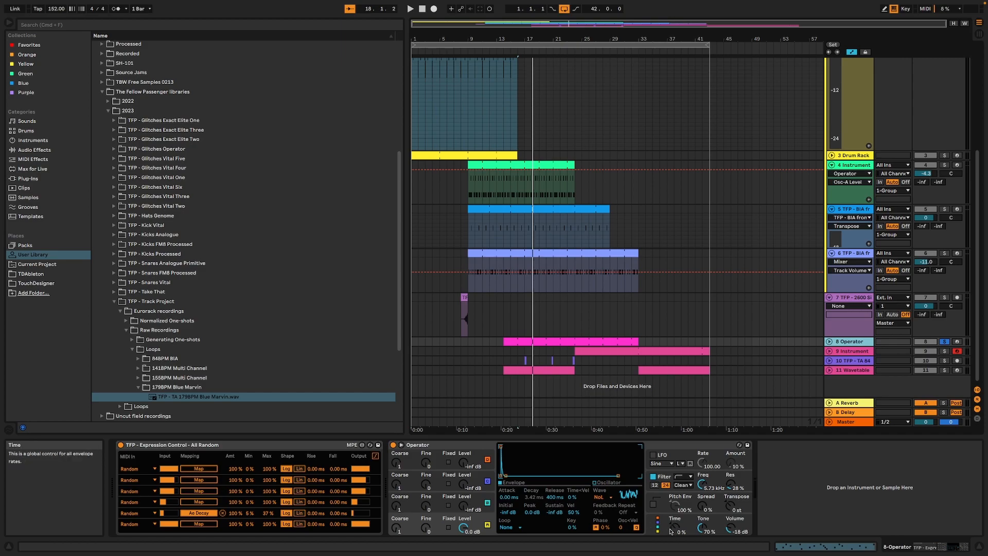
Solo the Instrument Rack track 9, audition it from about bar 28, and display its device chain with the Phrygian Dominant scale.
{"action": "key", "text": "space"}
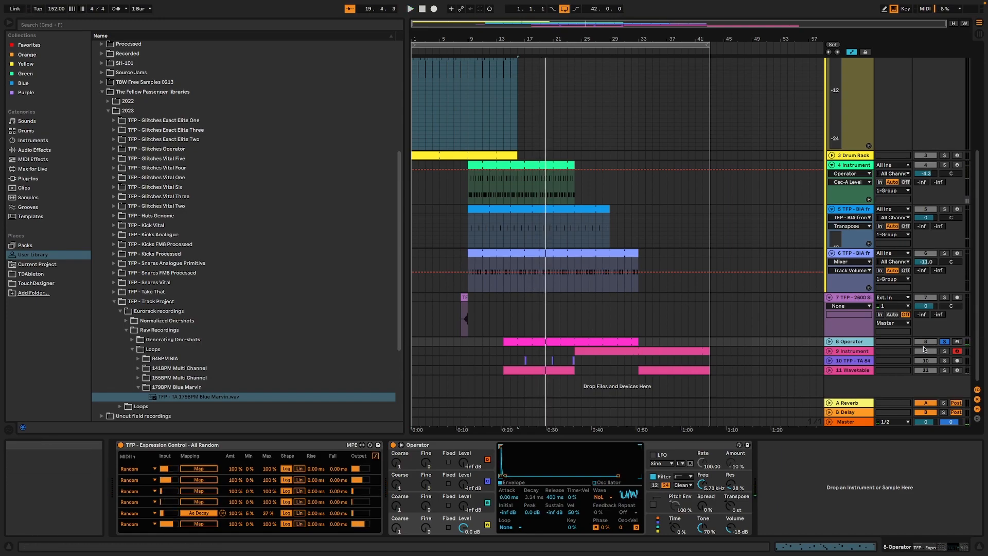
{"action": "left_click", "coordinate": [943, 351]}
{"action": "left_click", "coordinate": [608, 51]}
{"action": "left_click", "coordinate": [600, 351]}
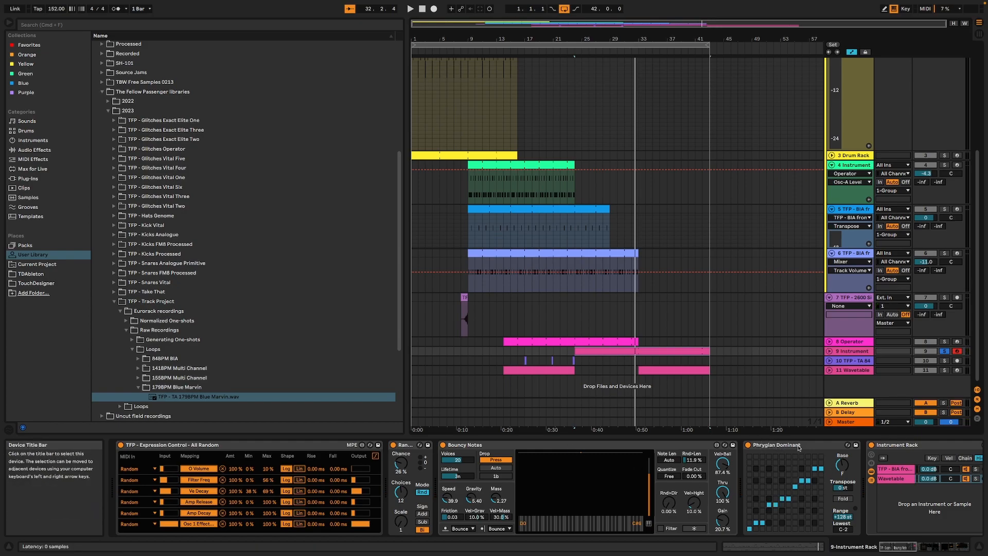
{"action": "left_click", "coordinate": [822, 447]}
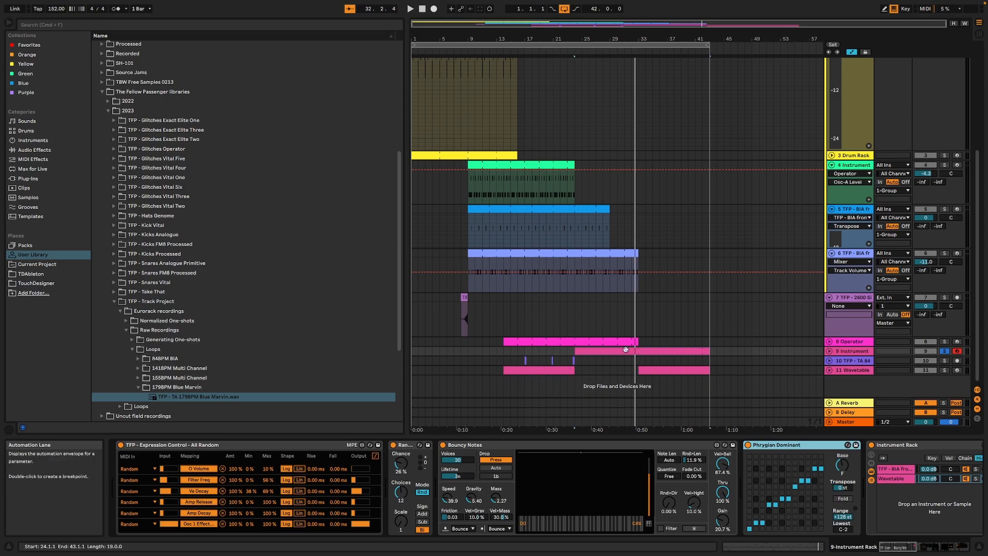
Show the notes of the track 9 clip, audition them, and select all F2 notes to check their probability.
{"action": "double_click", "coordinate": [659, 349]}
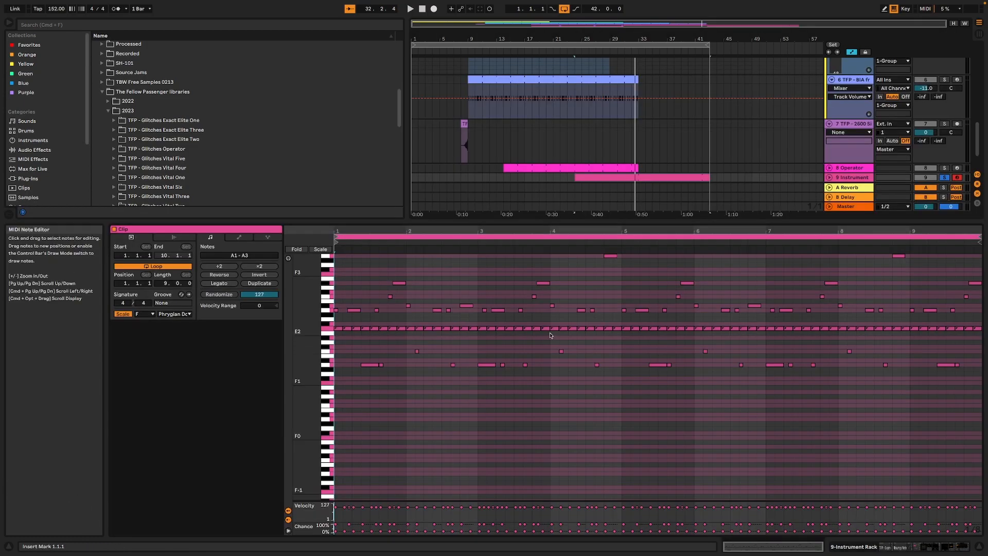
{"action": "key", "text": "space"}
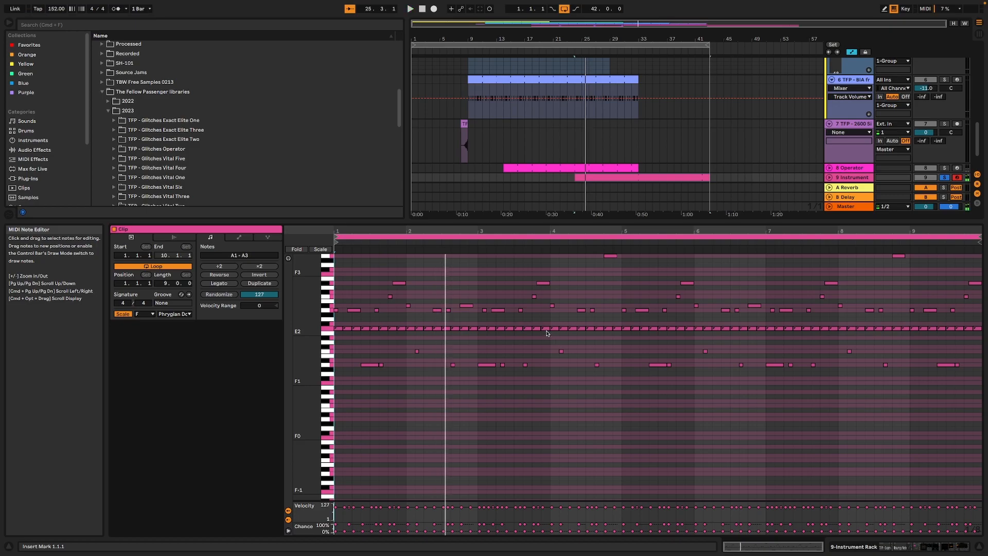
{"action": "left_click", "coordinate": [368, 338]}
{"action": "left_click", "coordinate": [324, 330]}
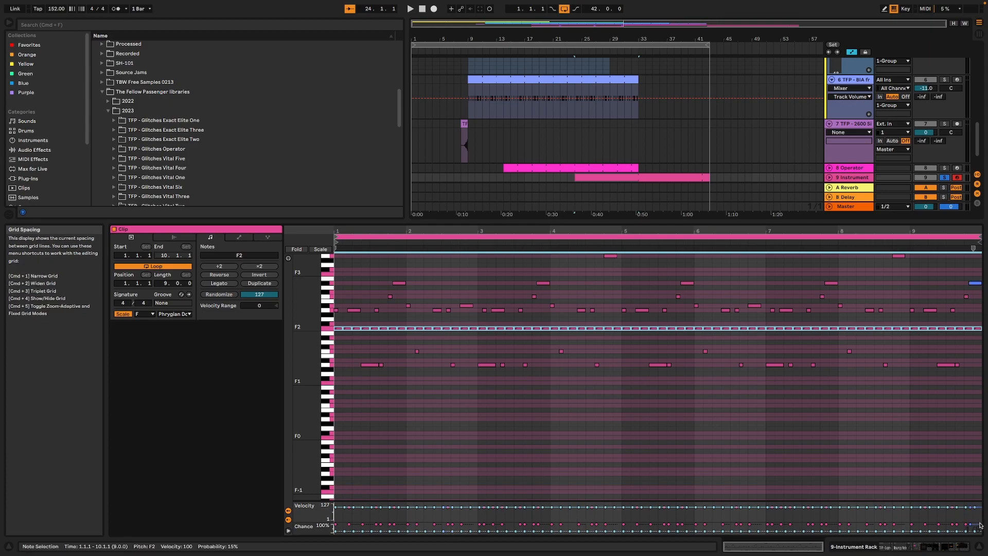
Return to the track 9 devices and check the Random and Bouncy Notes devices while auditioning the part.
{"action": "key", "text": "shift+Tab"}
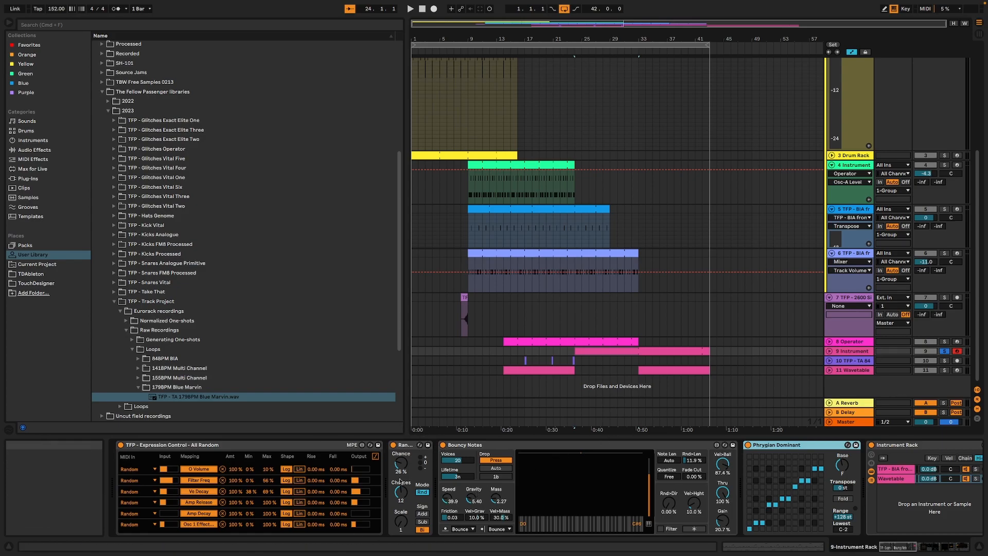
{"action": "left_click", "coordinate": [404, 445]}
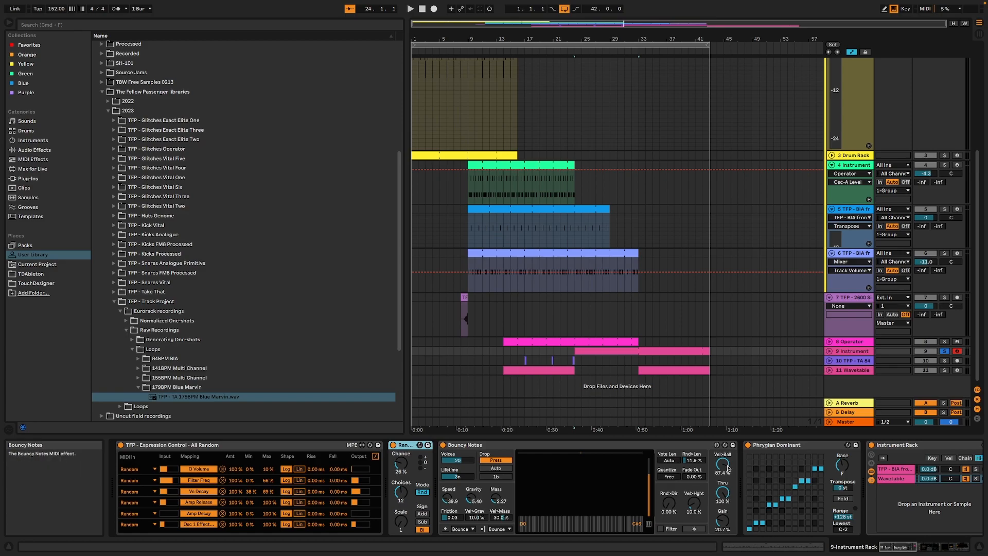
{"action": "left_click", "coordinate": [483, 452]}
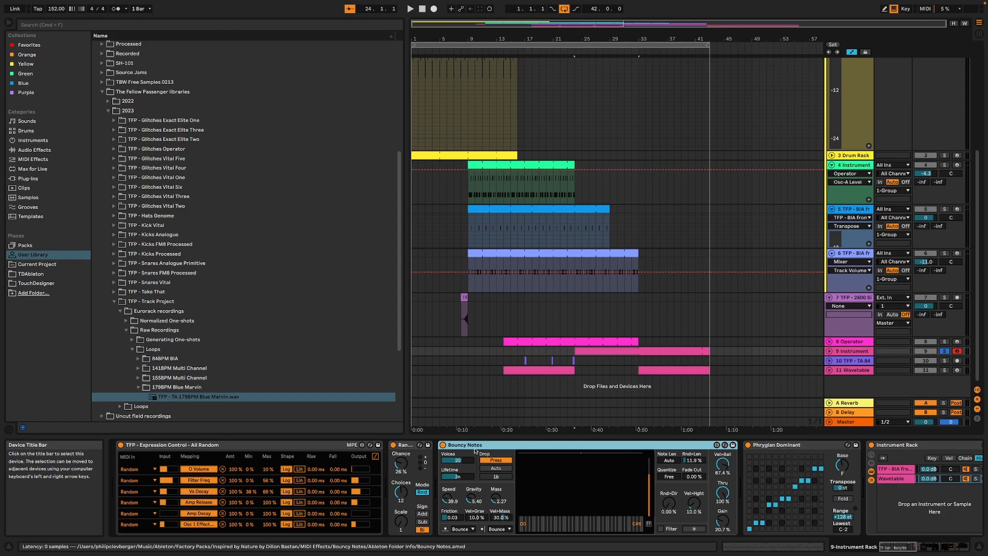
{"action": "key", "text": "space"}
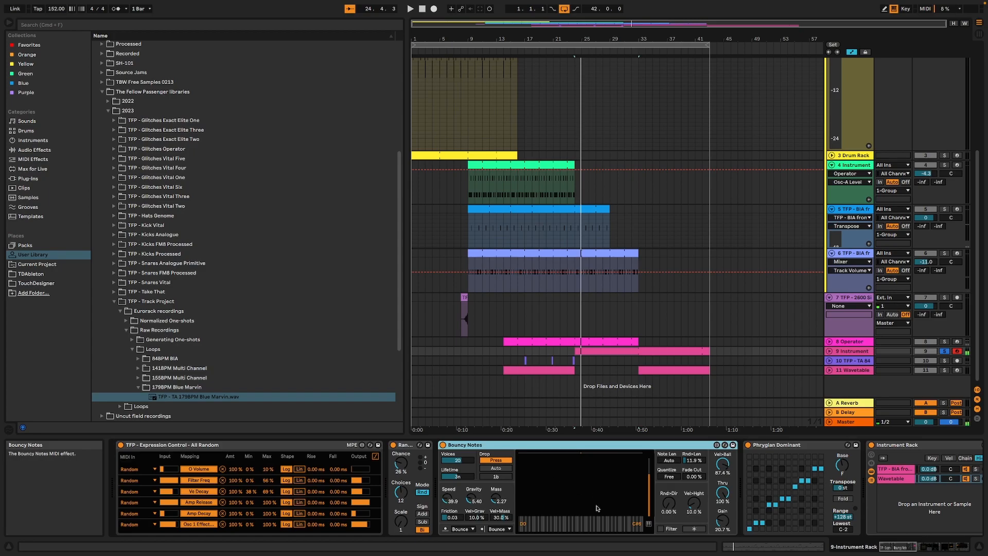
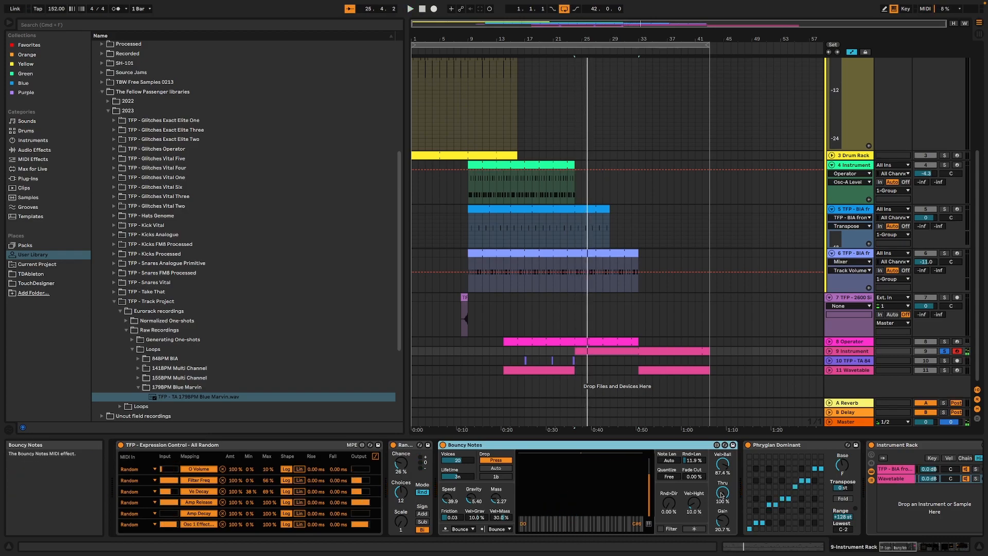
Examine the rack's TFP - BIA chain, including its Sampler Pitch/Osc settings, and its Wavetable chain while auditioning the part.
{"action": "left_click_drag", "start_coordinate": [898, 545], "coordinate": [920, 543]}
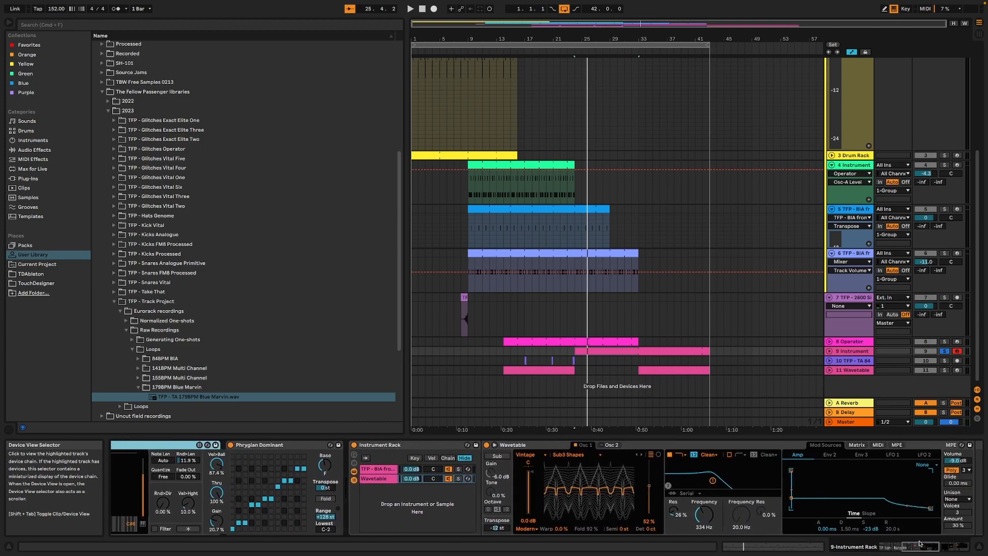
{"action": "left_click", "coordinate": [367, 471]}
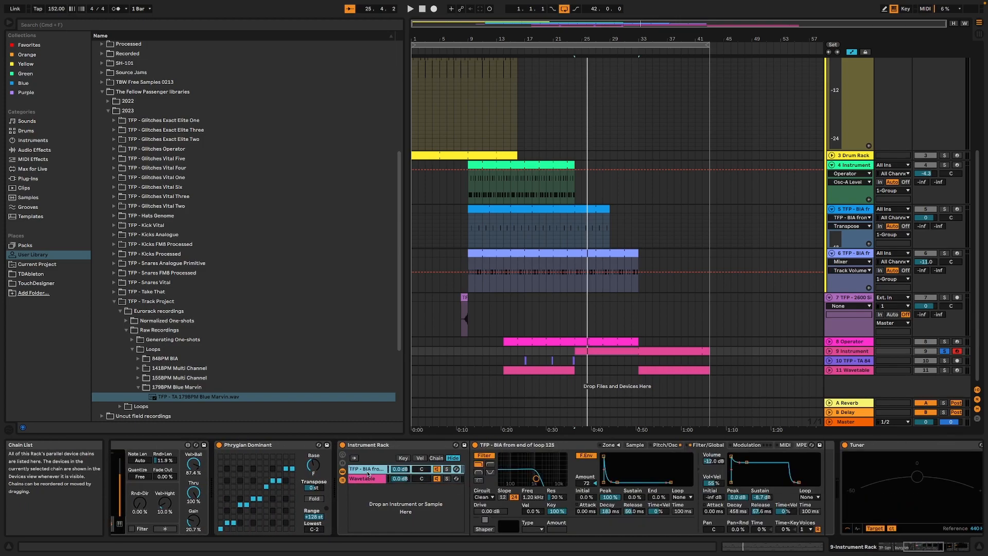
{"action": "key", "text": "space"}
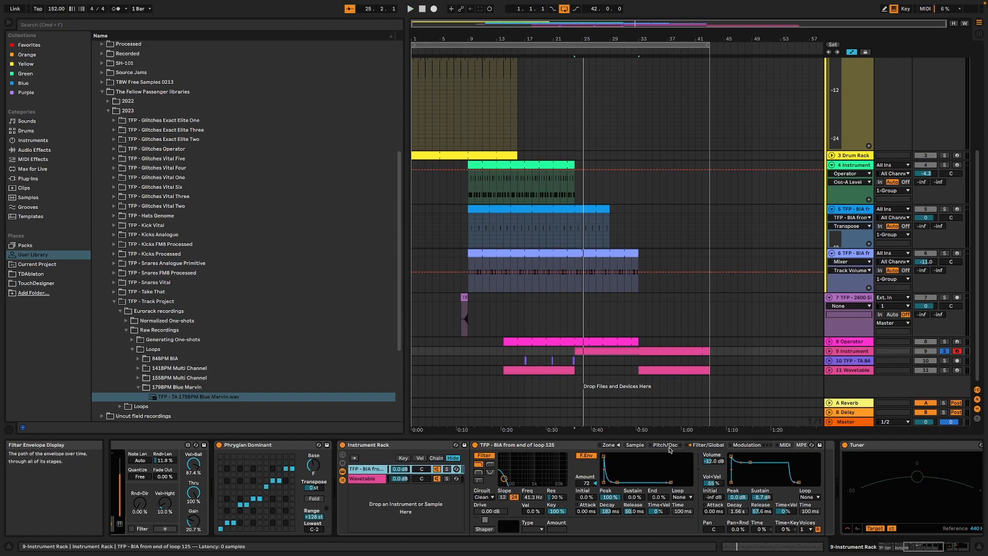
{"action": "left_click", "coordinate": [666, 445]}
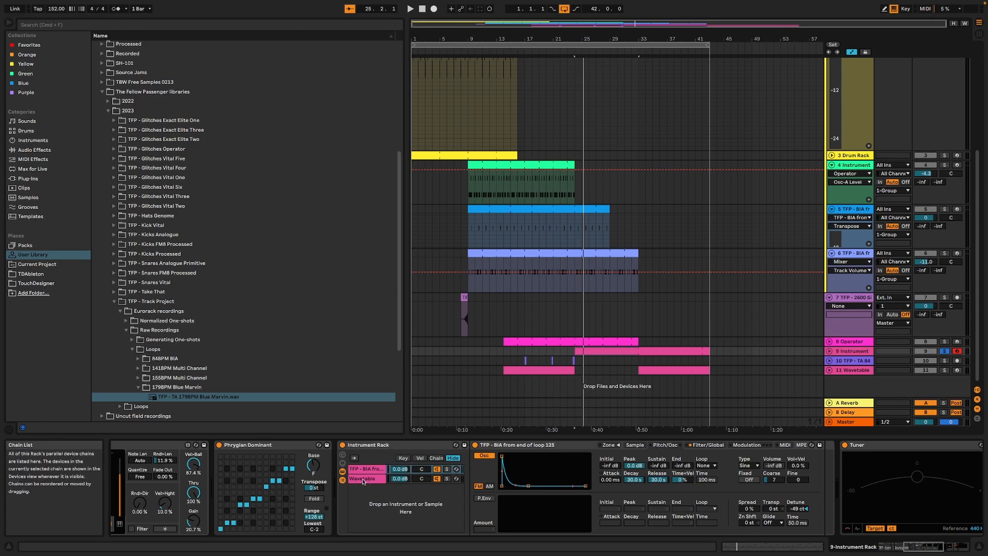
{"action": "key", "text": "space"}
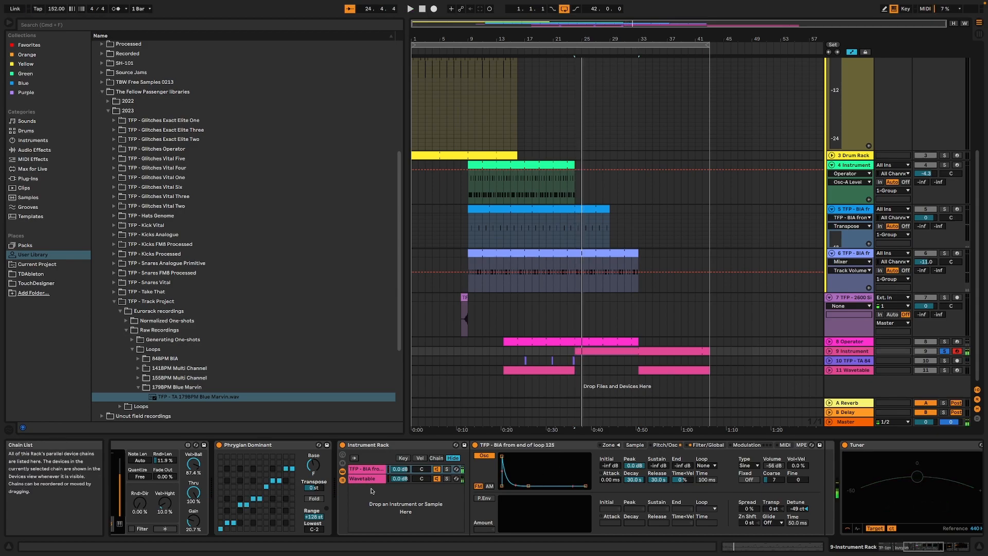
{"action": "left_click", "coordinate": [370, 478]}
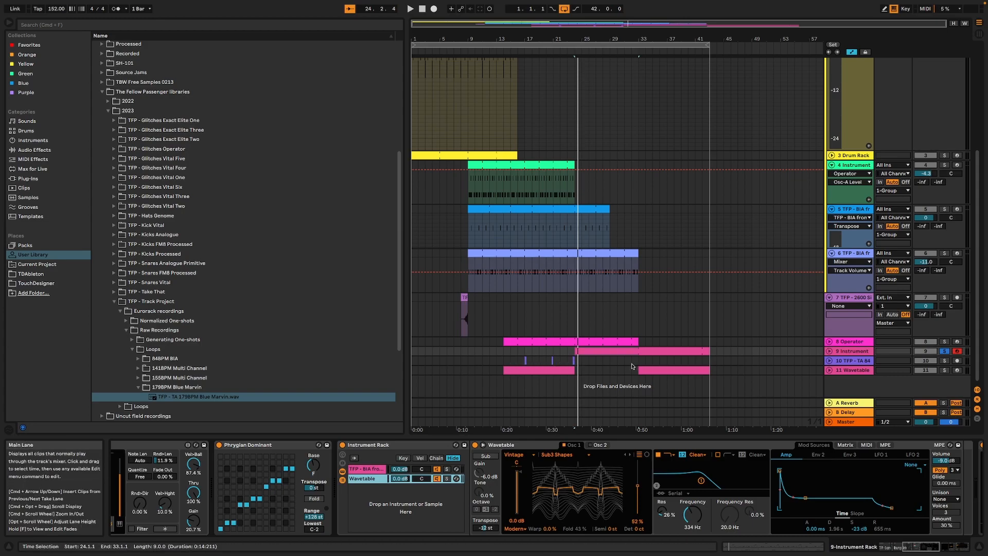
Solo the Wavetable track 11, unfold it, and audition its last clip from about bar 34.
{"action": "left_click", "coordinate": [944, 369]}
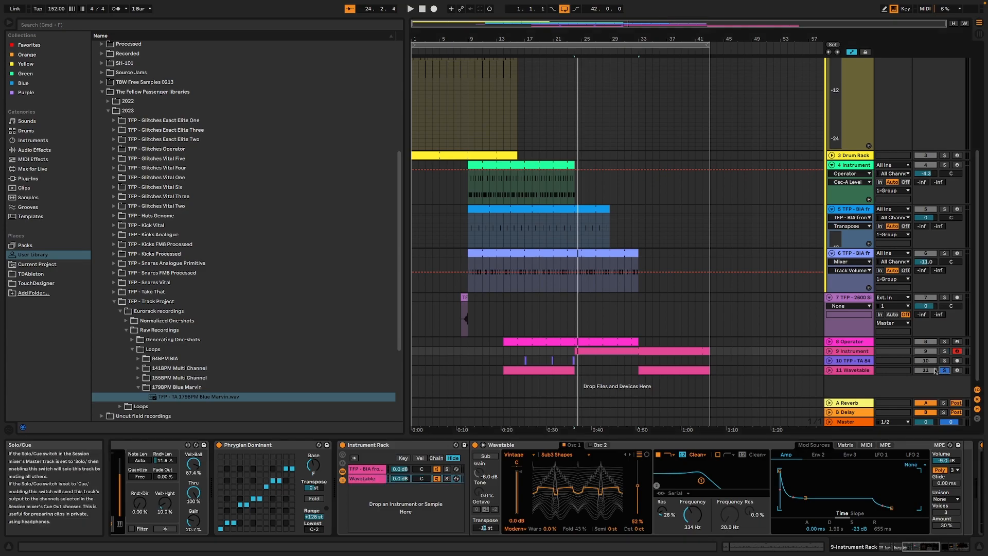
{"action": "left_click", "coordinate": [675, 370]}
{"action": "left_click", "coordinate": [829, 370]}
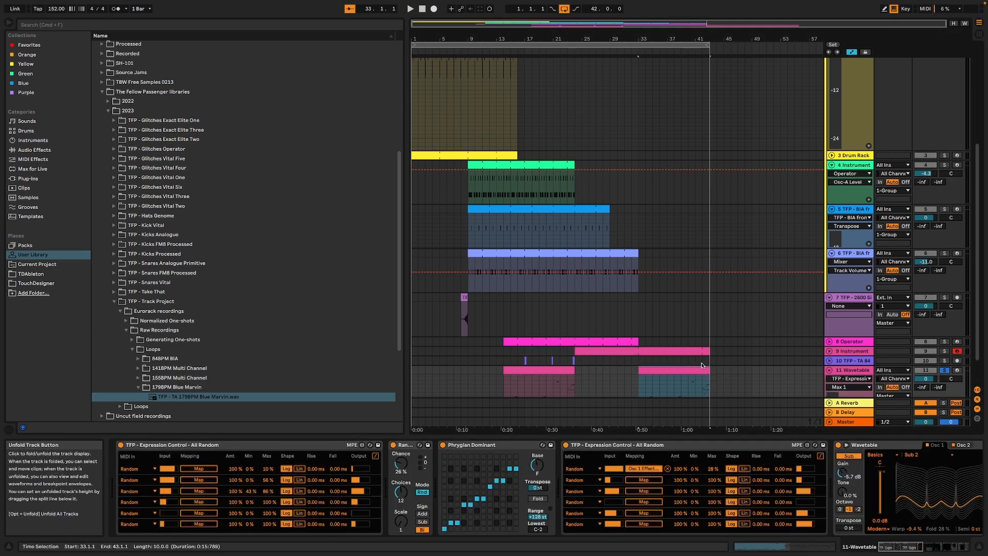
{"action": "scroll", "coordinate": [701, 364], "scroll_direction": "down", "scroll_amount": 3}
{"action": "left_click", "coordinate": [646, 52]}
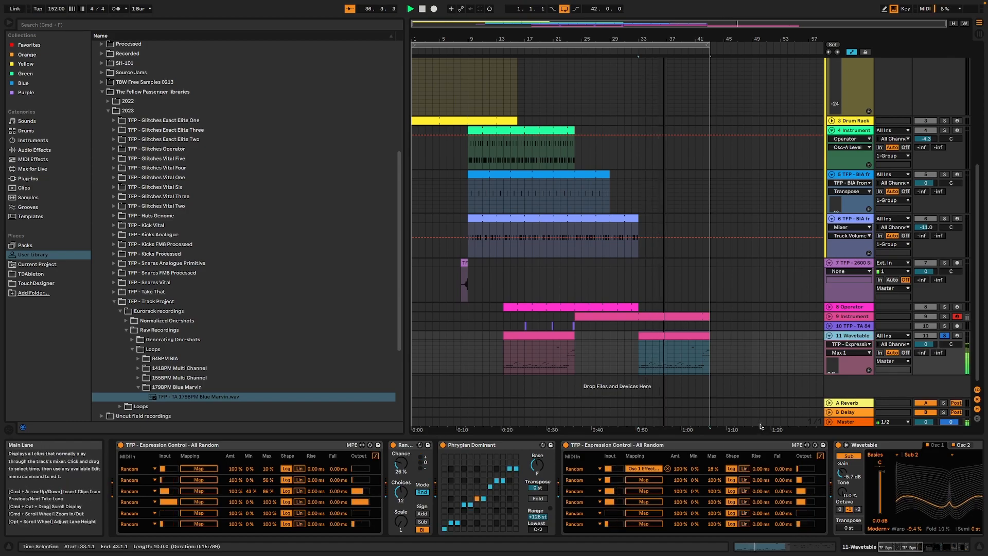
Show the notes of track 11's last clip, replay it, and select all F0 notes to check their probability.
{"action": "double_click", "coordinate": [668, 335]}
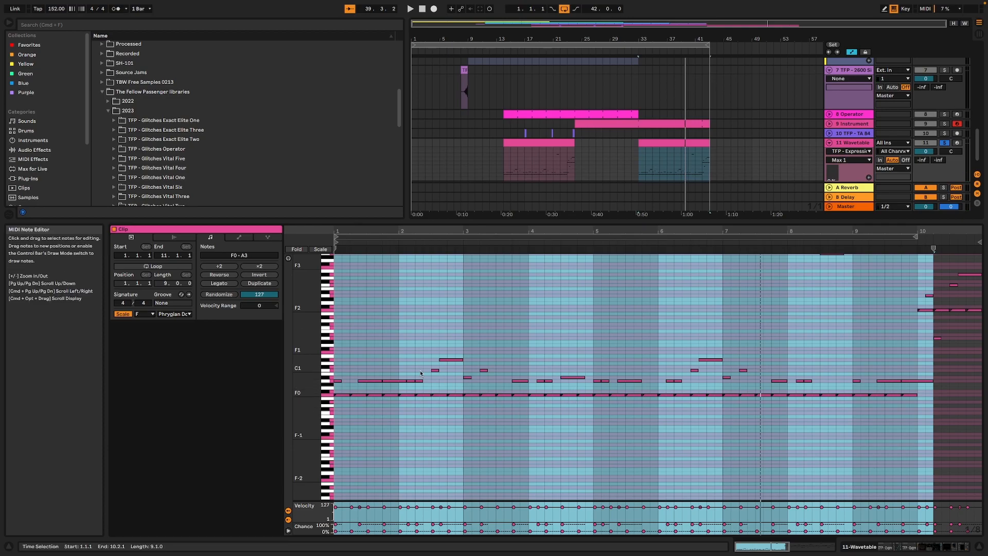
{"action": "left_click", "coordinate": [471, 419]}
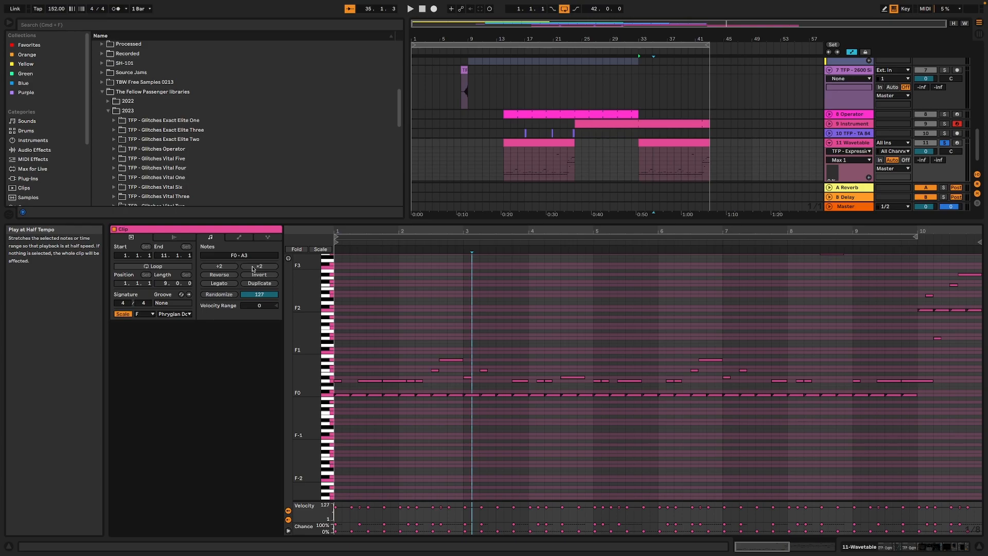
{"action": "key", "text": "space"}
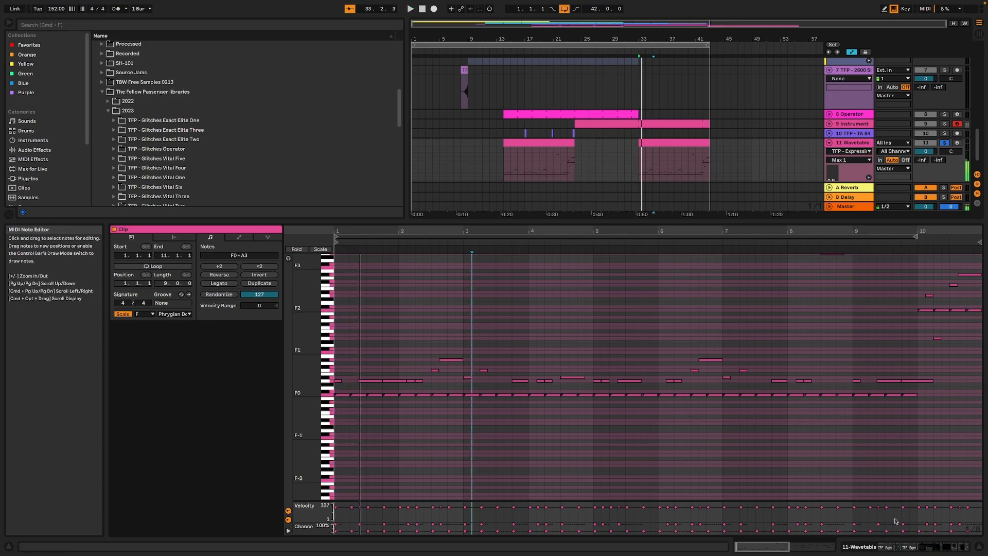
{"action": "left_click", "coordinate": [331, 398]}
{"action": "key", "text": "space"}
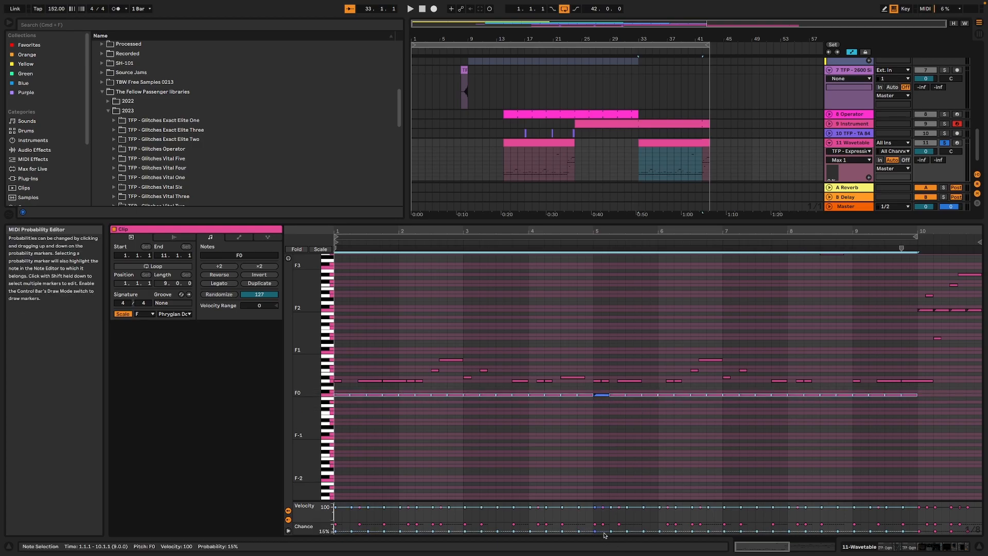
Examine the track 11 device chain from Expression Control and Random through Wavetable, Saturator, FabFilter Pro-Q 3 and Utility.
{"action": "key", "text": "shift+Tab"}
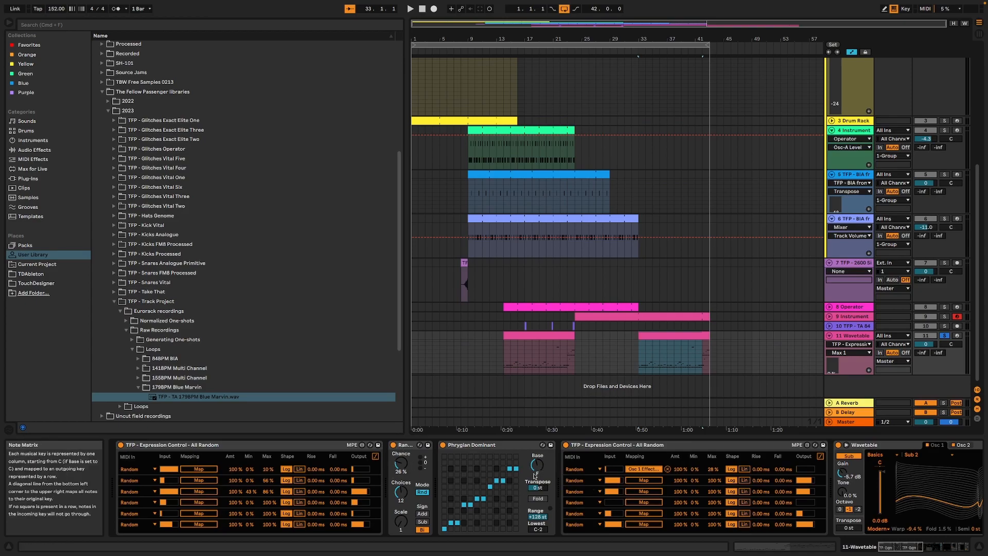
{"action": "left_click", "coordinate": [917, 547]}
{"action": "left_click", "coordinate": [917, 548]}
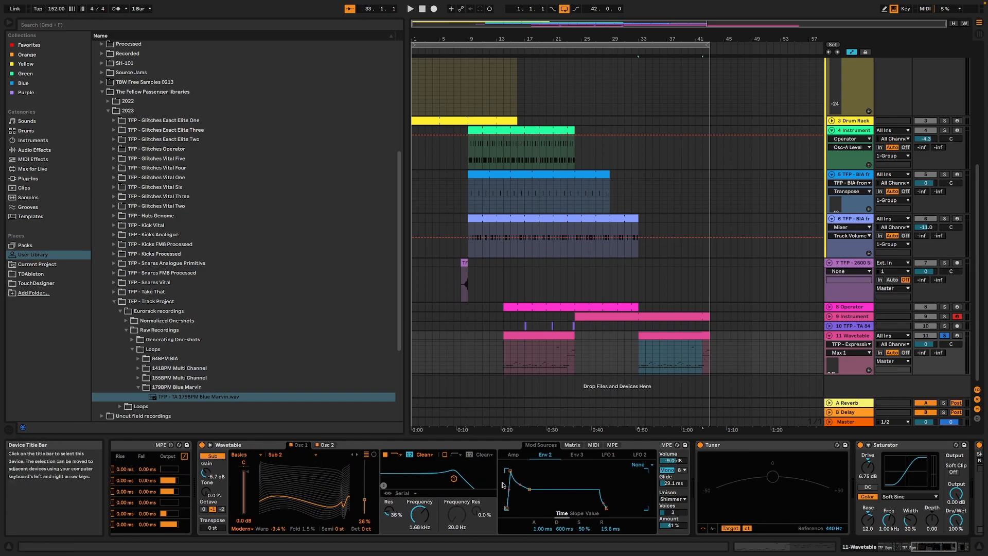
{"action": "left_click_drag", "start_coordinate": [922, 546], "coordinate": [933, 545]}
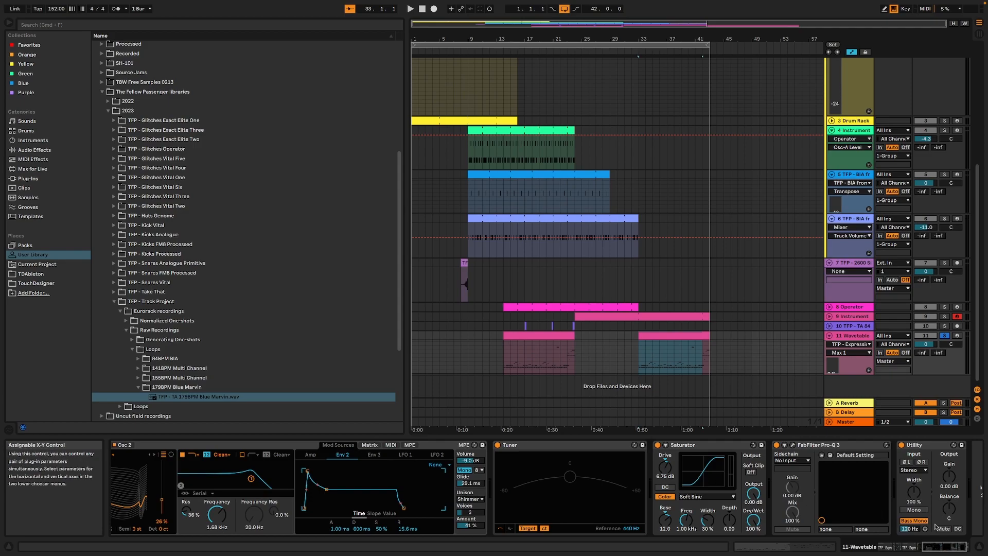
{"action": "left_click_drag", "start_coordinate": [941, 546], "coordinate": [954, 546]}
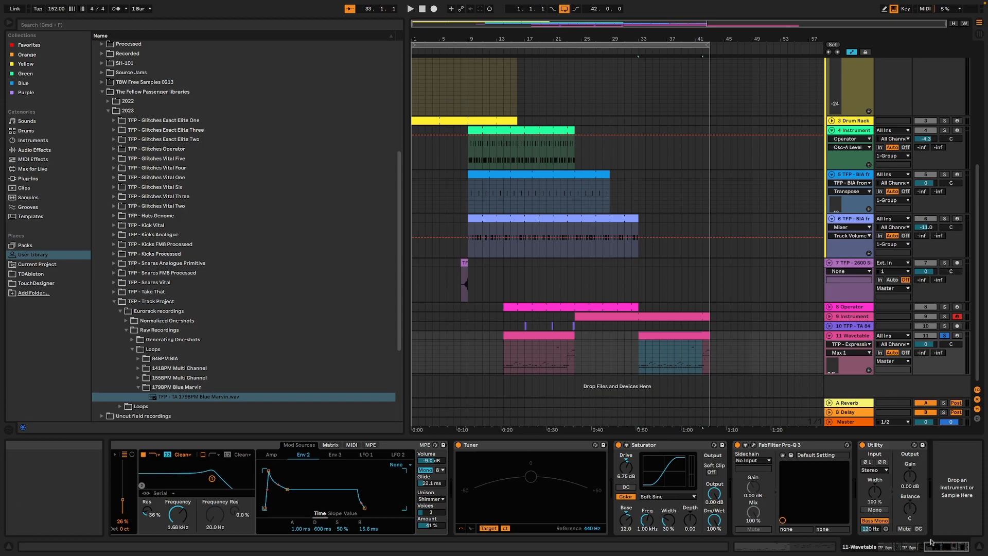
{"action": "left_click", "coordinate": [915, 546]}
{"action": "left_click_drag", "start_coordinate": [929, 545], "coordinate": [933, 545]}
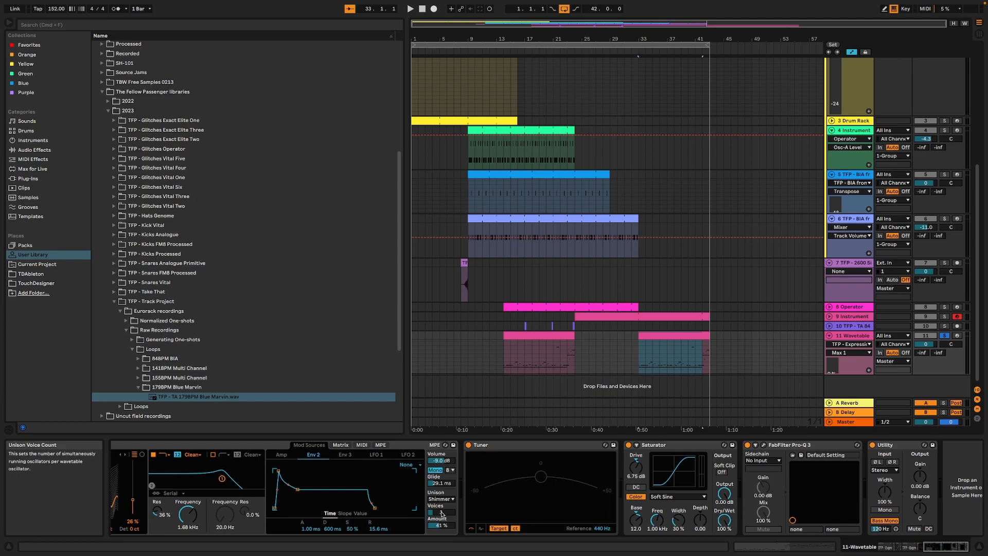
{"action": "mouse_move", "coordinate": [957, 548]}
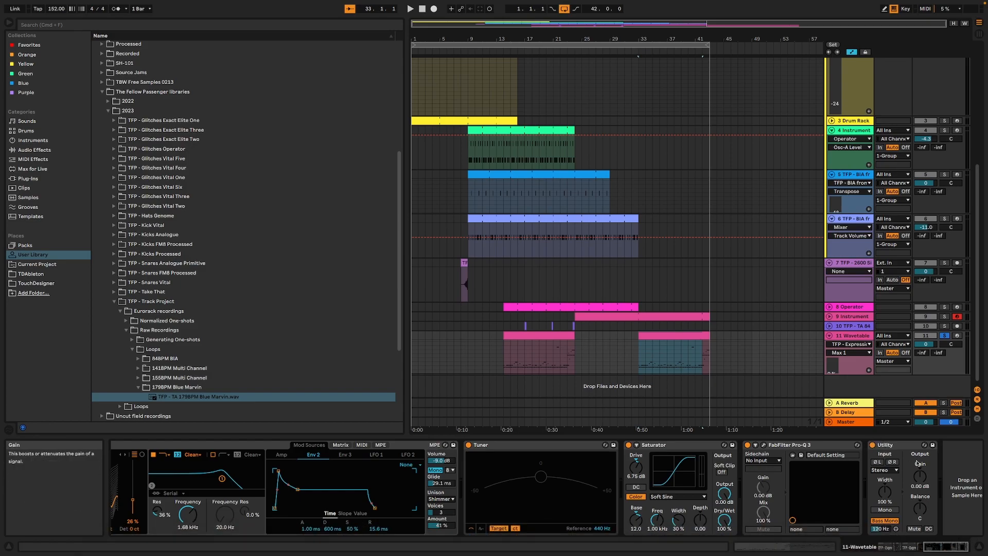
Open another recent Live Set without saving the changes to "6 Week challenge 6".
{"action": "mouse_move", "coordinate": [206, 3]}
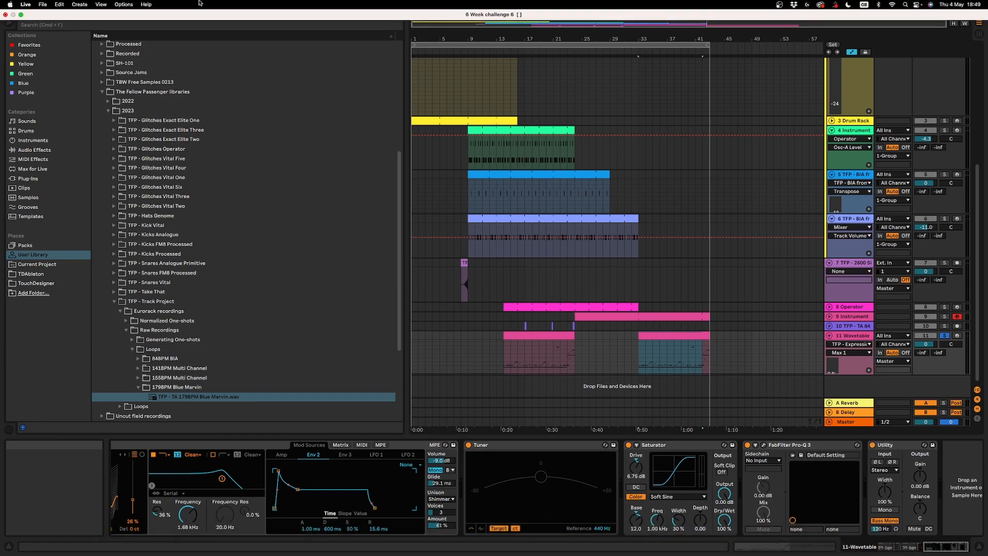
{"action": "left_click", "coordinate": [42, 4]}
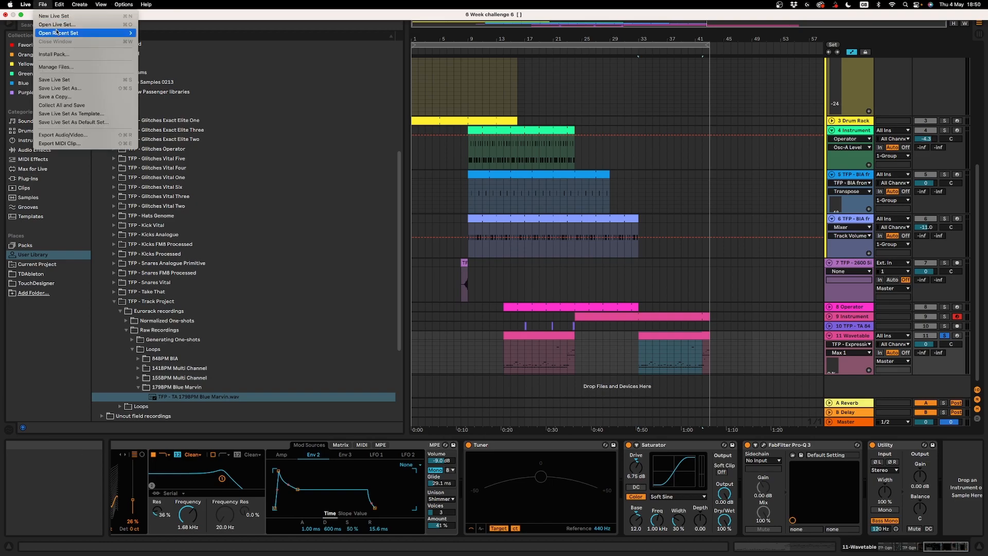
{"action": "mouse_move", "coordinate": [77, 32]}
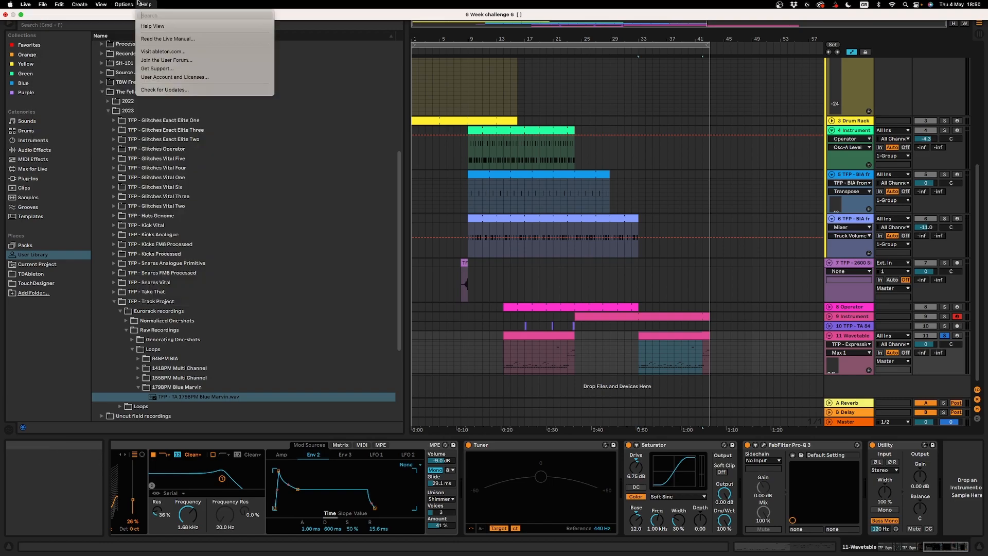
{"action": "mouse_move", "coordinate": [8, 4]}
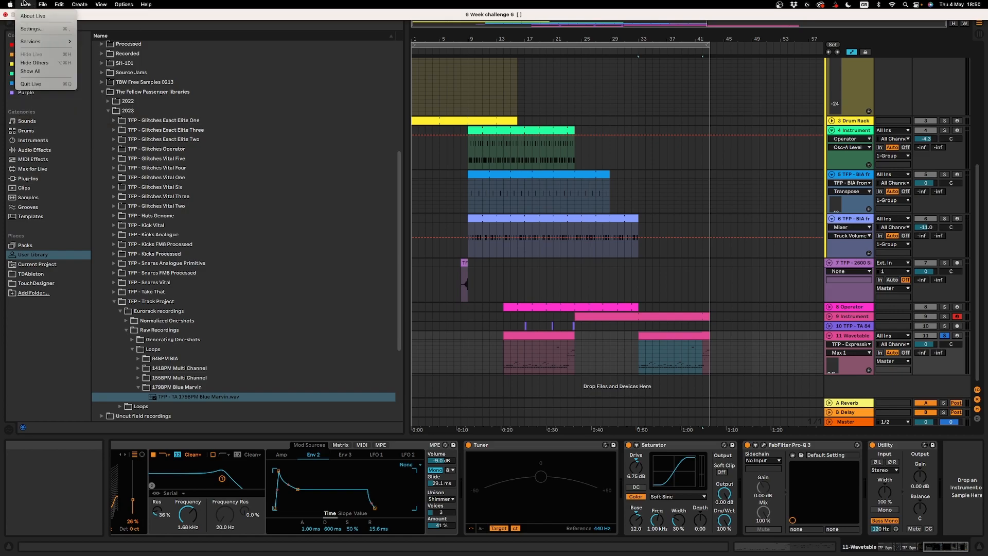
{"action": "mouse_move", "coordinate": [43, 4]}
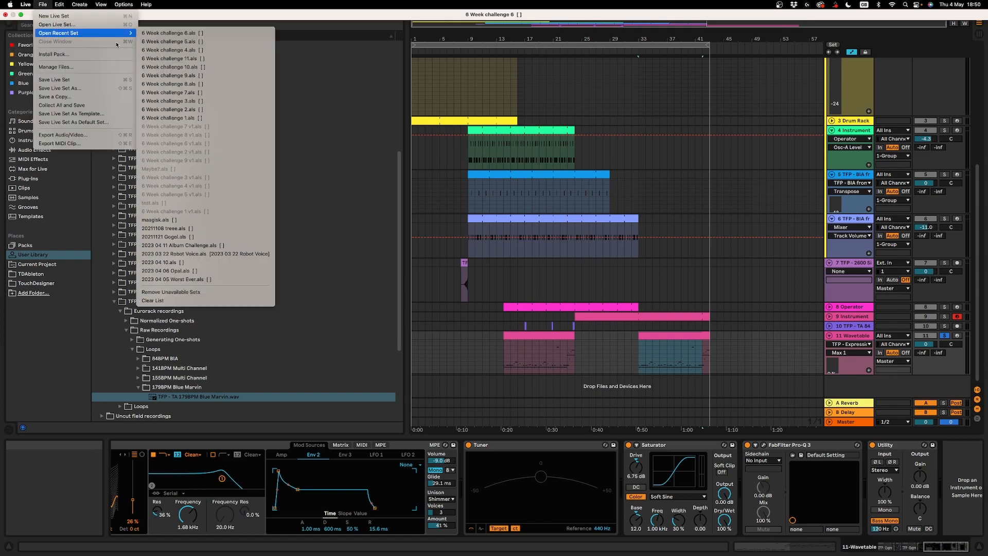
{"action": "left_click", "coordinate": [367, 185]}
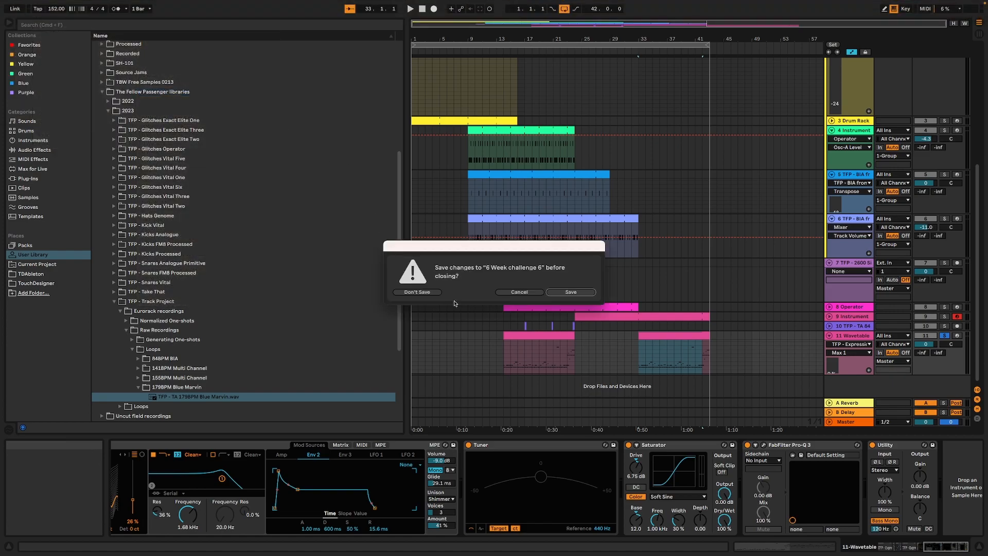
{"action": "left_click", "coordinate": [414, 292]}
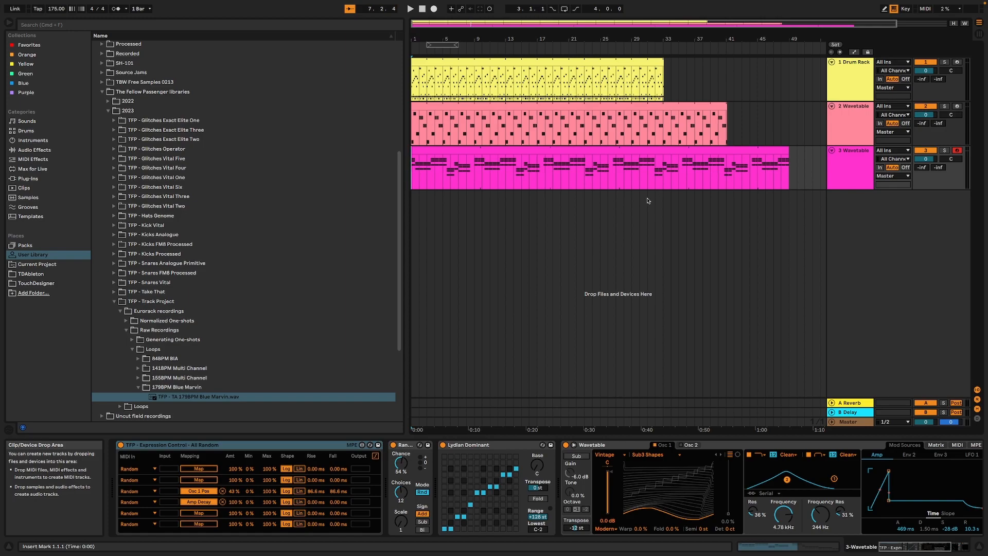
Audition the new set, briefly with the Drum Rack track soloed, and with all three tracks together before stopping playback.
{"action": "left_click", "coordinate": [944, 62]}
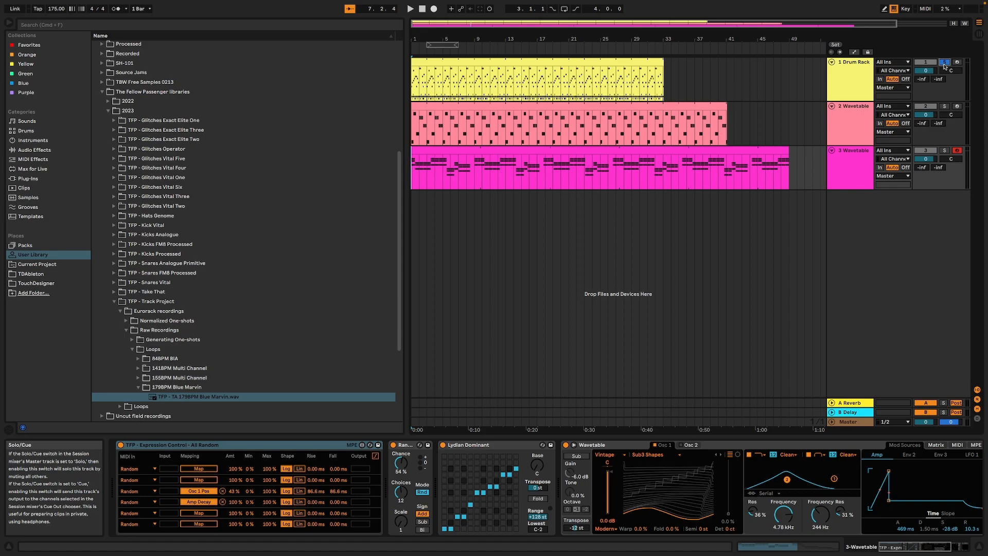
{"action": "key", "text": "space"}
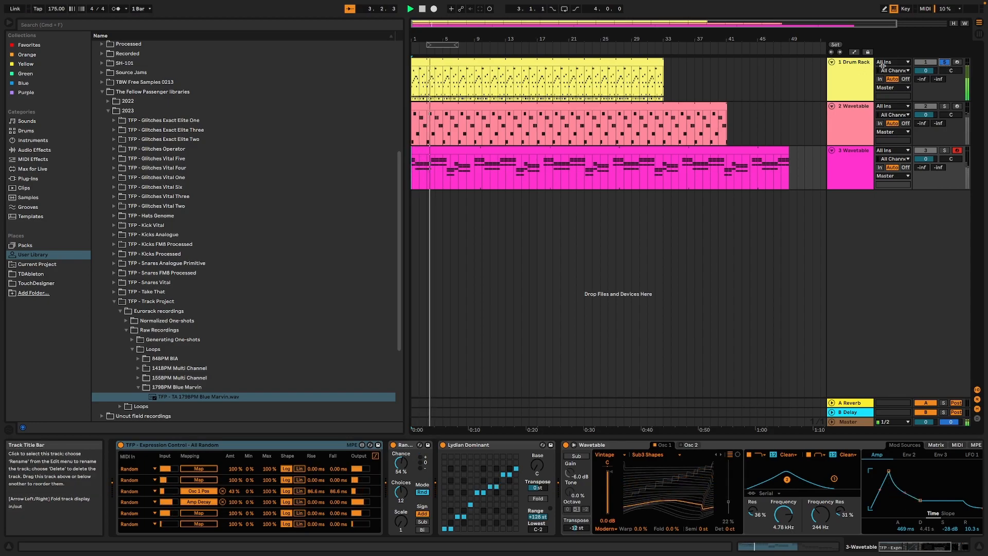
{"action": "left_click", "coordinate": [941, 62]}
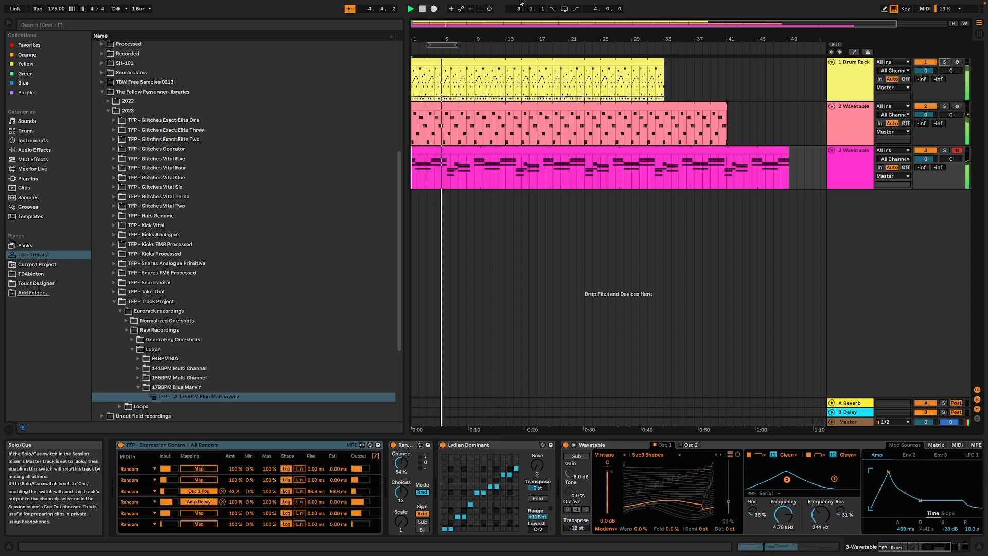
{"action": "left_click", "coordinate": [422, 9]}
{"action": "left_click", "coordinate": [411, 9]}
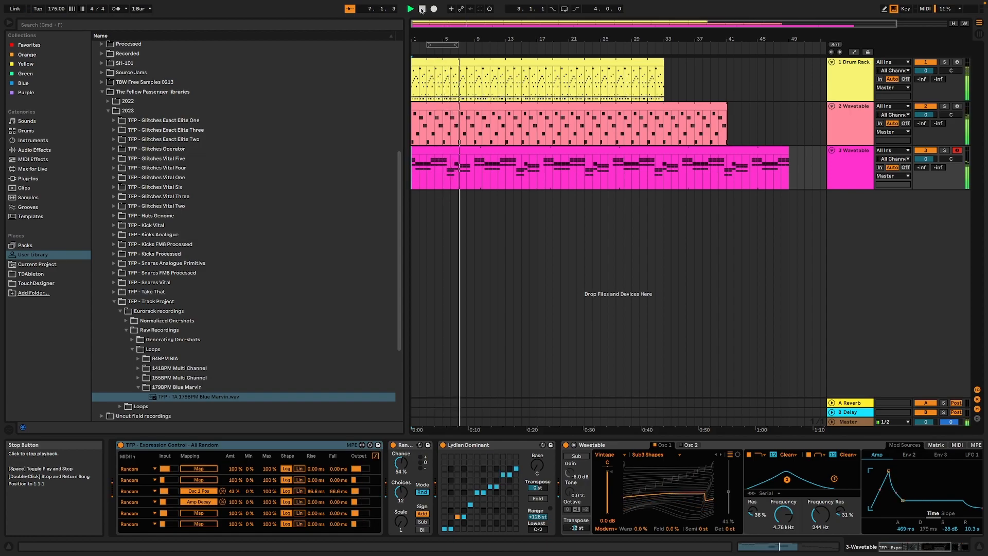
Show the Drum Rack track's devices, solo the track and audition the drum part from the start.
{"action": "left_click", "coordinate": [850, 78]}
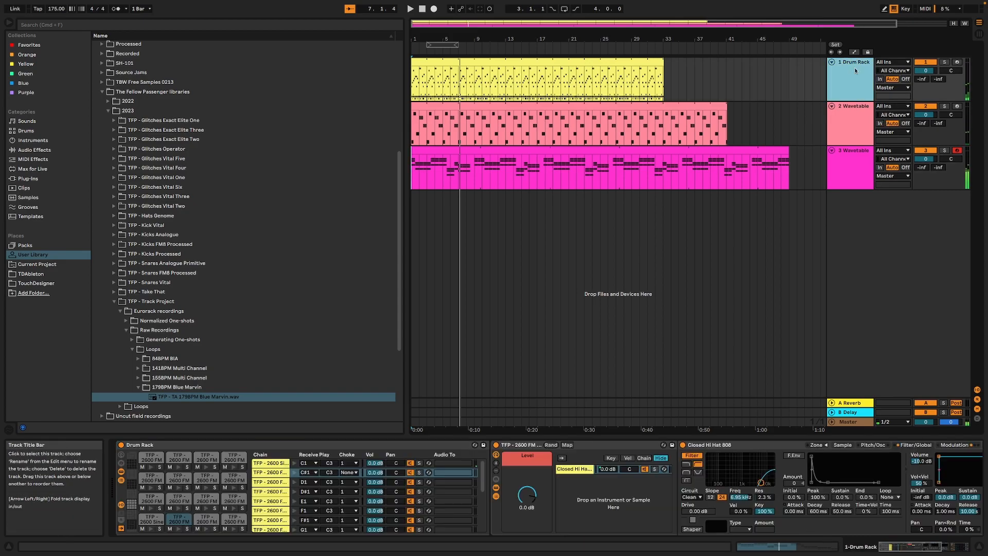
{"action": "left_click", "coordinate": [946, 62]}
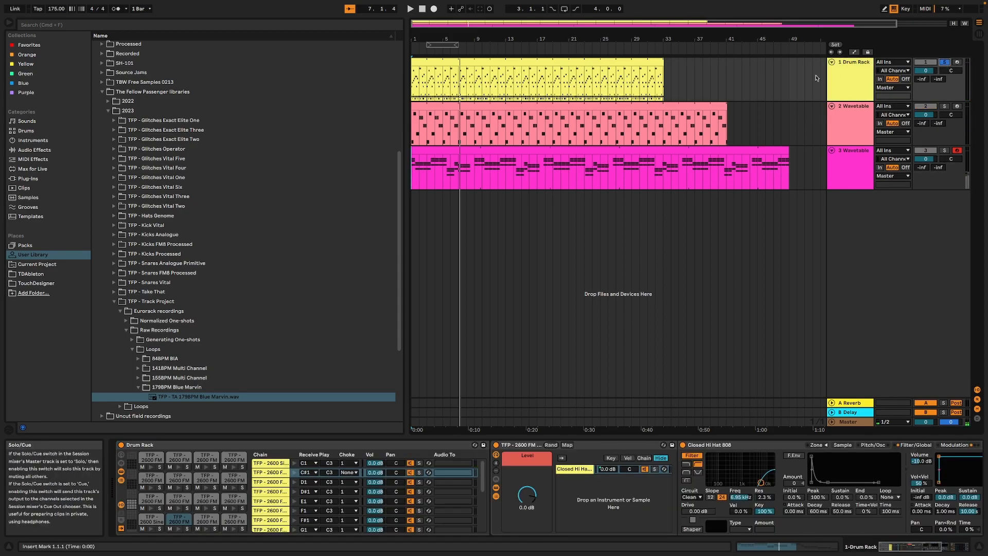
{"action": "key", "text": "space"}
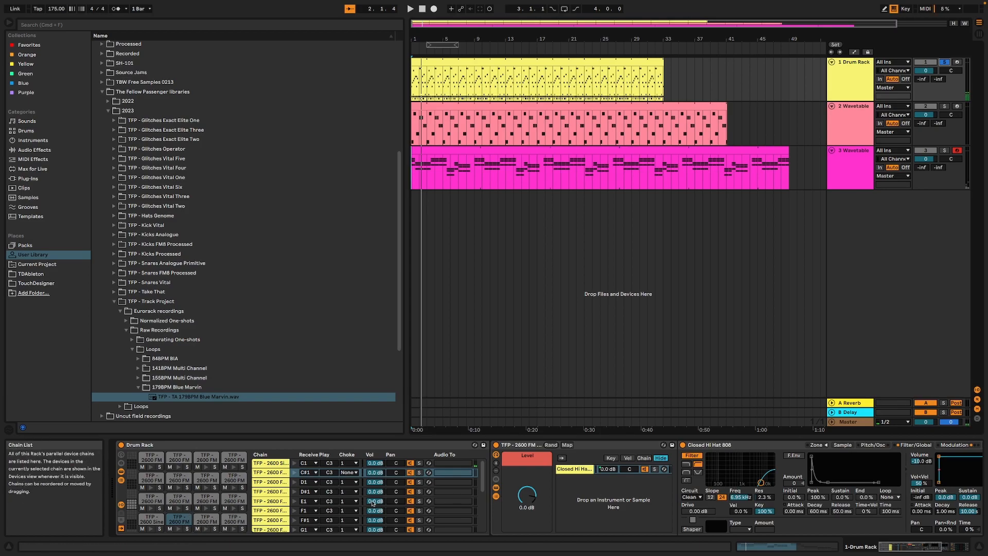
Examine the Drum Rack's 2600 Sine chain, from its Expression Control mappings to the three Multiband Dynamics chains in its Audio Effect Rack.
{"action": "left_click", "coordinate": [276, 465]}
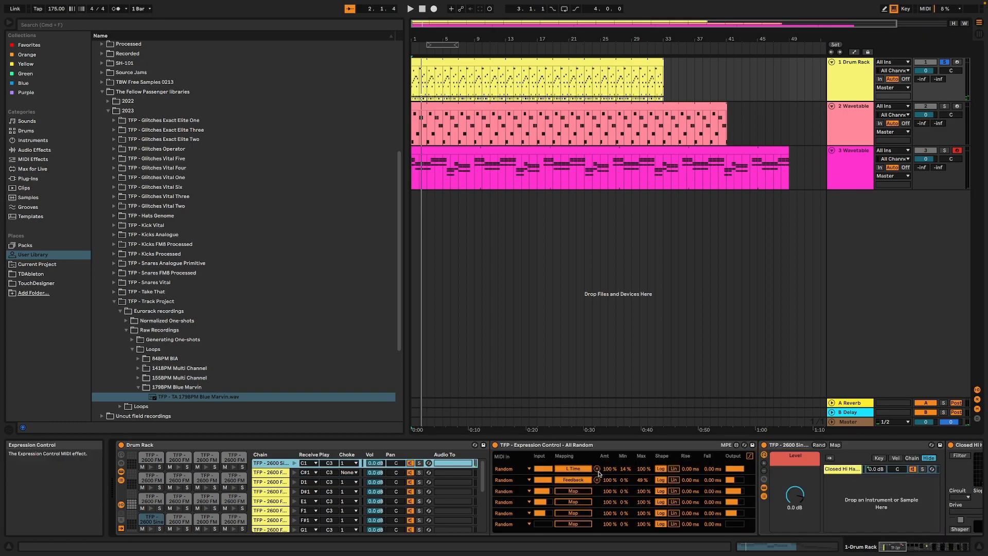
{"action": "left_click_drag", "start_coordinate": [892, 545], "coordinate": [926, 543]}
{"action": "left_click", "coordinate": [525, 488]}
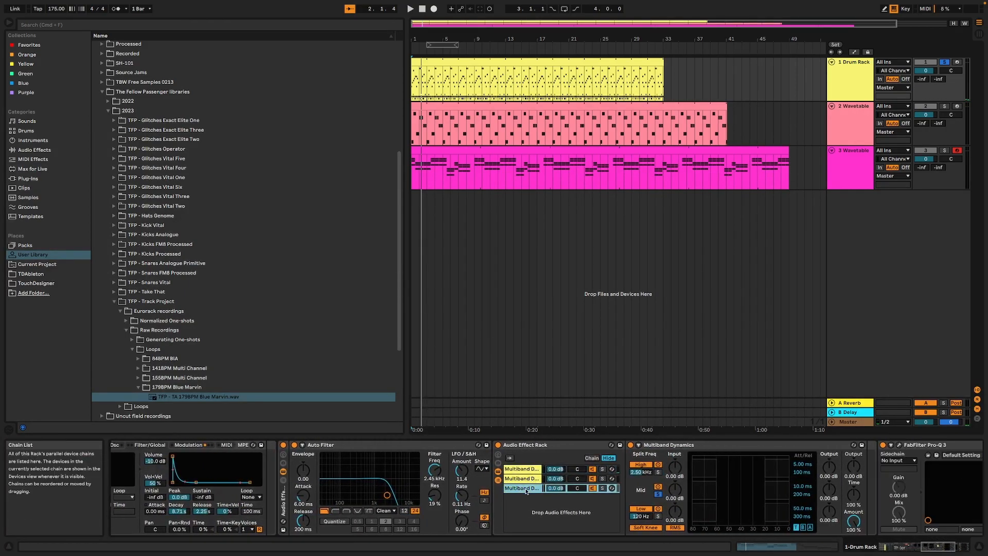
{"action": "left_click", "coordinate": [529, 479]}
{"action": "left_click", "coordinate": [533, 500]}
{"action": "left_click", "coordinate": [528, 488]}
{"action": "left_click", "coordinate": [530, 479]}
{"action": "left_click", "coordinate": [527, 469]}
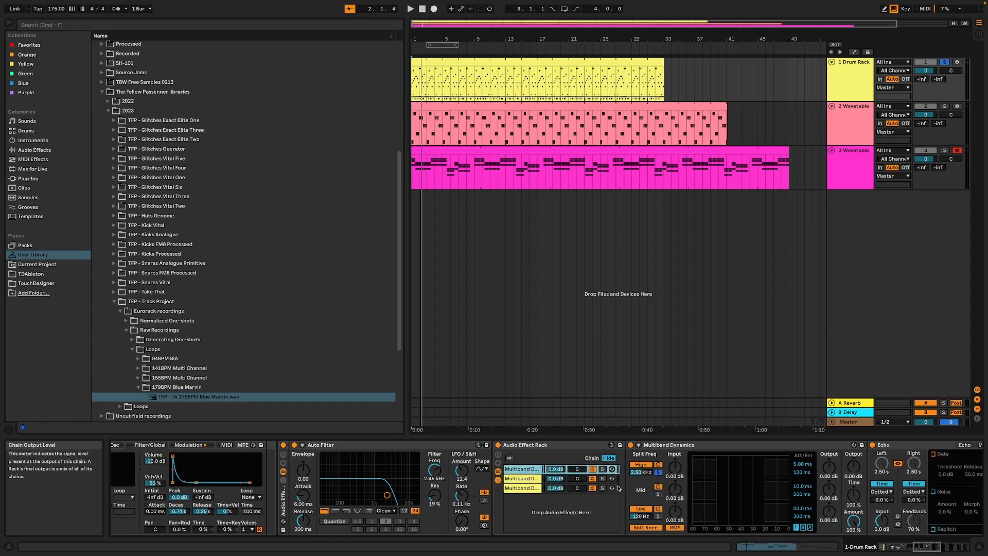
Compare the soloed band in each Multiband Dynamics chain and examine the Echo and FabFilter Pro-Q 3 devices that follow.
{"action": "left_click", "coordinate": [520, 490]}
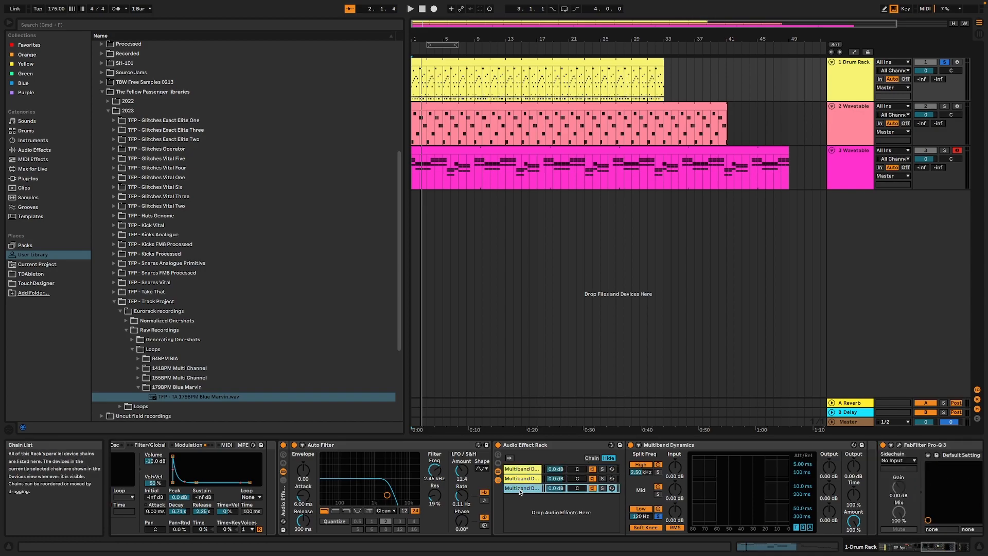
{"action": "left_click", "coordinate": [521, 479]}
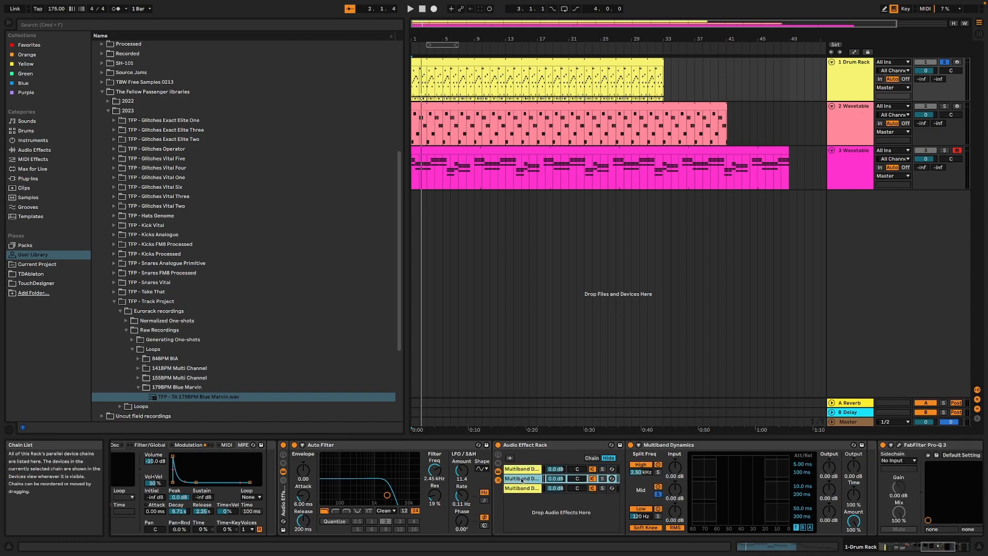
{"action": "left_click", "coordinate": [523, 469]}
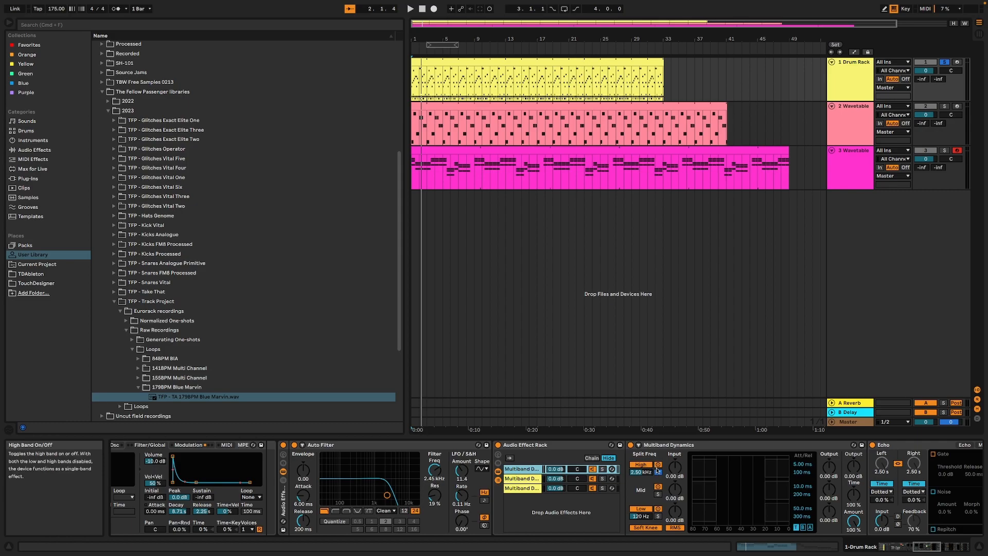
{"action": "left_click", "coordinate": [928, 545]}
{"action": "mouse_move", "coordinate": [928, 544]}
{"action": "left_mouse_down"}
{"action": "mouse_move", "coordinate": [948, 542]}
{"action": "mouse_move", "coordinate": [926, 542]}
{"action": "left_mouse_up"}
{"action": "left_click", "coordinate": [520, 482]}
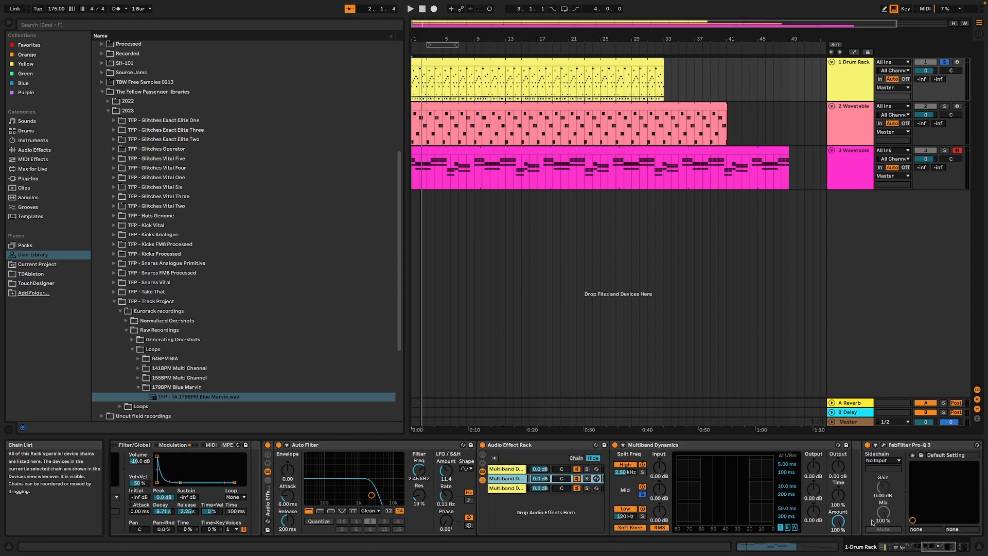
{"action": "left_click", "coordinate": [508, 487]}
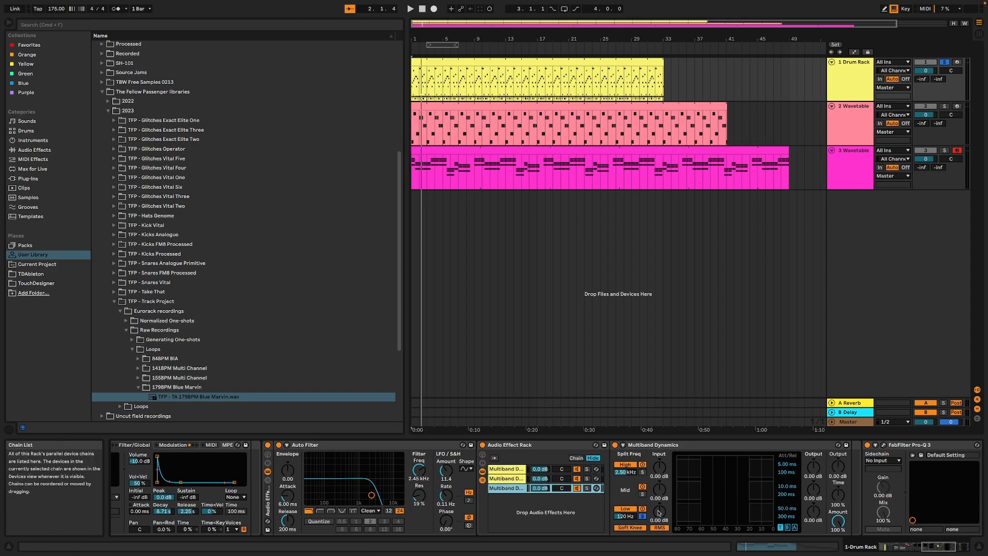
Replay the soloed drums and check the note probabilities in the Drum Rack clip, ending back at the device chain.
{"action": "left_click_drag", "start_coordinate": [944, 547], "coordinate": [905, 550]}
{"action": "key", "text": "space"}
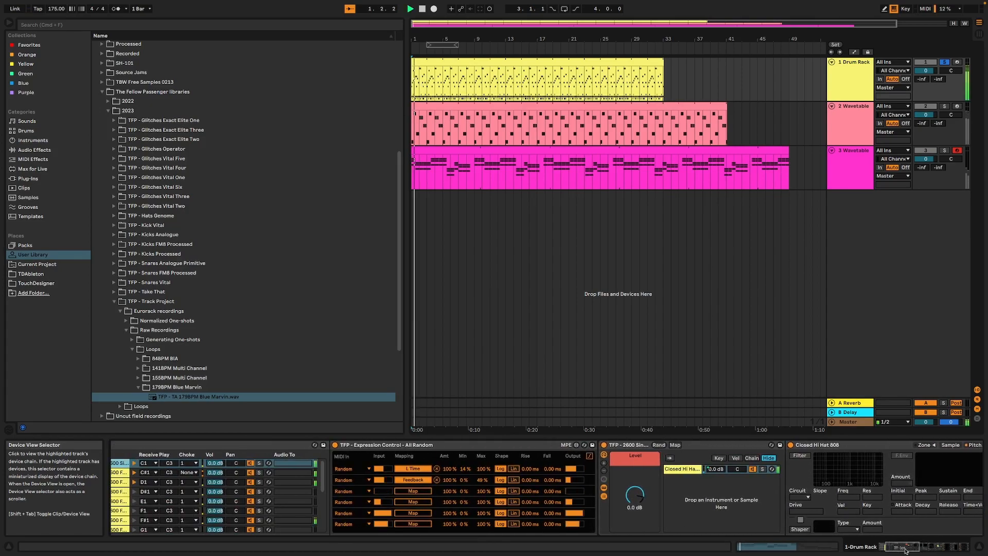
{"action": "double_click", "coordinate": [479, 62]}
{"action": "key", "text": "space"}
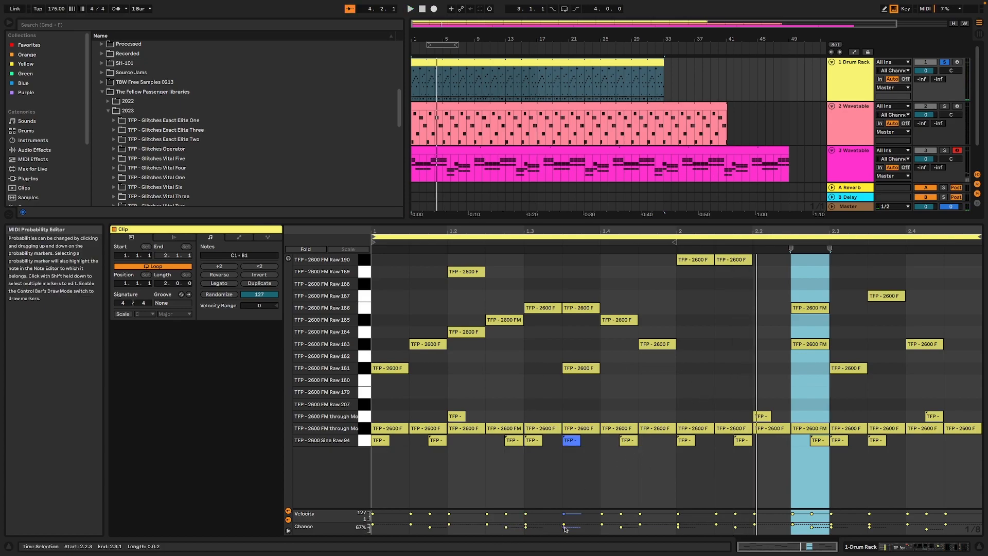
{"action": "left_click", "coordinate": [926, 546]}
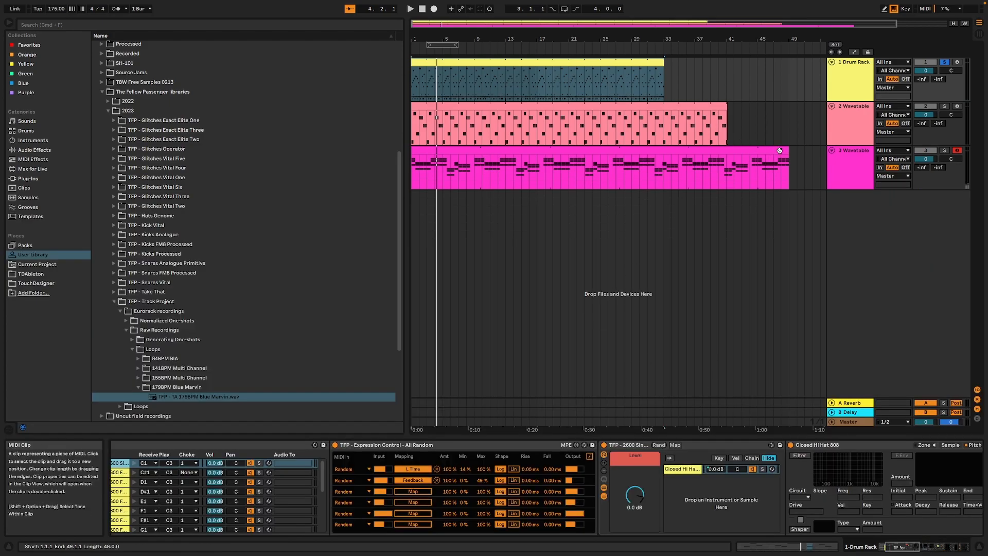
Audition the soloed Wavetable track 2 and examine its Osc 1 wavetable choice, Brds Dual Saw.
{"action": "left_click", "coordinate": [853, 109]}
{"action": "key", "text": "space"}
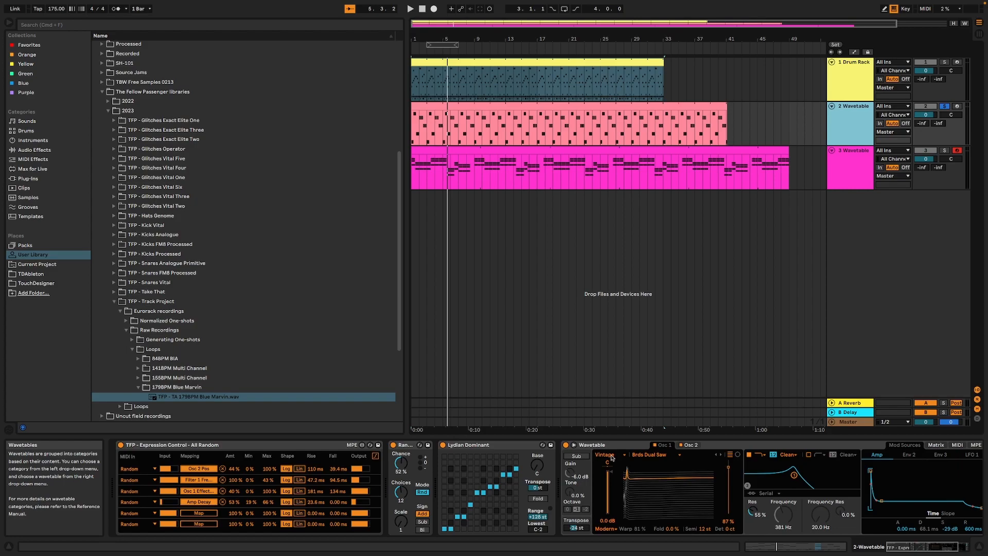
{"action": "left_click", "coordinate": [656, 456]}
{"action": "left_click", "coordinate": [656, 457]}
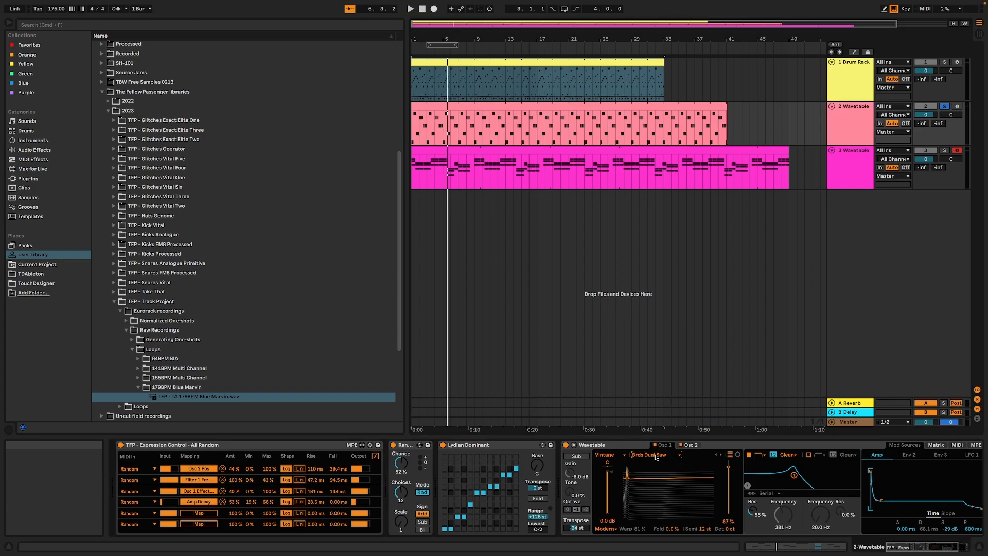
{"action": "key", "text": "space"}
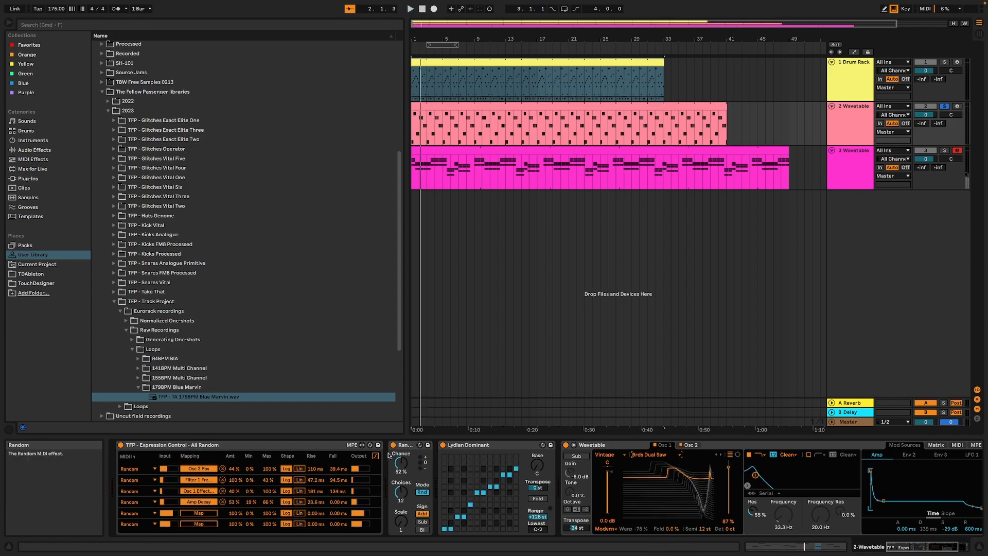
Show the notes of track 2's clip and adjust the note ruler to view a wider octave range.
{"action": "double_click", "coordinate": [508, 106]}
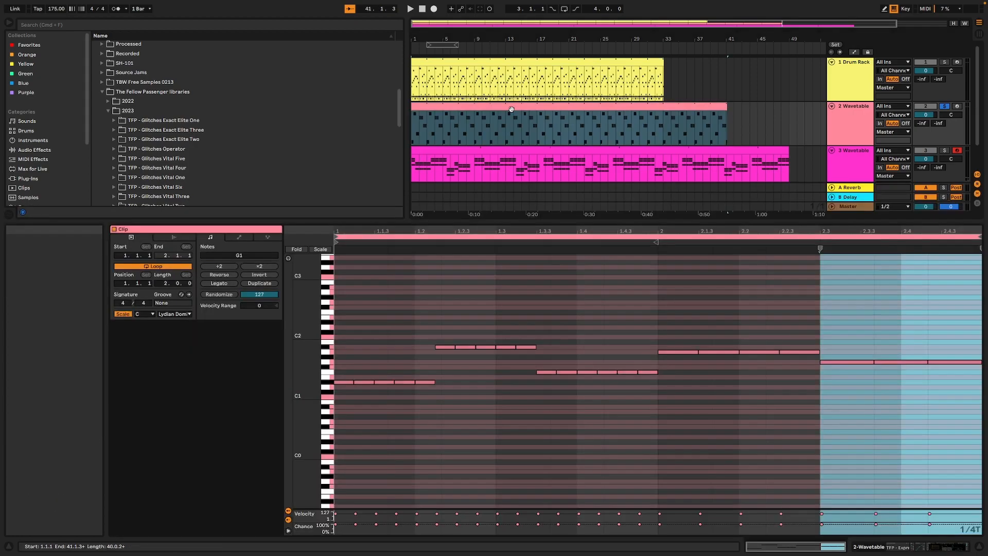
{"action": "scroll", "coordinate": [617, 411], "scroll_direction": "up", "scroll_amount": 2}
{"action": "scroll", "coordinate": [617, 412], "scroll_direction": "up", "scroll_amount": 5}
{"action": "scroll", "coordinate": [612, 411], "scroll_direction": "down", "scroll_amount": 4}
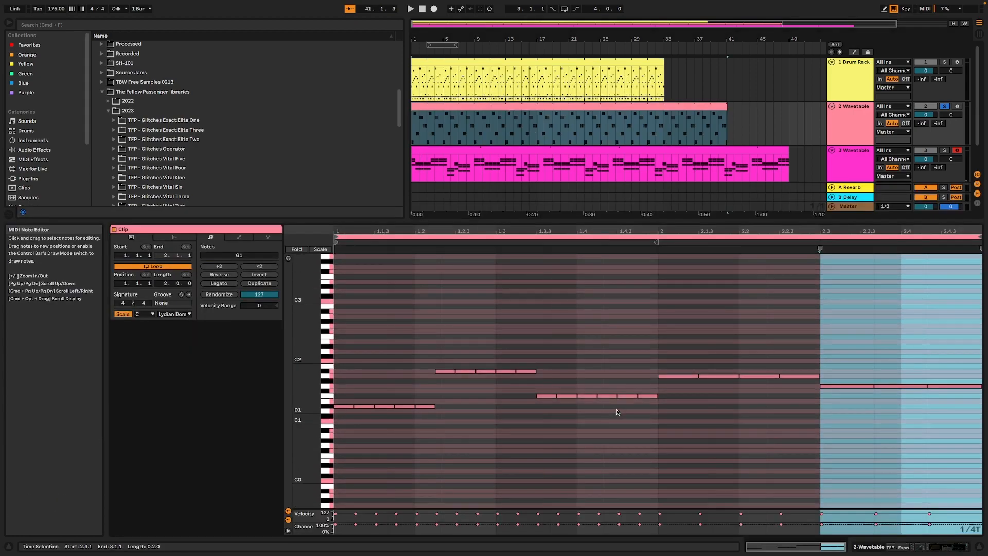
{"action": "mouse_move", "coordinate": [307, 388]}
{"action": "left_mouse_down"}
{"action": "mouse_move", "coordinate": [355, 388]}
{"action": "mouse_move", "coordinate": [272, 411]}
{"action": "mouse_move", "coordinate": [293, 387]}
{"action": "left_mouse_up"}
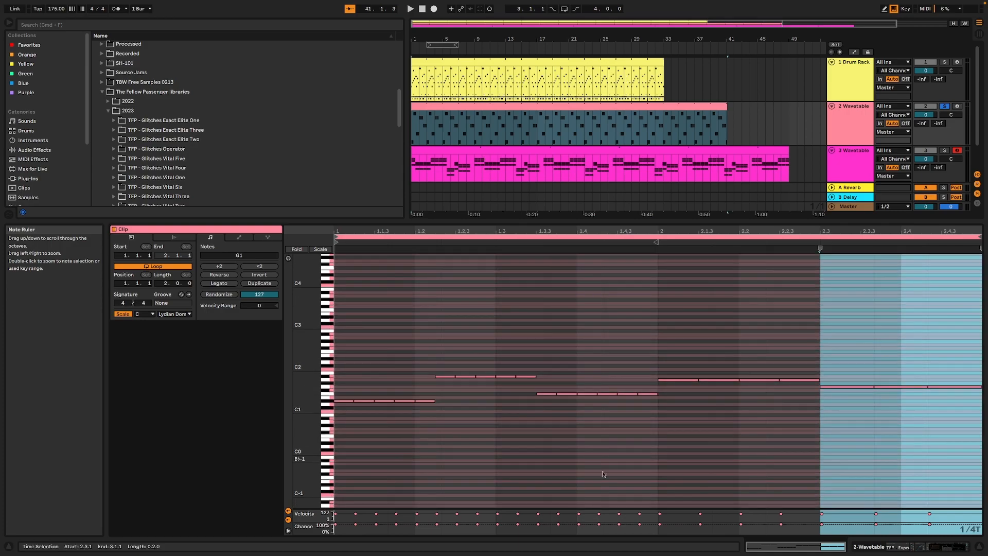
Replay track 2 while examining its Expression Control, Random, Lydian Dominant scale and Wavetable devices.
{"action": "left_click", "coordinate": [935, 547]}
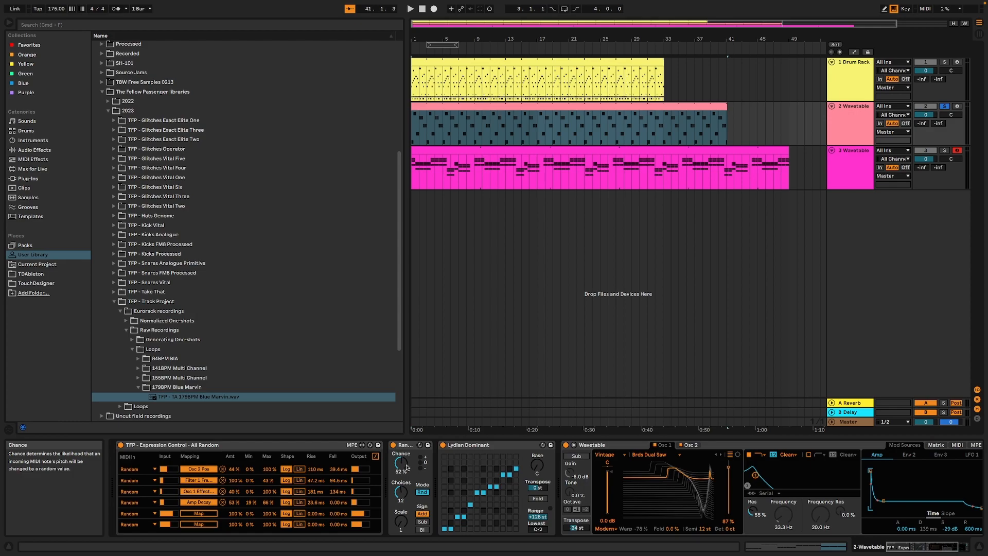
{"action": "key", "text": "space"}
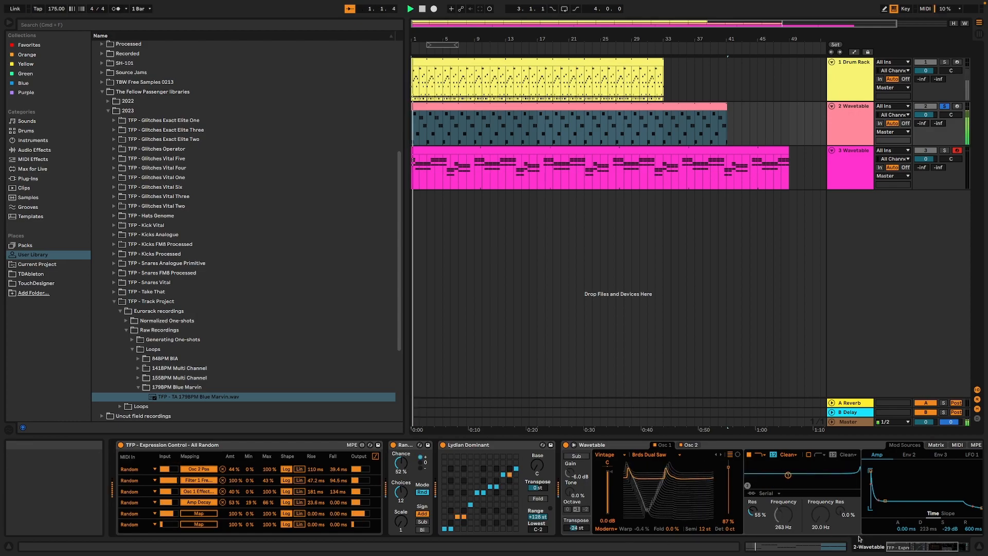
{"action": "left_click", "coordinate": [926, 544]}
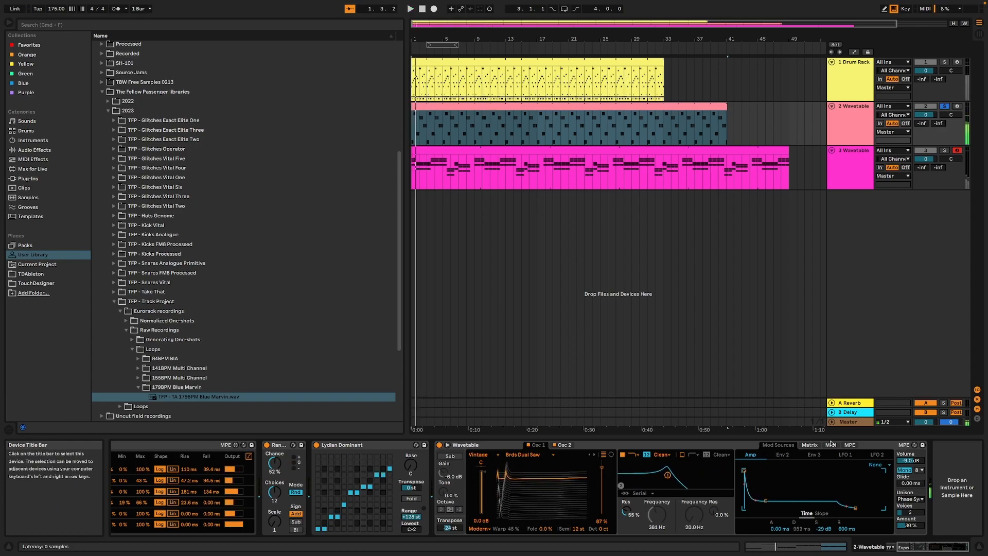
Show the devices of Wavetable track 3, solo the track and audition its part.
{"action": "left_click", "coordinate": [866, 163]}
{"action": "left_click", "coordinate": [945, 151]}
{"action": "key", "text": "space"}
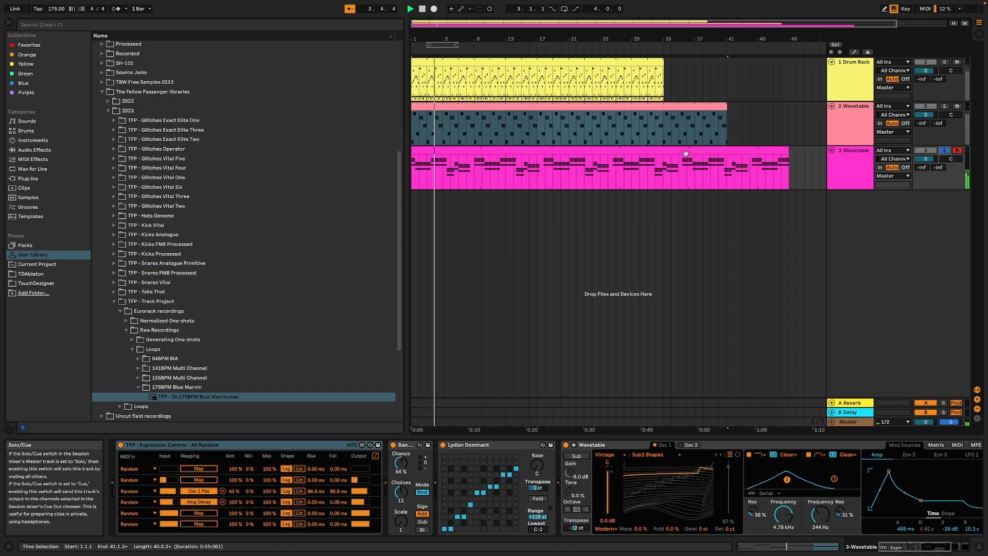
Look over the notes in Wavetable track 3's clip and its full device chain, and replay the soloed part.
{"action": "double_click", "coordinate": [529, 148]}
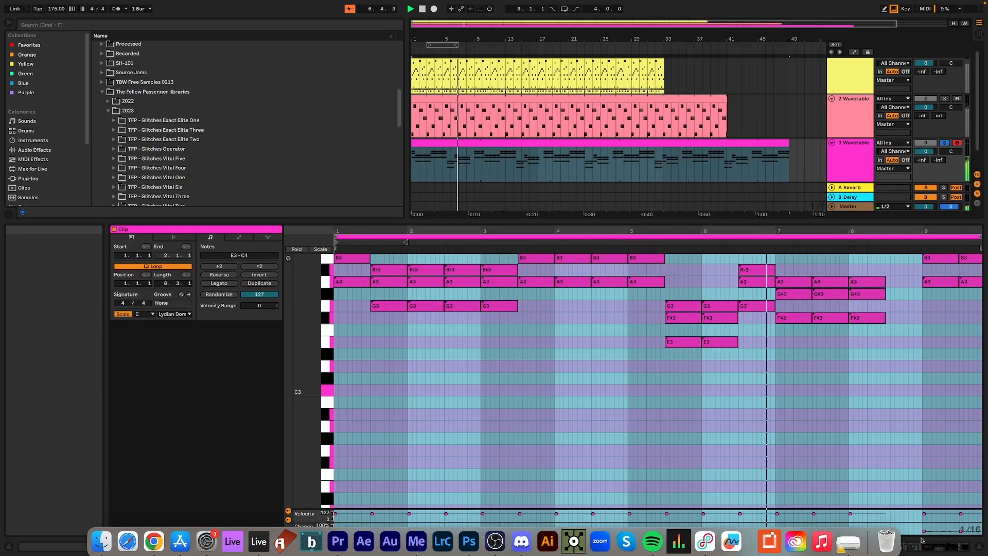
{"action": "left_click", "coordinate": [917, 544]}
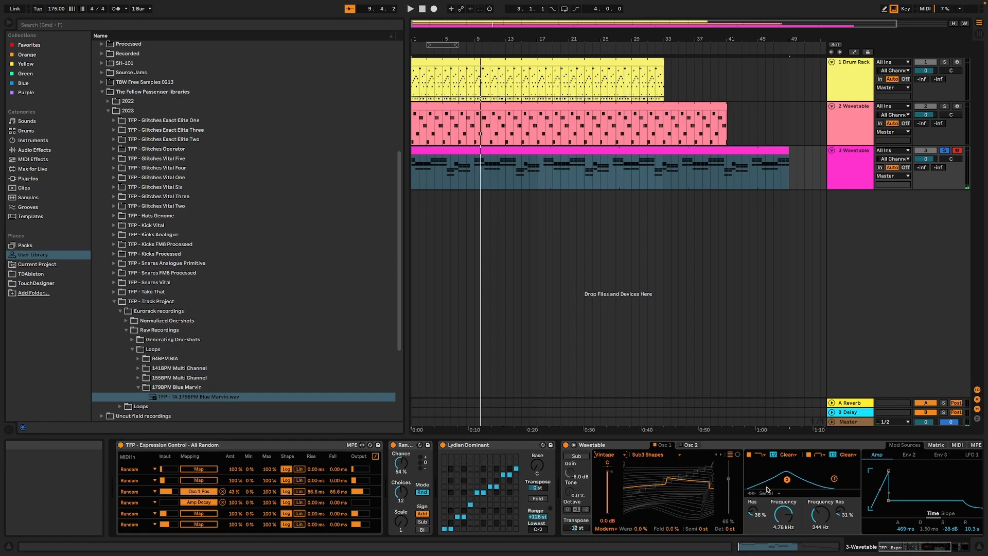
{"action": "scroll", "coordinate": [772, 510], "scroll_direction": "right", "scroll_amount": 5}
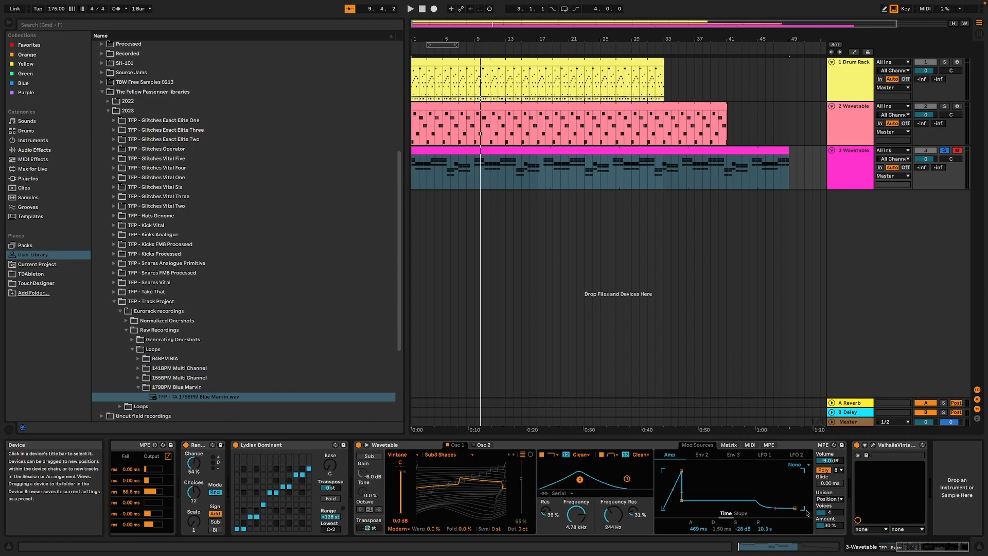
{"action": "key", "text": "space"}
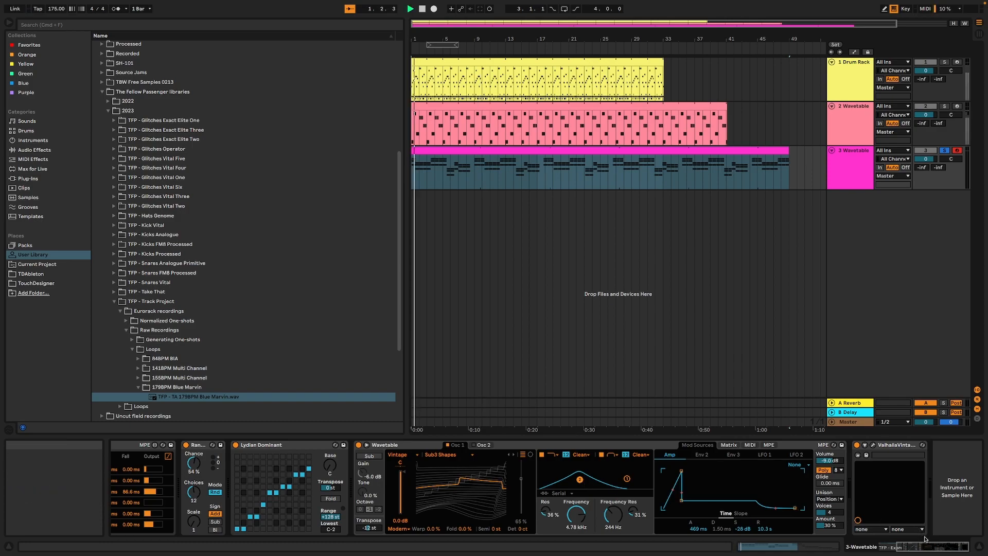
{"action": "left_click_drag", "start_coordinate": [935, 544], "coordinate": [916, 545]}
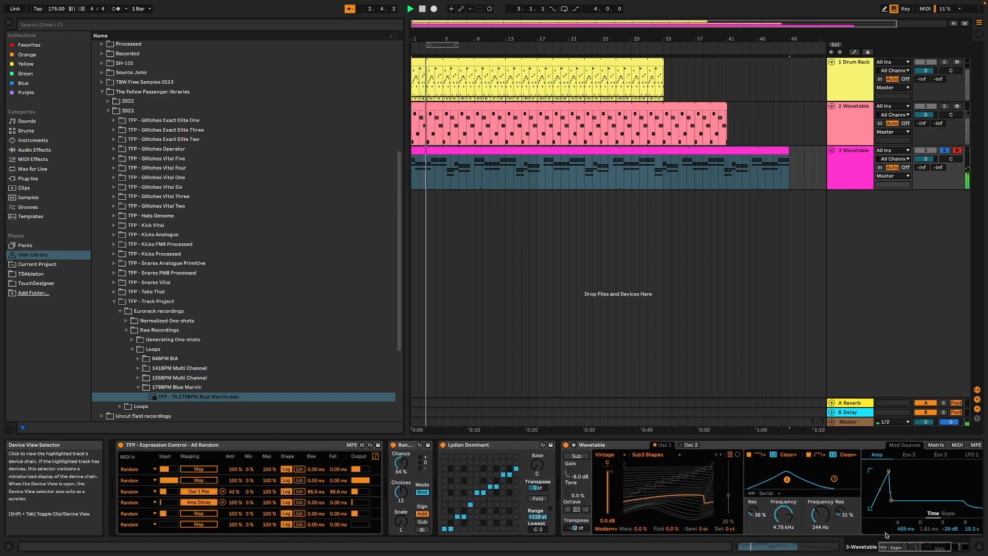
Solo Wavetable track 2 together with track 3 and view the upper notes of track 3's clip while both play.
{"action": "left_click", "coordinate": [944, 106]}
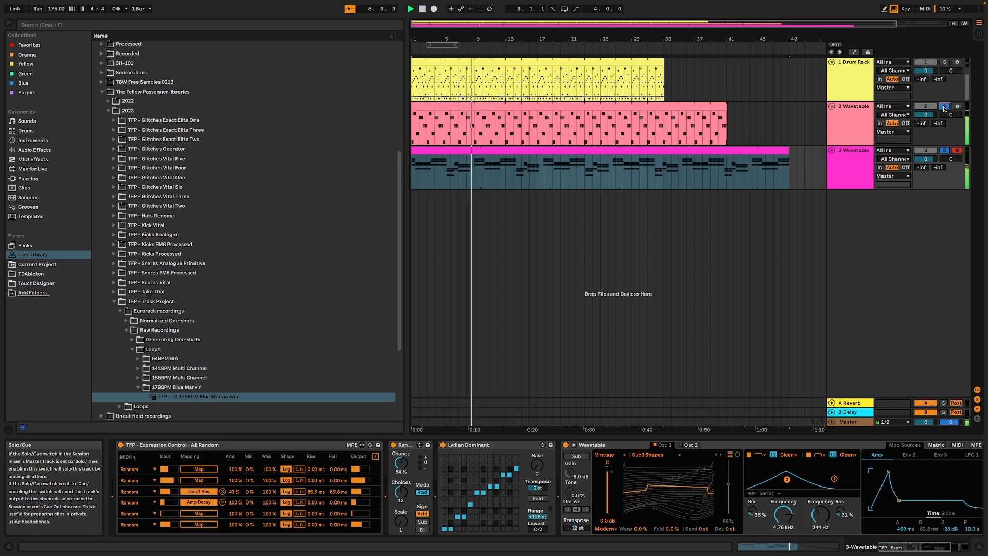
{"action": "double_click", "coordinate": [693, 151]}
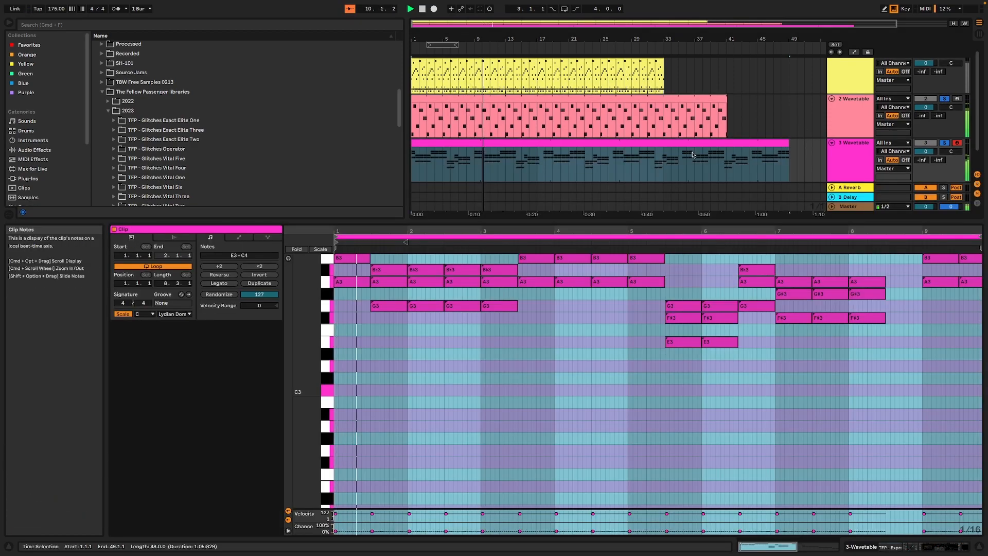
{"action": "scroll", "coordinate": [729, 346], "scroll_direction": "up", "scroll_amount": 5}
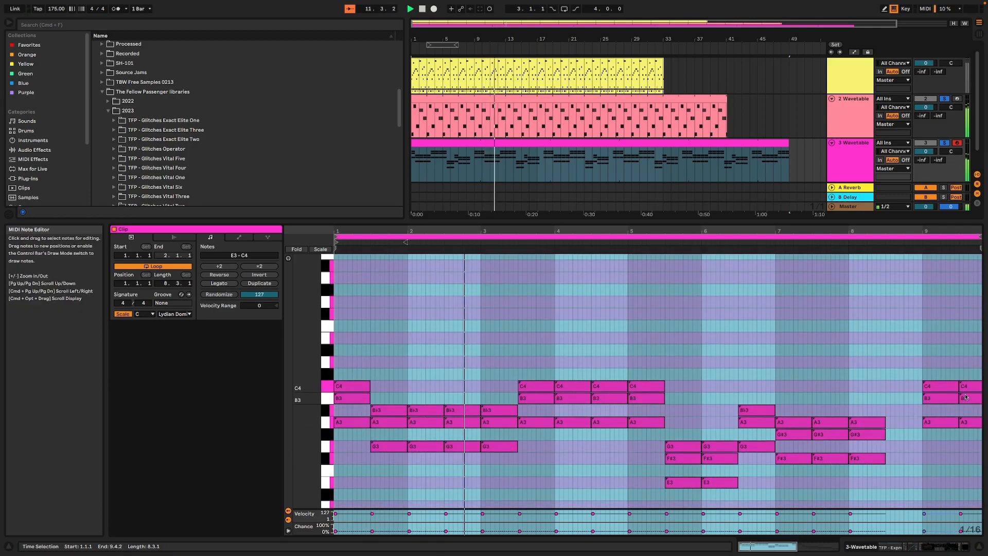
{"action": "left_click", "coordinate": [946, 547]}
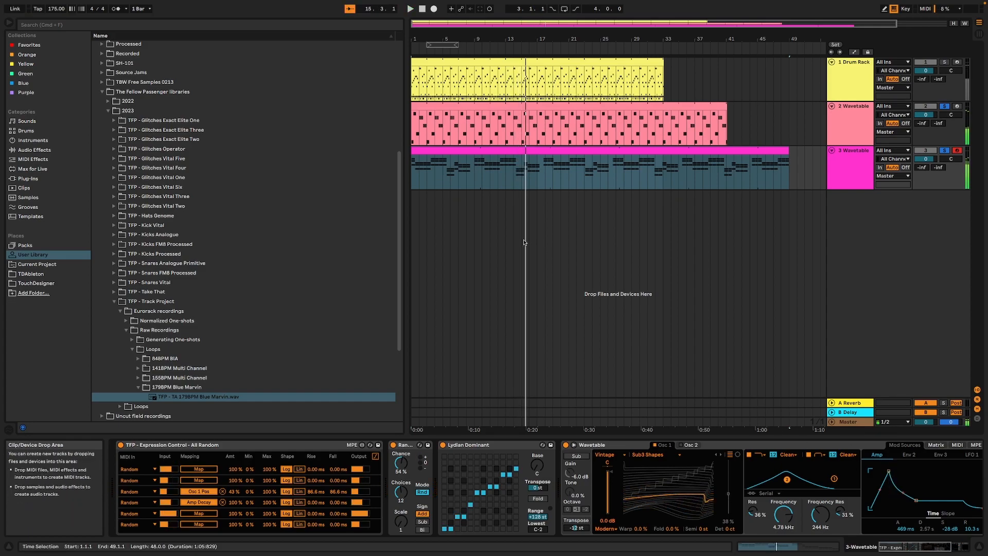
Open the recent Live Set 6 Week challenge 8.als without saving changes to the current set.
{"action": "mouse_move", "coordinate": [40, 4]}
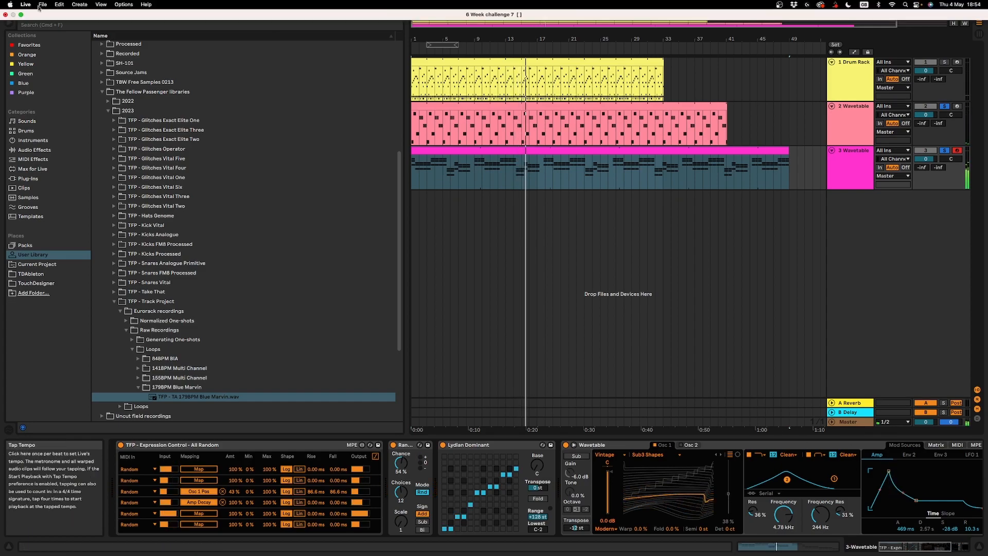
{"action": "left_click", "coordinate": [42, 5]}
{"action": "mouse_move", "coordinate": [73, 34]}
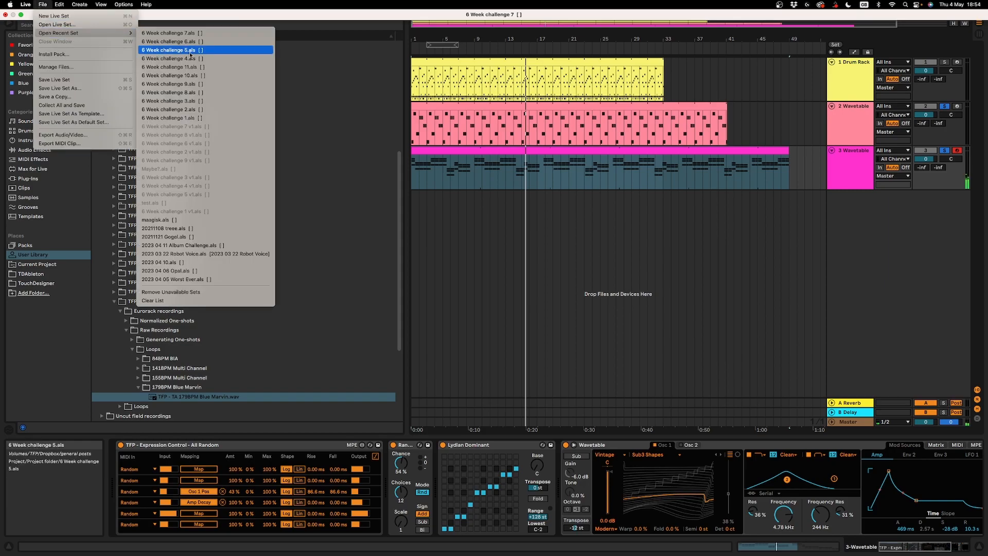
{"action": "left_click", "coordinate": [207, 95]}
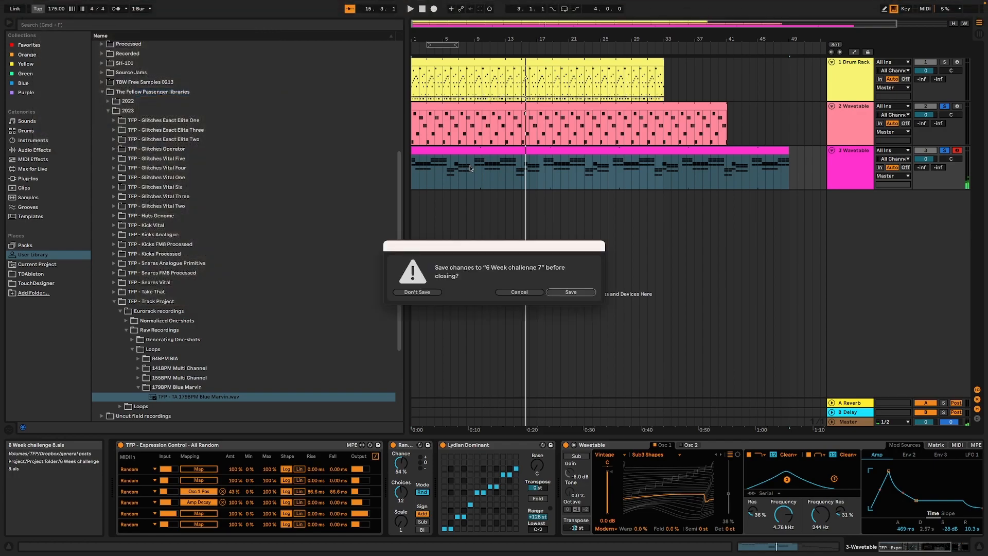
{"action": "left_click", "coordinate": [417, 291]}
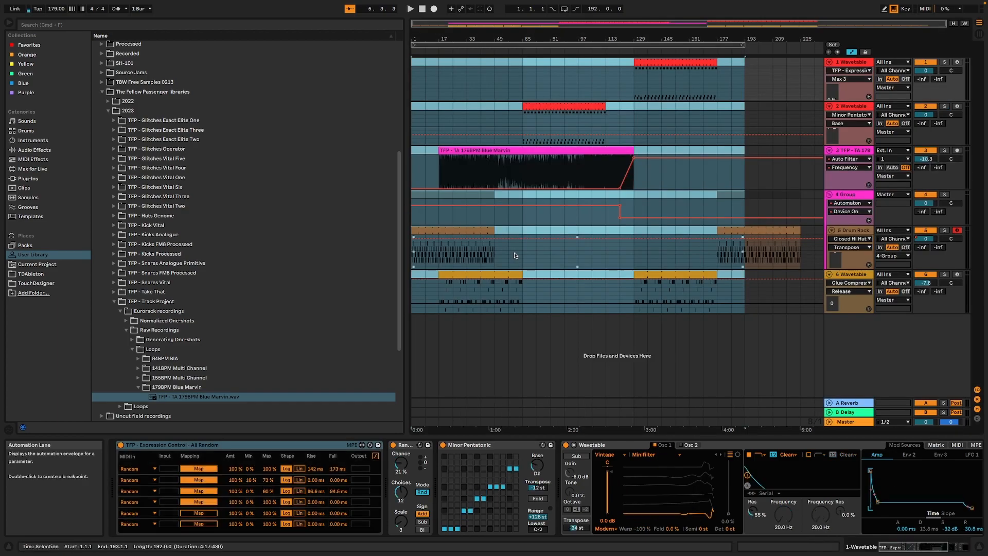
Play the arrangement from the start and jump ahead to just before the Blue Marvin clip and just before track 2's clip.
{"action": "key", "text": "space"}
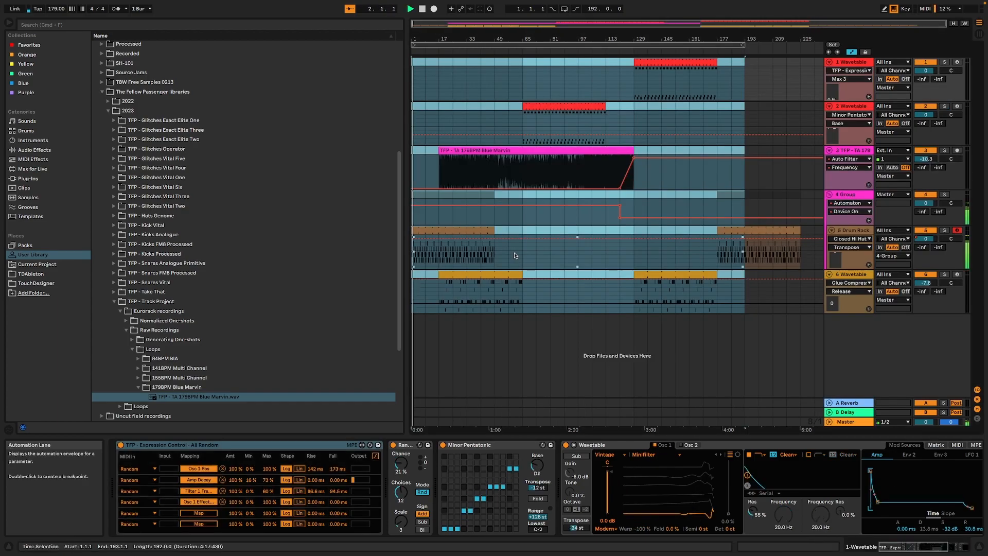
{"action": "left_click", "coordinate": [436, 50]}
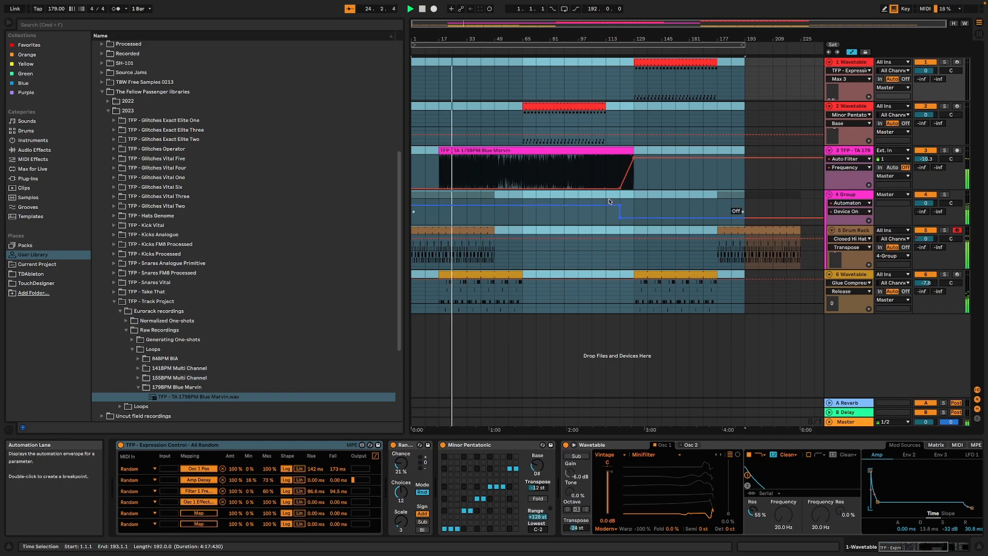
{"action": "left_click", "coordinate": [517, 52]}
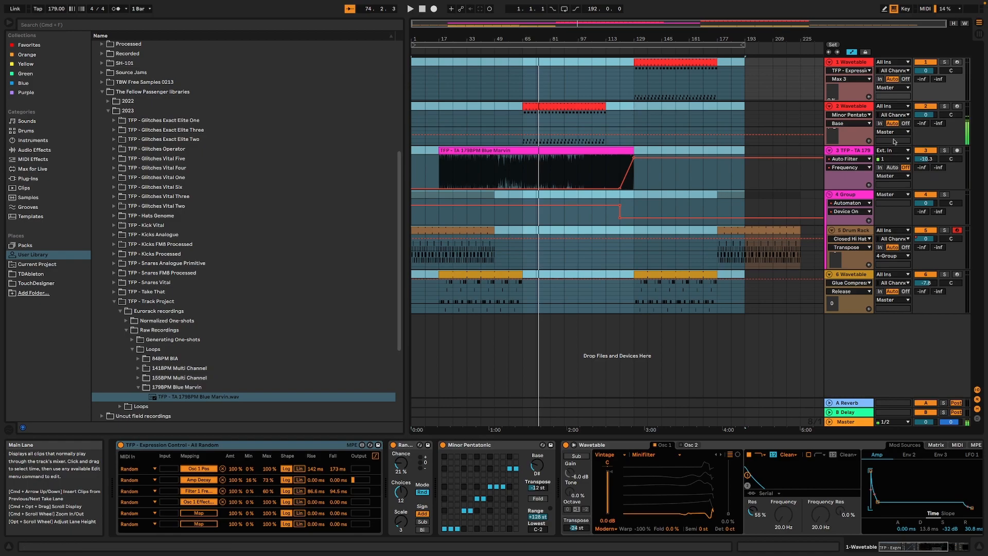
Show the devices of Wavetable track 2 and toggle its Random device off and on again.
{"action": "left_click", "coordinate": [852, 107]}
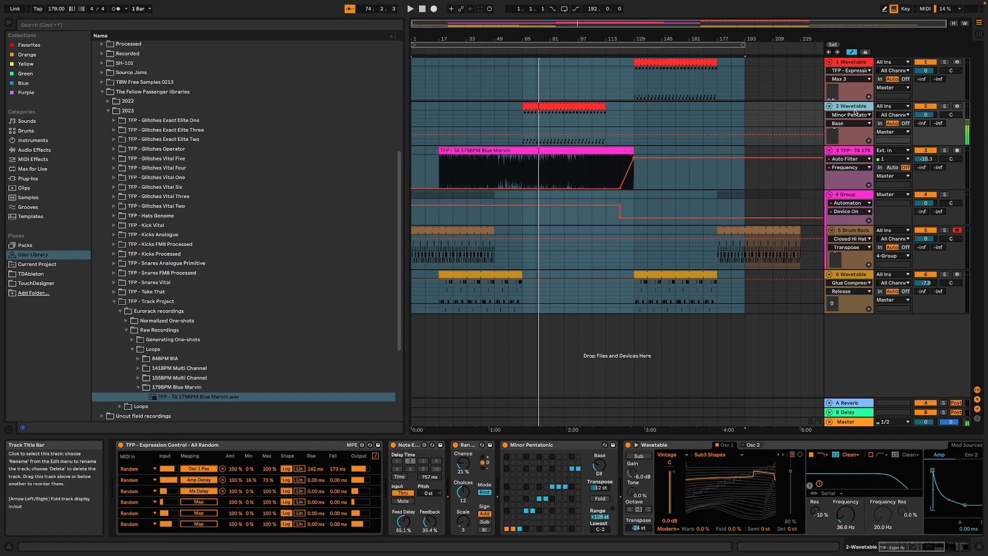
{"action": "left_click", "coordinate": [455, 445]}
{"action": "left_click", "coordinate": [456, 446]}
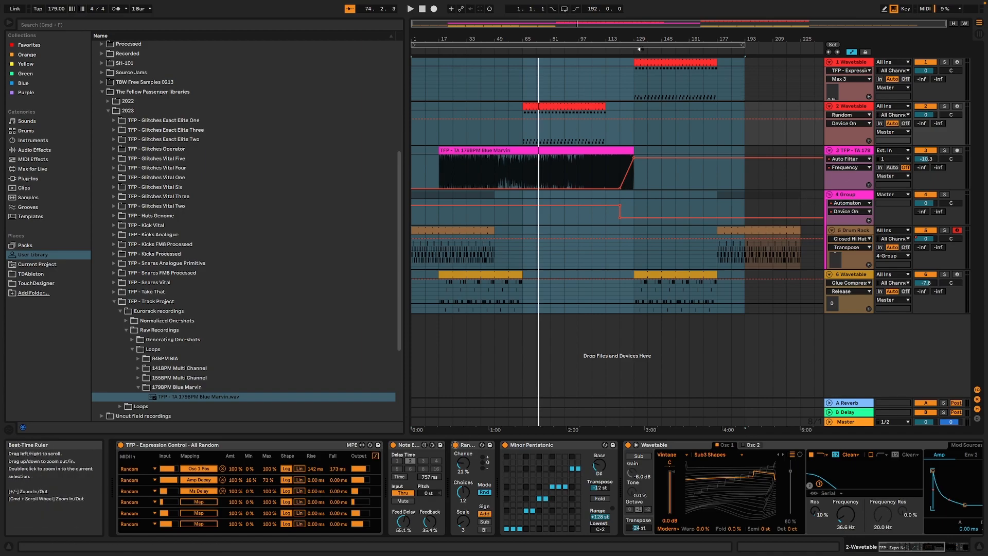
Solo Wavetable track 1, audition its clip from about bar 134 and show the track's devices.
{"action": "left_click", "coordinate": [945, 62]}
{"action": "left_click", "coordinate": [643, 50]}
{"action": "left_click", "coordinate": [684, 61]}
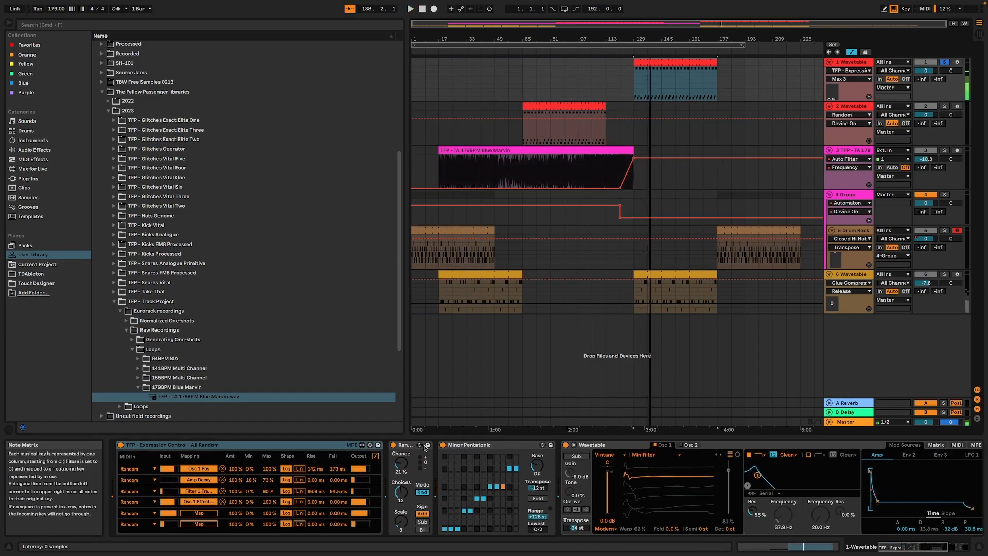
View the notes of track 1's clip, return to its devices and replay the clip from bar 129.
{"action": "double_click", "coordinate": [684, 63]}
{"action": "scroll", "coordinate": [727, 406], "scroll_direction": "up", "scroll_amount": 2}
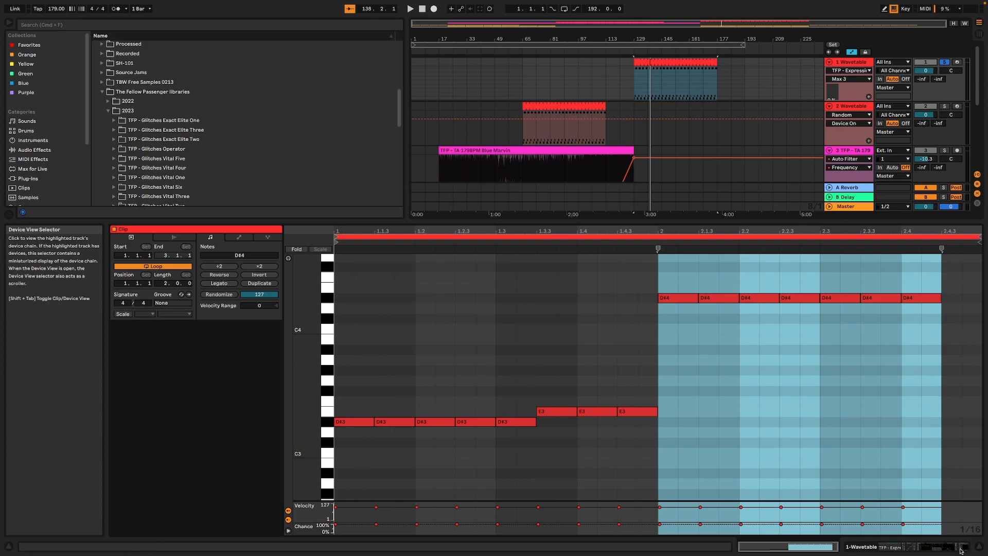
{"action": "key", "text": "shift+Tab"}
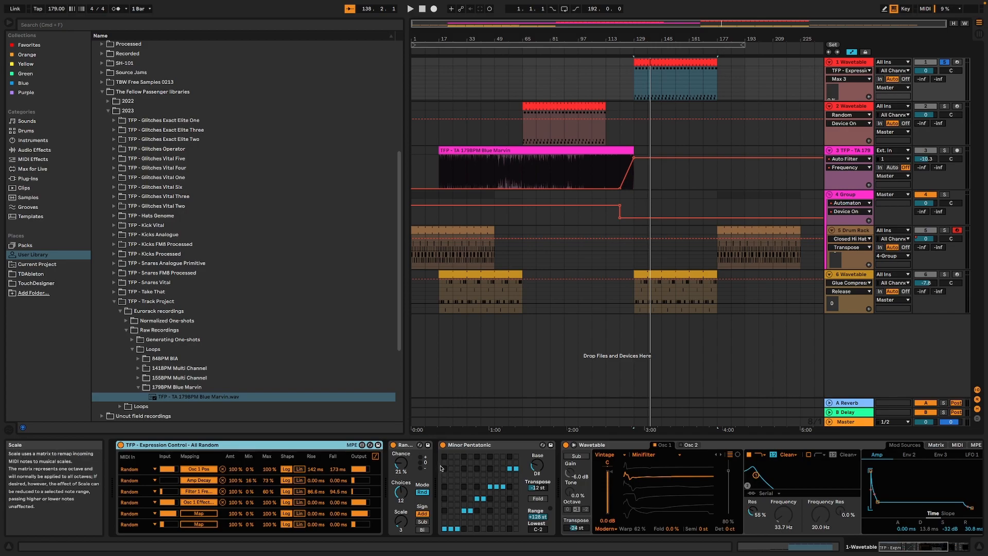
{"action": "key", "text": "space"}
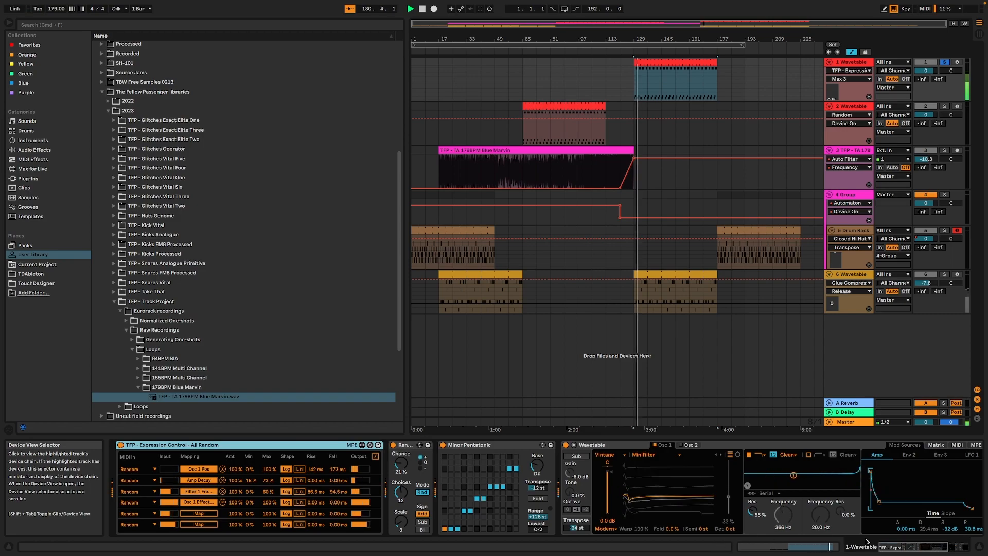
{"action": "mouse_move", "coordinate": [878, 547]}
{"action": "left_mouse_down"}
{"action": "mouse_move", "coordinate": [921, 549]}
{"action": "mouse_move", "coordinate": [892, 549]}
{"action": "left_mouse_up"}
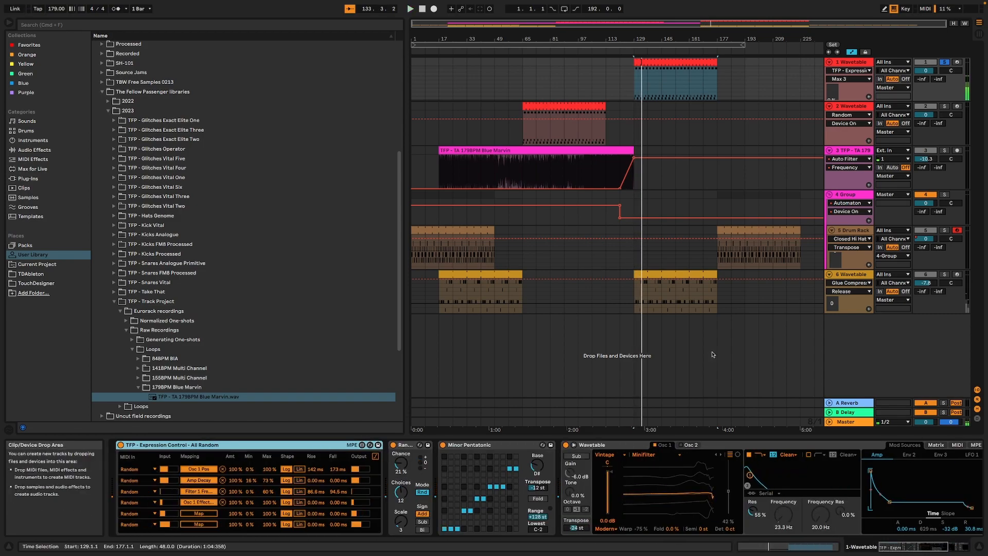
Solo Wavetable track 2 alone, show its devices and audition its clip from about bar 90.
{"action": "left_click", "coordinate": [706, 106]}
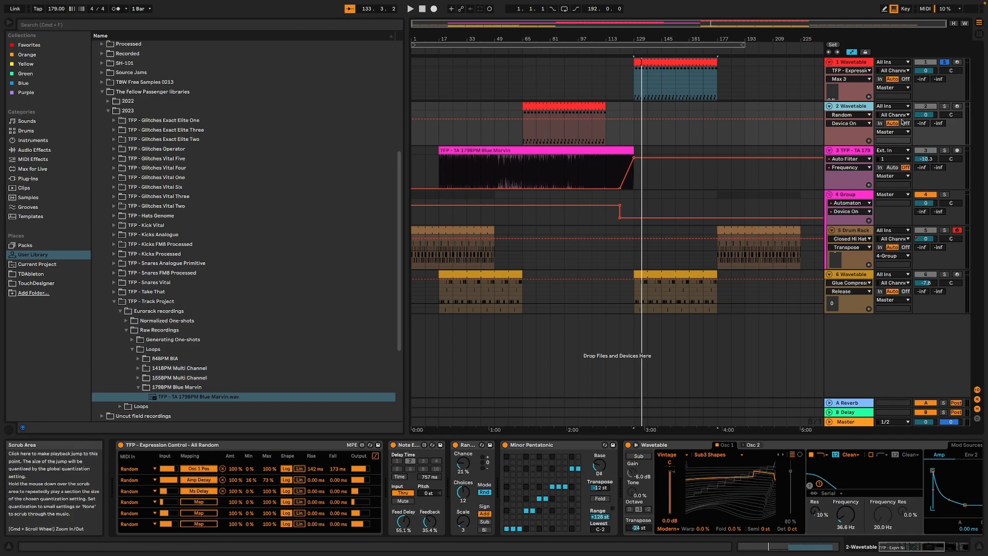
{"action": "left_click", "coordinate": [944, 106]}
{"action": "left_click", "coordinate": [565, 50]}
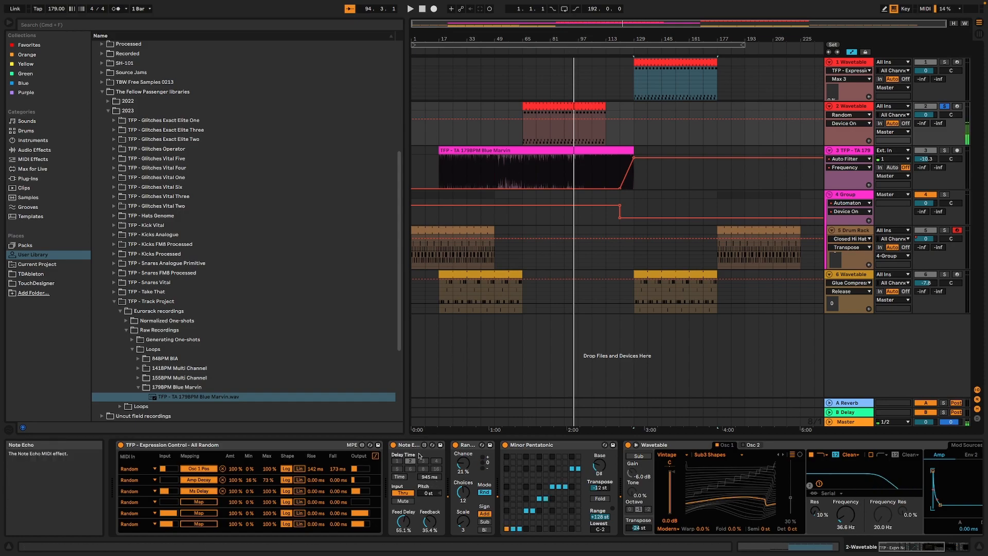
Show Note Echo among the MIDI effects, examine its delay mode on track 2 and replay that track from about bar 83.
{"action": "left_click", "coordinate": [28, 159]}
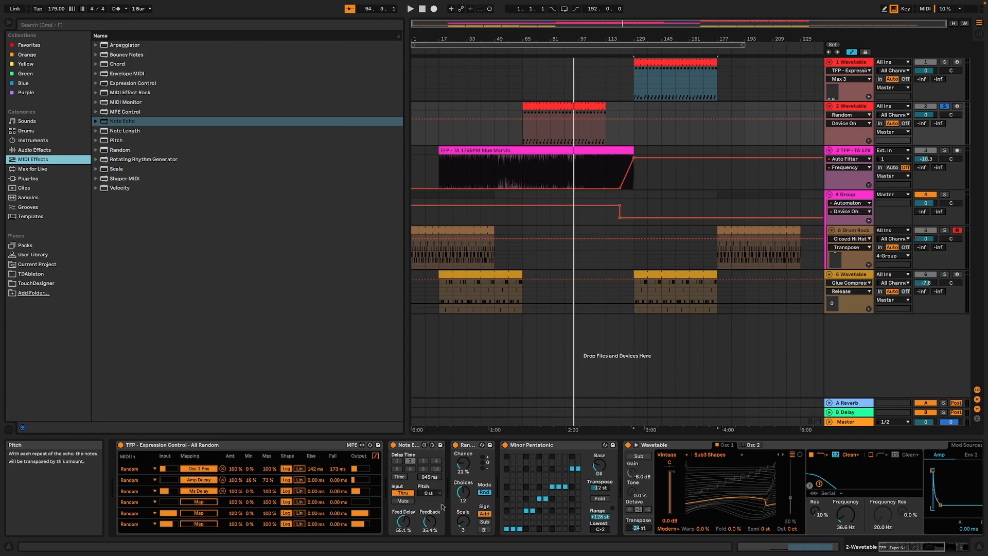
{"action": "left_click", "coordinate": [399, 476]}
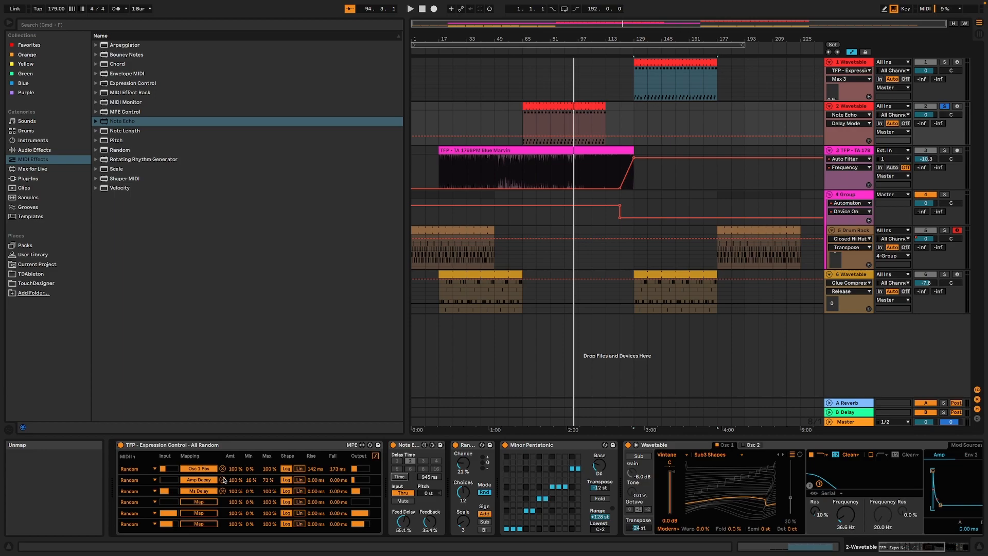
{"action": "left_click", "coordinate": [554, 51]}
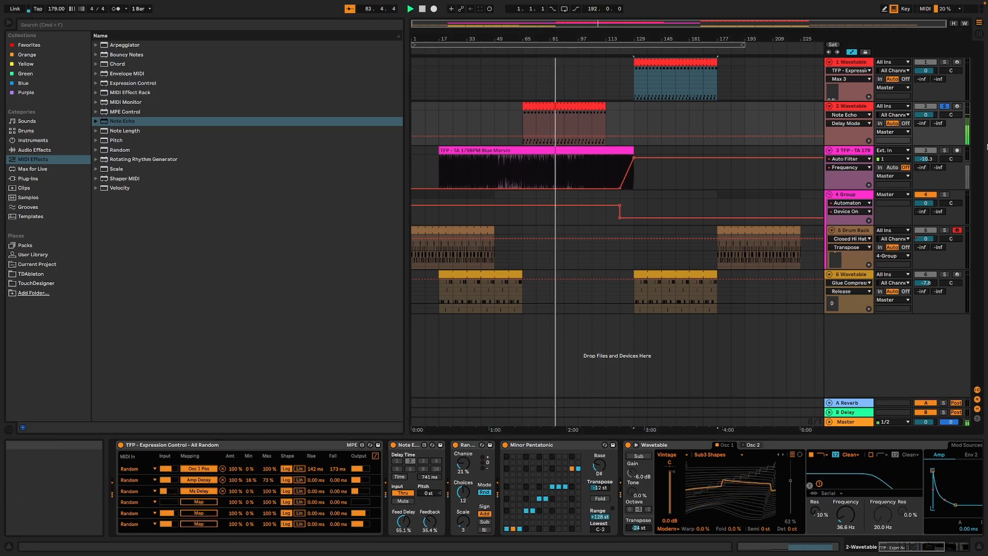
Audition the Blue Marvin audio track in solo, release the solo and show the devices of track 4 Group.
{"action": "left_click", "coordinate": [944, 150]}
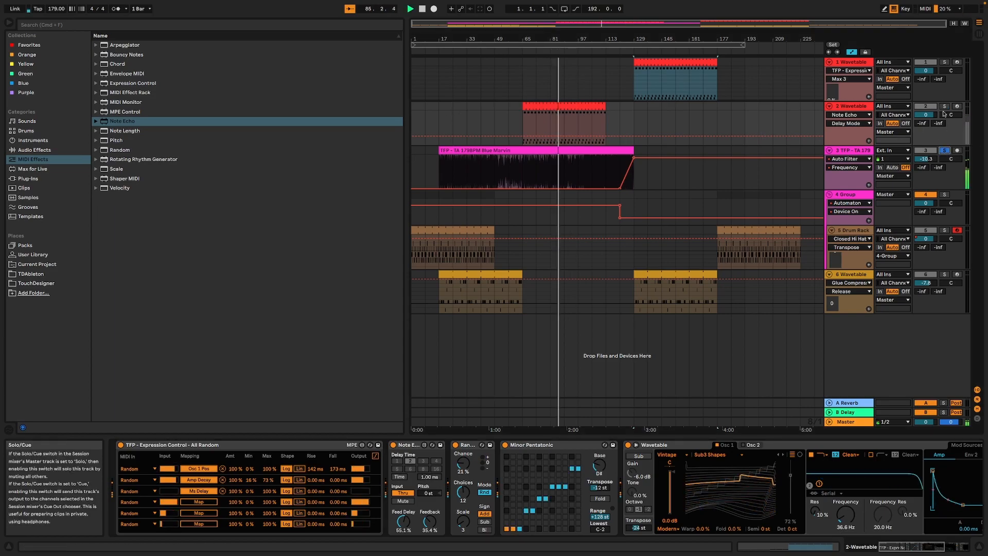
{"action": "left_click", "coordinate": [944, 150]}
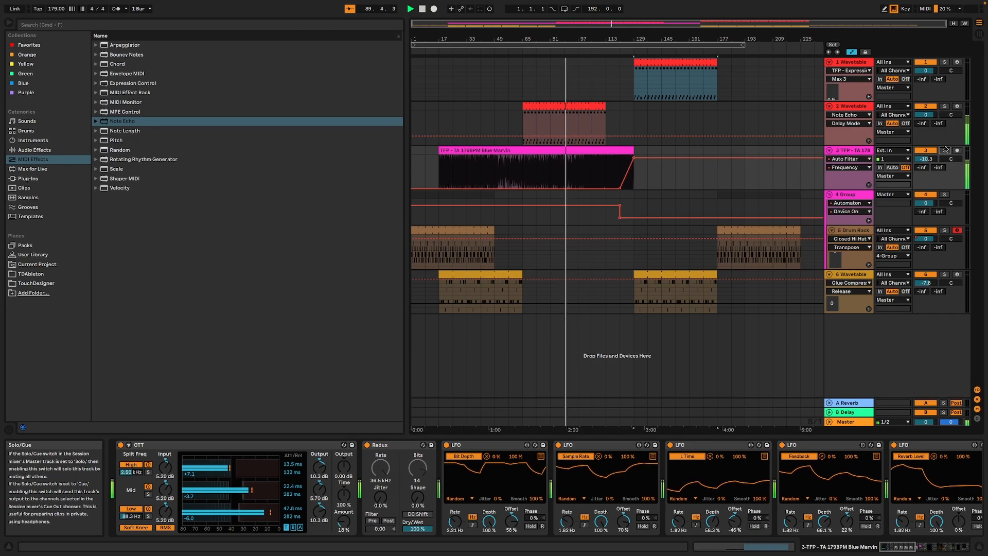
{"action": "left_click", "coordinate": [865, 195]}
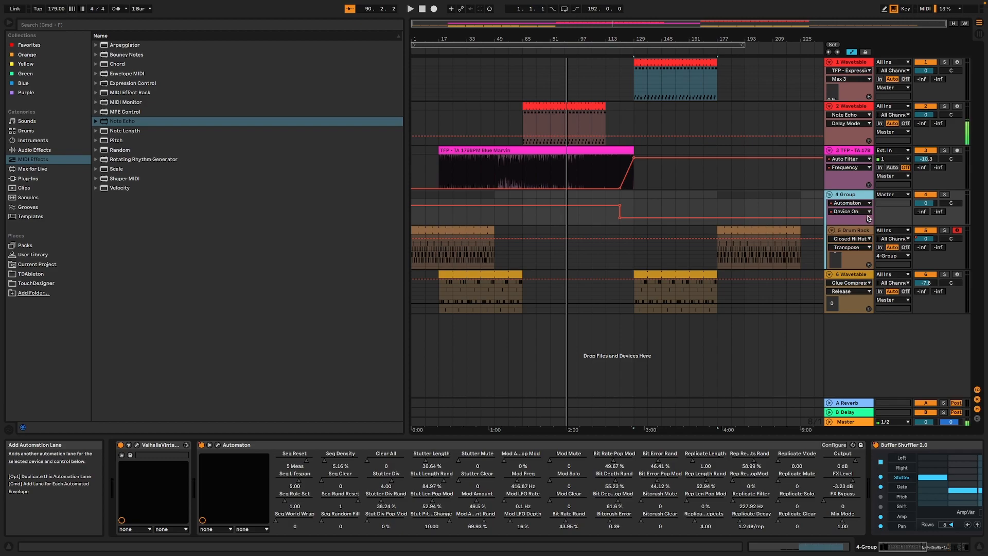
Turn off Note Echo on Wavetable track 2, leaving Random on, and play the track's clip from bar 65.
{"action": "left_click", "coordinate": [586, 116]}
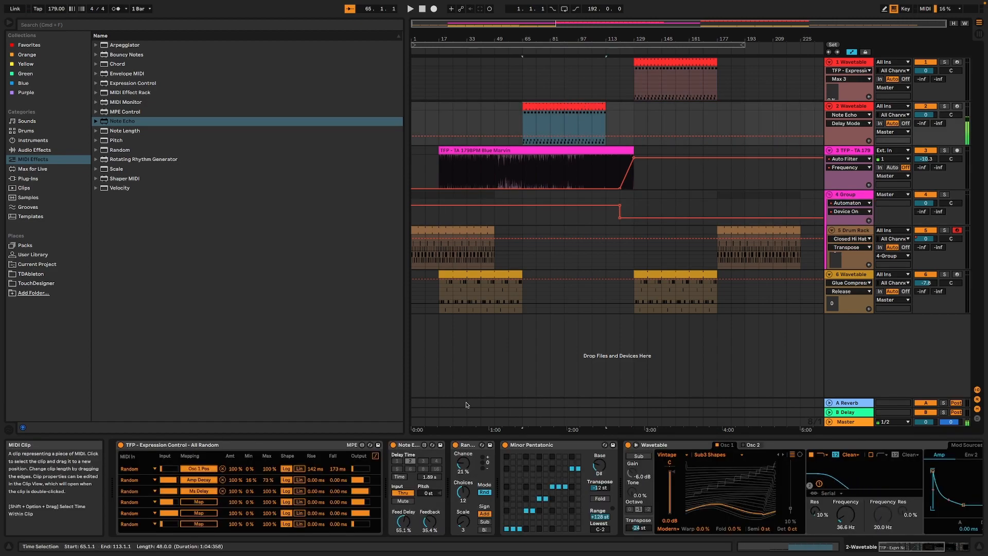
{"action": "left_click", "coordinate": [455, 445]}
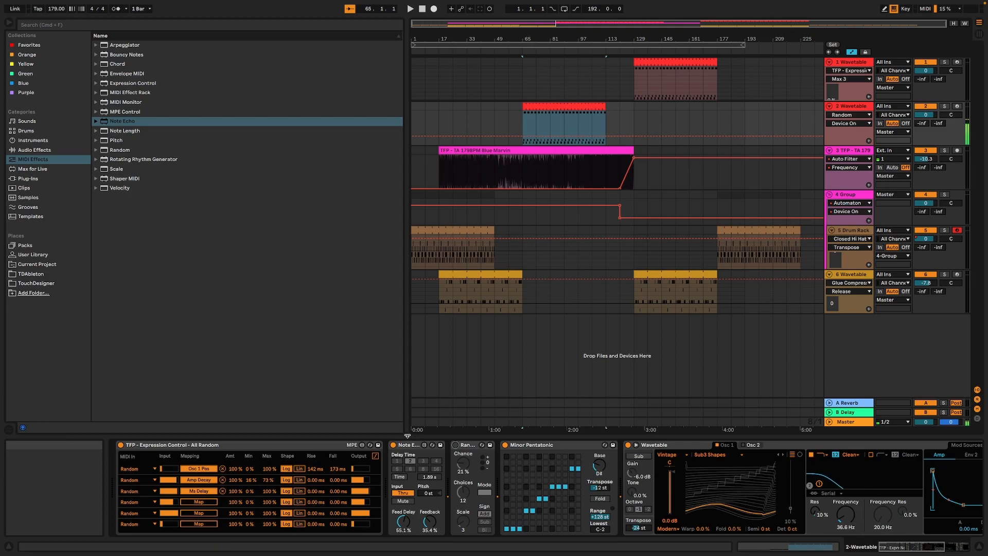
{"action": "left_click", "coordinate": [393, 445]}
{"action": "left_click", "coordinate": [456, 445]}
{"action": "left_click", "coordinate": [394, 445]}
{"action": "left_click", "coordinate": [394, 445]}
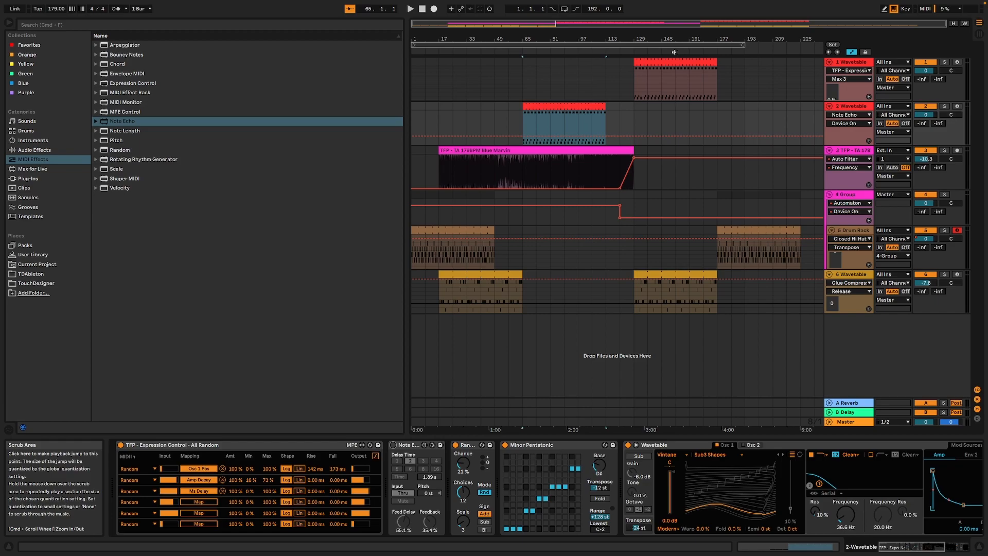
{"action": "key", "text": "space"}
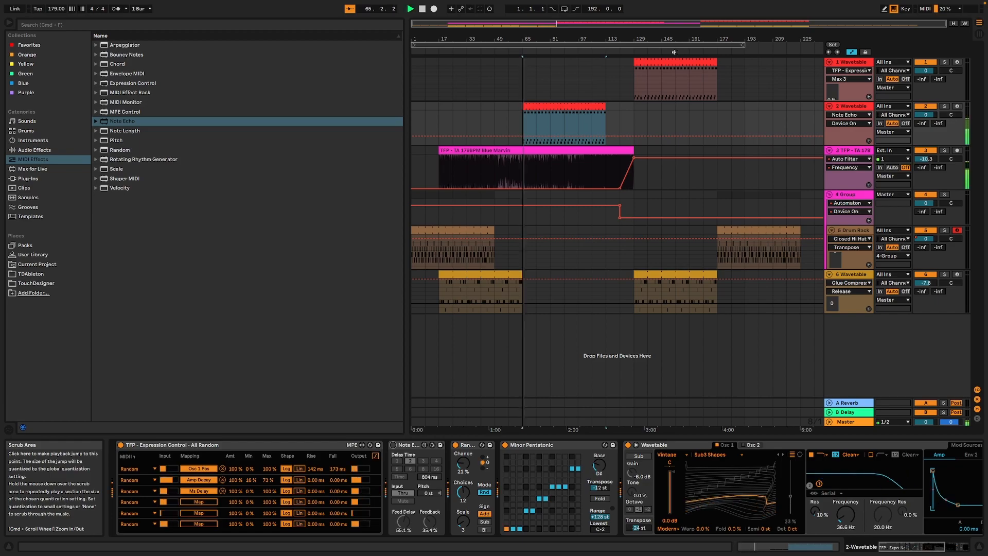
Audition the Blue Marvin audio track in solo from bar 65 and locate its source recording in the User Library.
{"action": "key", "text": "space"}
{"action": "left_click", "coordinate": [462, 48]}
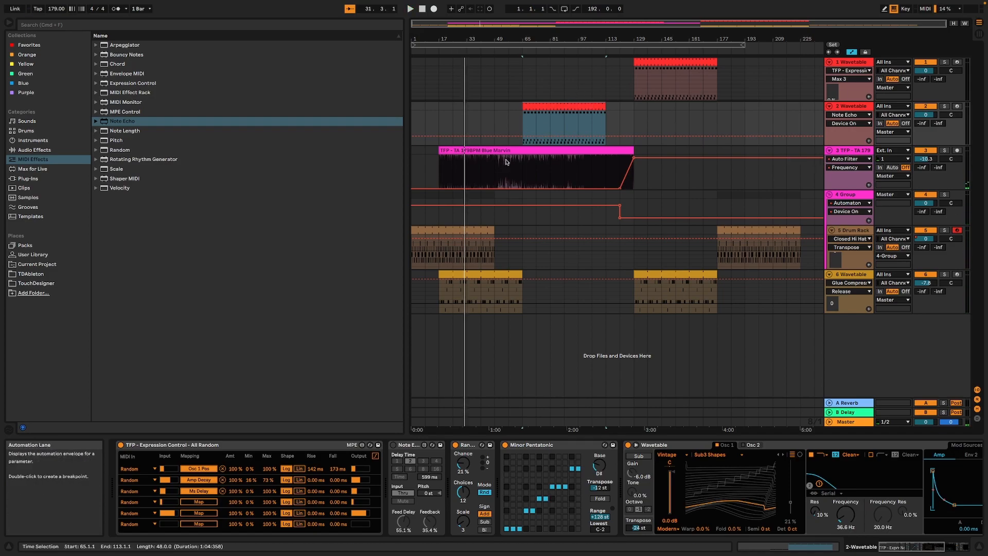
{"action": "left_click", "coordinate": [940, 160]}
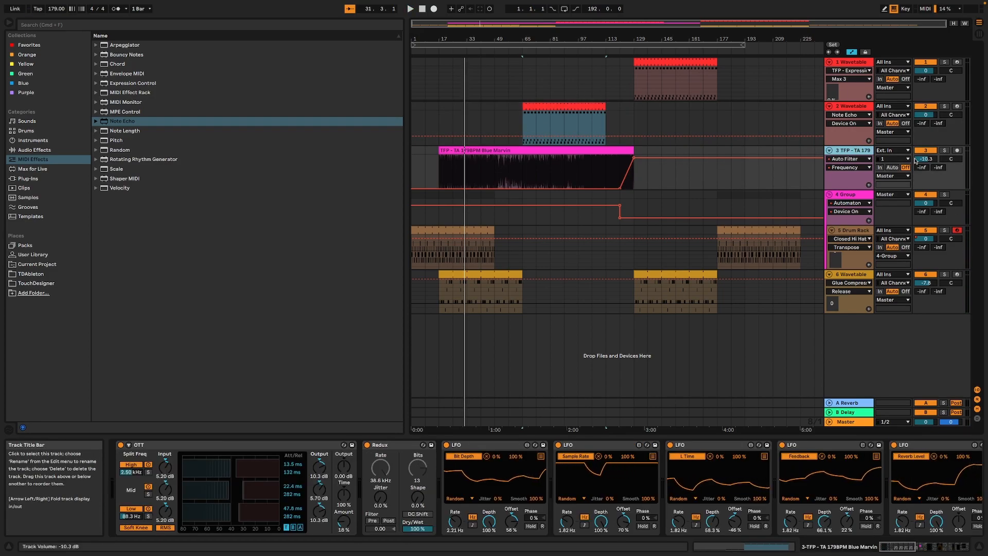
{"action": "left_click", "coordinate": [943, 150]}
{"action": "key", "text": "space"}
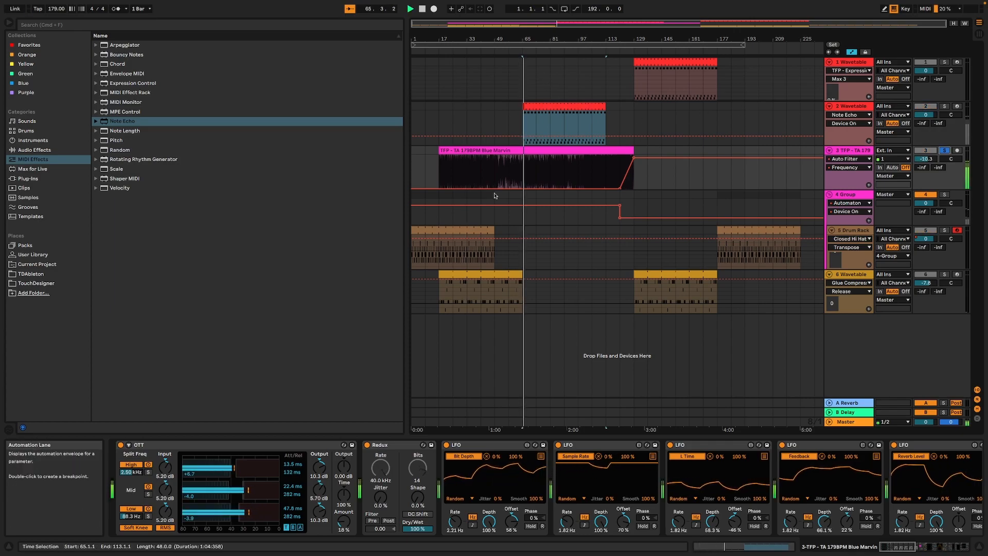
{"action": "key", "text": "space"}
{"action": "left_click", "coordinate": [24, 254]}
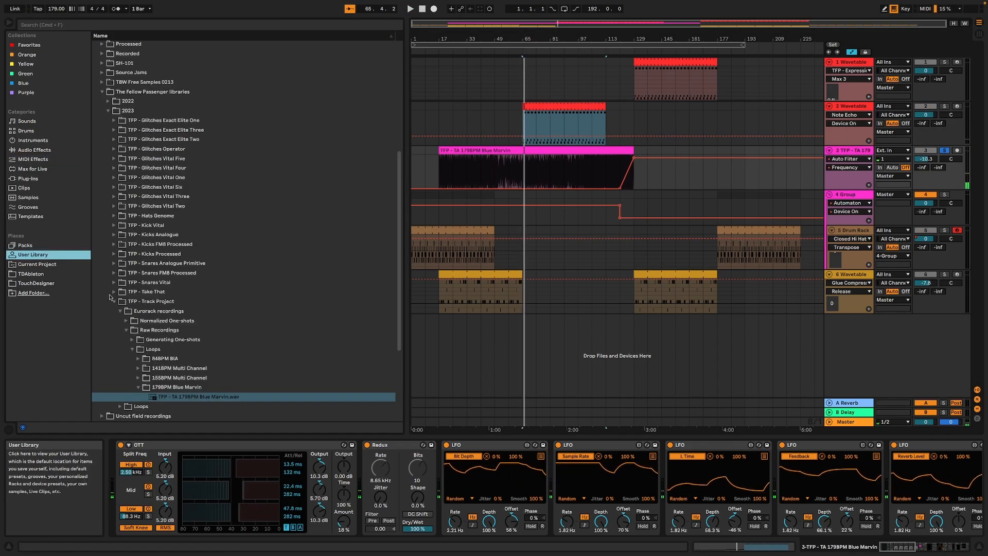
{"action": "left_click", "coordinate": [225, 397]}
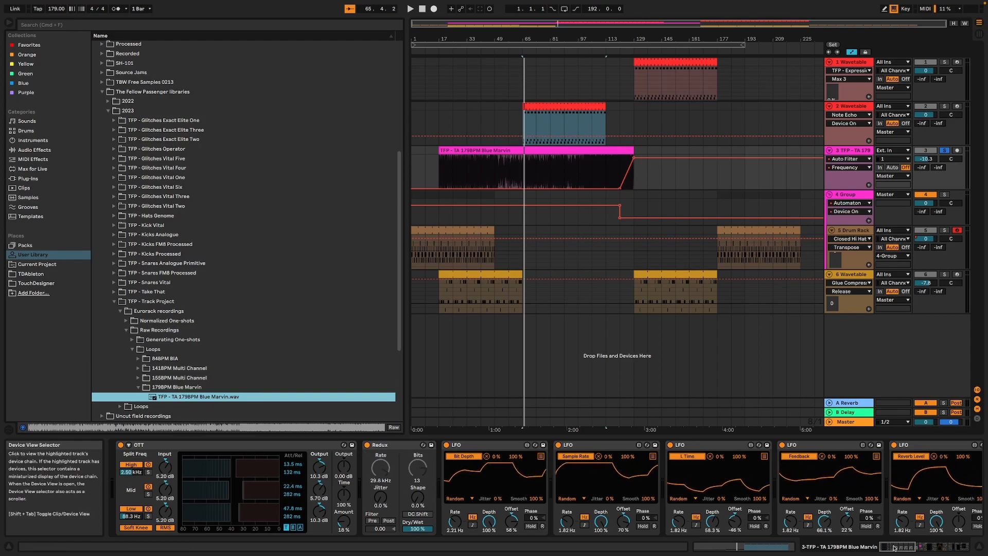
Examine the Audio Effect Rack on the Blue Marvin track, comparing the devices in its third and first Multiband Dynamics chains.
{"action": "left_click", "coordinate": [909, 547]}
{"action": "left_click_drag", "start_coordinate": [909, 547], "coordinate": [924, 547]}
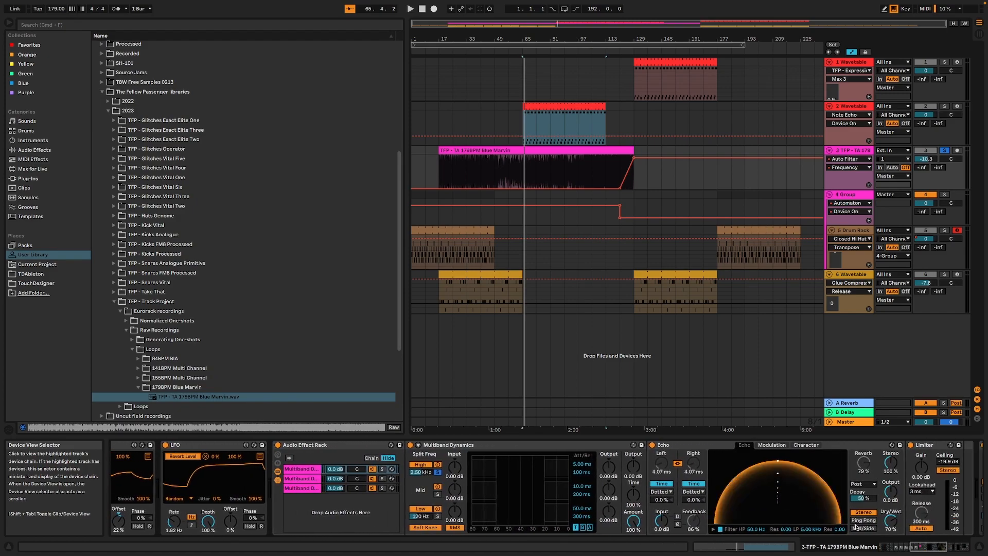
{"action": "left_click", "coordinate": [311, 490]}
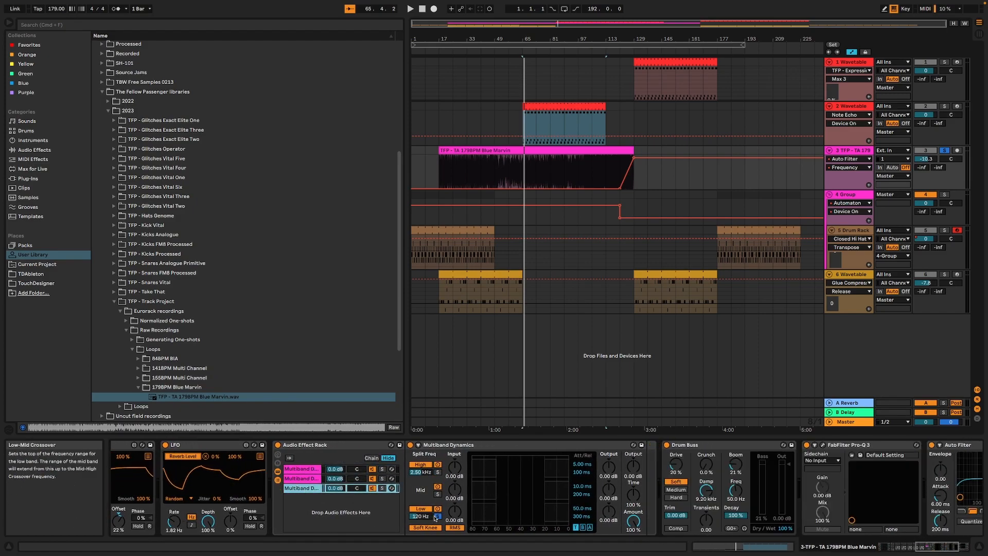
{"action": "left_click", "coordinate": [302, 469]}
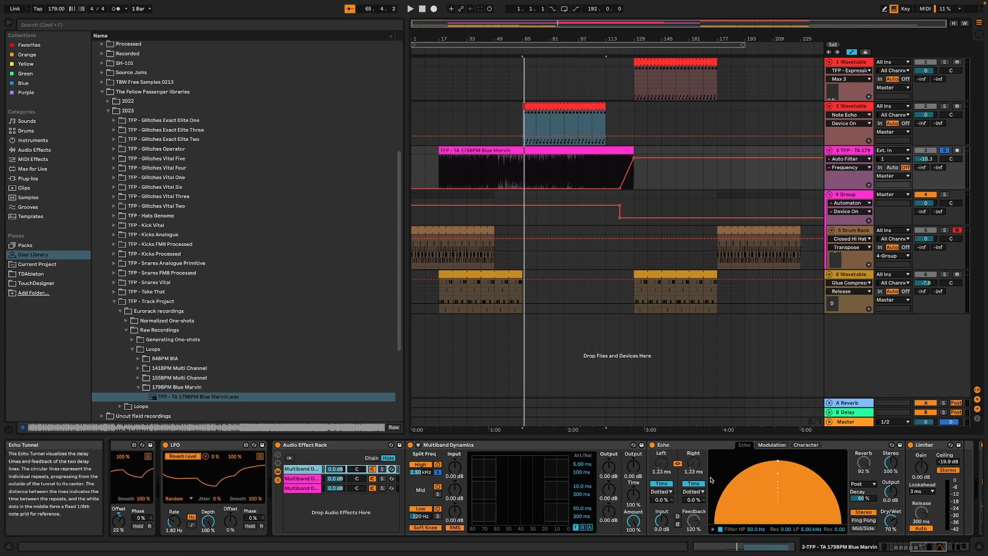
Show the Blue Marvin track's remaining devices through Auto Filter and audition its filter automation from about bar 118.
{"action": "left_click", "coordinate": [938, 547]}
{"action": "left_click_drag", "start_coordinate": [937, 547], "coordinate": [952, 545]}
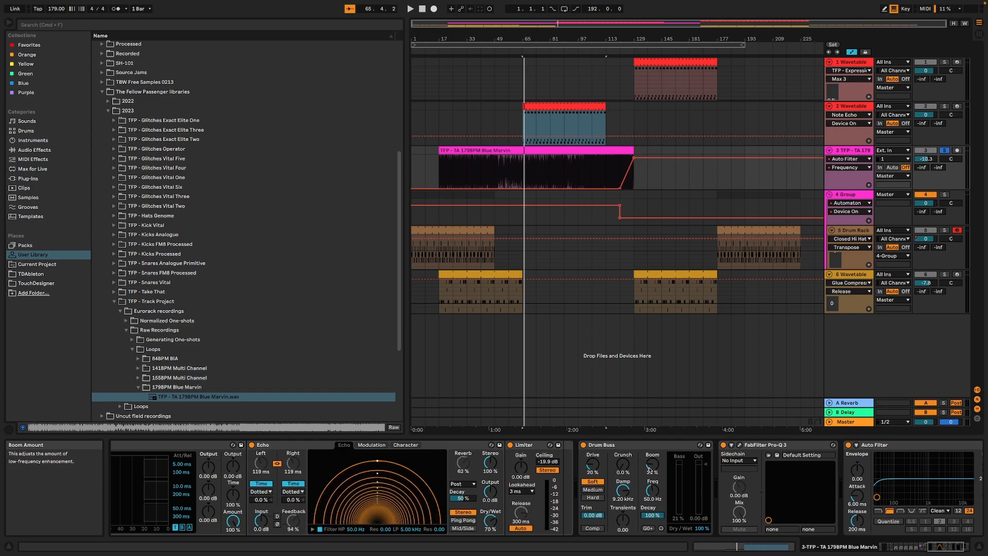
{"action": "left_click_drag", "start_coordinate": [944, 546], "coordinate": [953, 546]}
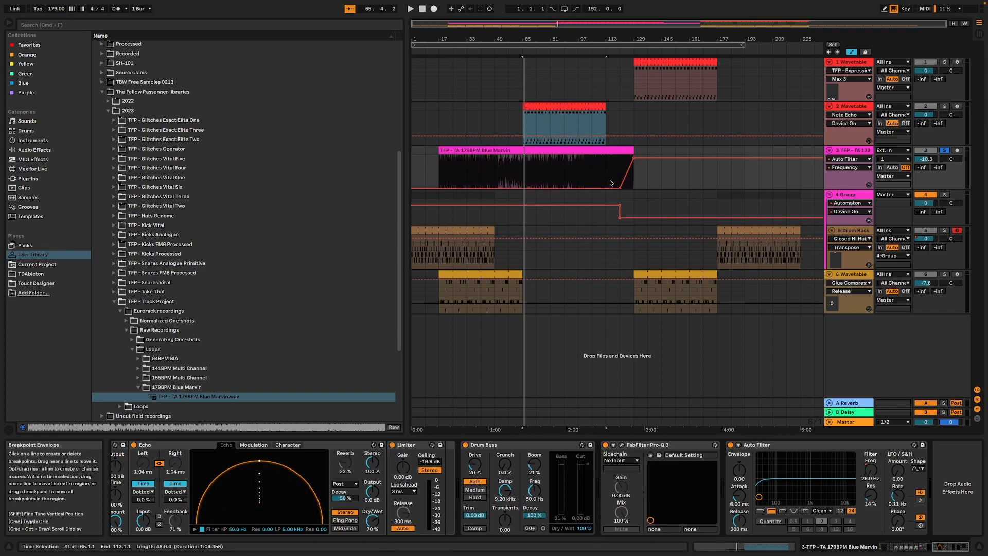
{"action": "left_click", "coordinate": [623, 50]}
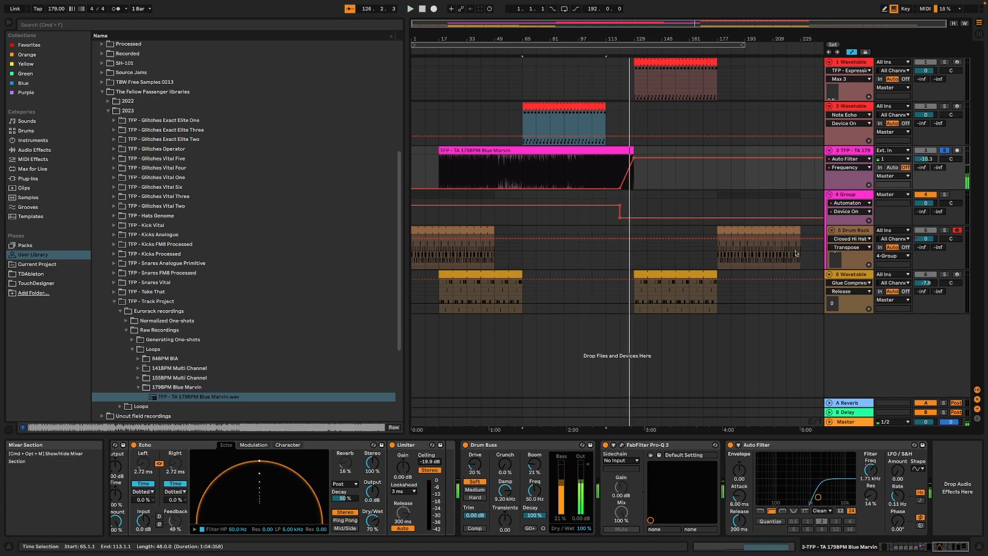
{"action": "left_click", "coordinate": [616, 53]}
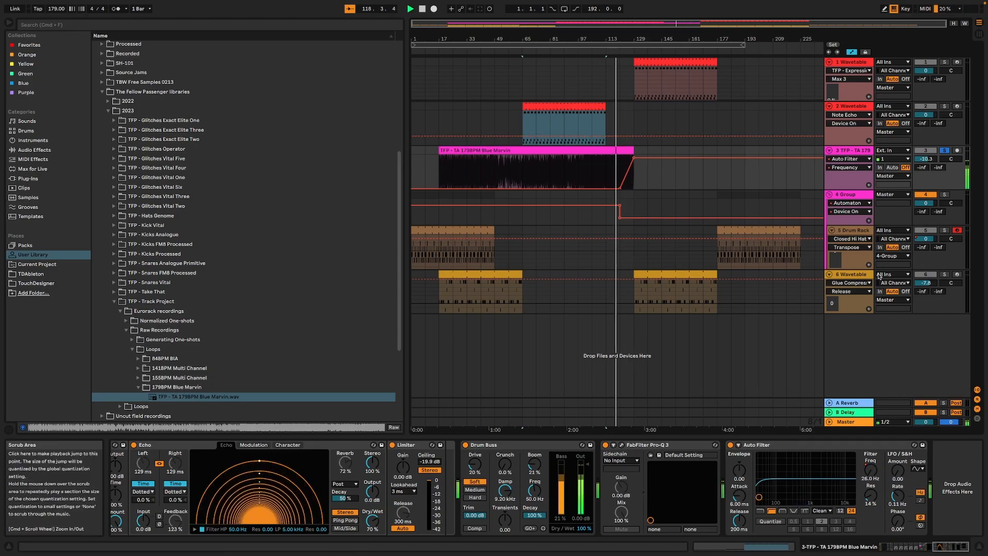
Solo track 4 Group alone, show its devices and audition the drums in the opening section.
{"action": "left_click", "coordinate": [859, 231]}
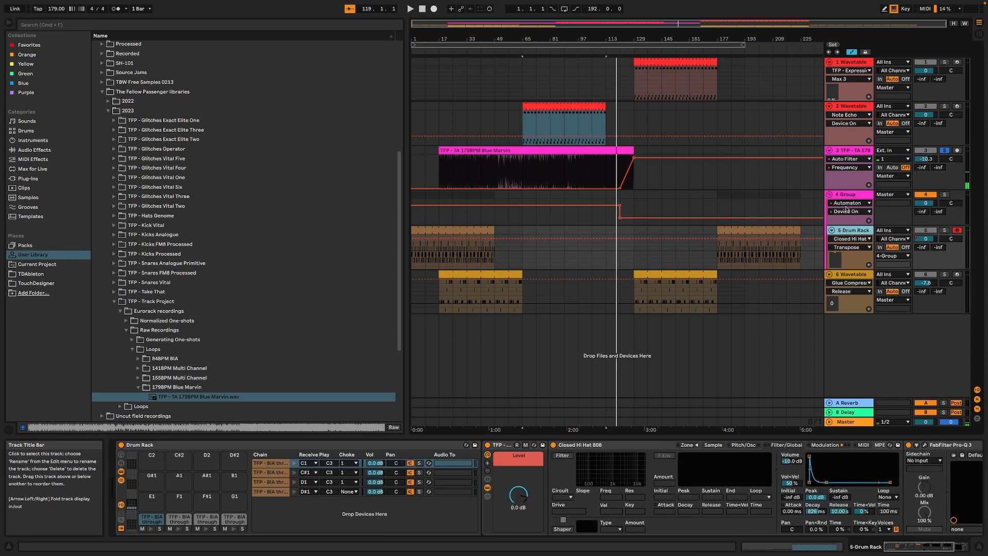
{"action": "left_click", "coordinate": [846, 194]}
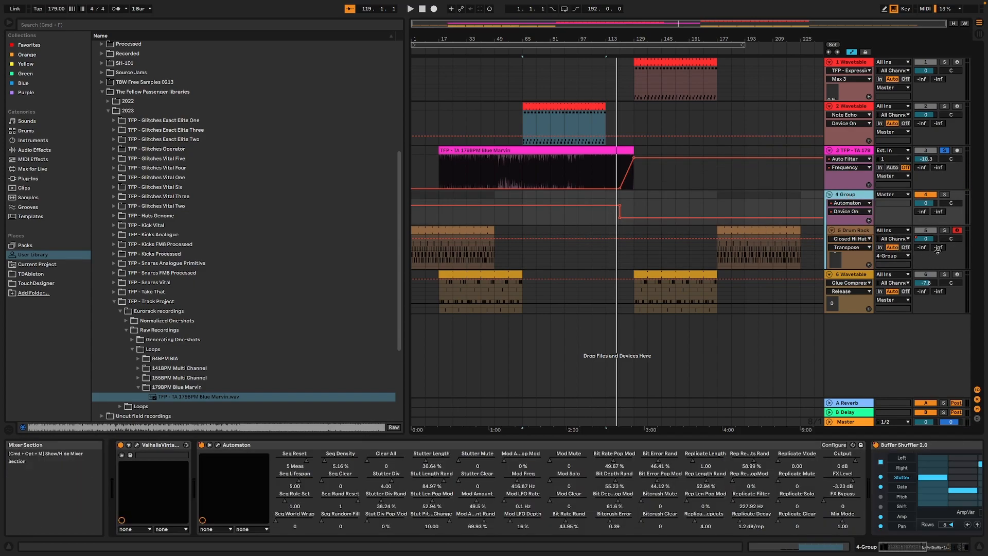
{"action": "left_click", "coordinate": [946, 195]}
{"action": "key", "text": "space"}
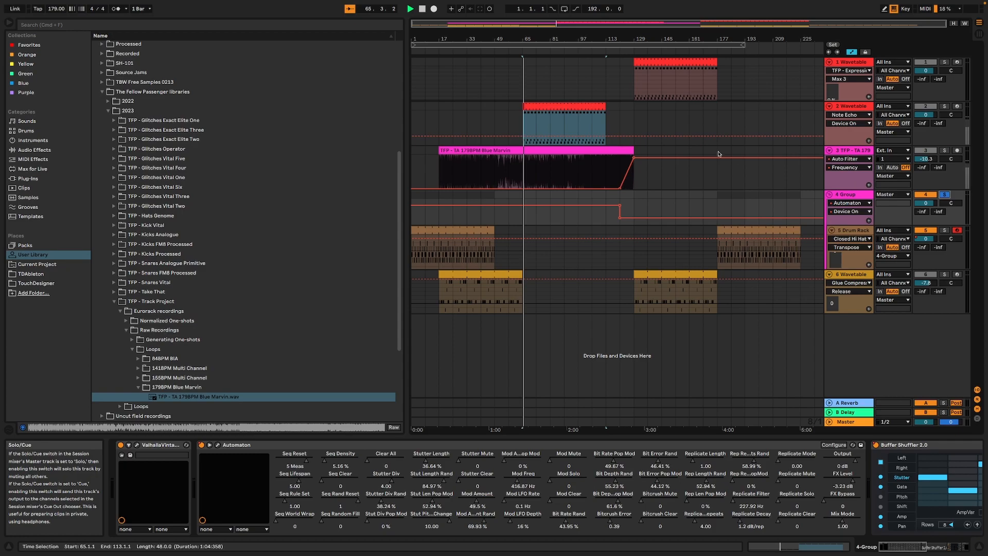
{"action": "left_click", "coordinate": [464, 52]}
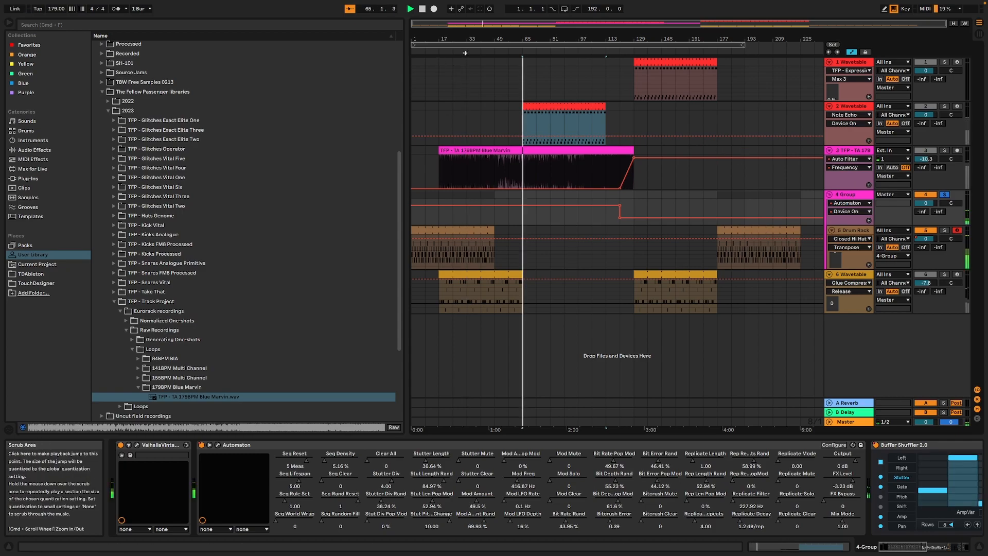
{"action": "key", "text": "super+a"}
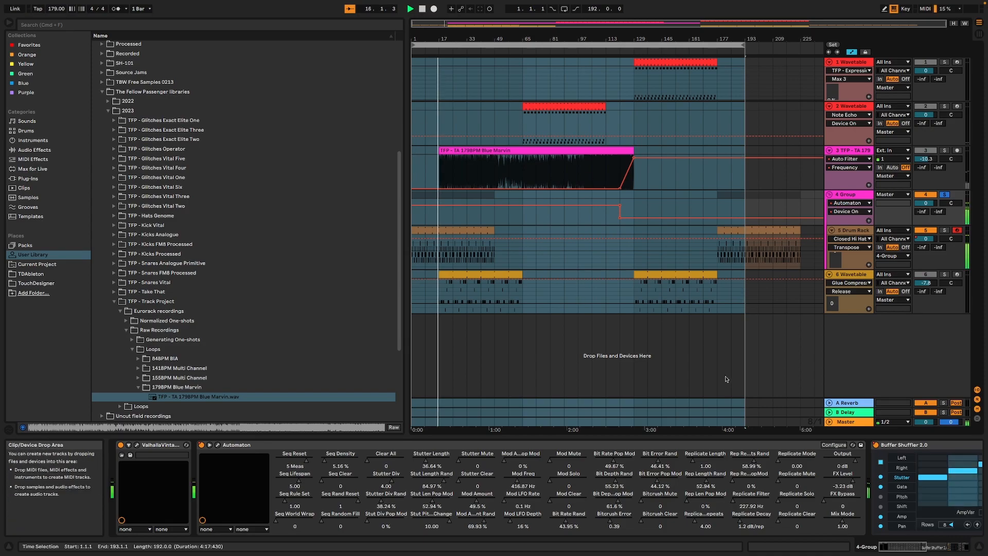
{"action": "key", "text": "space"}
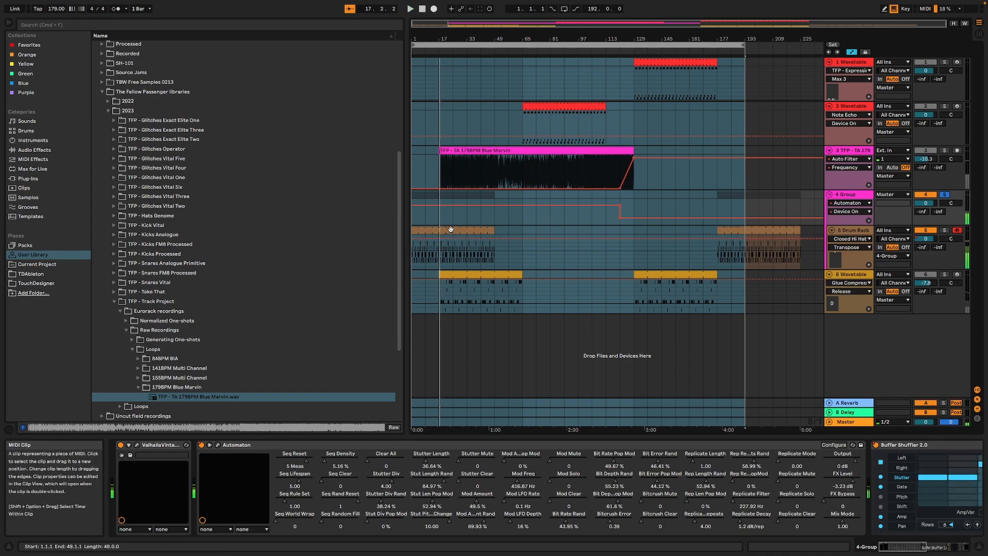
Show the MIDI notes of the first Drum Rack clip and examine the device chain on track 5.
{"action": "double_click", "coordinate": [450, 230]}
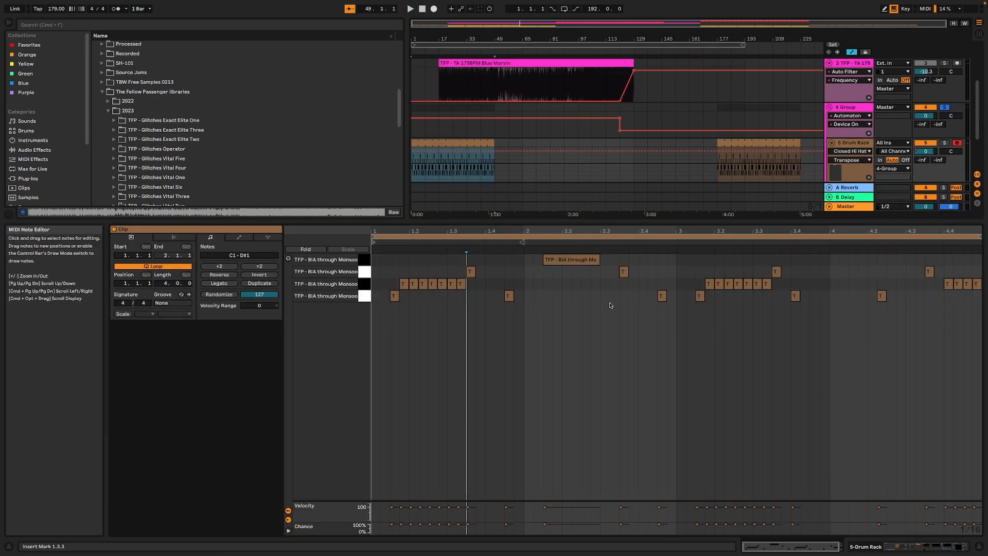
{"action": "left_click", "coordinate": [950, 546]}
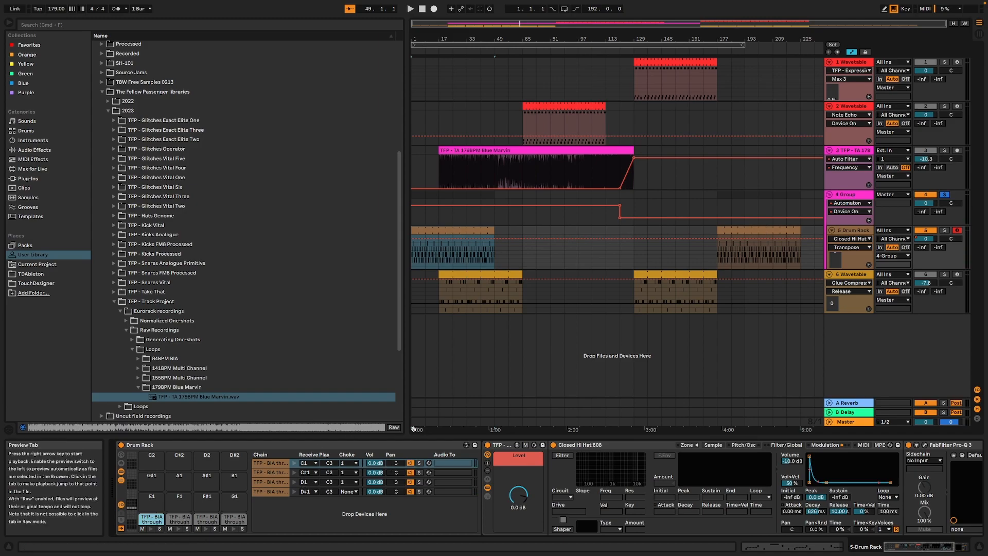
{"action": "left_click_drag", "start_coordinate": [936, 548], "coordinate": [958, 549]}
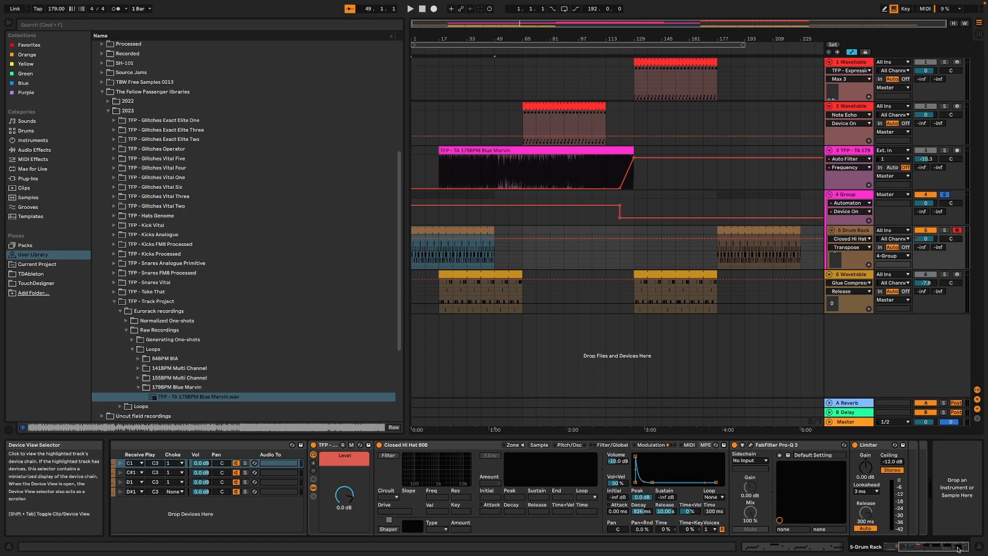
{"action": "left_click_drag", "start_coordinate": [935, 543], "coordinate": [913, 545]}
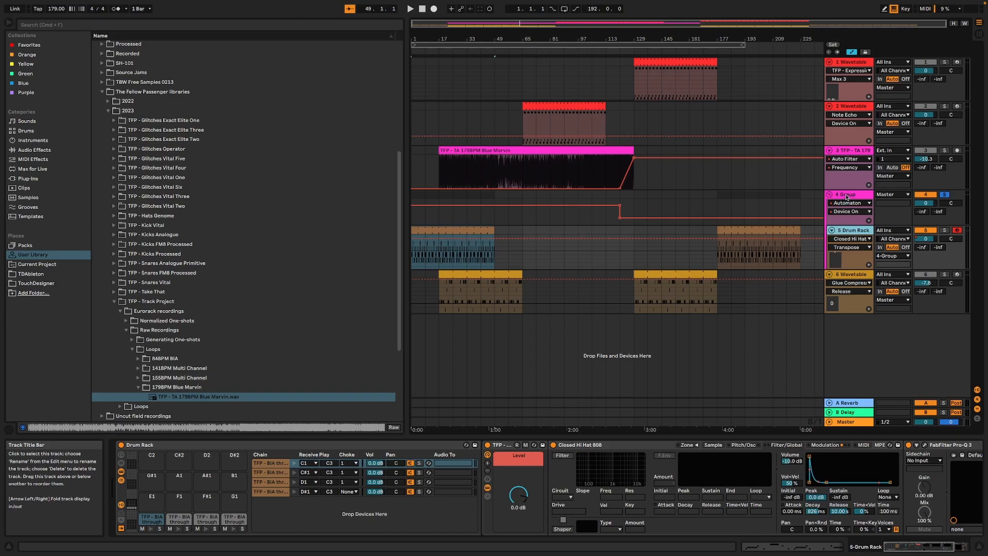
Open the Automaton plug-in window on track 4 Group and play the drums briefly from bar 1.
{"action": "left_click", "coordinate": [846, 195]}
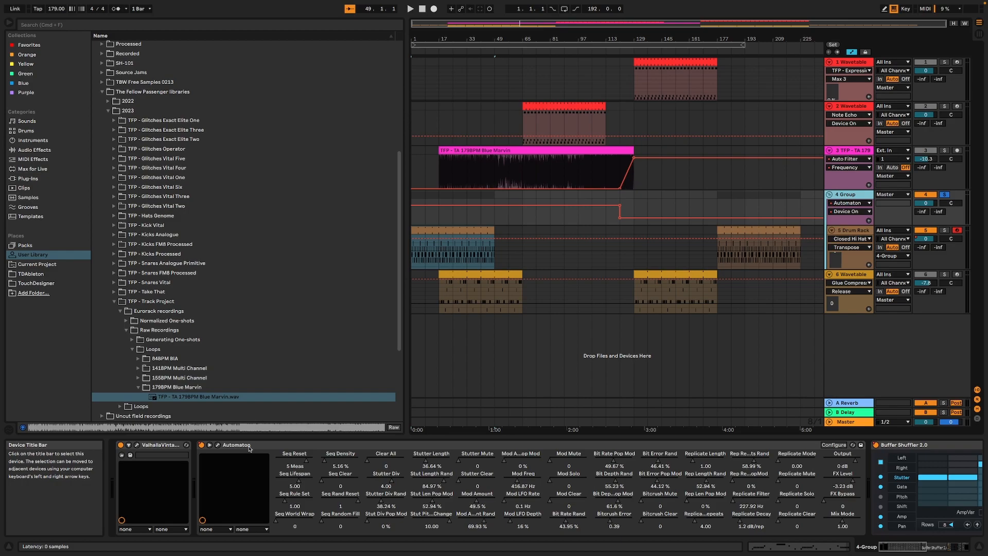
{"action": "left_click", "coordinate": [218, 444]}
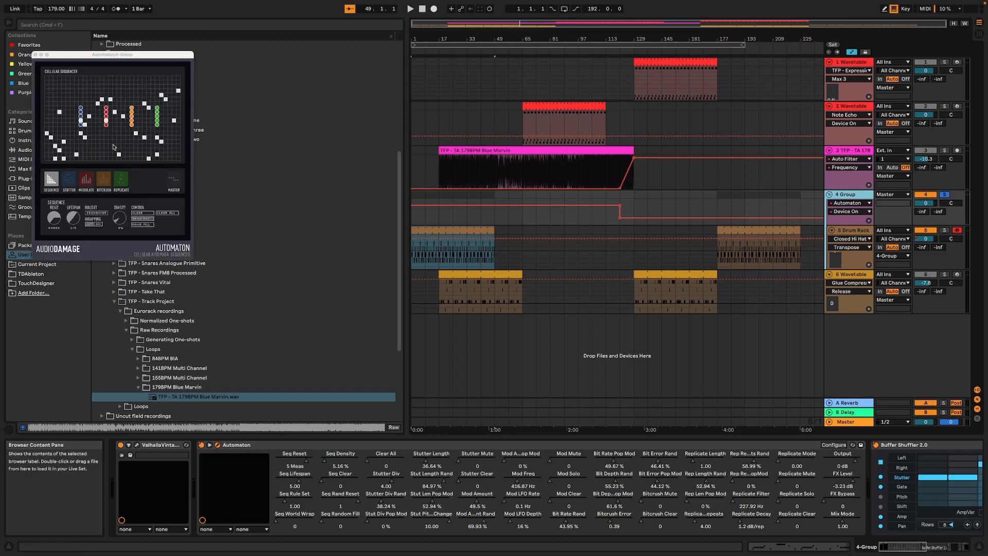
{"action": "key", "text": "space"}
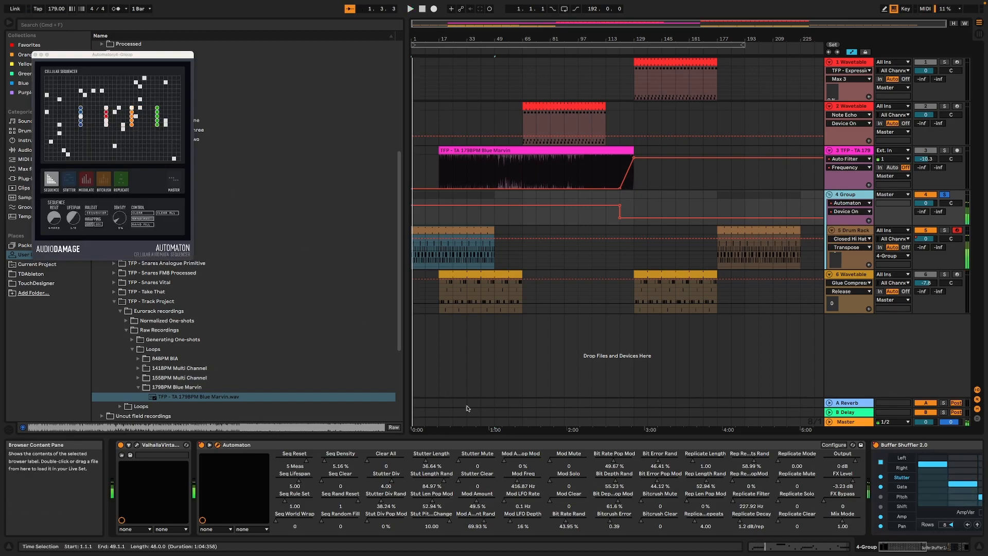
Examine Buffer Shuffler 2.0's Left sequence on track 4 Group and audition the drums from about bar 33 and bar 177.
{"action": "left_click", "coordinate": [944, 546]}
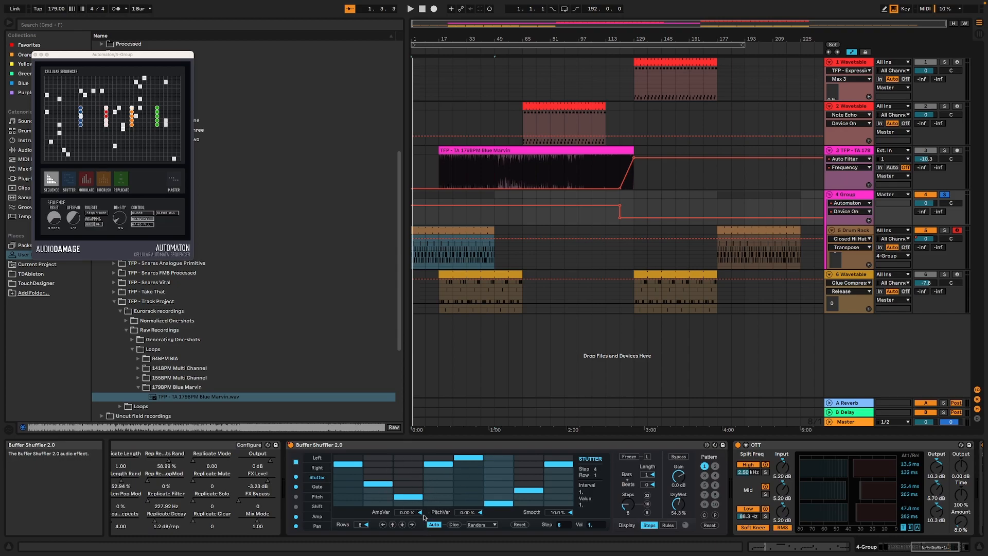
{"action": "left_click", "coordinate": [317, 457]}
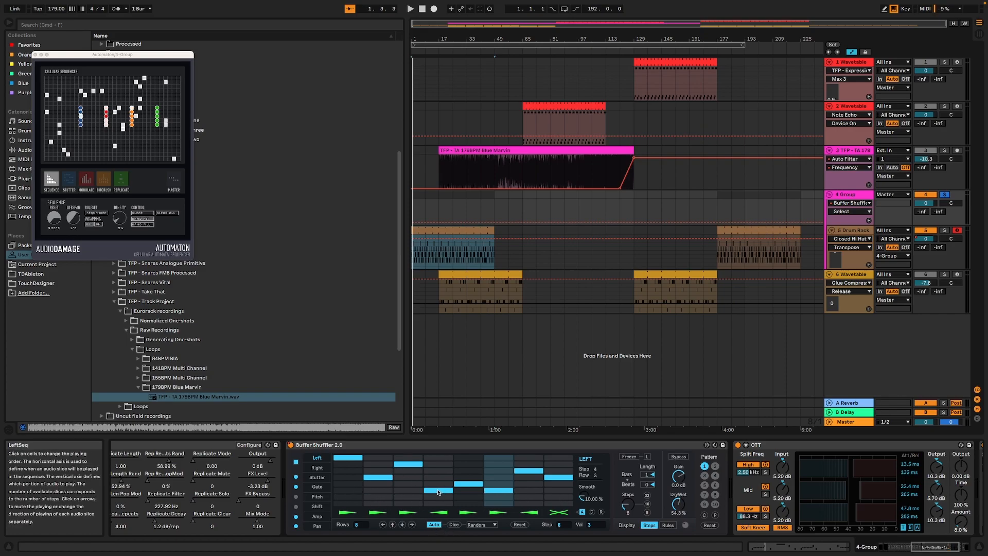
{"action": "key", "text": "space"}
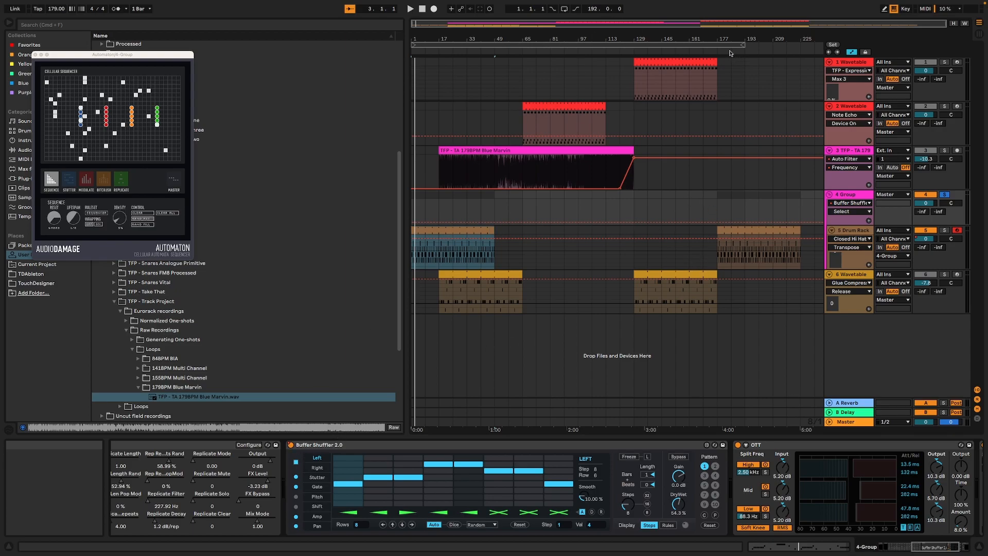
{"action": "left_click", "coordinate": [466, 56]}
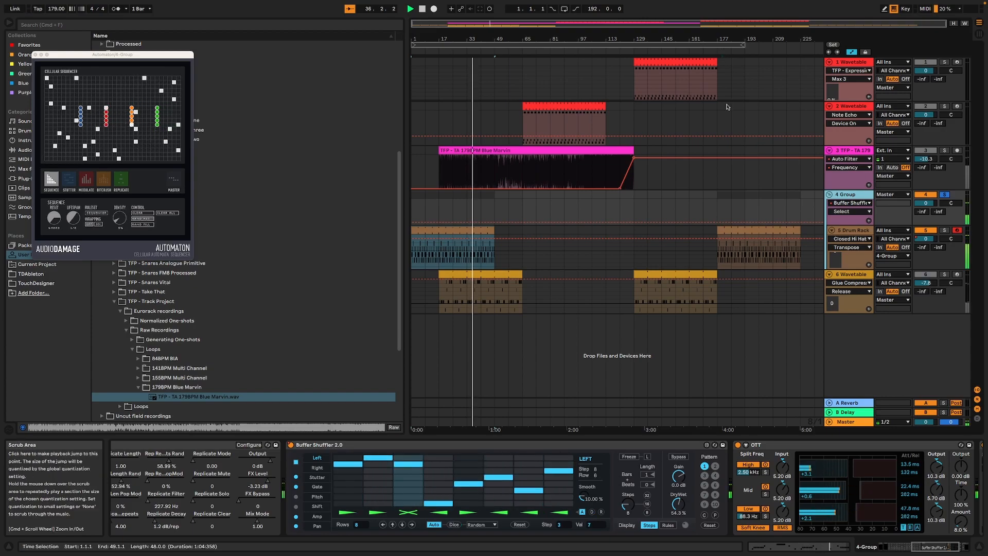
{"action": "left_click", "coordinate": [720, 51]}
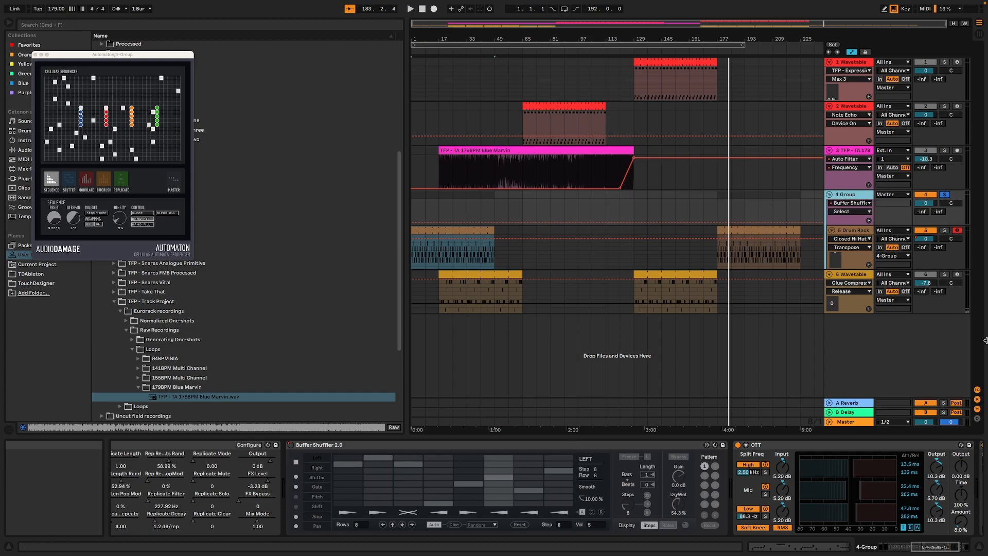
Solo Wavetable track 6 alone and audition its first clip from bar 17.
{"action": "left_click", "coordinate": [942, 274]}
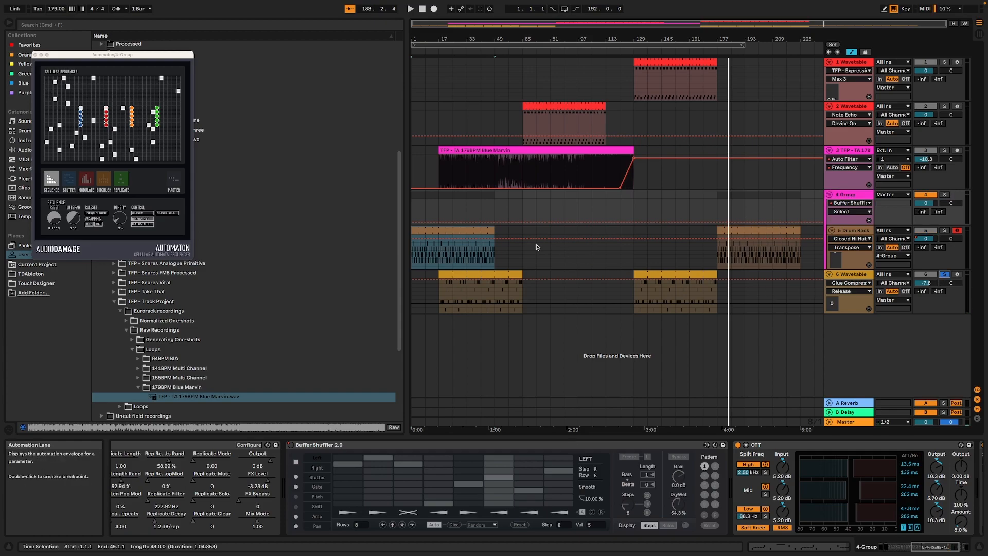
{"action": "left_click", "coordinate": [492, 273]}
{"action": "key", "text": "space"}
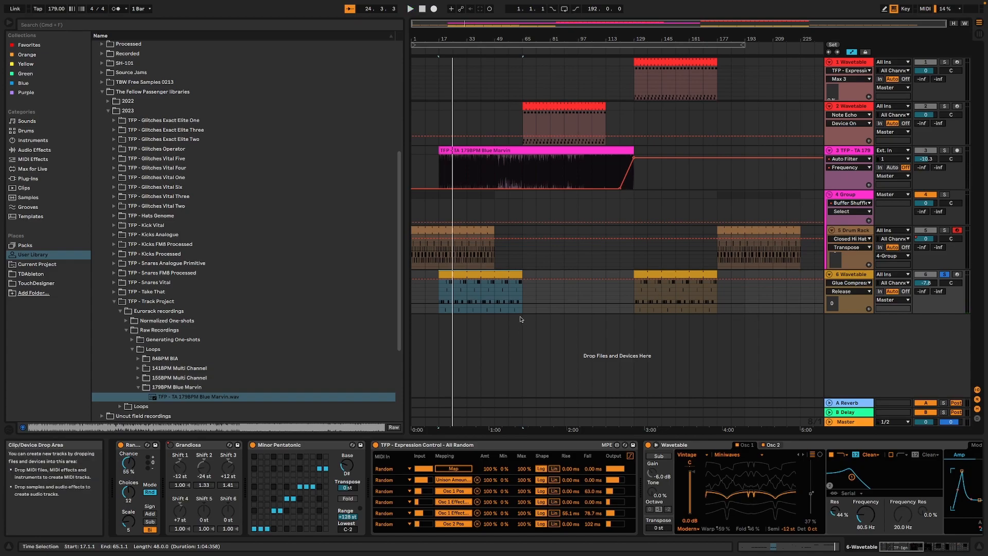
Show the MIDI notes of track 6's first clip, return to its devices and display Grandiosa's Device On automation.
{"action": "key", "text": "shift+Tab"}
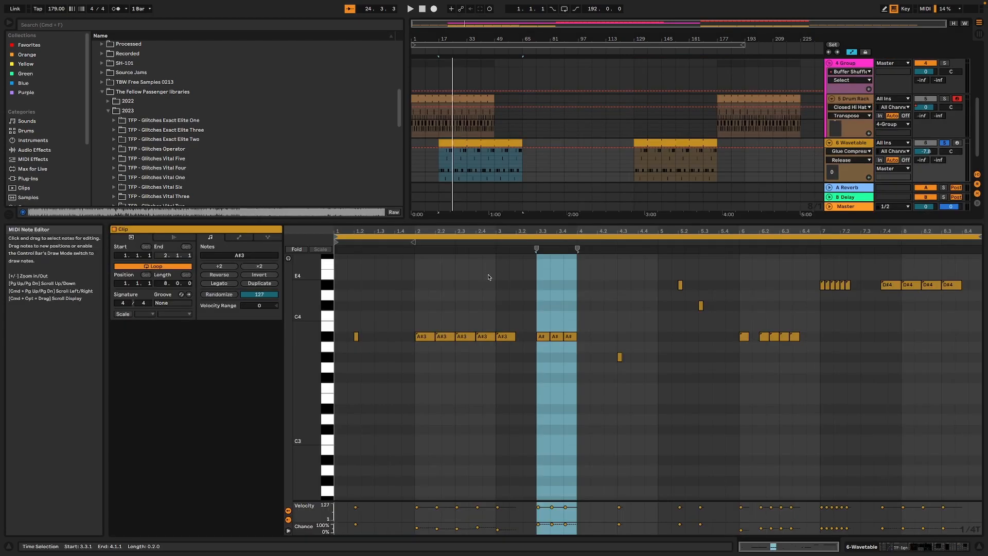
{"action": "left_click", "coordinate": [952, 547]}
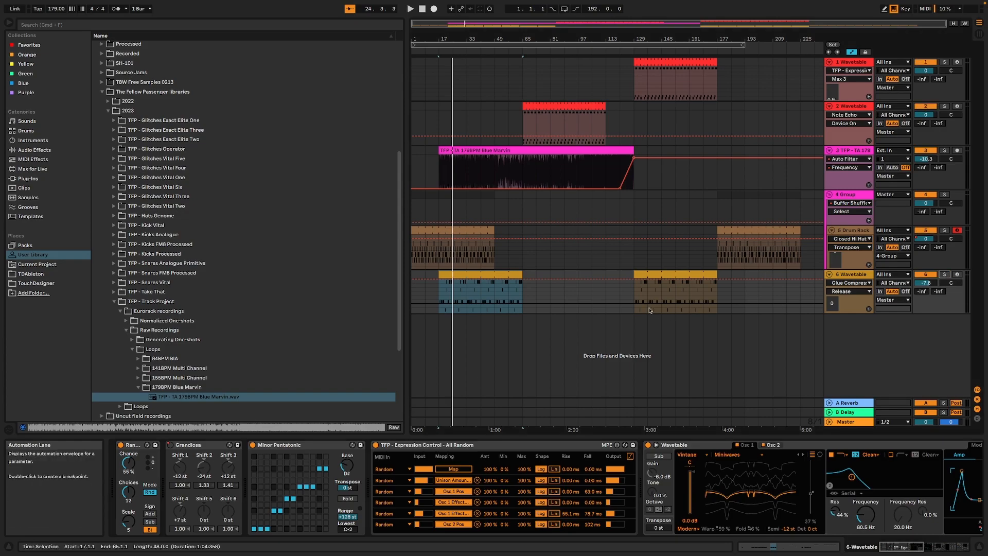
{"action": "right_click", "coordinate": [171, 448]}
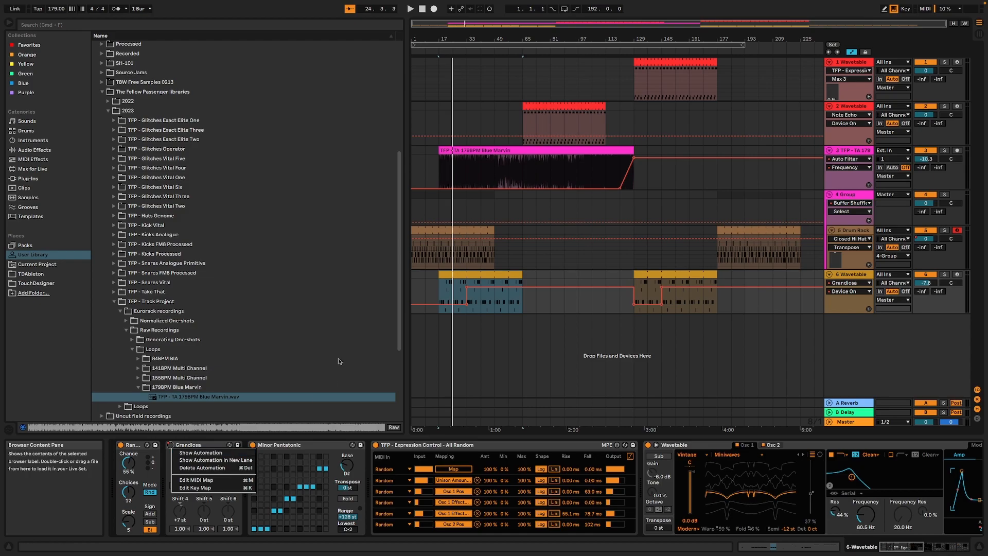
Audition the arrangement from bar 17 and from about bar 33, and examine track 6's Wavetable oscillators and amp envelope.
{"action": "left_click", "coordinate": [492, 357]}
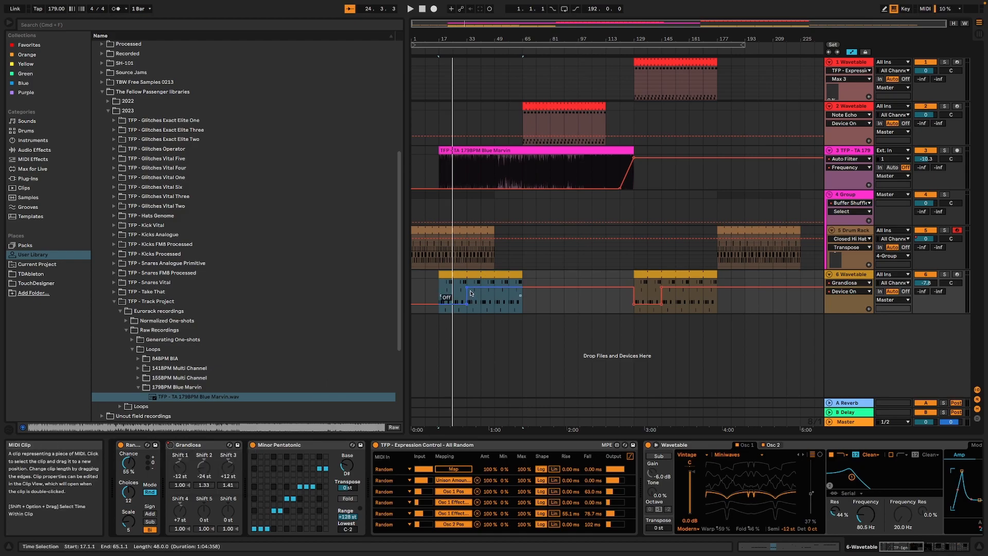
{"action": "key", "text": "space"}
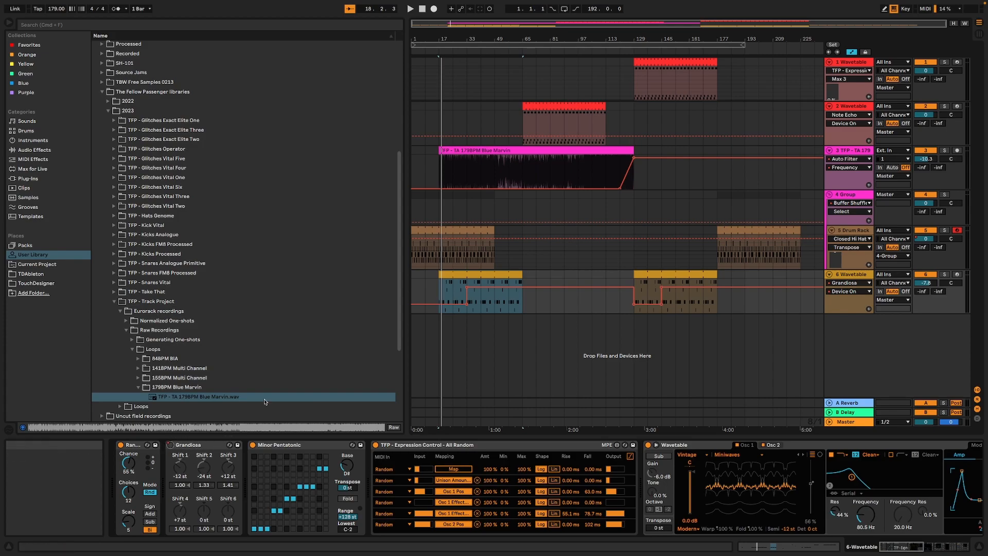
{"action": "left_click", "coordinate": [467, 49]}
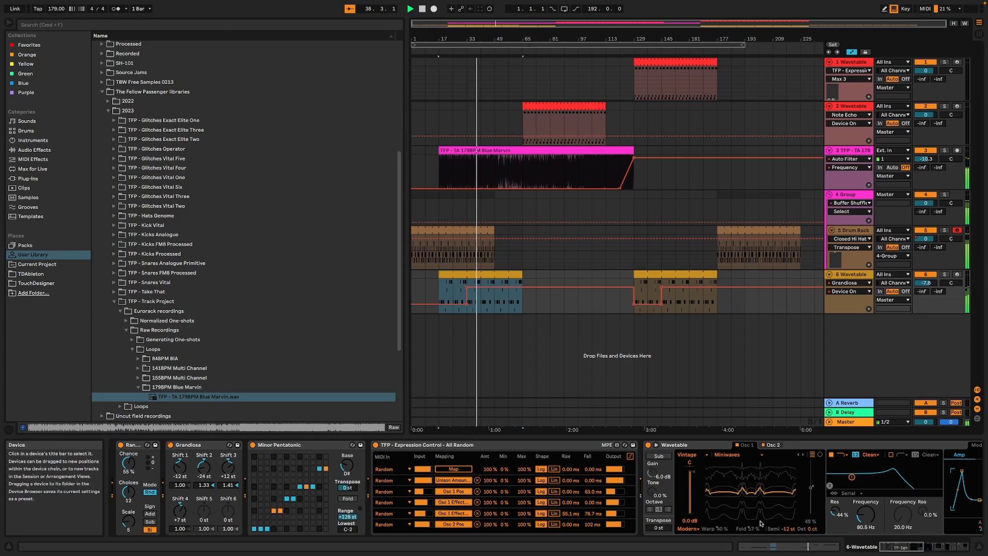
{"action": "left_click", "coordinate": [892, 543]}
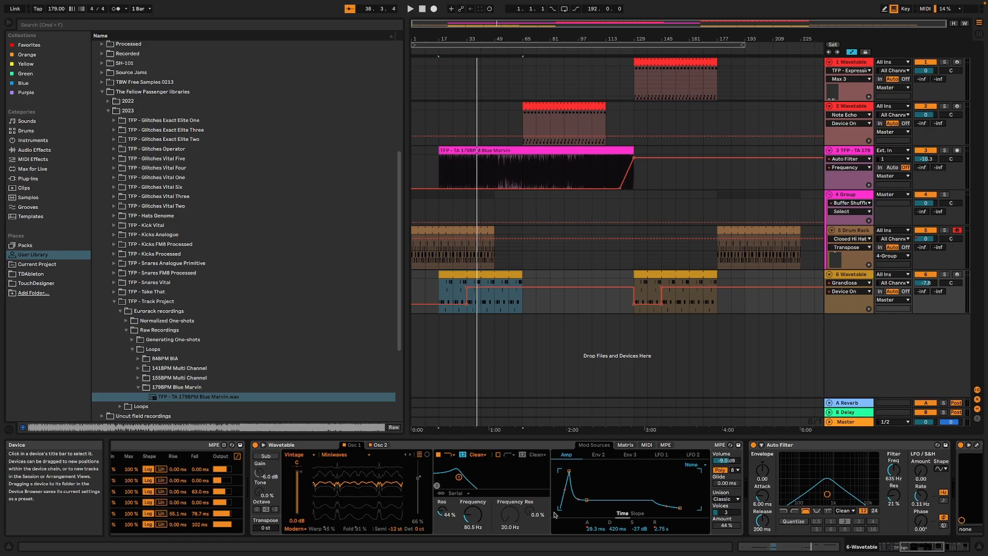
Solo Wavetable track 6, play it briefly and examine its Auto Filter, ValhallaShimmer and Glue Compressor devices.
{"action": "left_click", "coordinate": [944, 274]}
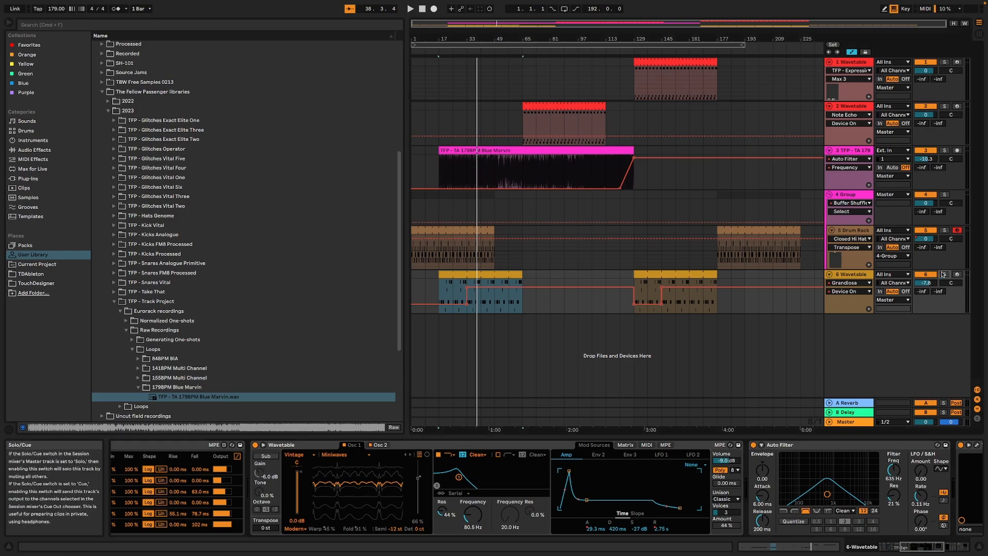
{"action": "key", "text": "space"}
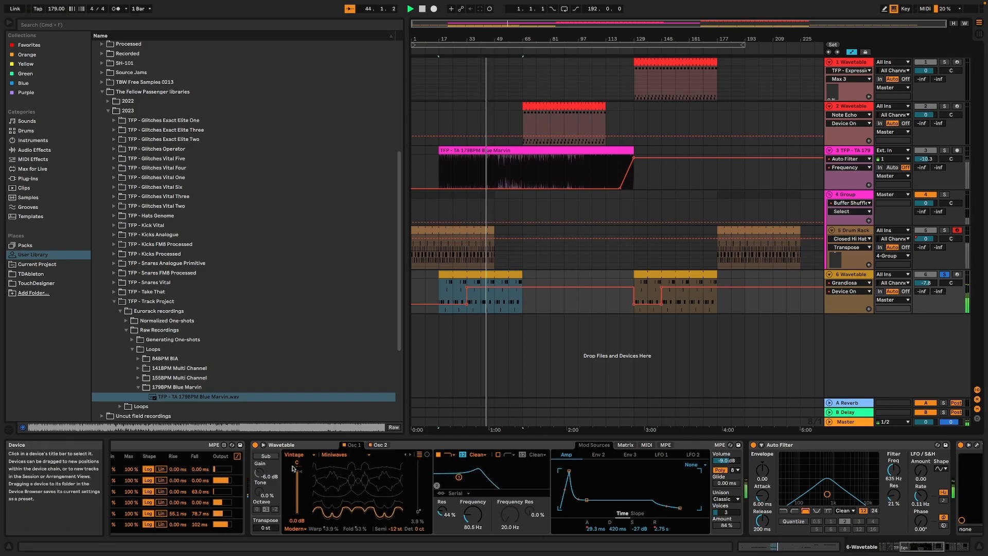
{"action": "left_click_drag", "start_coordinate": [901, 546], "coordinate": [911, 535]}
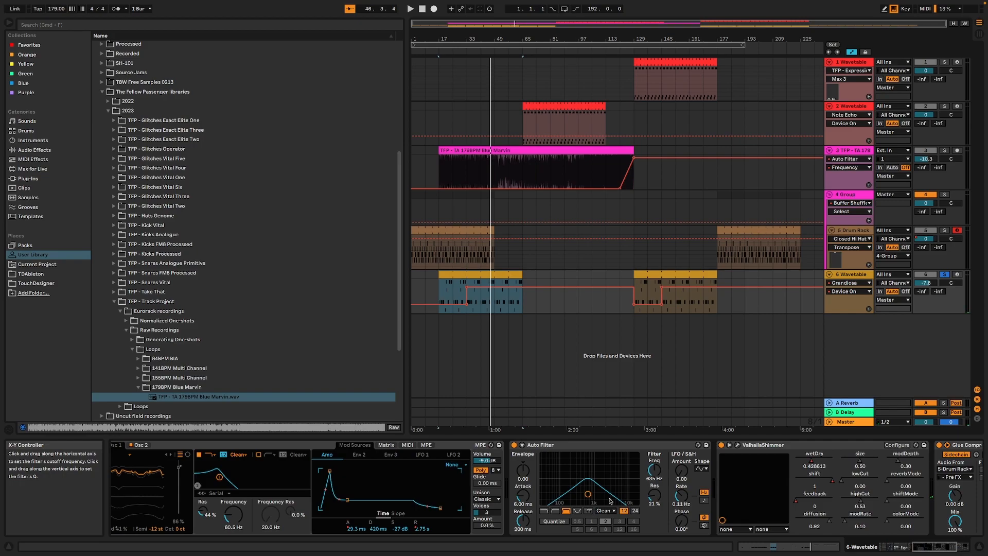
{"action": "left_click_drag", "start_coordinate": [942, 547], "coordinate": [954, 548]}
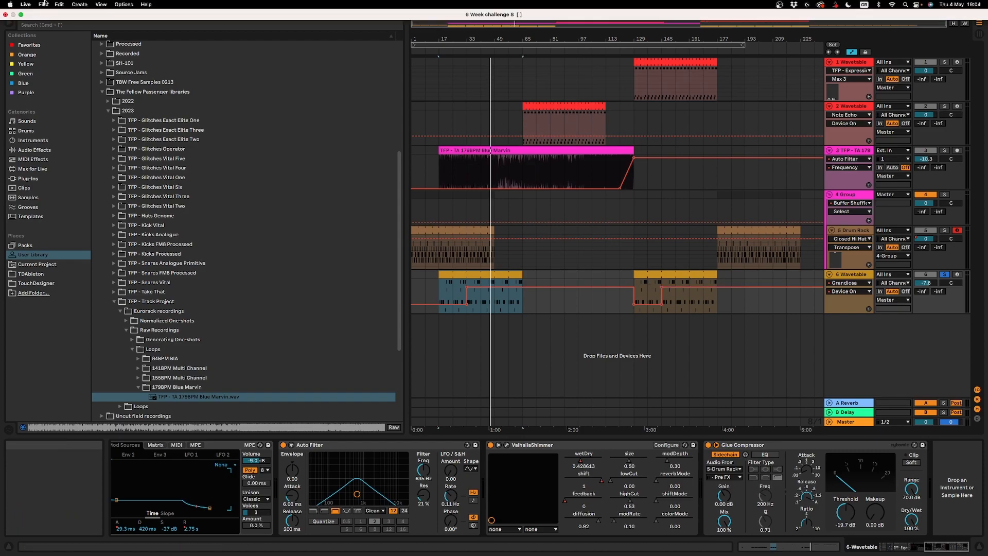
Open the recent Live Set 6 Week challenge 9 without saving the current one, and play it briefly.
{"action": "left_click", "coordinate": [41, 4]}
{"action": "mouse_move", "coordinate": [77, 33]}
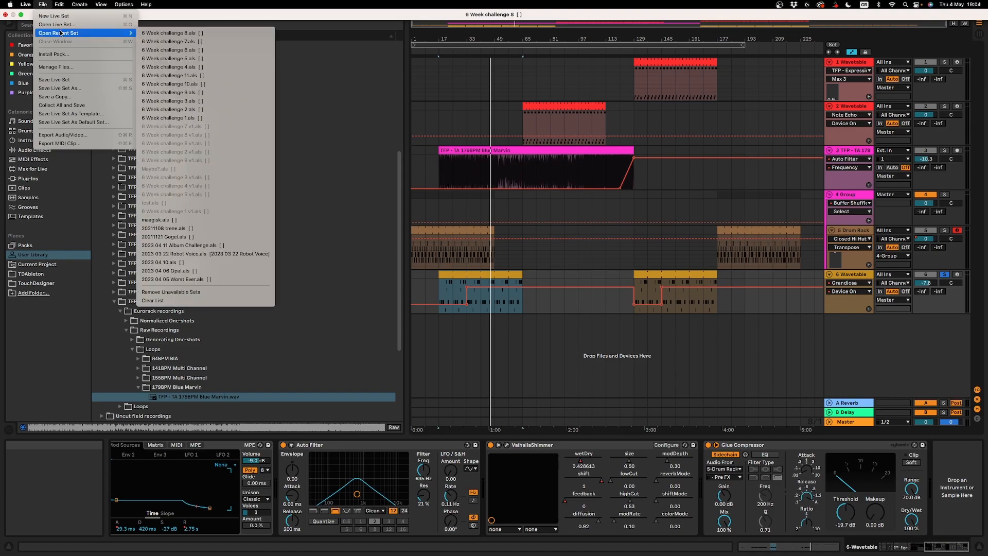
{"action": "left_click", "coordinate": [201, 92]}
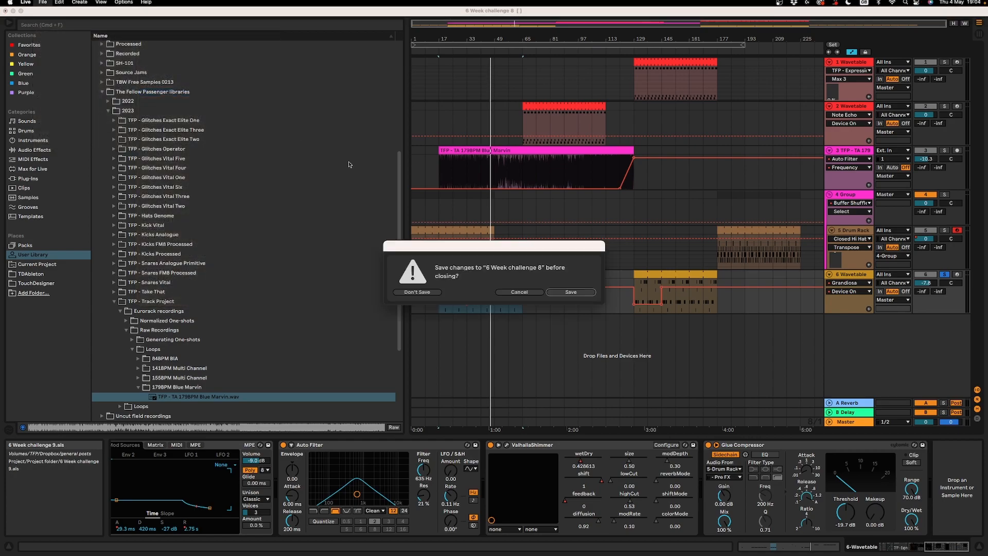
{"action": "left_click", "coordinate": [419, 296]}
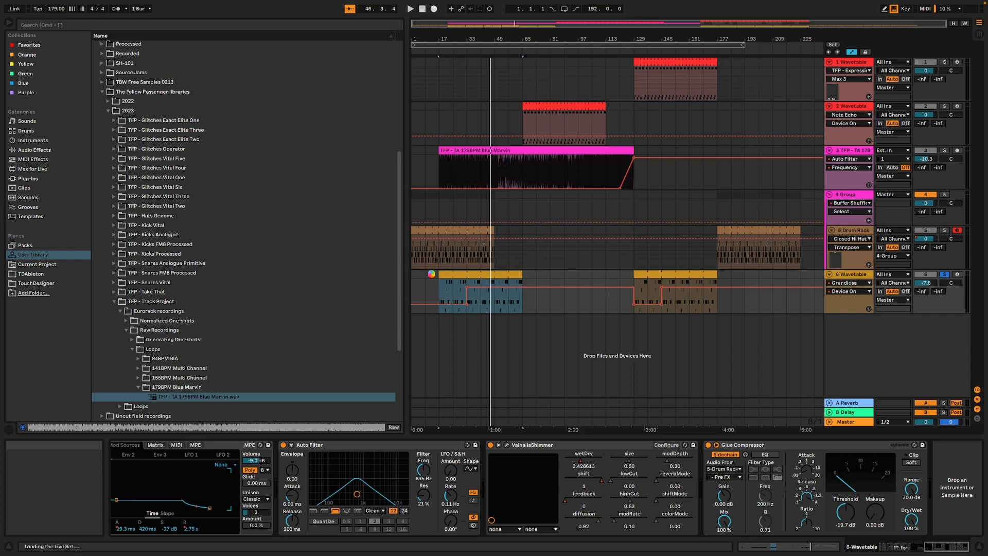
{"action": "key", "text": "space"}
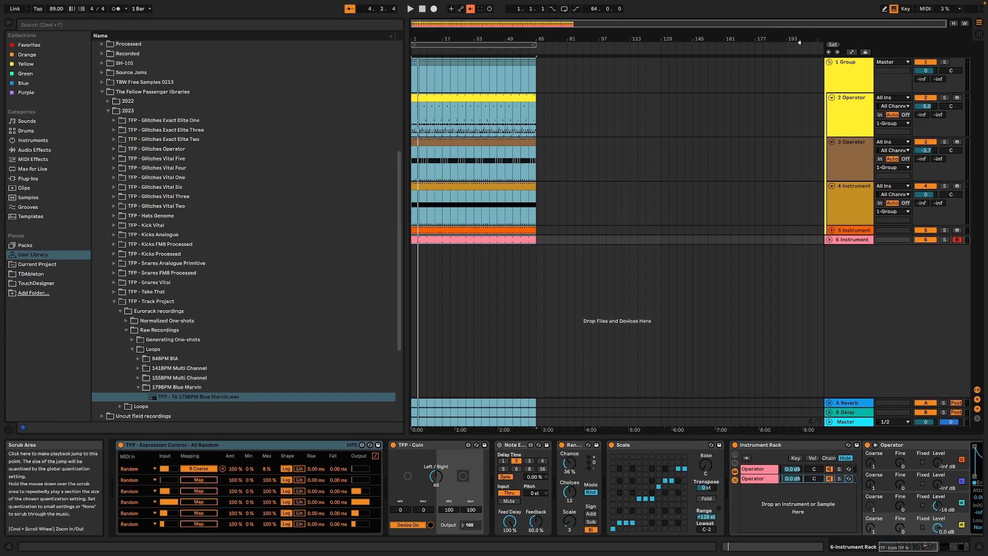
Solo track 2 Operator, fit the whole arrangement in view and audition the track from about bar 6.
{"action": "left_click", "coordinate": [850, 106]}
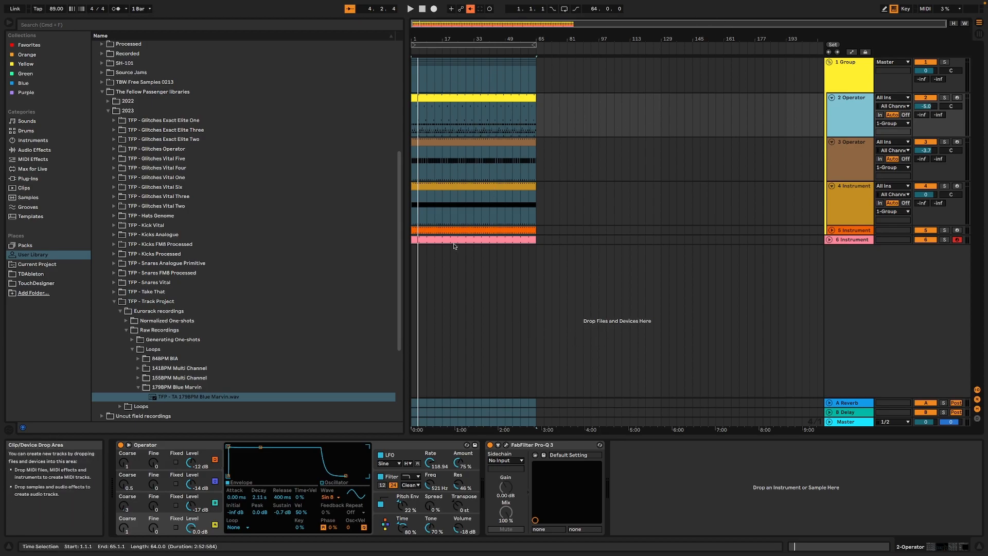
{"action": "left_click_drag", "start_coordinate": [442, 33], "coordinate": [499, 74]}
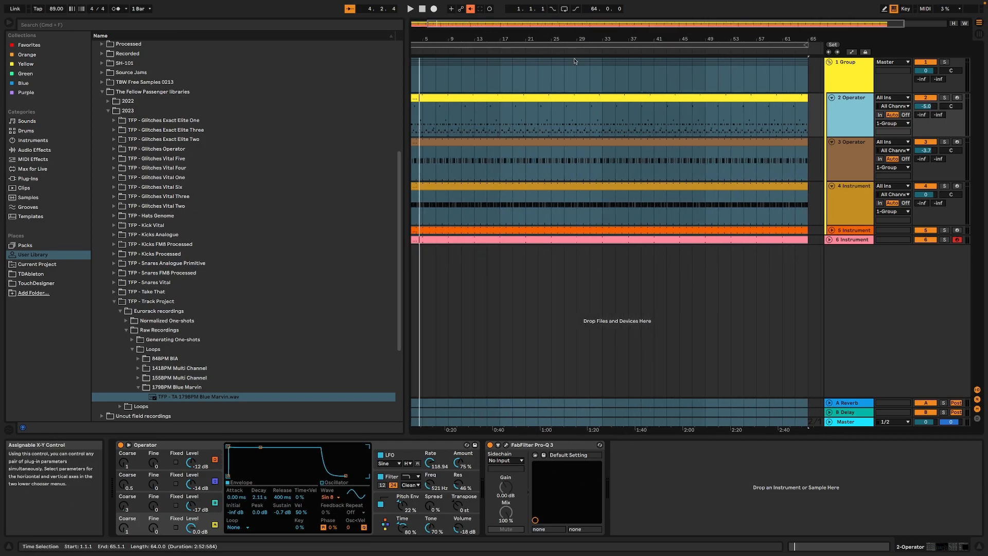
{"action": "left_click_drag", "start_coordinate": [533, 45], "coordinate": [533, 38]}
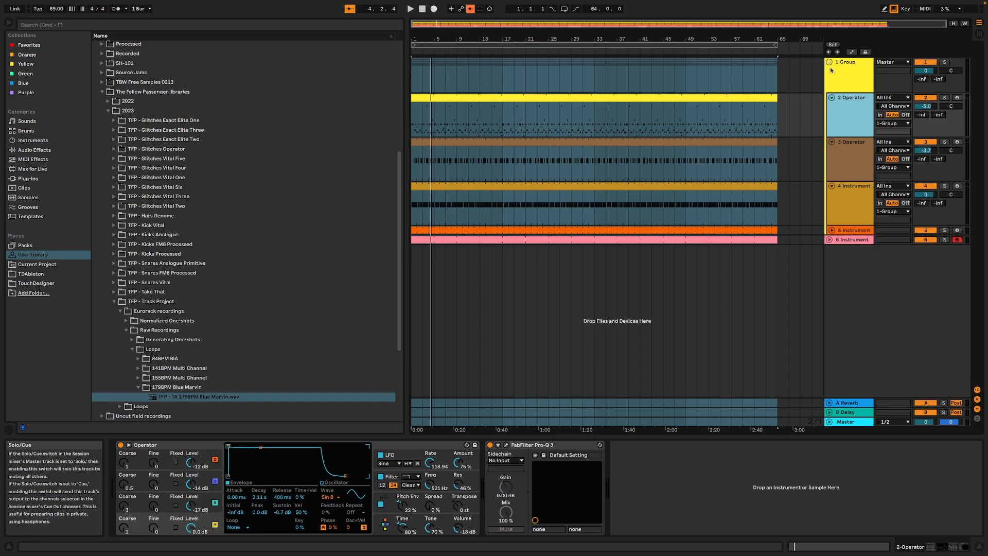
{"action": "left_click", "coordinate": [944, 98]}
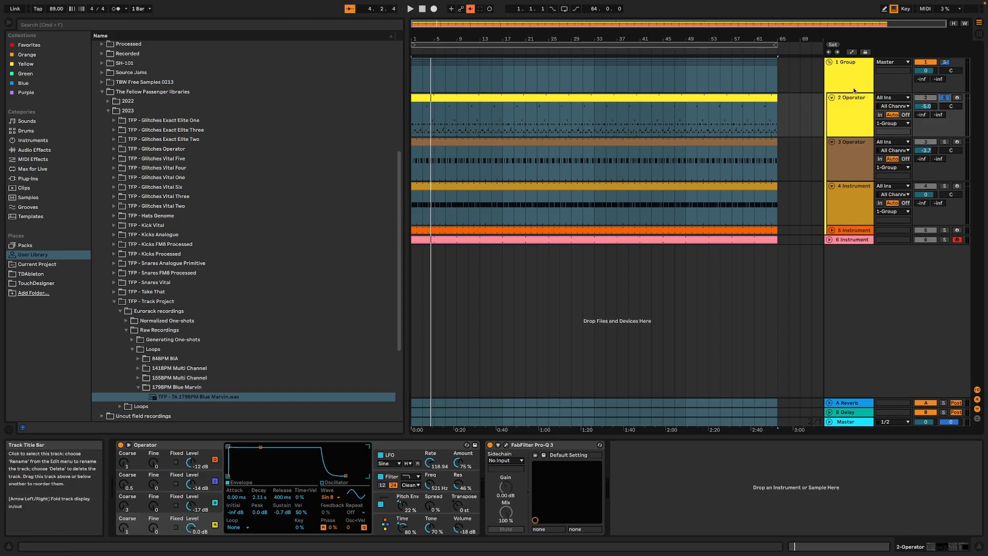
{"action": "left_click", "coordinate": [442, 50]}
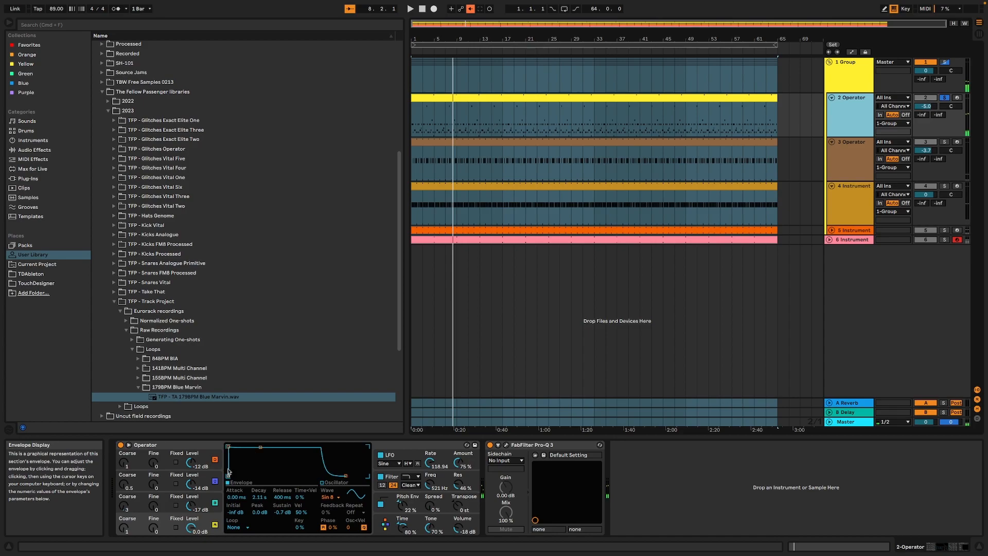
Inspect the envelopes of oscillators B, C and D on track 2 Operator, and view the MIDI notes of one clip.
{"action": "left_click", "coordinate": [204, 497]}
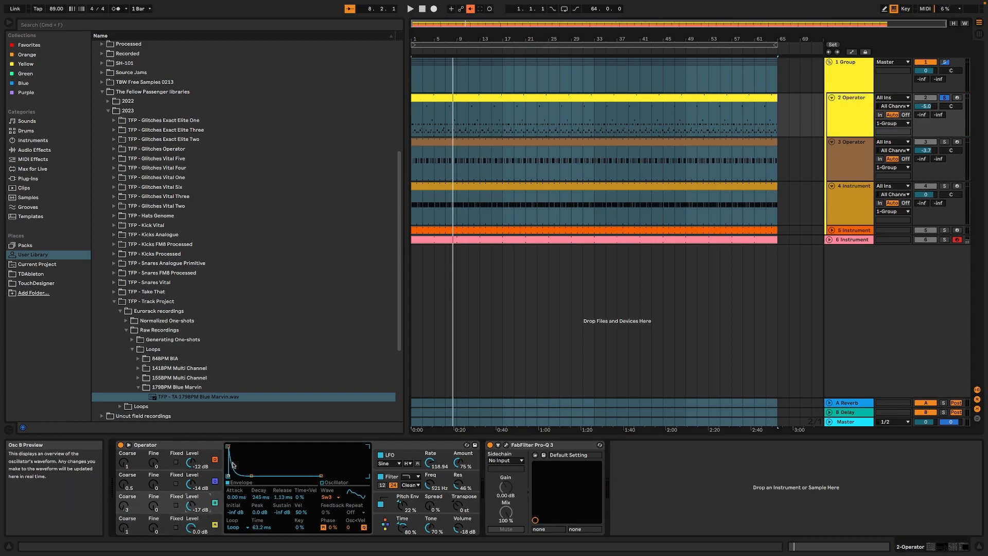
{"action": "left_click", "coordinate": [199, 472]}
{"action": "left_click", "coordinate": [201, 458]}
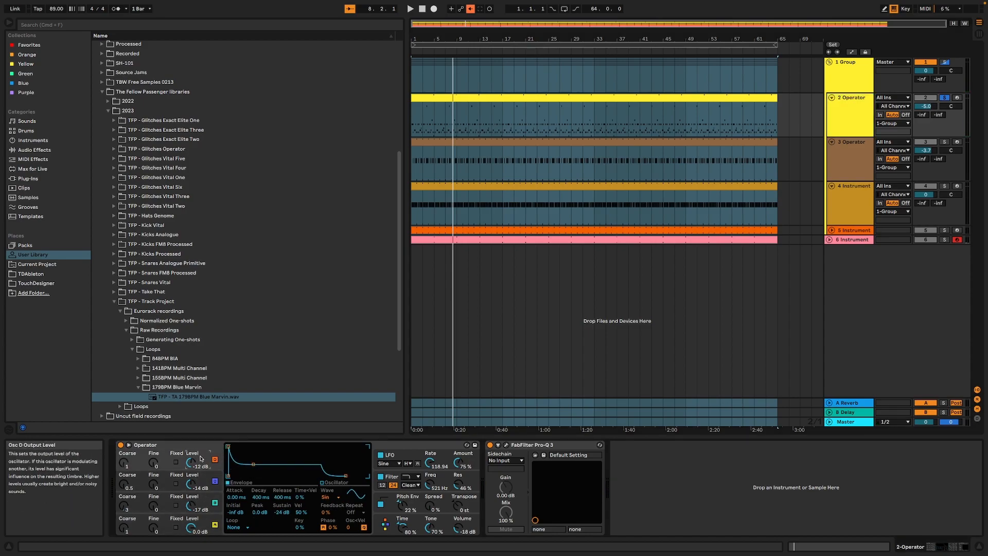
{"action": "double_click", "coordinate": [685, 97]}
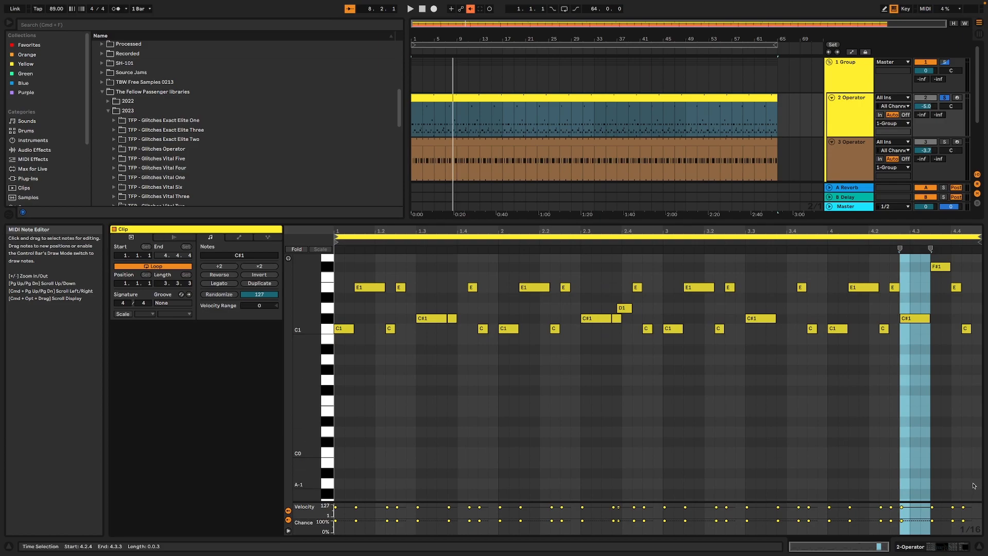
{"action": "left_click", "coordinate": [958, 546]}
Solo track 3 Operator alone, audition it from about bar 12 and show its oscillator A and pitch envelopes.
{"action": "left_click", "coordinate": [945, 142]}
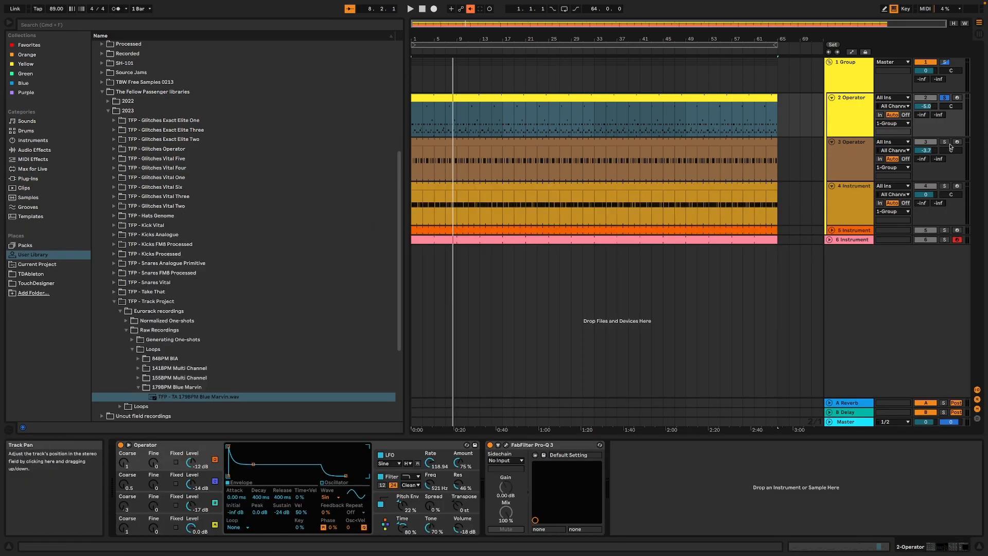
{"action": "left_click", "coordinate": [476, 52]}
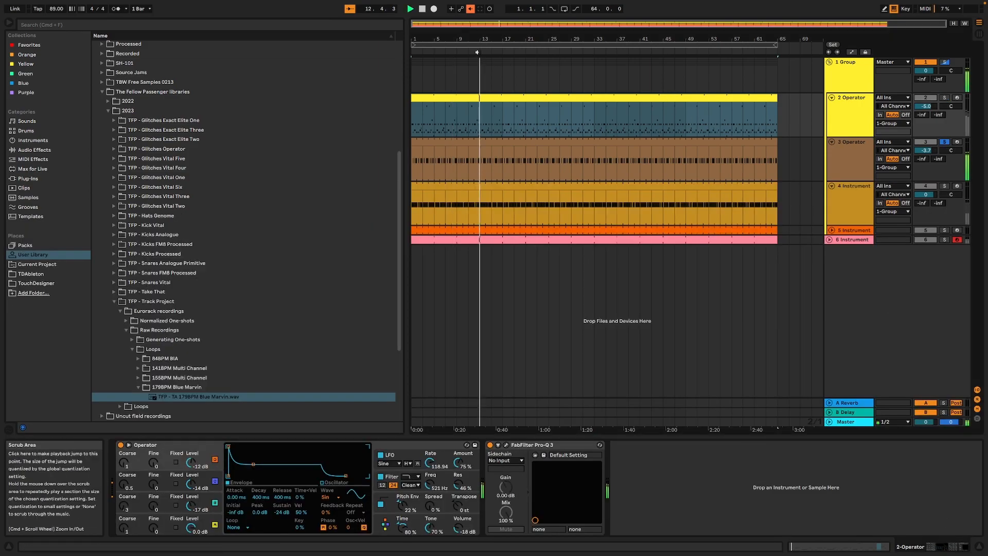
{"action": "left_click", "coordinate": [848, 155]}
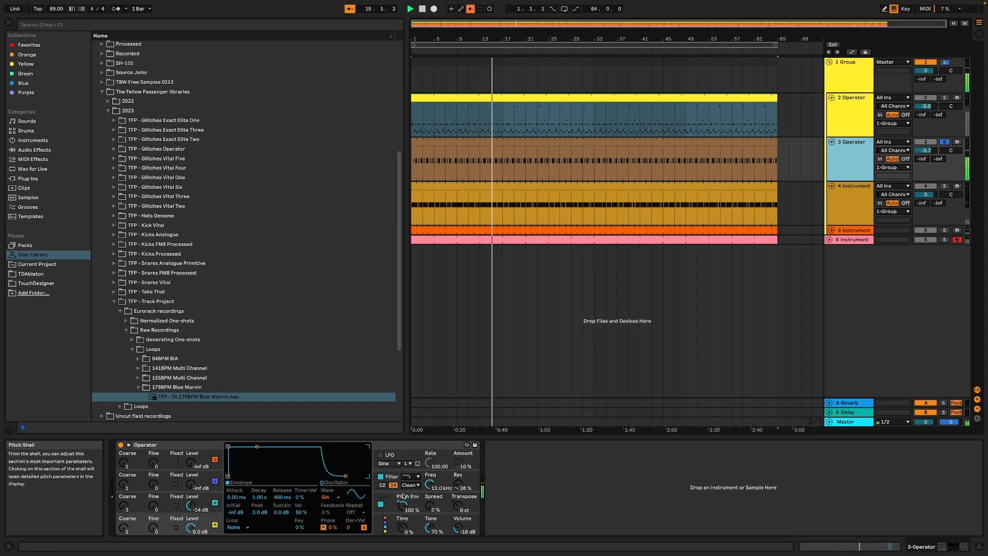
{"action": "left_click", "coordinate": [208, 519]}
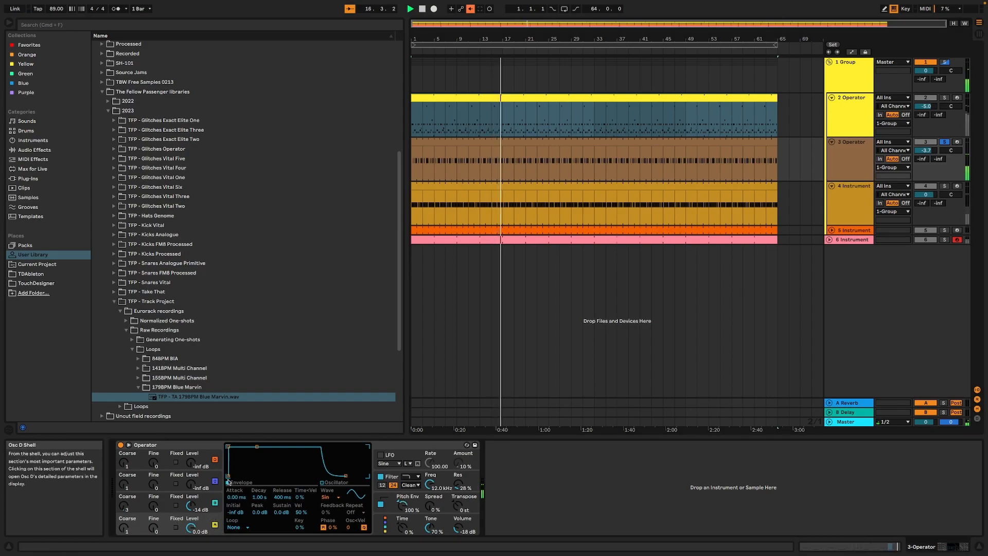
{"action": "left_click", "coordinate": [387, 500]}
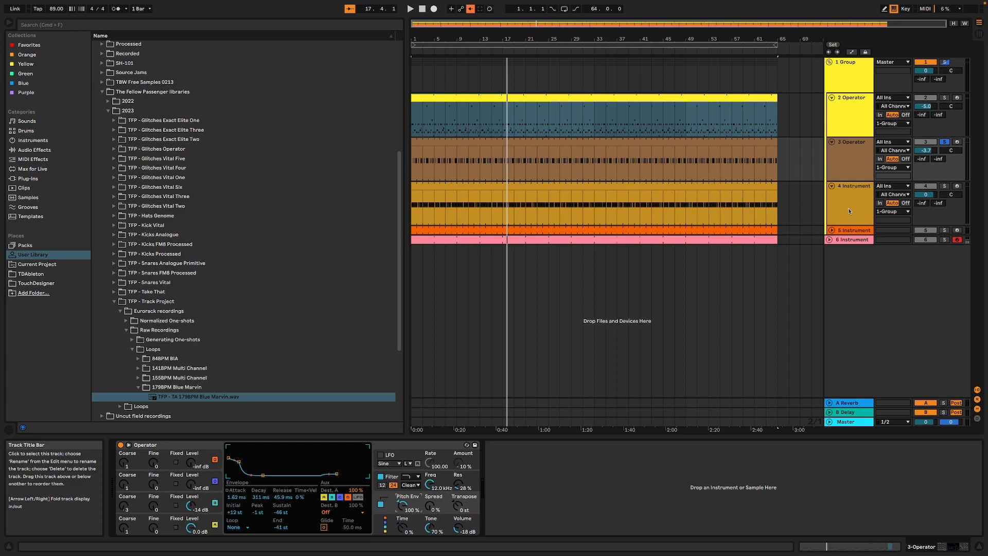
Solo track 4 Instrument Rack alone, audition it from about bar 21 and examine its step sequencer and random modulation devices.
{"action": "right_click", "coordinate": [944, 186]}
{"action": "left_click", "coordinate": [944, 186]}
{"action": "left_click", "coordinate": [944, 186]}
{"action": "left_click", "coordinate": [531, 52]}
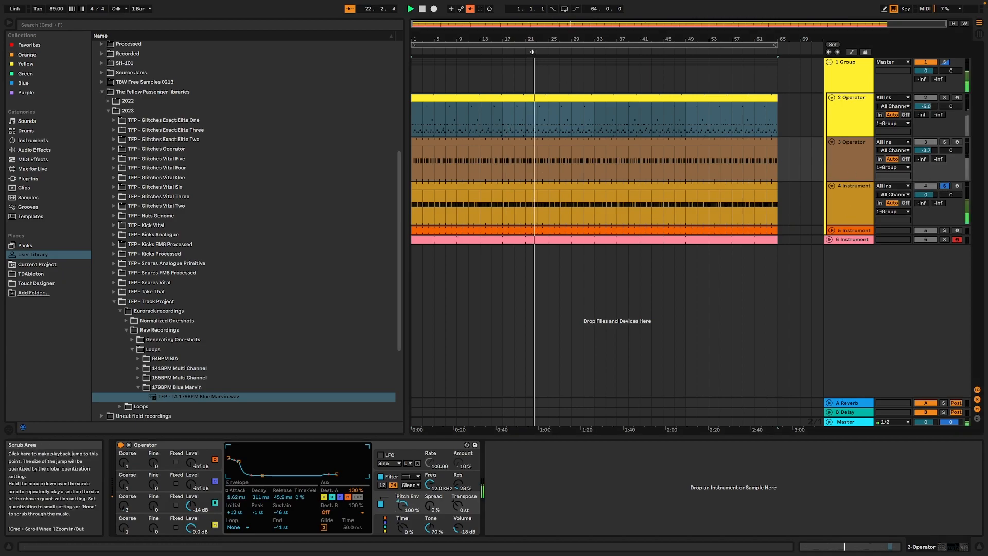
{"action": "left_click", "coordinate": [862, 193]}
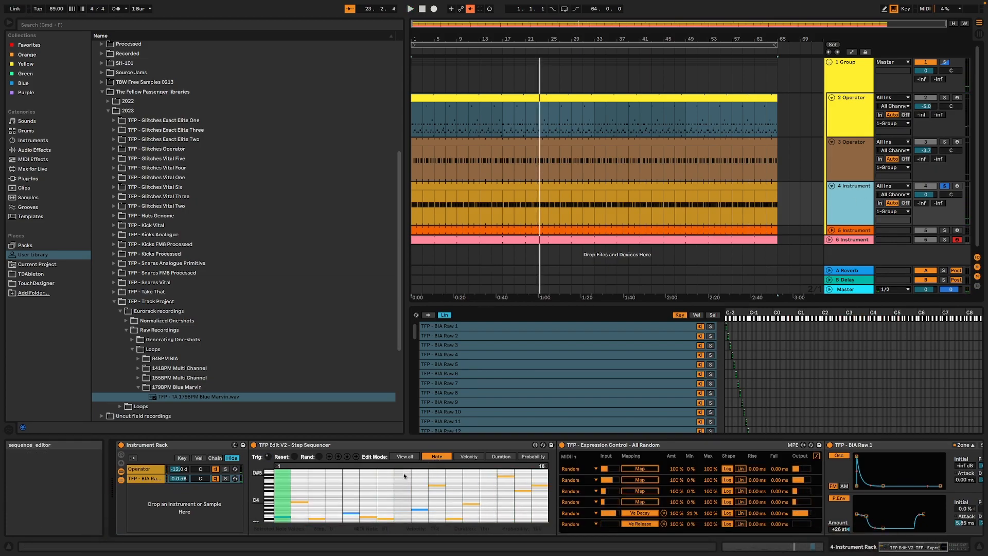
{"action": "double_click", "coordinate": [510, 185]}
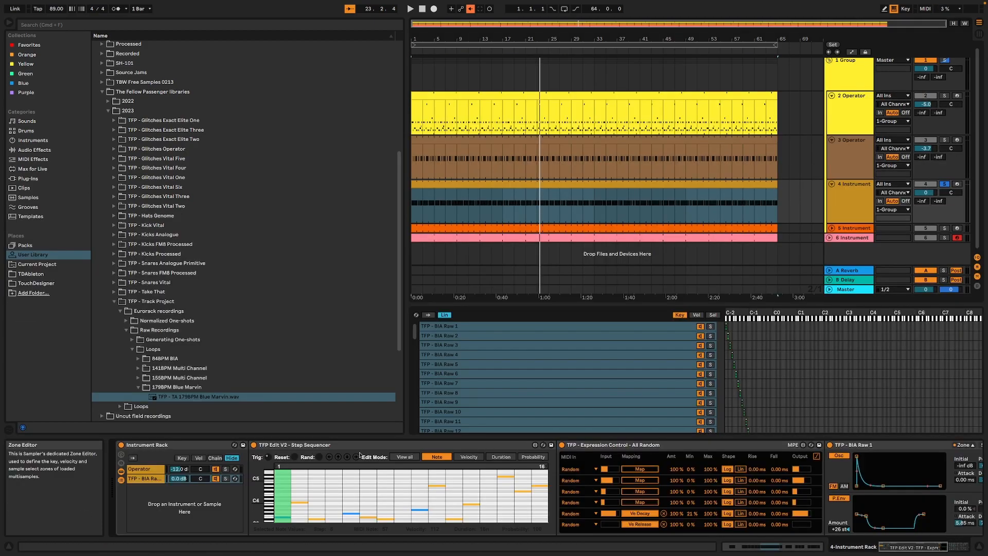
Show the Operator chain in track 4's rack, inspect its oscillator B, C and A envelopes, and play briefly from bar 1.
{"action": "left_click", "coordinate": [151, 469]}
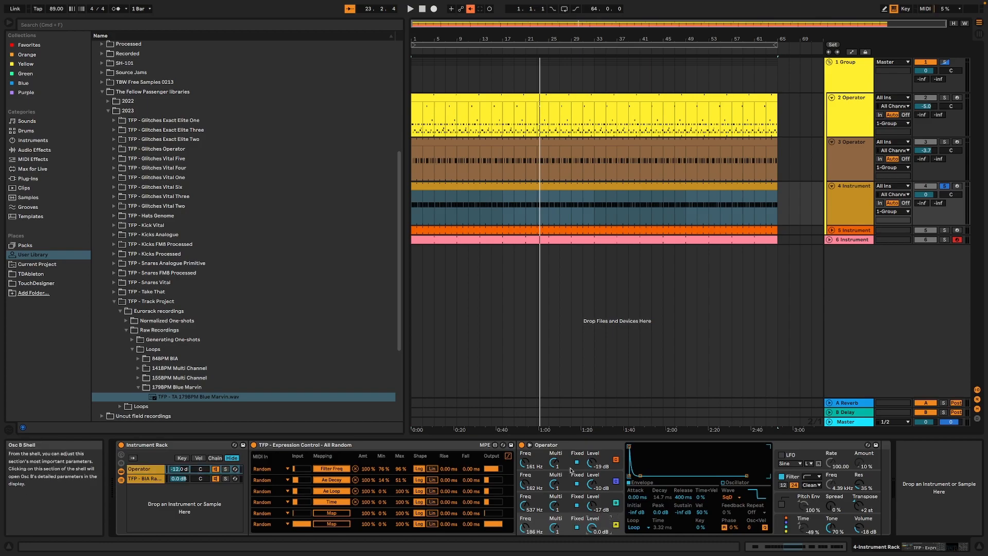
{"action": "left_click", "coordinate": [603, 504]}
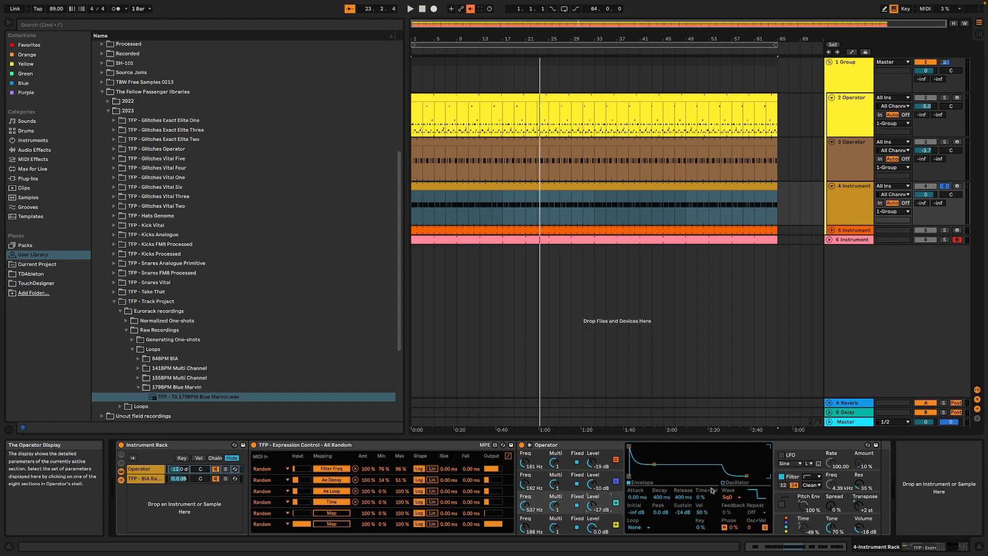
{"action": "left_click", "coordinate": [606, 479]}
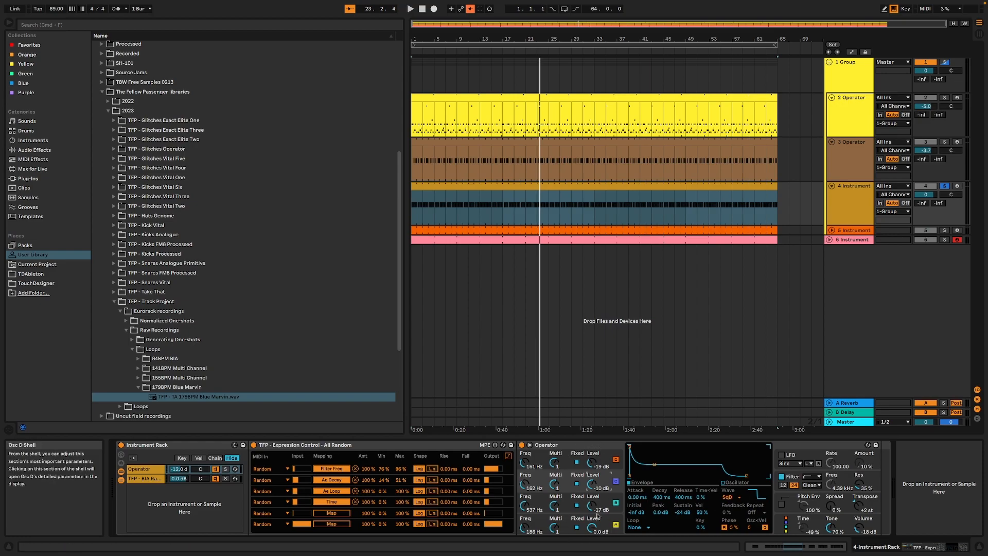
{"action": "left_click", "coordinate": [609, 522]}
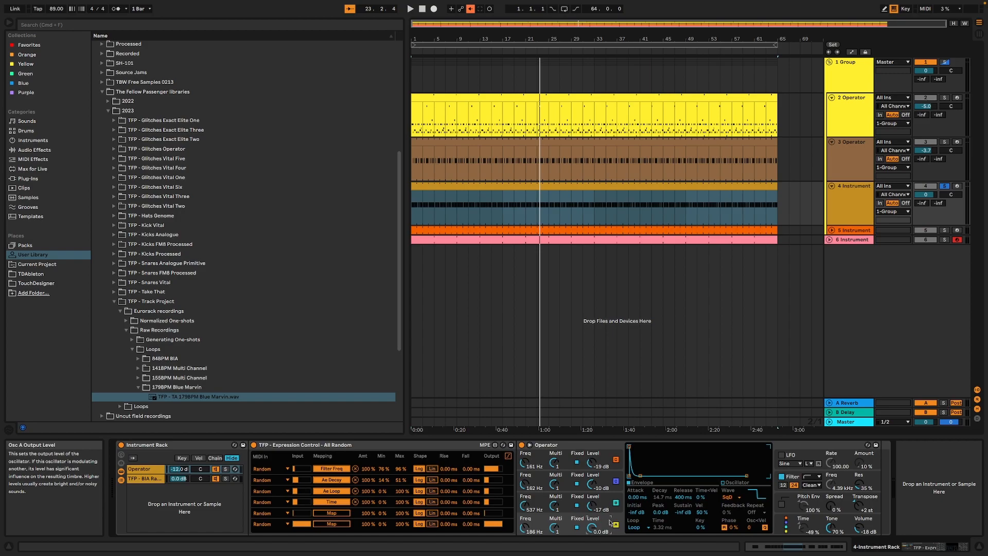
{"action": "key", "text": "space"}
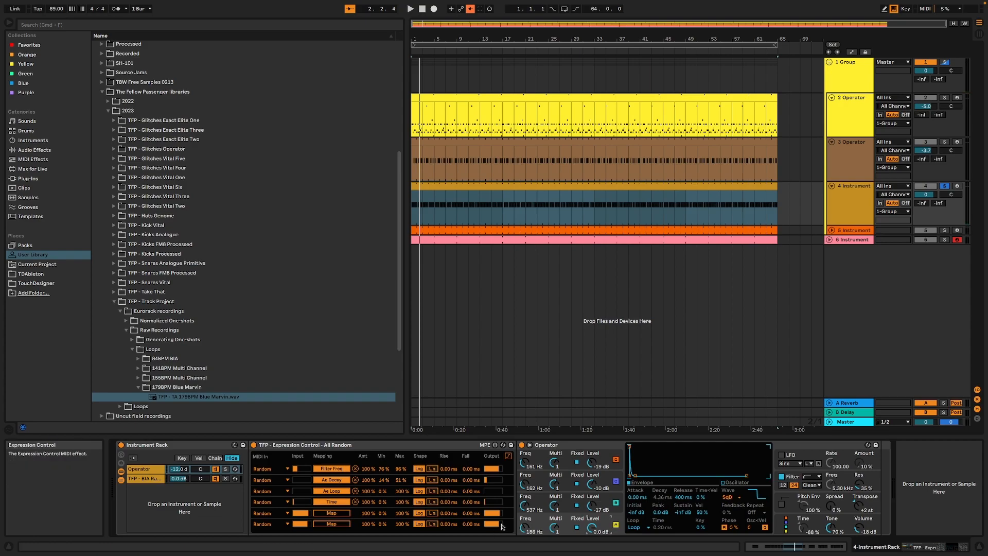
Show the TFP - BIA Raw chain's sample layers in the zone editor and select the TFP - BIA Raw 9 layer.
{"action": "left_click", "coordinate": [145, 478]}
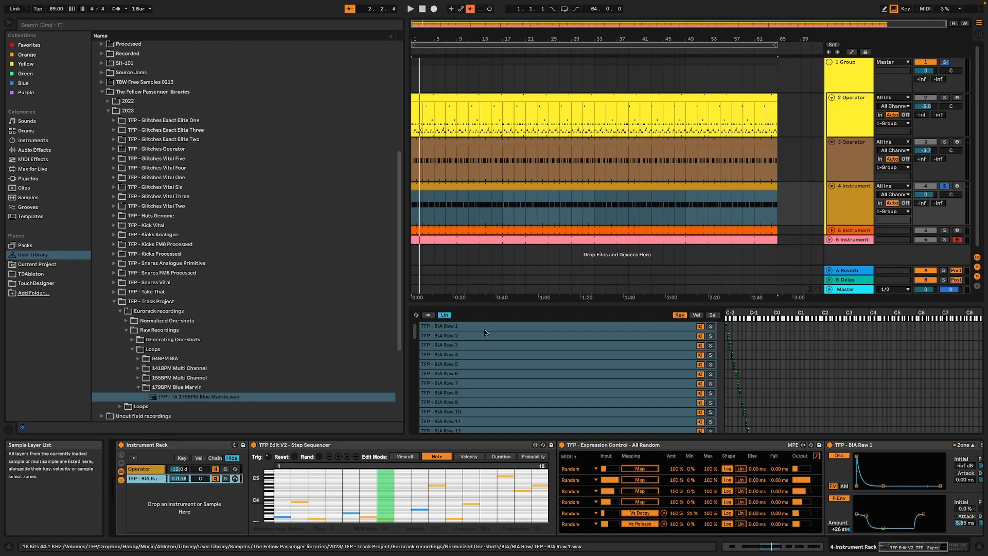
{"action": "left_click", "coordinate": [645, 406]}
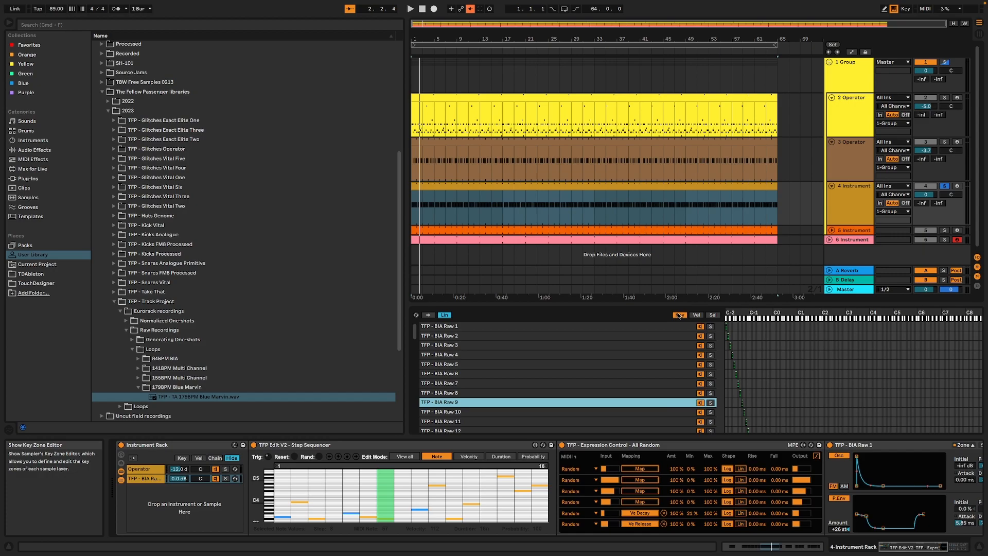
Select all TFP - BIA Raw sample layers in the zone editor, view the options available for them, and return to the step sequencer.
{"action": "left_click", "coordinate": [568, 383]}
{"action": "key", "text": "super+a"}
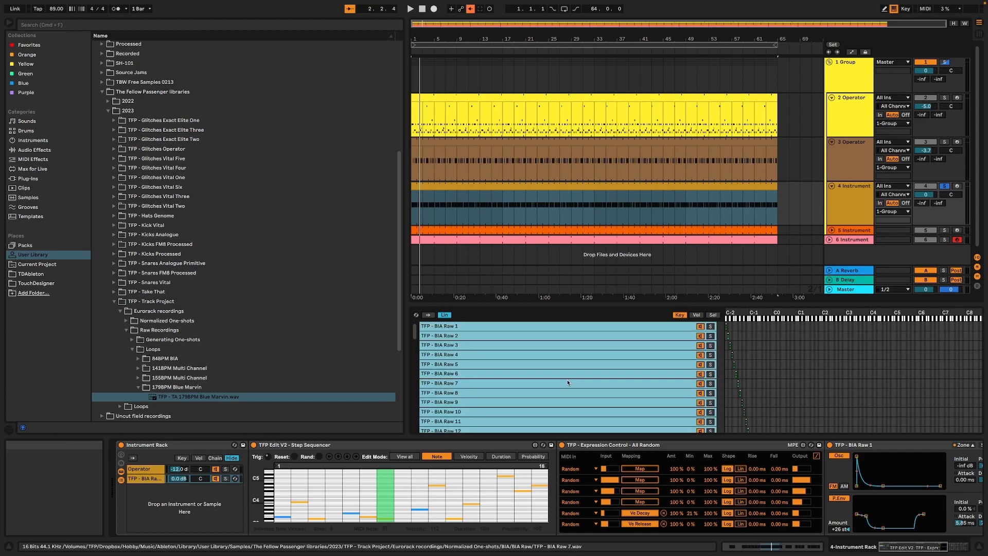
{"action": "right_click", "coordinate": [567, 382]}
{"action": "left_click", "coordinate": [709, 364]}
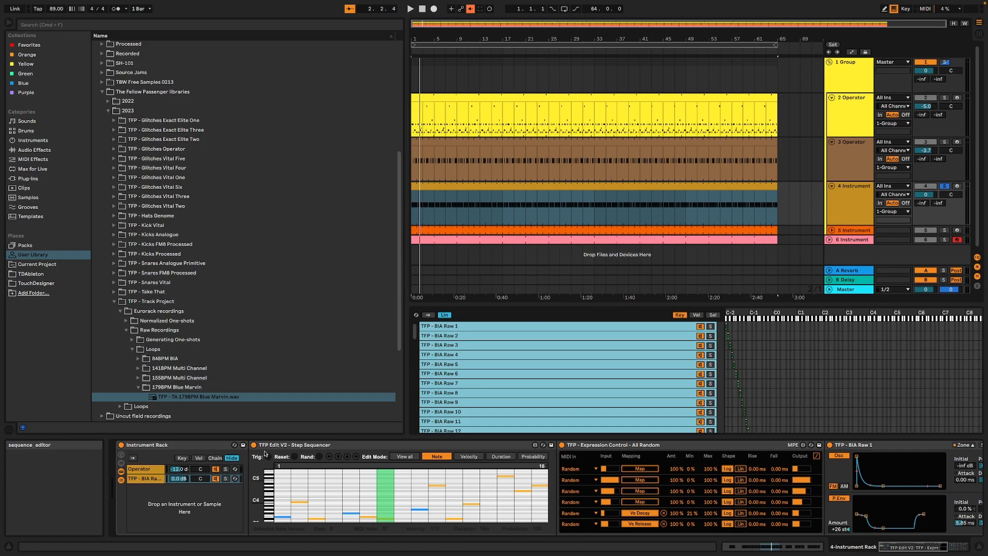
{"action": "left_click", "coordinate": [314, 446]}
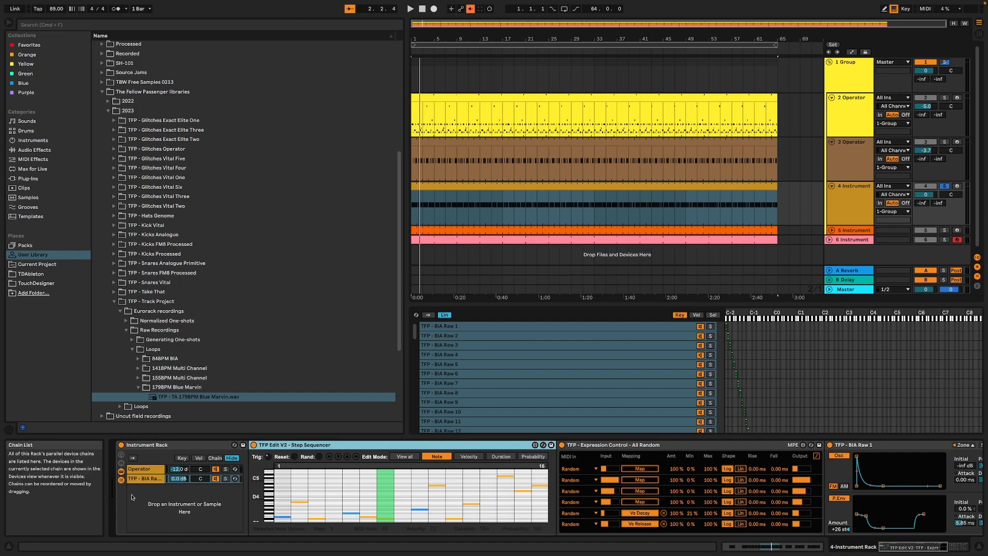
Show the TFP - BIA Raw chain's sampler filter and volume envelope settings and play the part briefly from bar 1.
{"action": "left_click", "coordinate": [144, 479]}
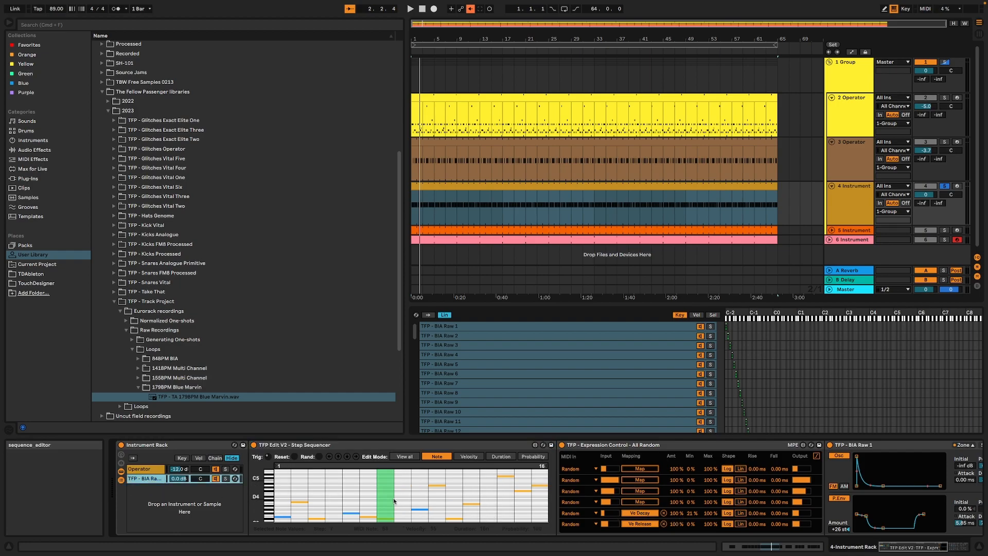
{"action": "left_click", "coordinate": [918, 544]}
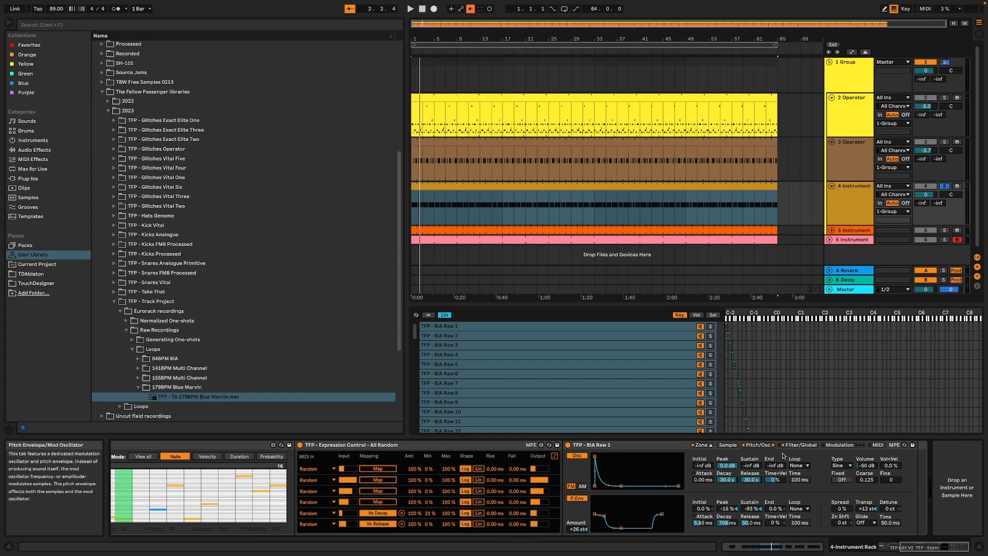
{"action": "left_click", "coordinate": [799, 444]}
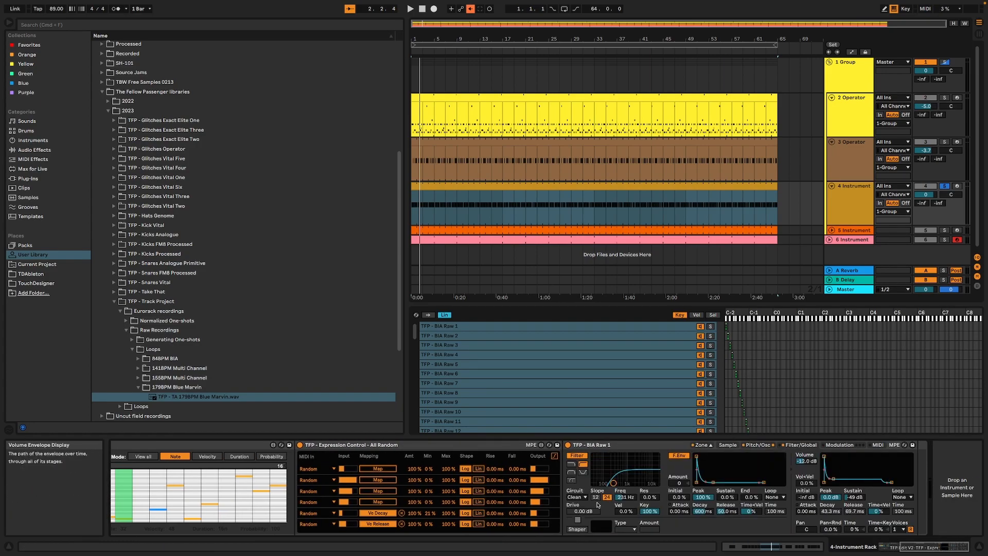
{"action": "key", "text": "space"}
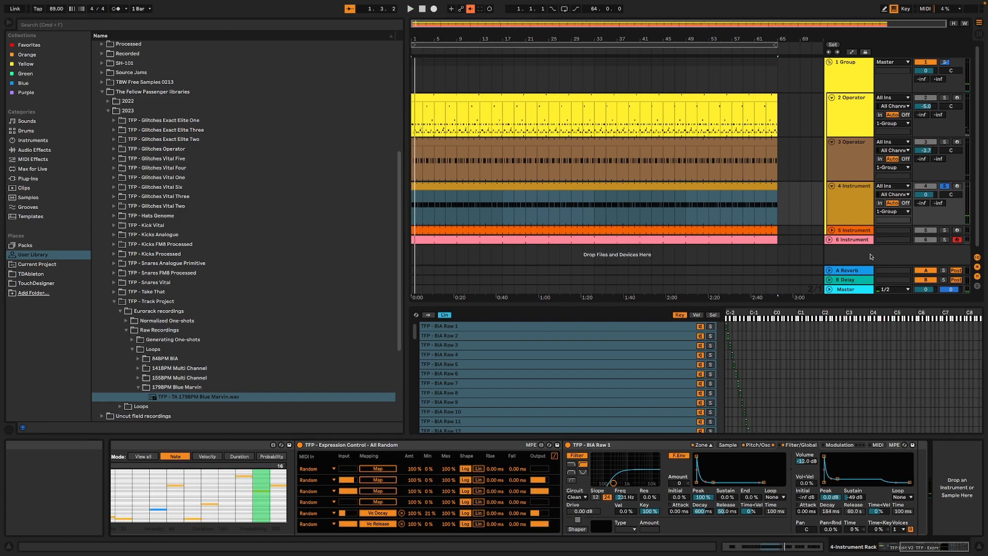
Solo track 6 Instrument Rack alone, unfold the track in the arrangement and audition it from bar 1.
{"action": "left_click", "coordinate": [858, 239]}
{"action": "left_click", "coordinate": [946, 240]}
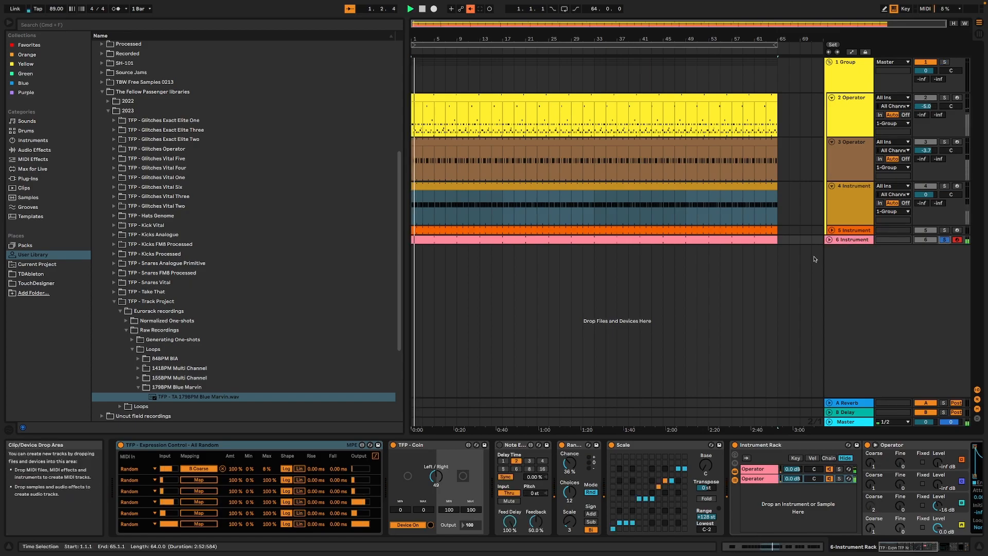
{"action": "left_click", "coordinate": [829, 240]}
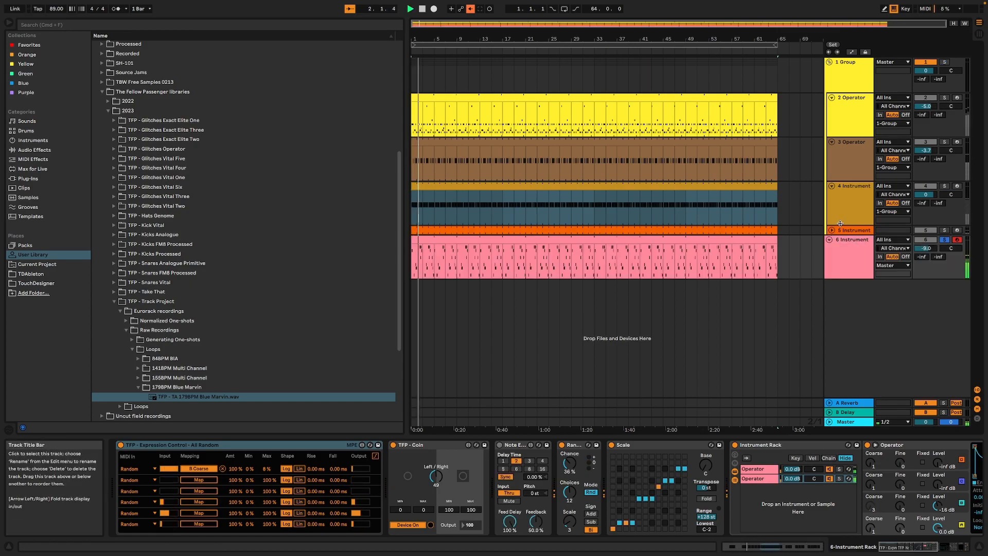
{"action": "left_click", "coordinate": [843, 230]}
{"action": "left_click", "coordinate": [844, 247]}
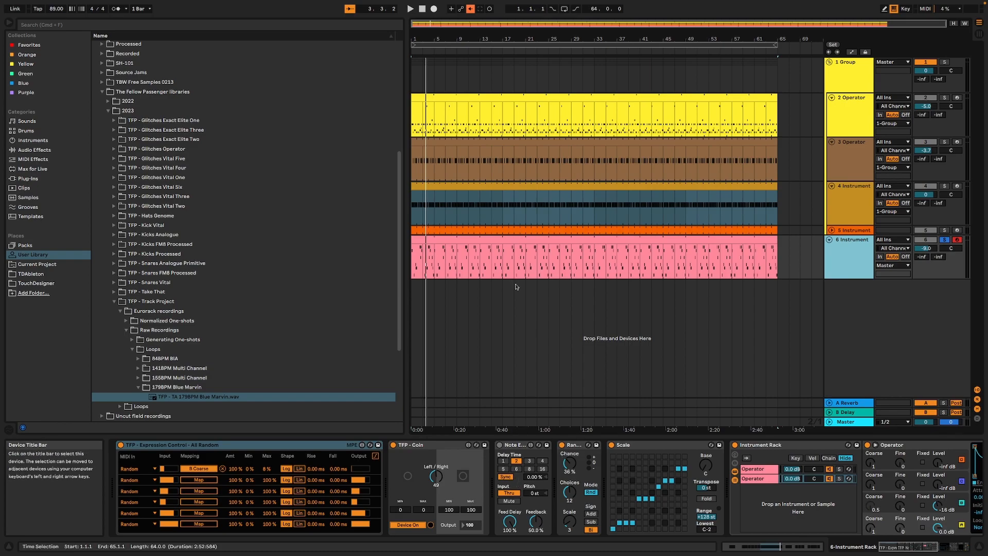
Inspect the notes of track 6's clip, return to its device chain and play briefly to watch the MIDI effects.
{"action": "double_click", "coordinate": [491, 240]}
{"action": "scroll", "coordinate": [580, 362], "scroll_direction": "up", "scroll_amount": 4}
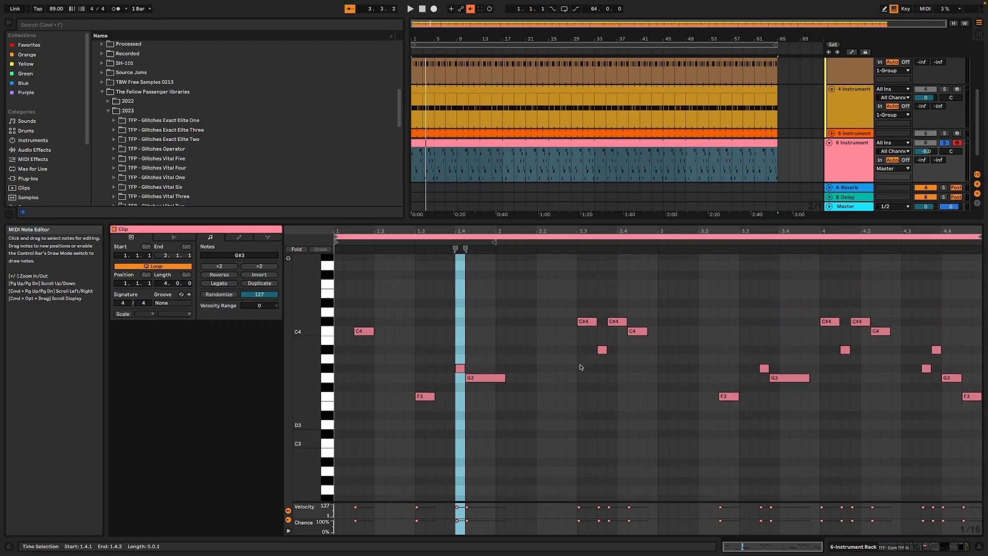
{"action": "left_click", "coordinate": [853, 546]}
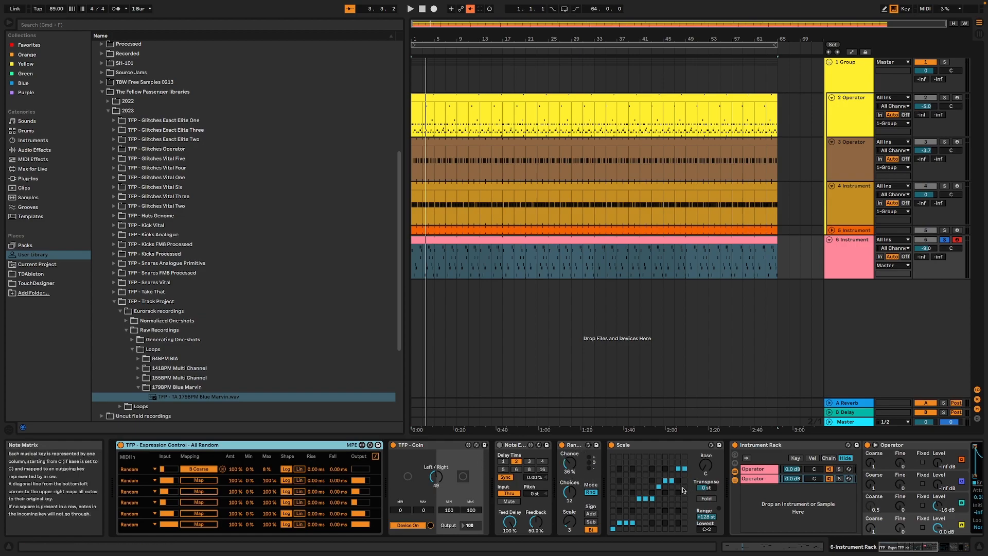
{"action": "key", "text": "space"}
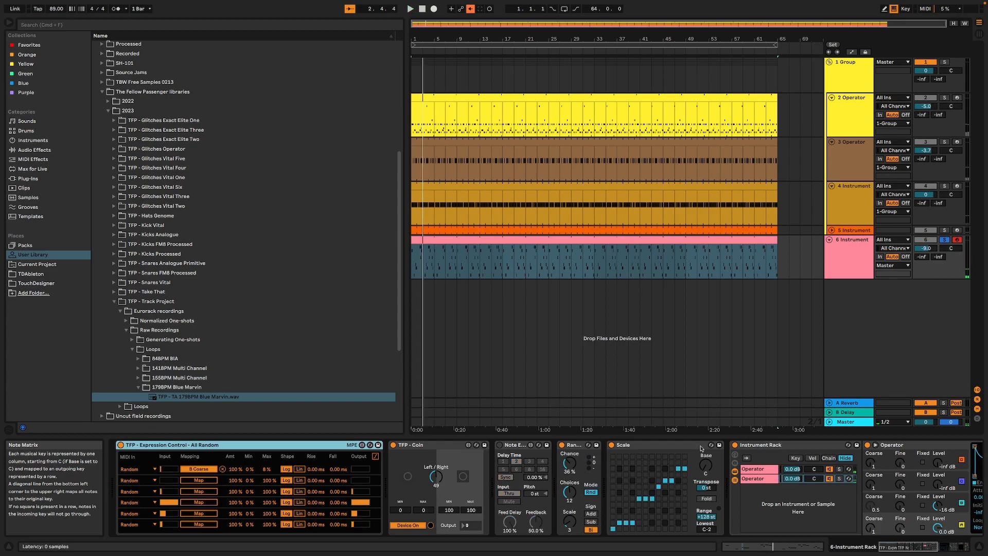
Solo and audition each of the two Operator chains in track 6's rack, showing their oscillator settings and random modulation mappings.
{"action": "left_click_drag", "start_coordinate": [904, 546], "coordinate": [916, 546]}
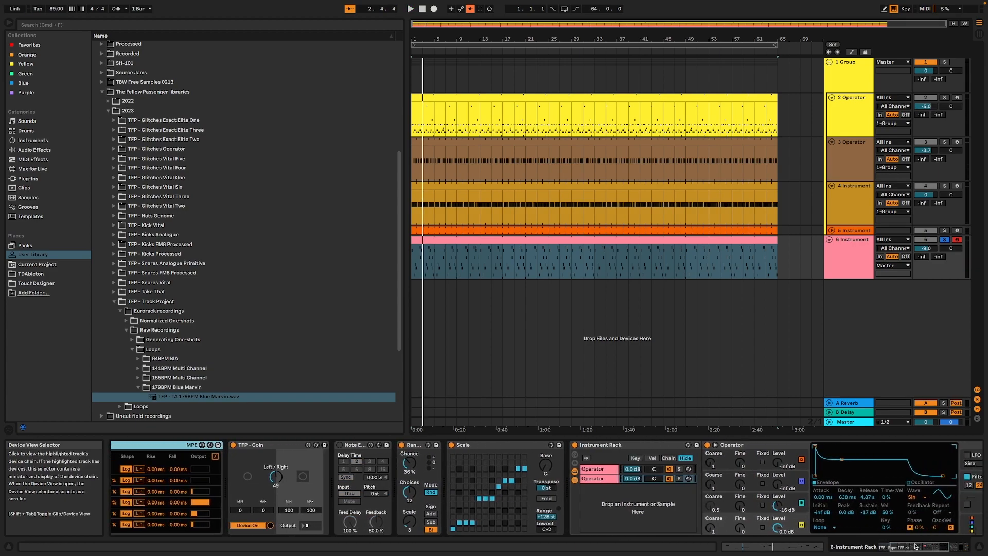
{"action": "left_click", "coordinate": [596, 470]}
{"action": "left_click", "coordinate": [597, 478]}
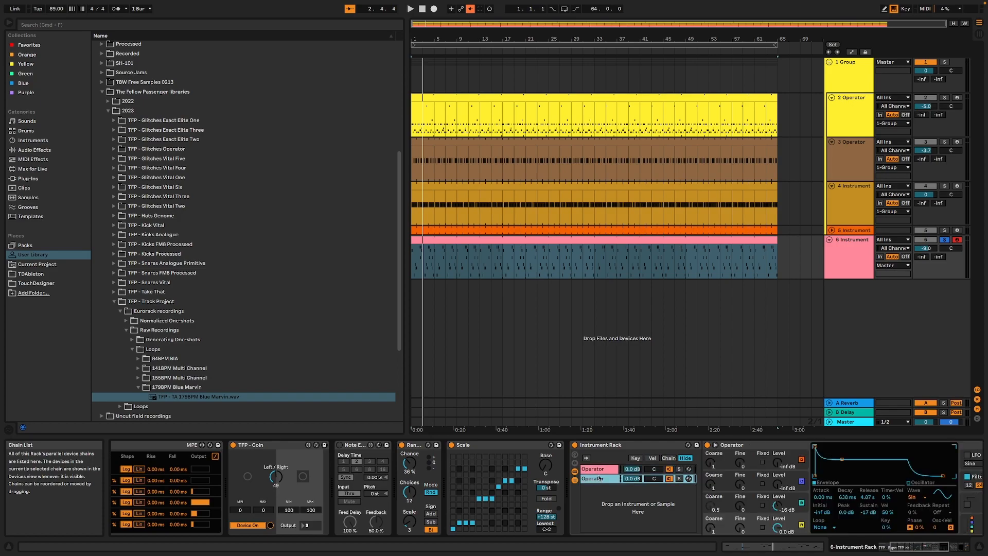
{"action": "left_click", "coordinate": [599, 470]}
{"action": "left_click", "coordinate": [679, 469]}
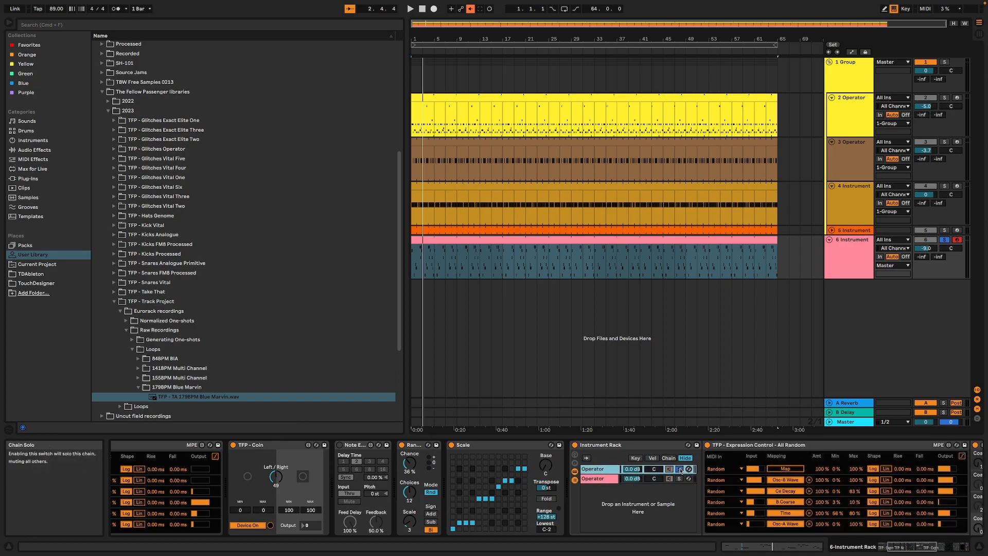
{"action": "key", "text": "space"}
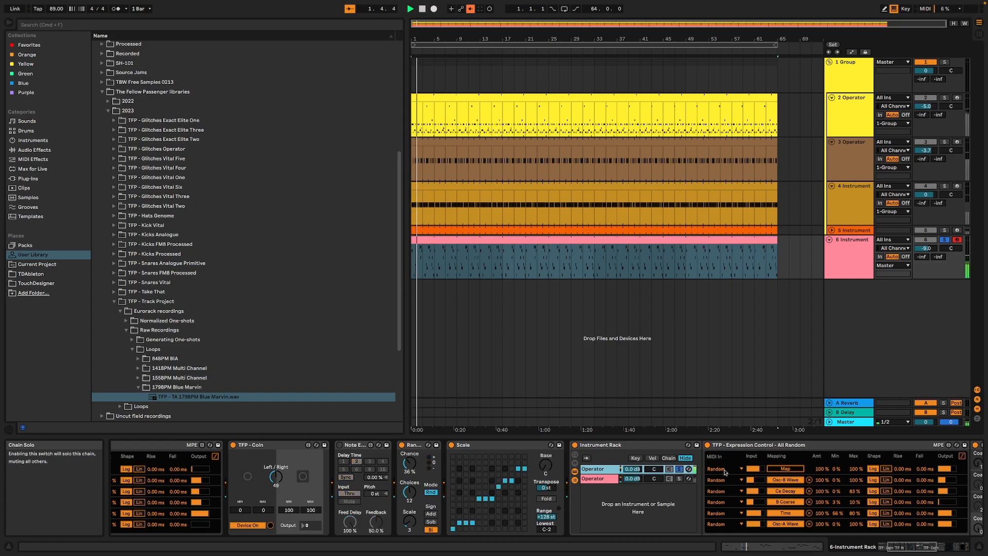
{"action": "left_click_drag", "start_coordinate": [914, 549], "coordinate": [943, 539]}
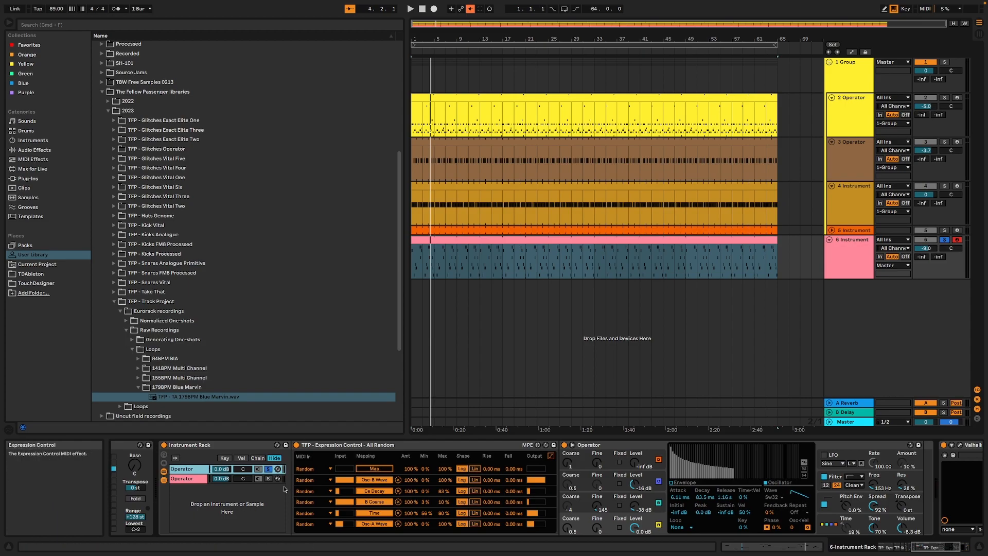
{"action": "left_click", "coordinate": [189, 478]}
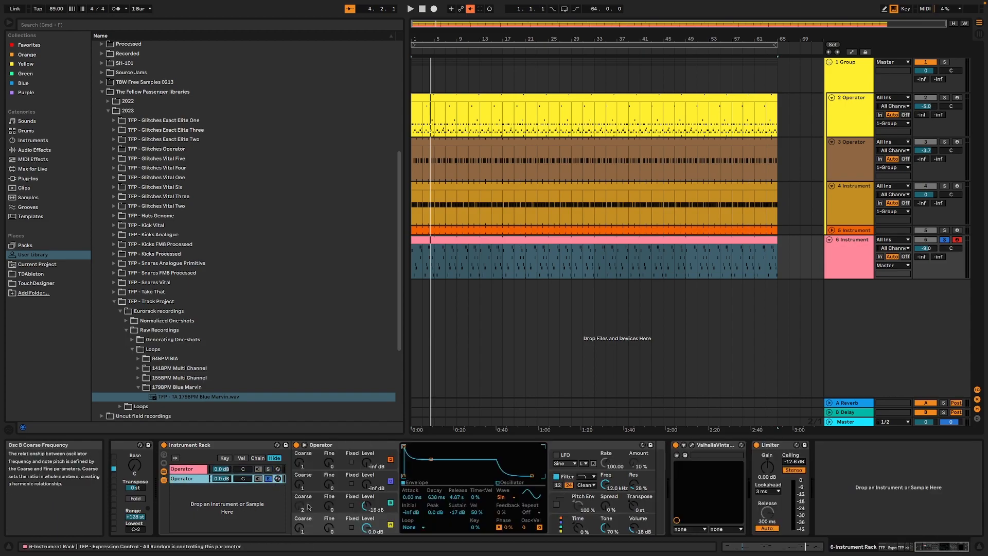
{"action": "key", "text": "space"}
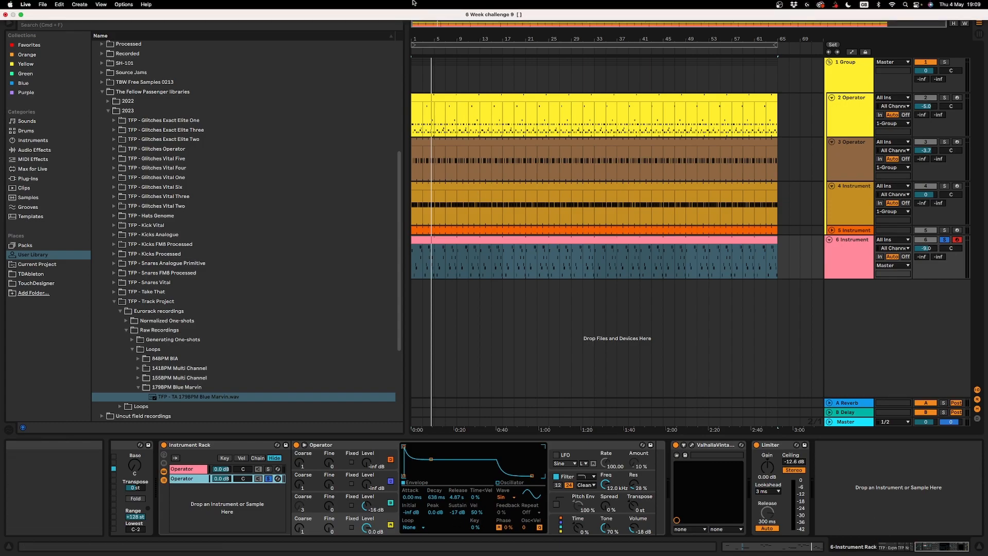
Open the recent set 6 Week challenge 10 without saving 6 Week challenge 9, and play it with all tracks in view.
{"action": "left_click", "coordinate": [44, 4]}
{"action": "mouse_move", "coordinate": [83, 33]}
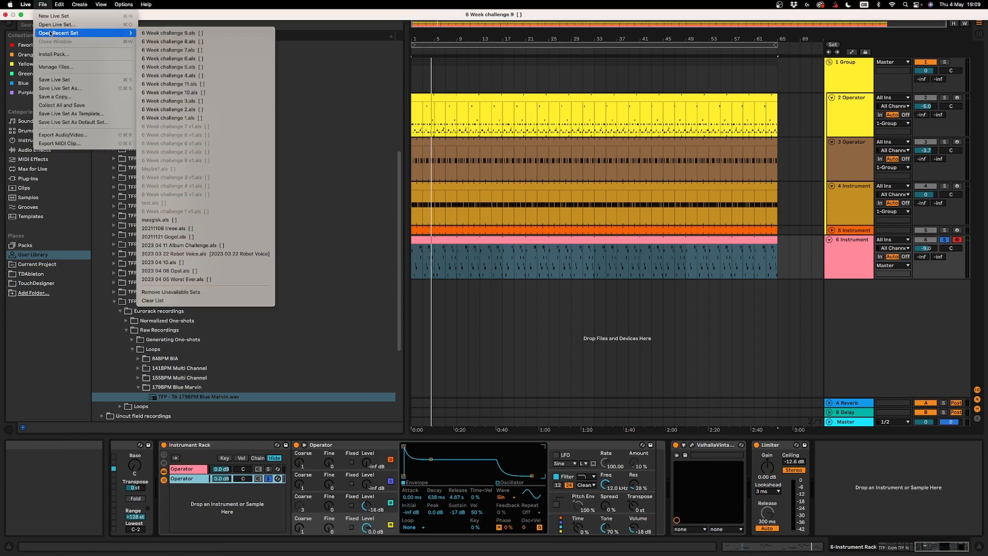
{"action": "left_click", "coordinate": [229, 84]}
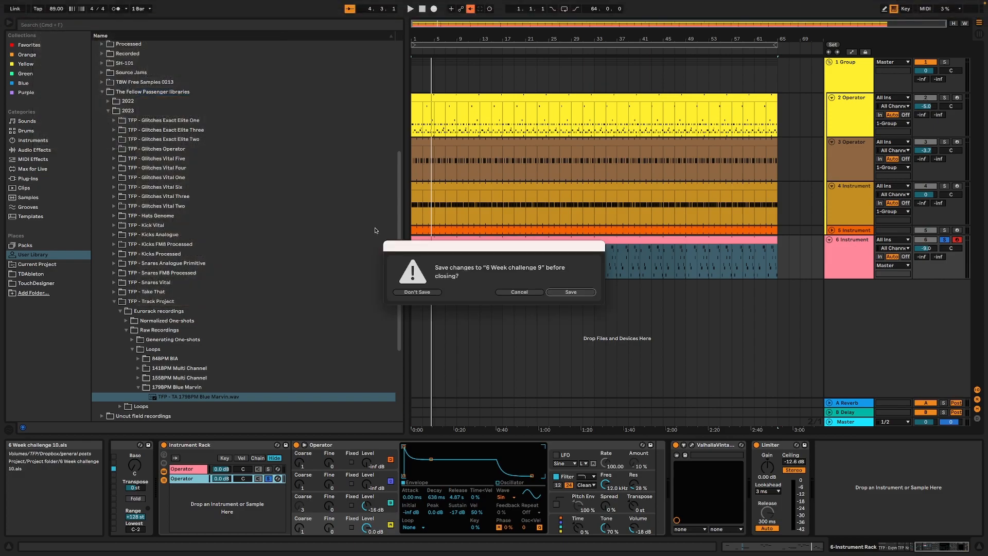
{"action": "left_click", "coordinate": [416, 291]}
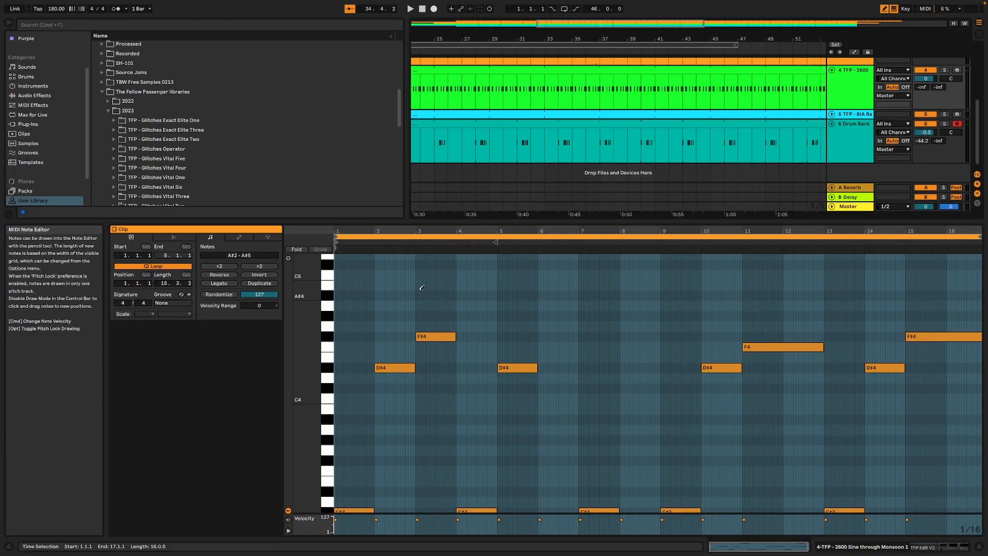
{"action": "key", "text": "space"}
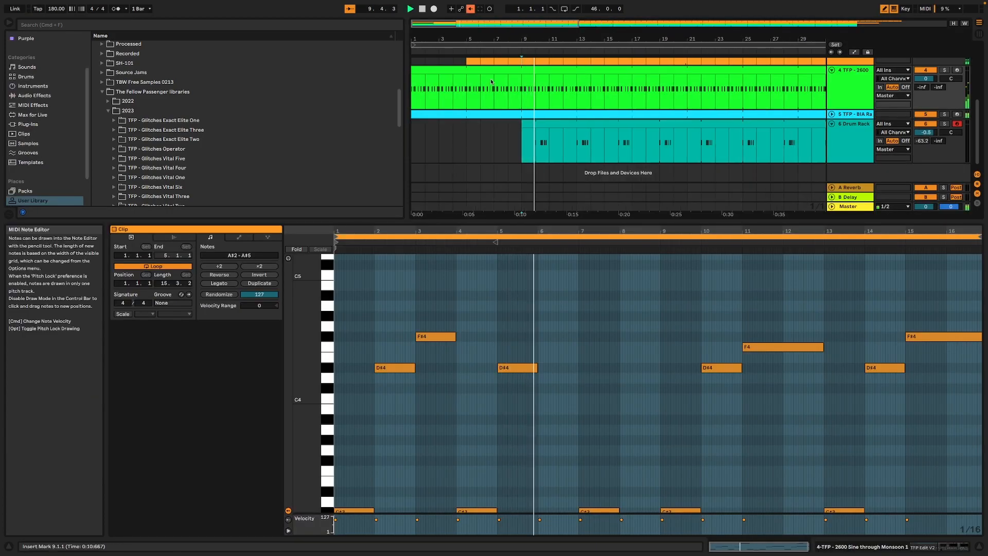
{"action": "left_click_drag", "start_coordinate": [515, 220], "coordinate": [507, 379]}
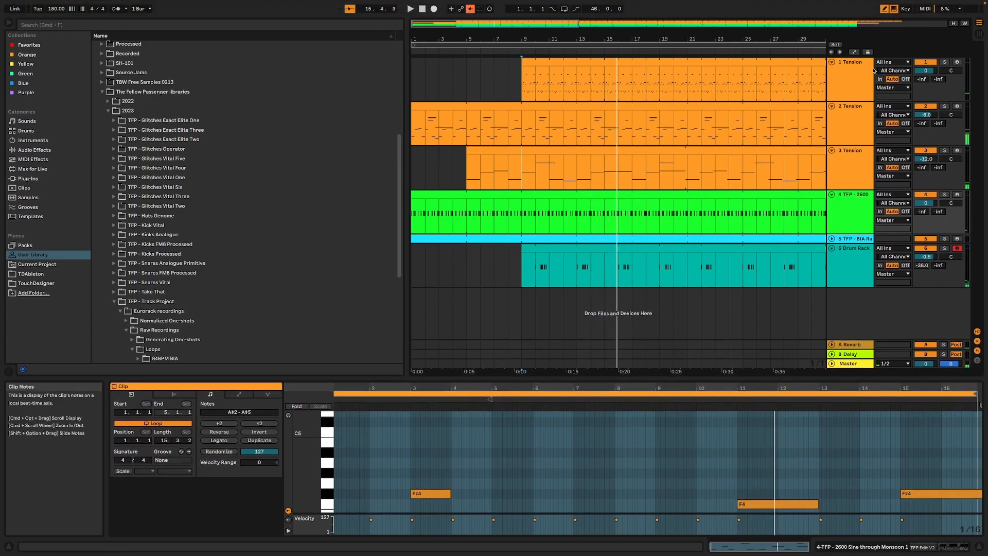
Solo track 1 Tension, show its clip's full note range in an enlarged note editor and audition it from bar 9.
{"action": "left_click", "coordinate": [946, 62]}
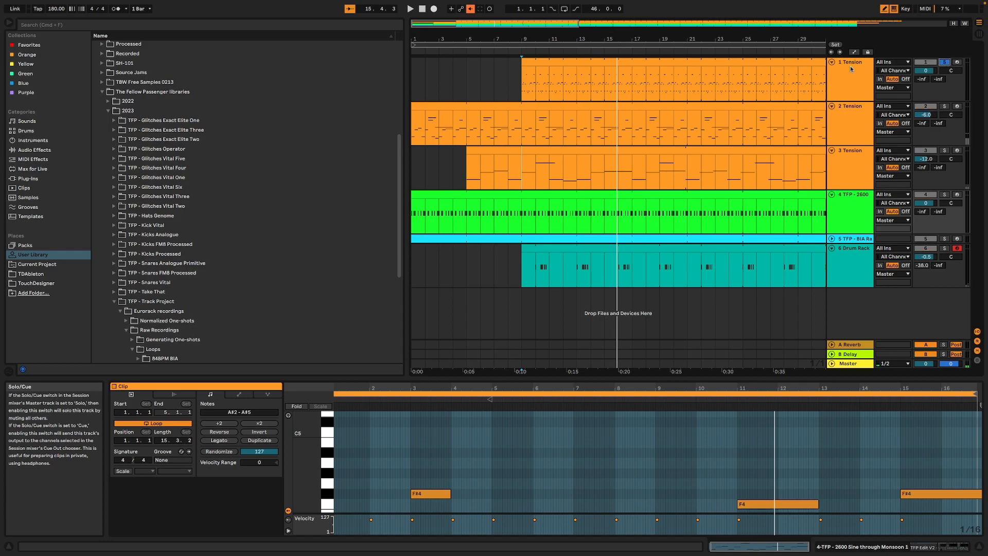
{"action": "left_click", "coordinate": [777, 63]}
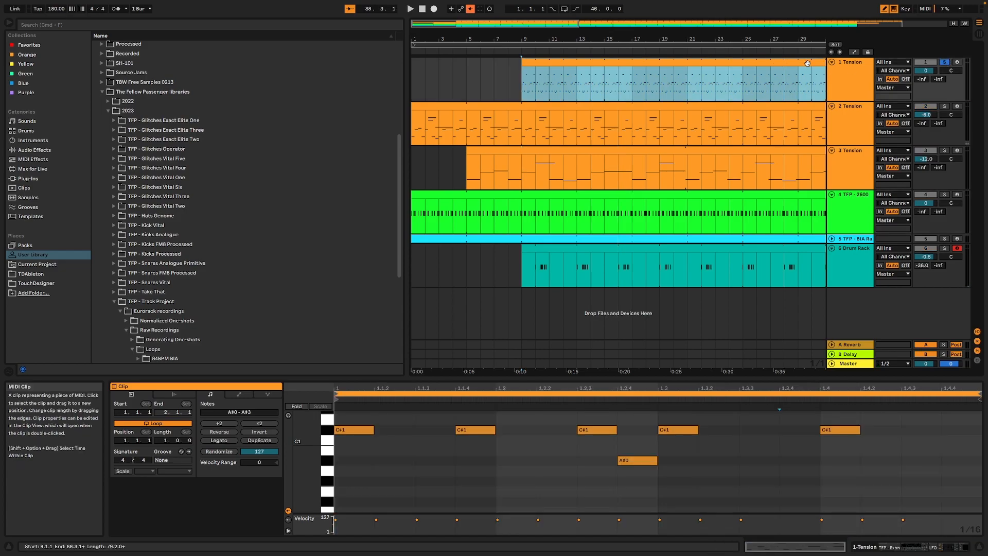
{"action": "left_click_drag", "start_coordinate": [651, 379], "coordinate": [635, 252]}
{"action": "mouse_move", "coordinate": [308, 369]}
{"action": "left_mouse_down"}
{"action": "mouse_move", "coordinate": [329, 368]}
{"action": "mouse_move", "coordinate": [304, 369]}
{"action": "mouse_move", "coordinate": [309, 360]}
{"action": "left_mouse_up"}
{"action": "key", "text": "space"}
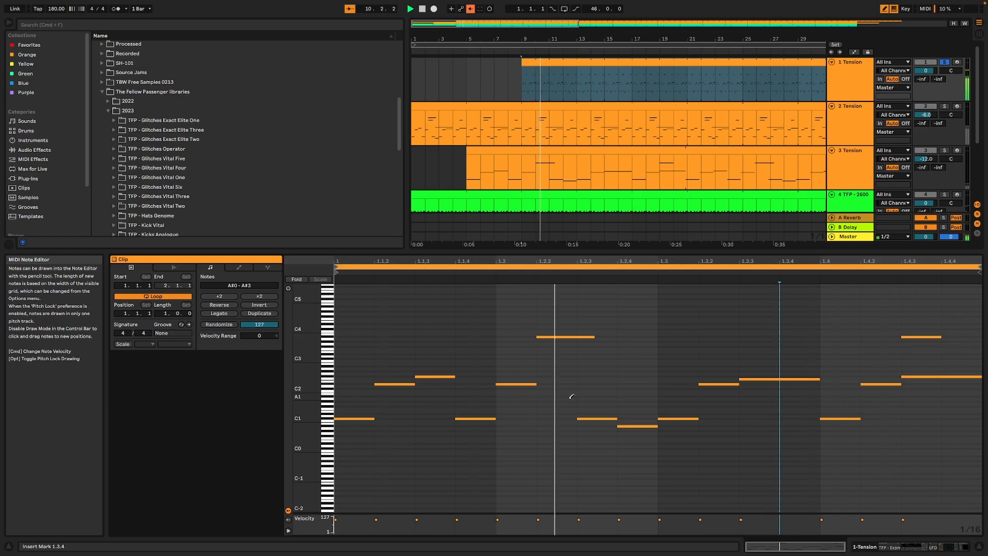
{"action": "left_click_drag", "start_coordinate": [307, 402], "coordinate": [299, 401]}
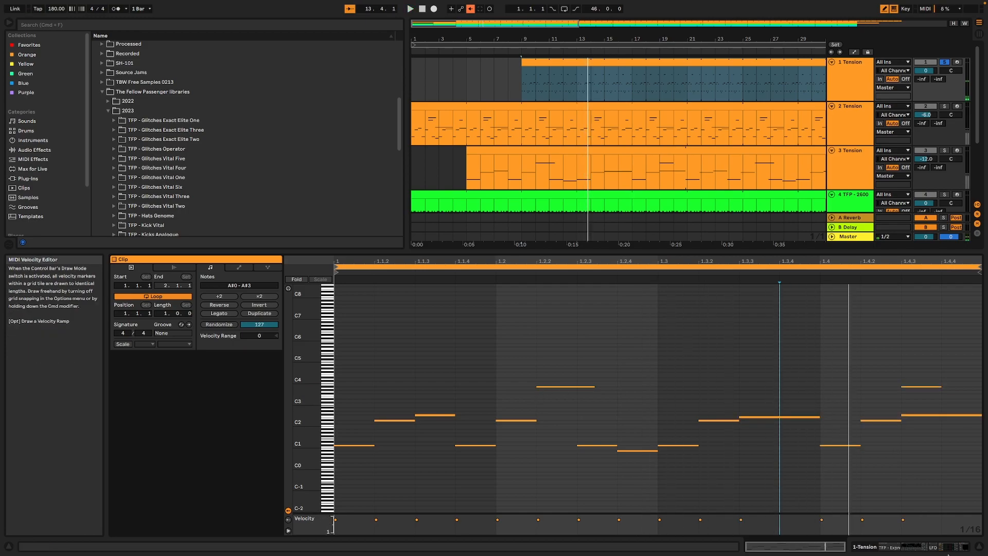
Examine track 1's Tension filter and string settings, view its exciter types without changing them, and play from bar 9.
{"action": "left_click", "coordinate": [932, 548]}
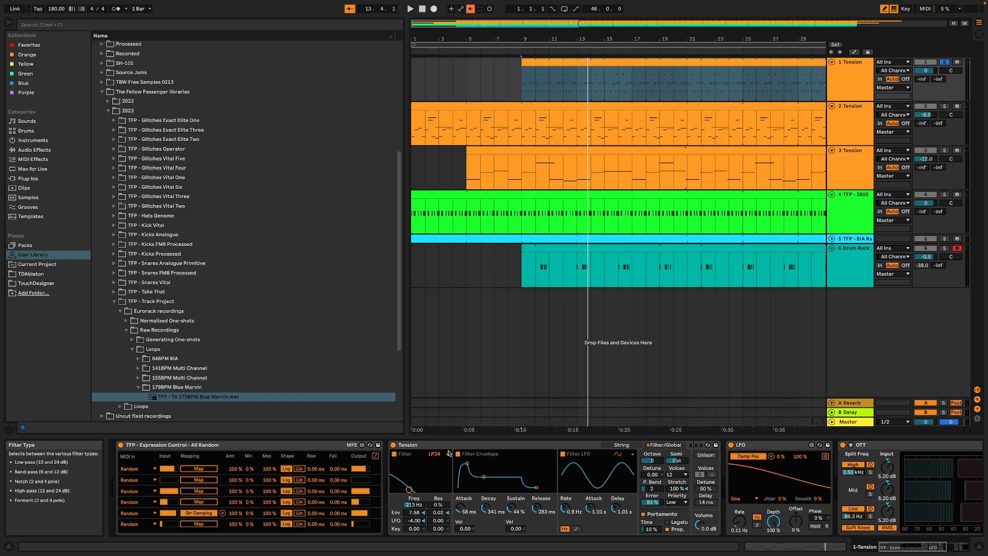
{"action": "left_click", "coordinate": [613, 446]}
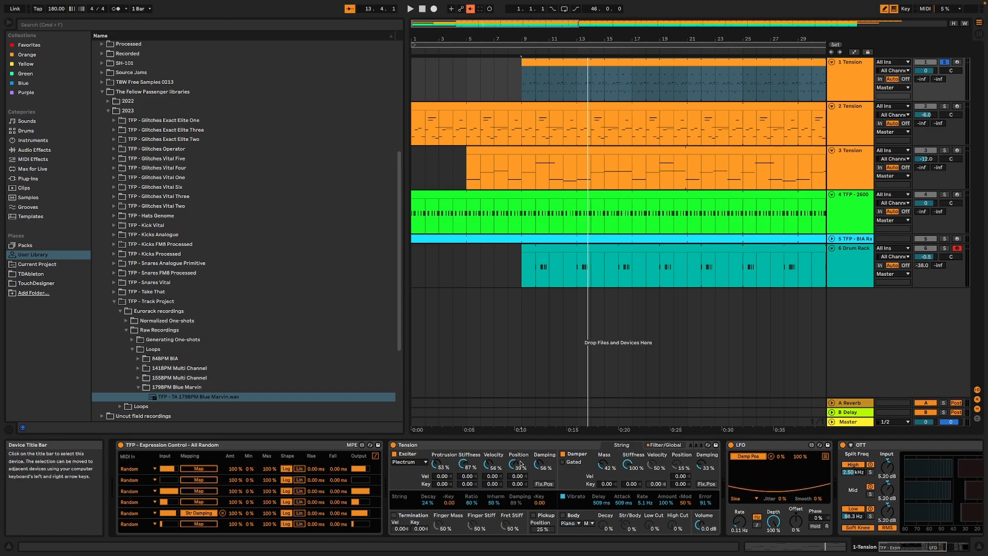
{"action": "left_click", "coordinate": [407, 462]}
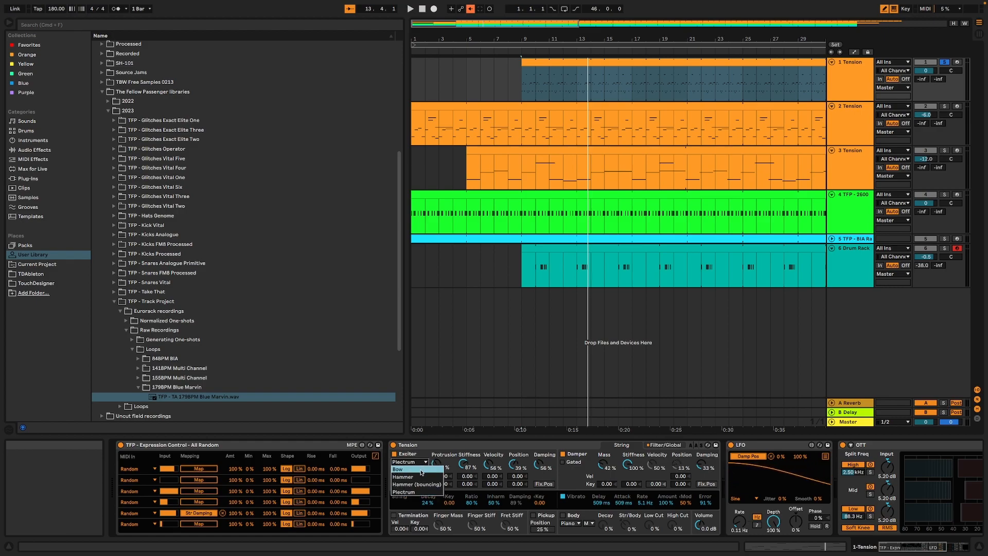
{"action": "left_click", "coordinate": [578, 477]}
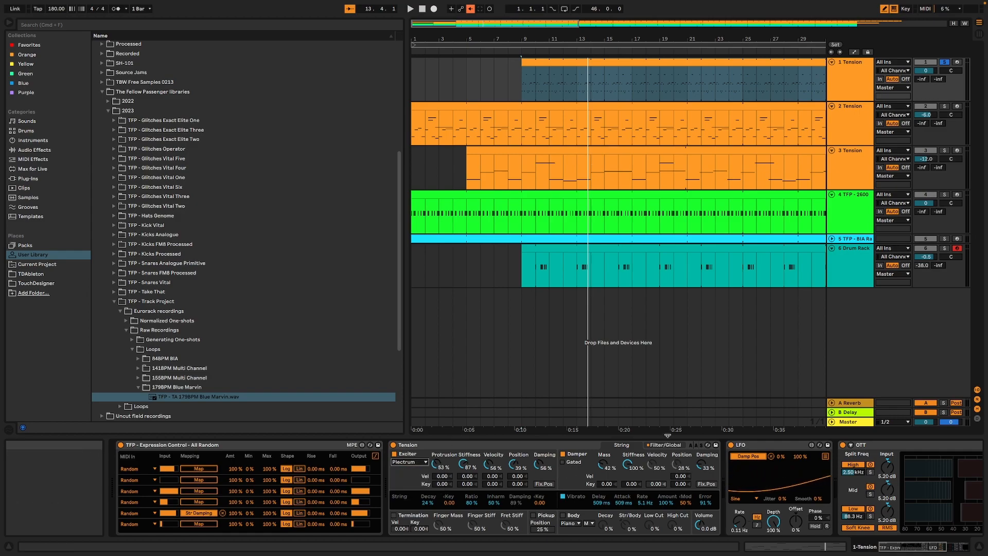
{"action": "left_click", "coordinate": [665, 445]}
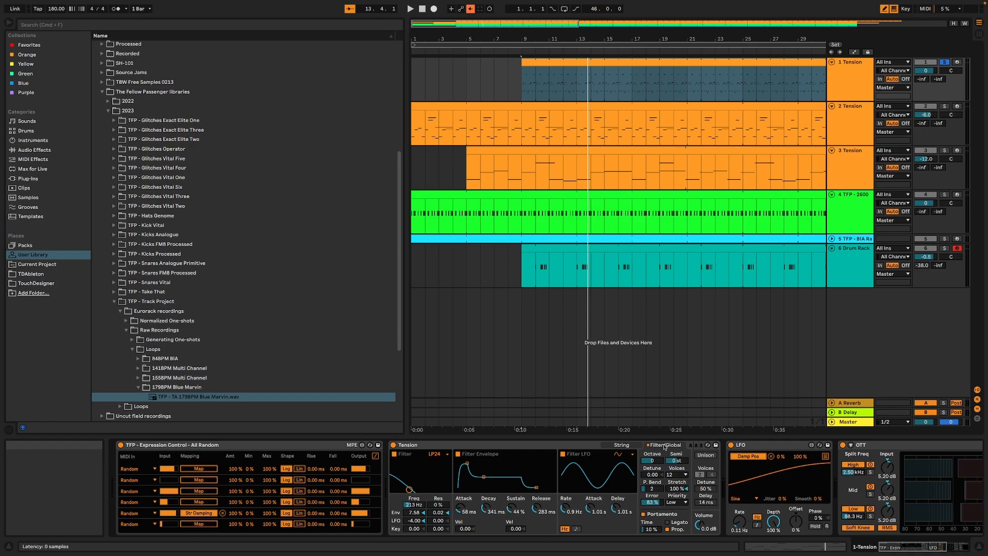
{"action": "key", "text": "space"}
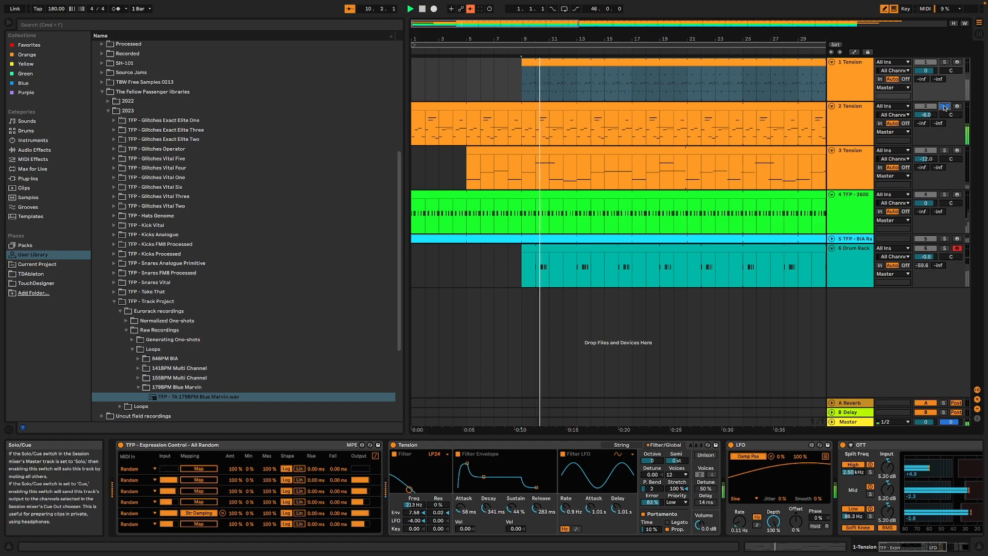
Examine track 2 Tension's string, filter and envelope settings, audition it from bar 9, and view the effects at the end of its chain.
{"action": "left_click", "coordinate": [859, 121]}
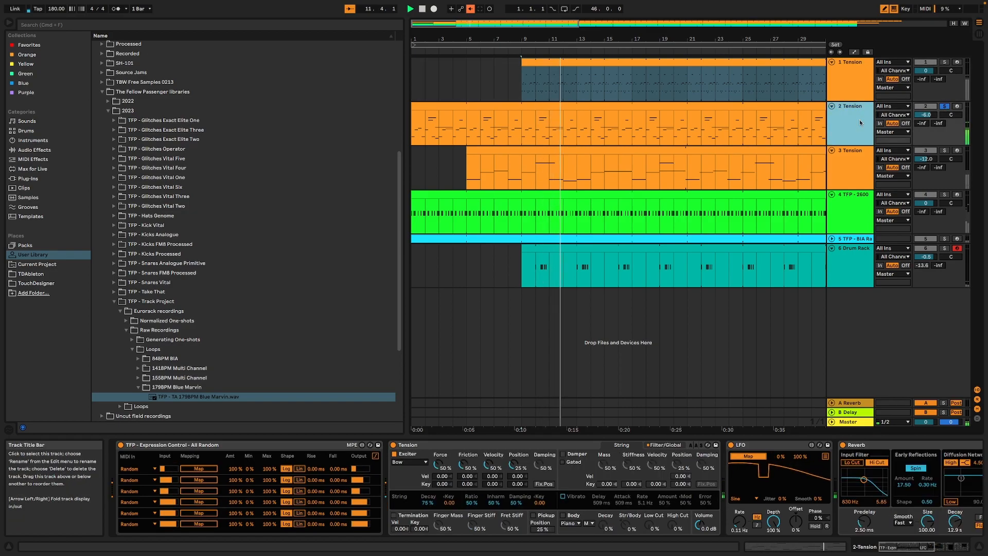
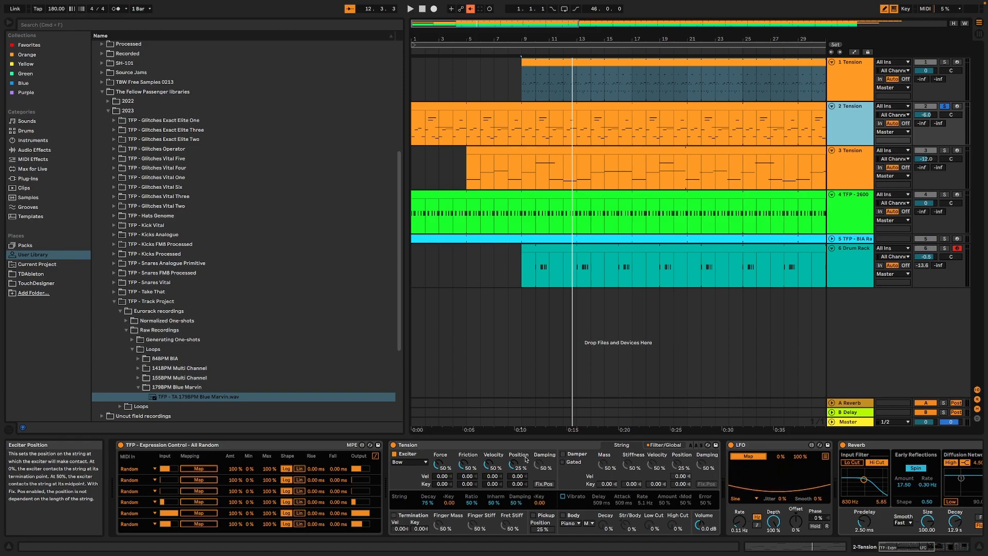
{"action": "left_click", "coordinate": [663, 444]}
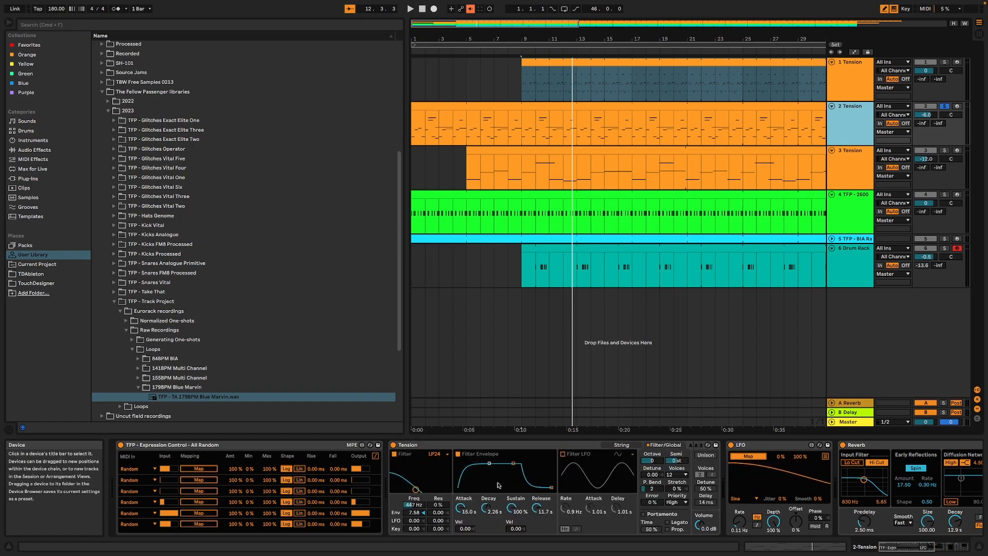
{"action": "key", "text": "space"}
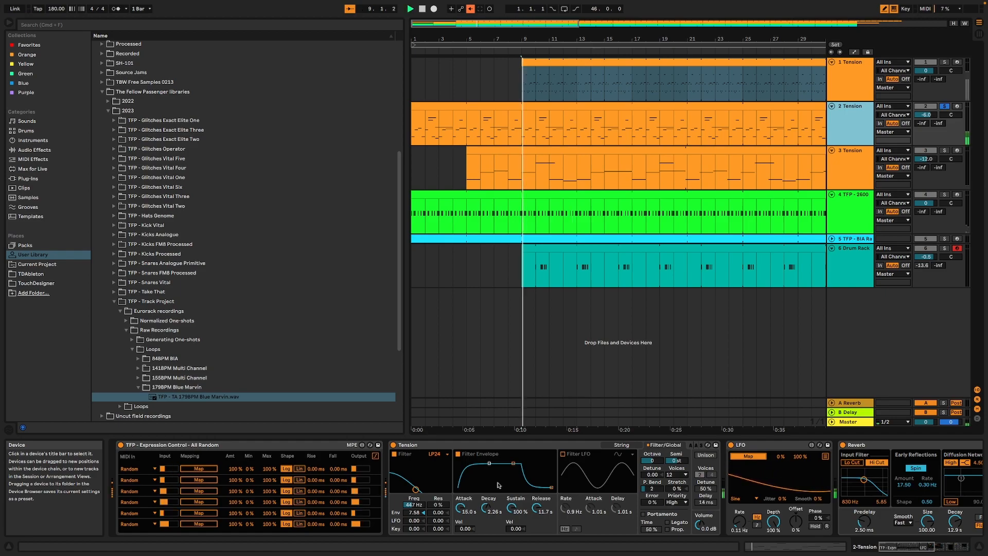
{"action": "left_click_drag", "start_coordinate": [886, 539], "coordinate": [913, 543]}
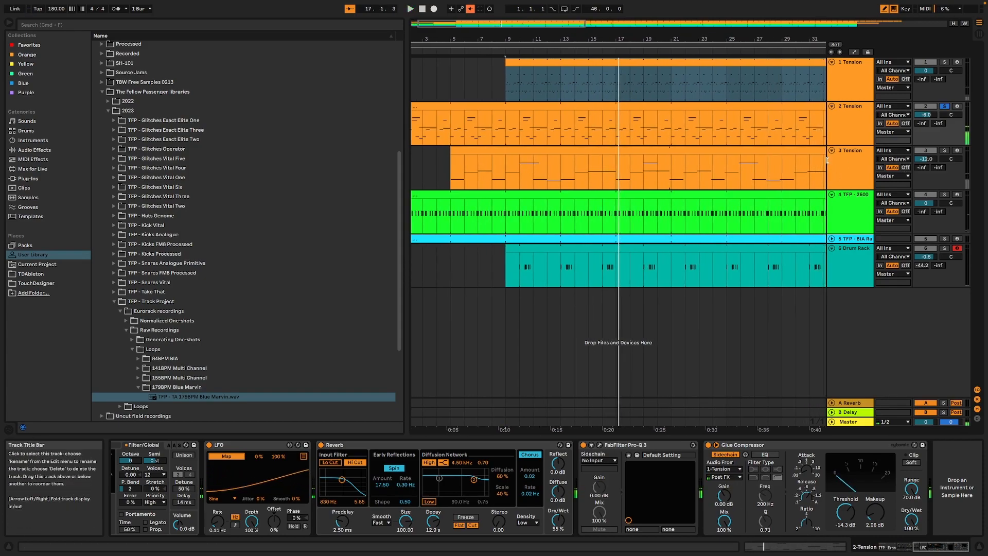
Show track 3 Tension's devices, solo and audition it from bar 9, and add track 2 to the solo to hear both together.
{"action": "left_click", "coordinate": [862, 152]}
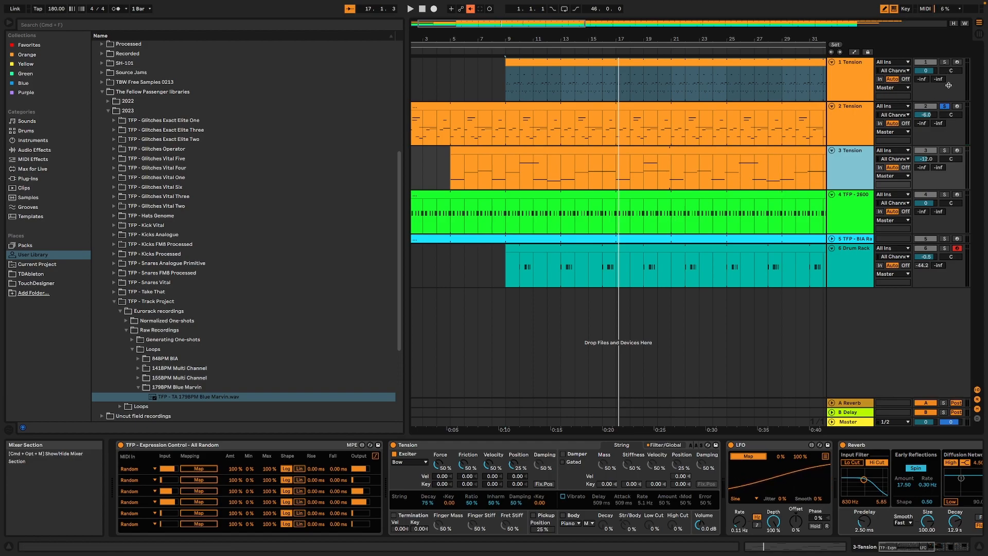
{"action": "left_click", "coordinate": [947, 151]}
{"action": "key", "text": "space"}
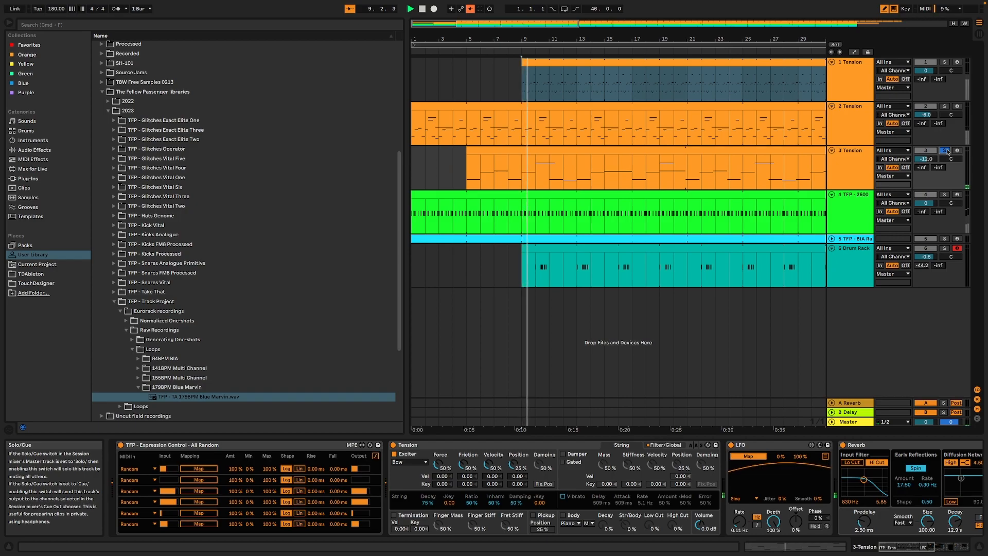
{"action": "left_click", "coordinate": [944, 108], "text": "super"}
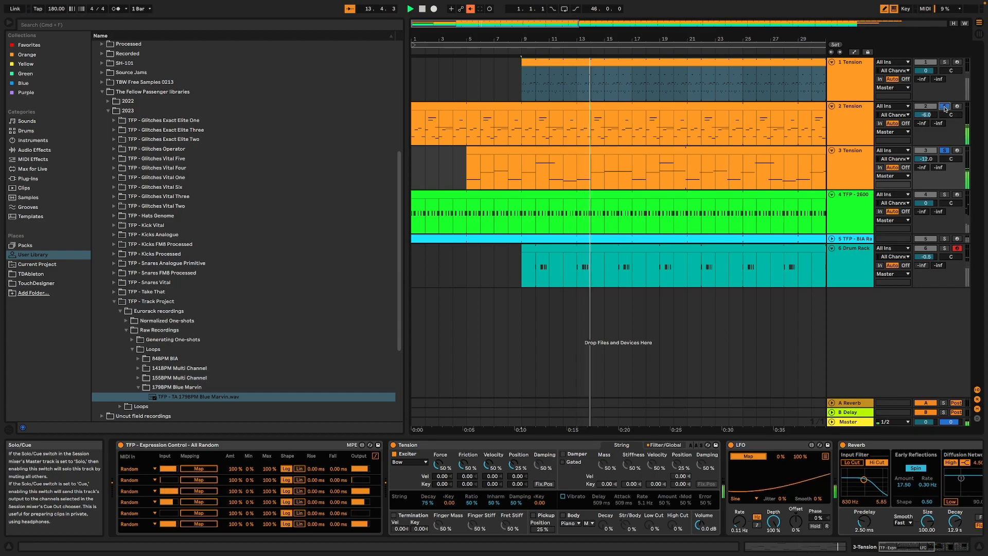
Solo and audition track 4 TFP - 2600, and examine its step sequencer, sampler zones and clip.
{"action": "left_click", "coordinate": [944, 194]}
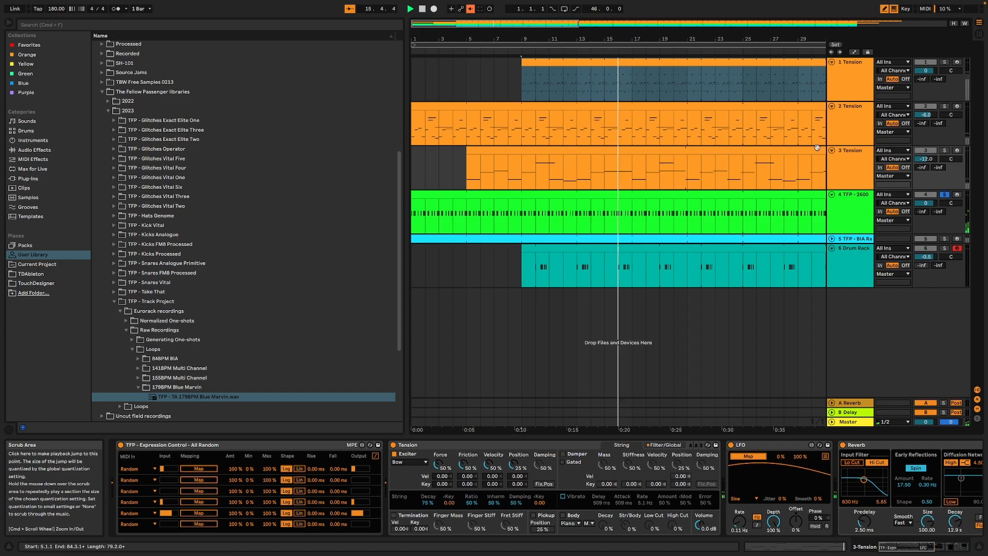
{"action": "left_click", "coordinate": [857, 204]}
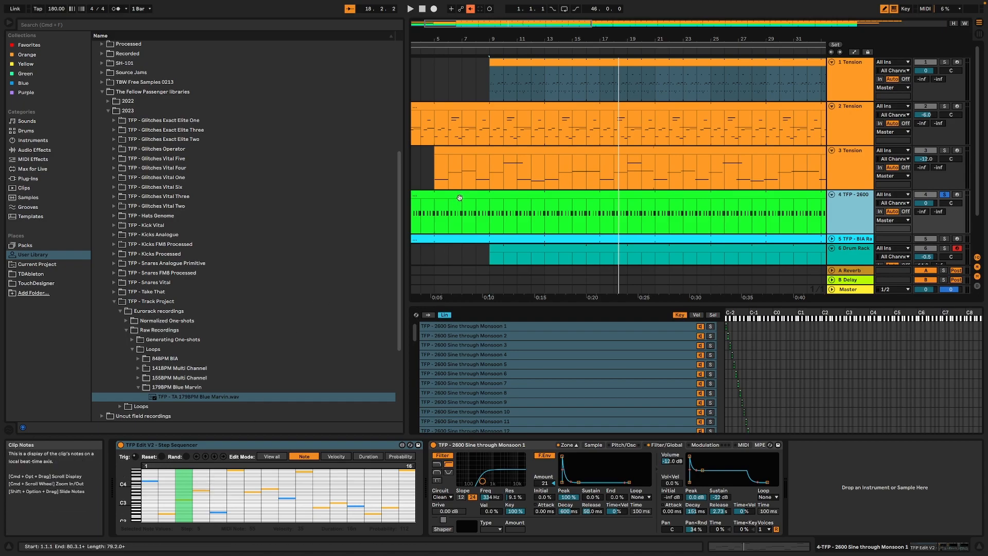
{"action": "double_click", "coordinate": [458, 195]}
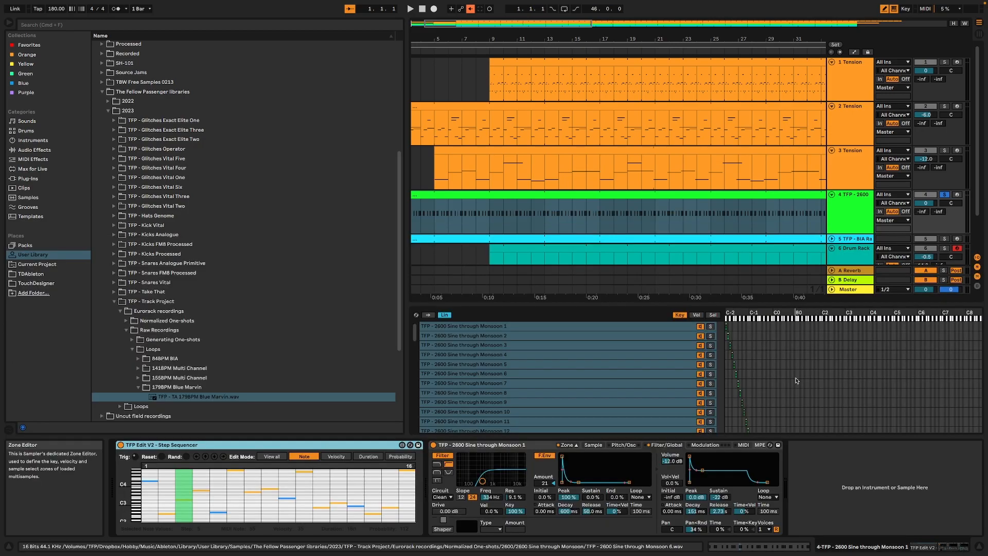
{"action": "scroll", "coordinate": [761, 216], "scroll_direction": "down", "scroll_amount": 3}
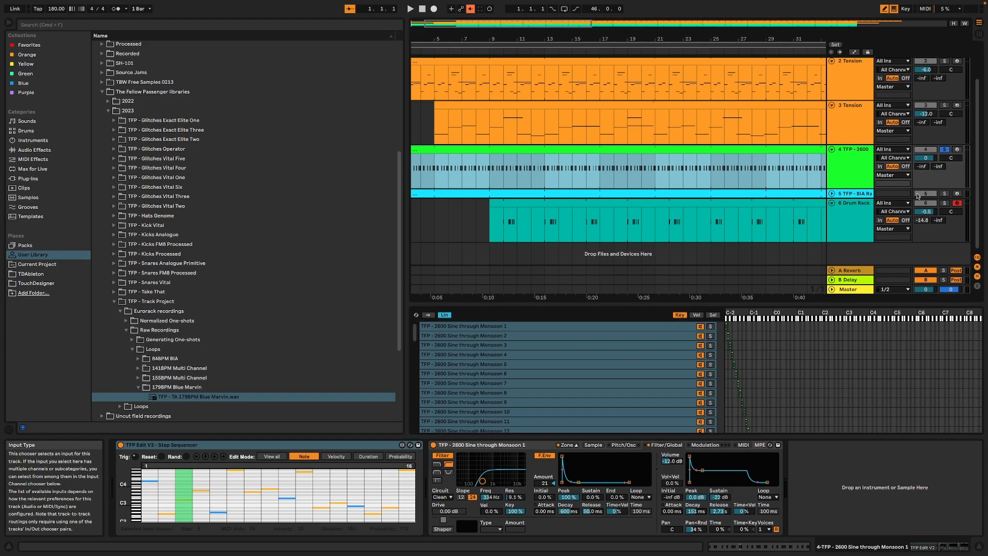
Unfold and solo track 5 TFP - BIA Raw, audition it and show its sampler and equalizer.
{"action": "left_click", "coordinate": [831, 194]}
{"action": "left_click", "coordinate": [944, 194]}
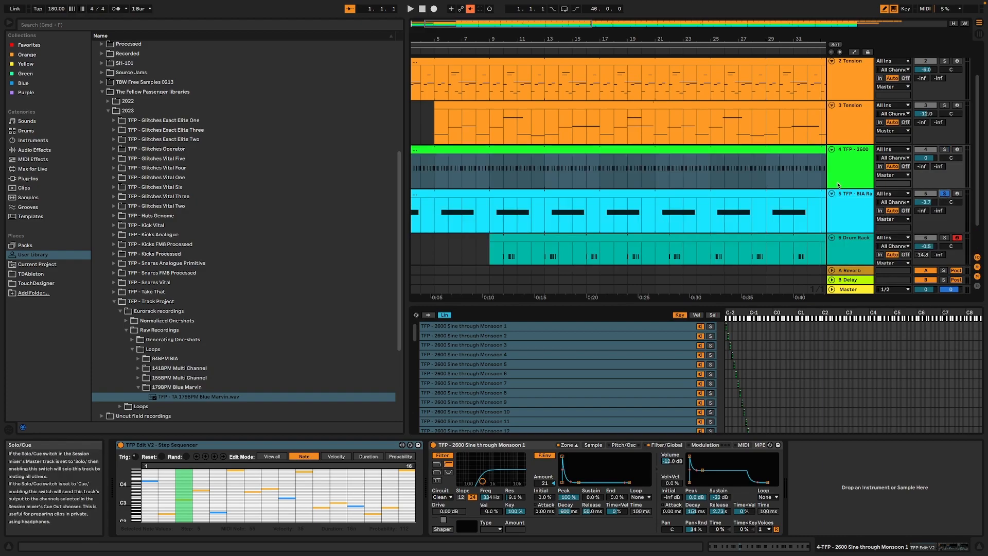
{"action": "key", "text": "space"}
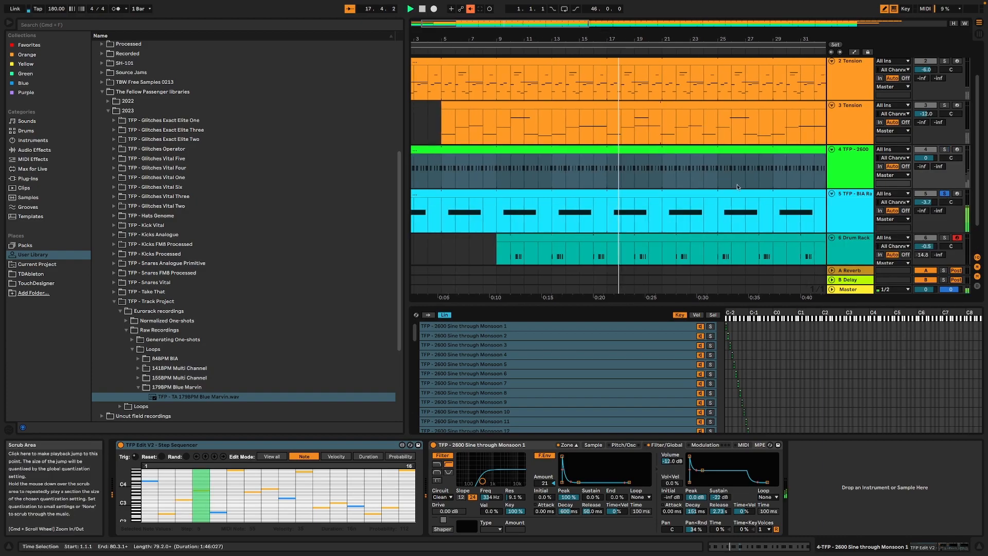
{"action": "left_click", "coordinate": [842, 199]}
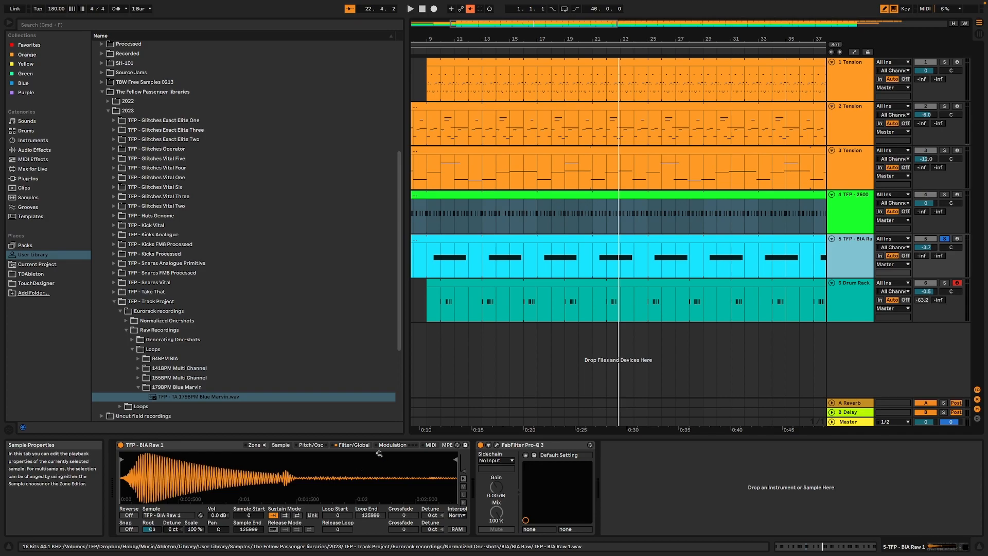
Switch the solo from track 5 to track 6 Drum Rack, show its devices and audition it.
{"action": "left_click", "coordinate": [944, 238]}
{"action": "left_click", "coordinate": [944, 283]}
{"action": "left_click", "coordinate": [850, 301]}
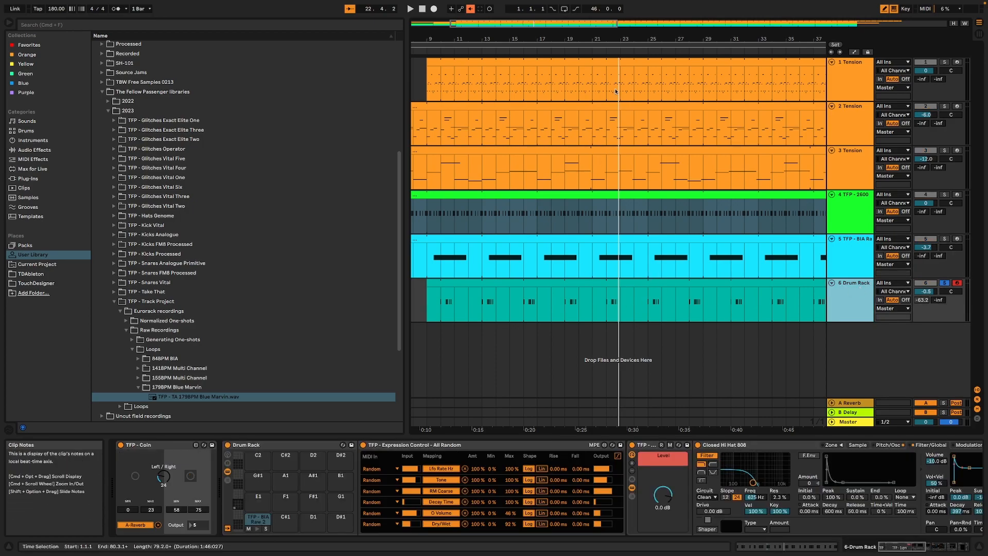
{"action": "left_click", "coordinate": [601, 51]}
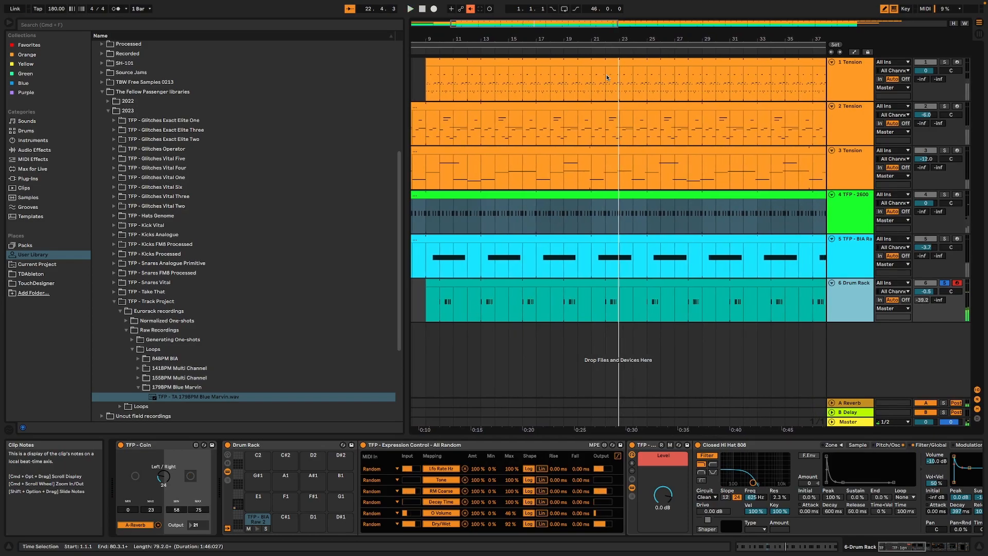
Trigger the Drum Rack's TFP - BIA Raw 2 pad and examine the Sample and Pitch/Osc settings of the Closed Hi Hat 808 sampler.
{"action": "left_click", "coordinate": [258, 529]}
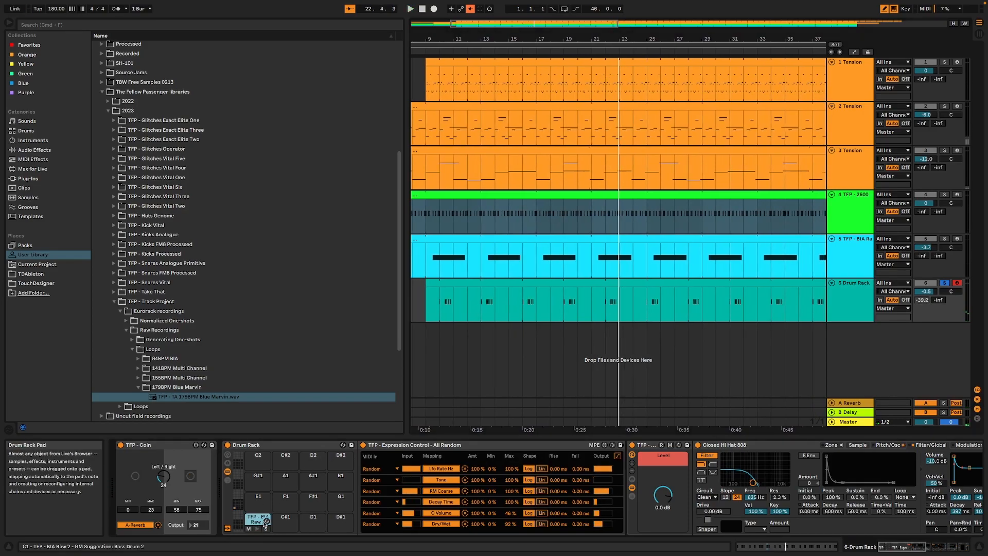
{"action": "left_click_drag", "start_coordinate": [902, 547], "coordinate": [919, 546]}
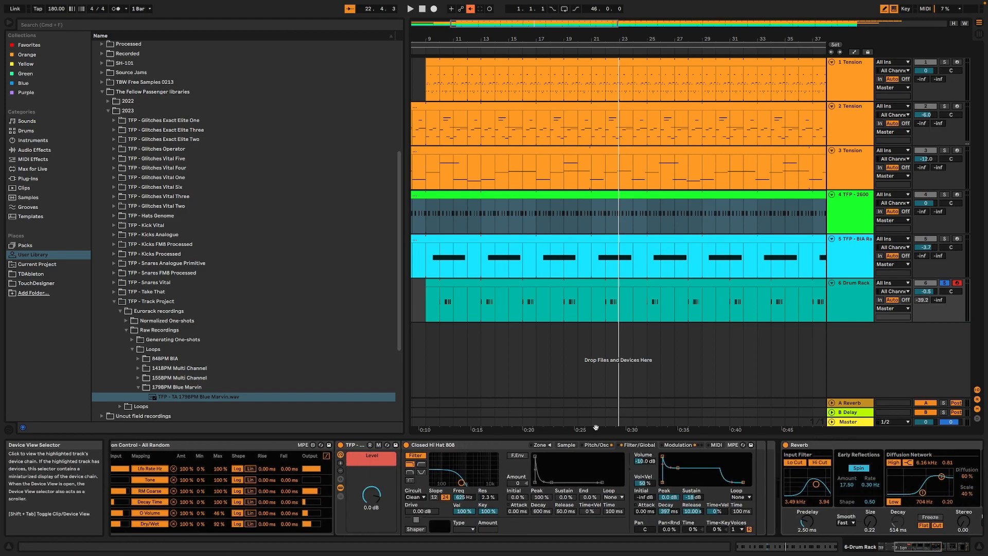
{"action": "left_click", "coordinate": [596, 446]}
{"action": "left_click", "coordinate": [569, 446]}
{"action": "left_click", "coordinate": [594, 446]}
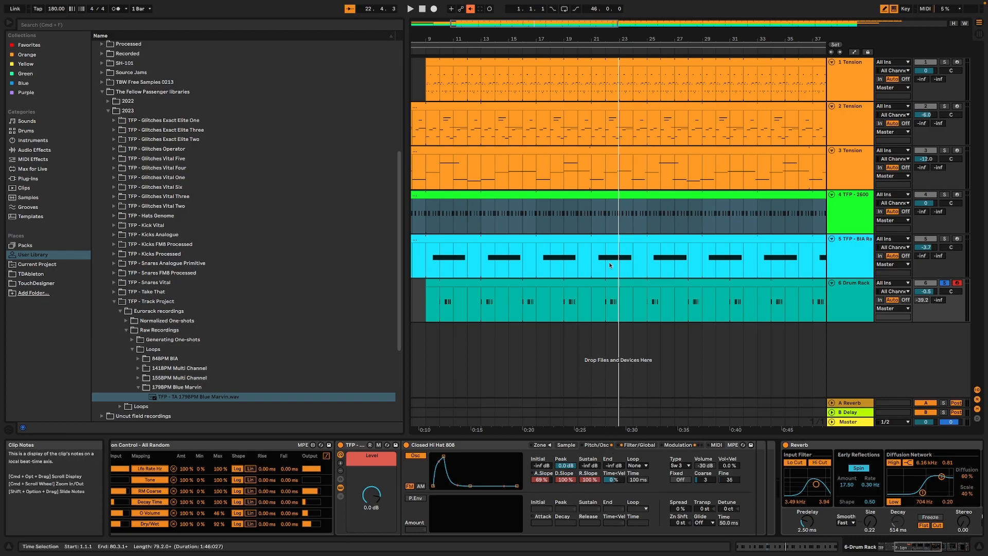
Show the notes of track 6's first clip, return to the track's devices and audition the soloed drums.
{"action": "double_click", "coordinate": [589, 283]}
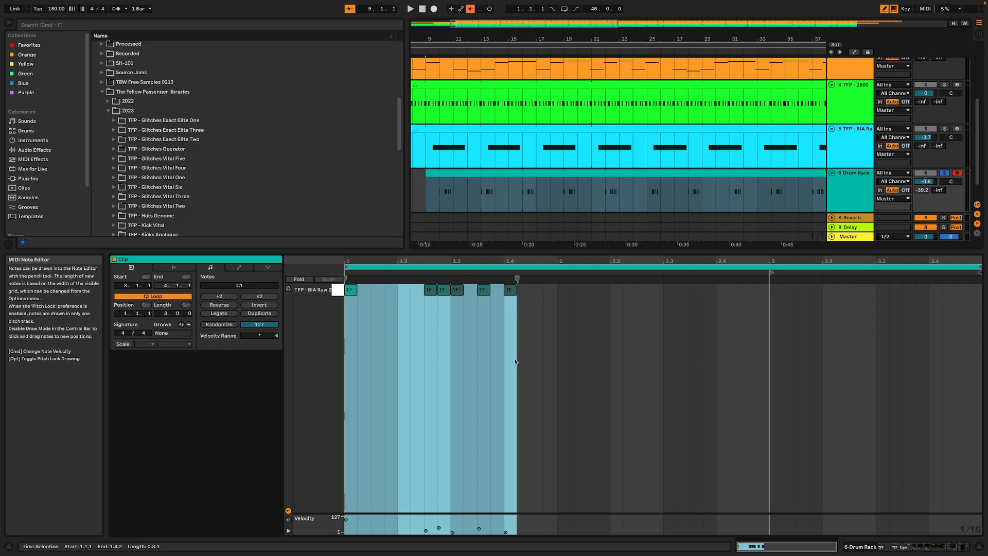
{"action": "left_click", "coordinate": [937, 545]}
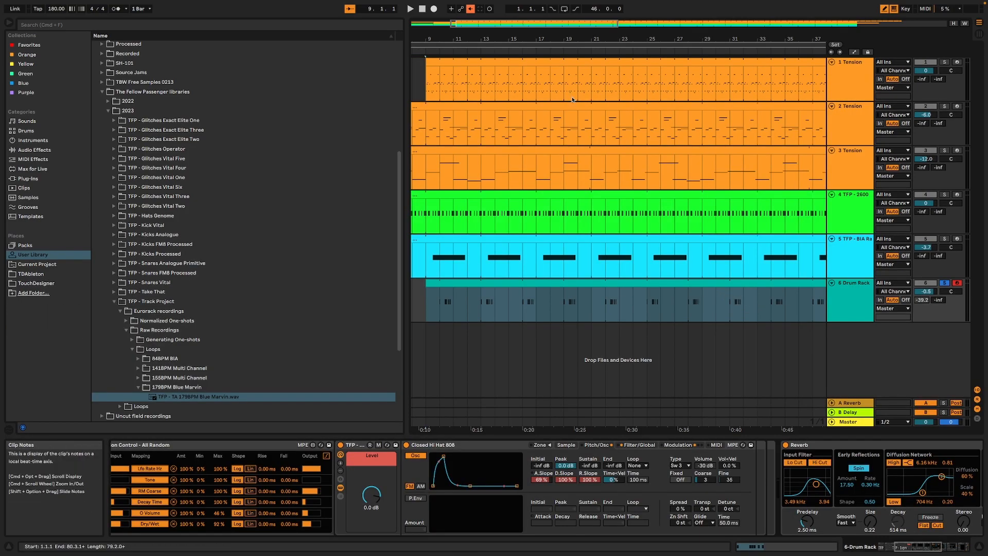
{"action": "left_click", "coordinate": [493, 50]}
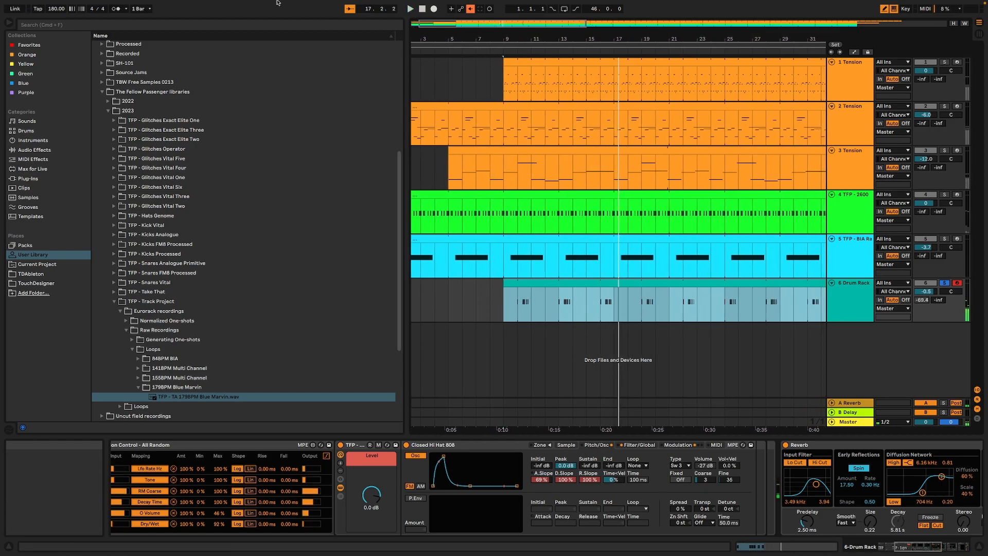
Open the recent set 6 Week challenge 11 without saving 6 Week challenge 10, and play it.
{"action": "mouse_move", "coordinate": [277, 2]}
{"action": "left_click", "coordinate": [43, 4]}
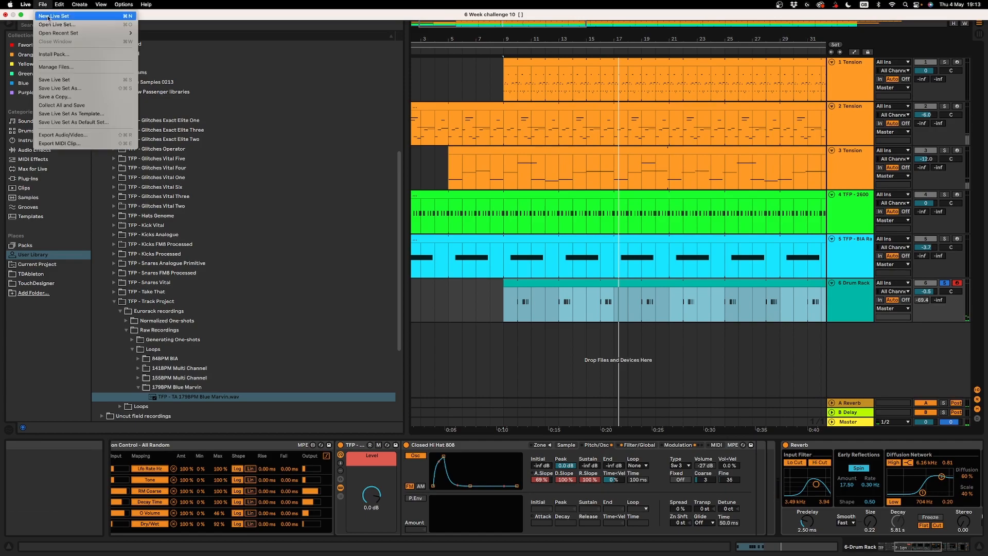
{"action": "mouse_move", "coordinate": [56, 33]}
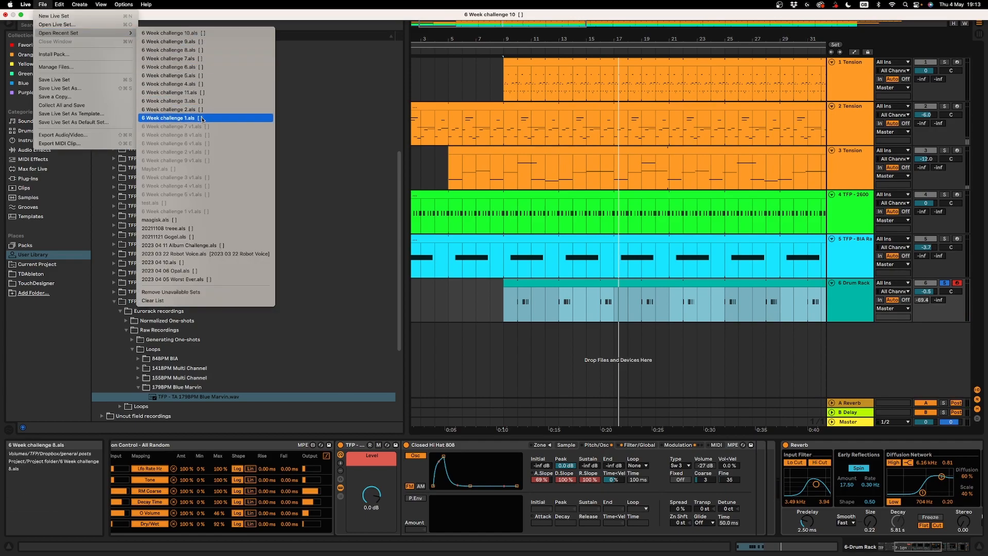
{"action": "left_click", "coordinate": [174, 93]}
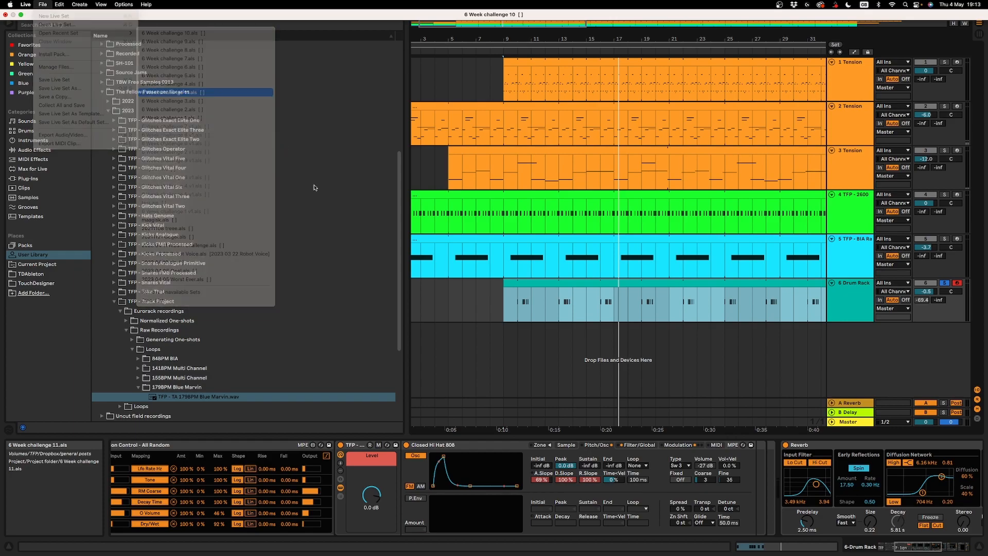
{"action": "left_click", "coordinate": [418, 292]}
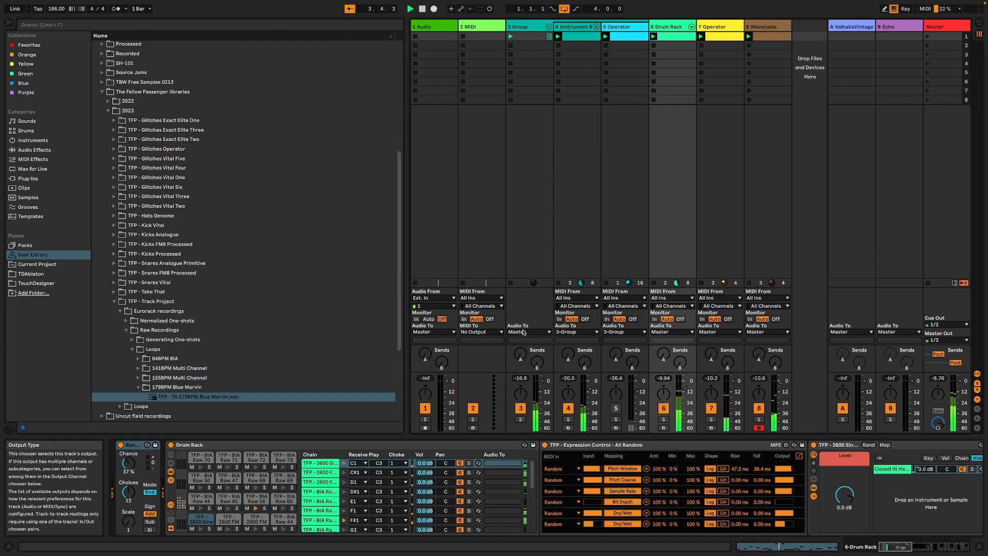
Activate track 5 Operator during playback, and mute and unmute track 6 Drum Rack to compare the mix.
{"action": "left_click", "coordinate": [616, 408]}
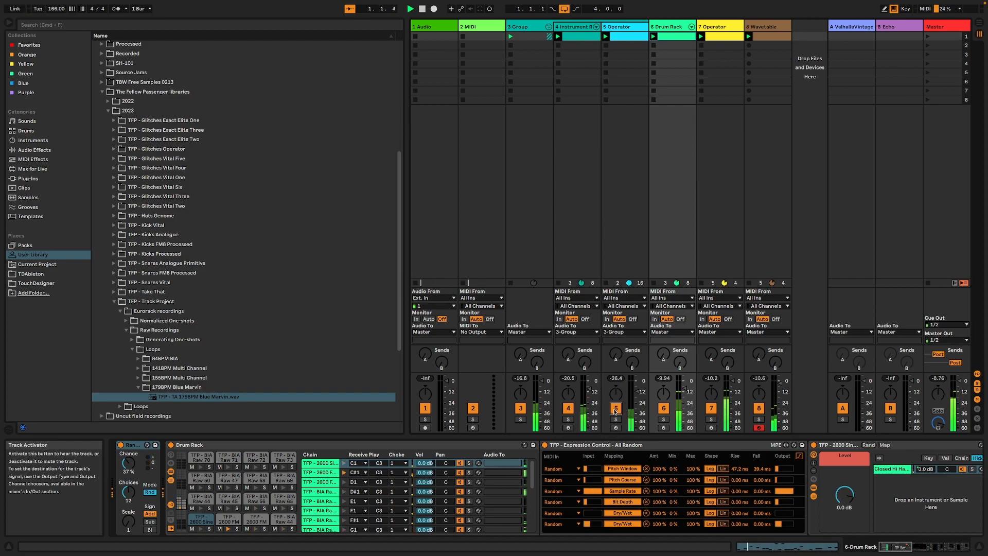
{"action": "left_click", "coordinate": [663, 408]}
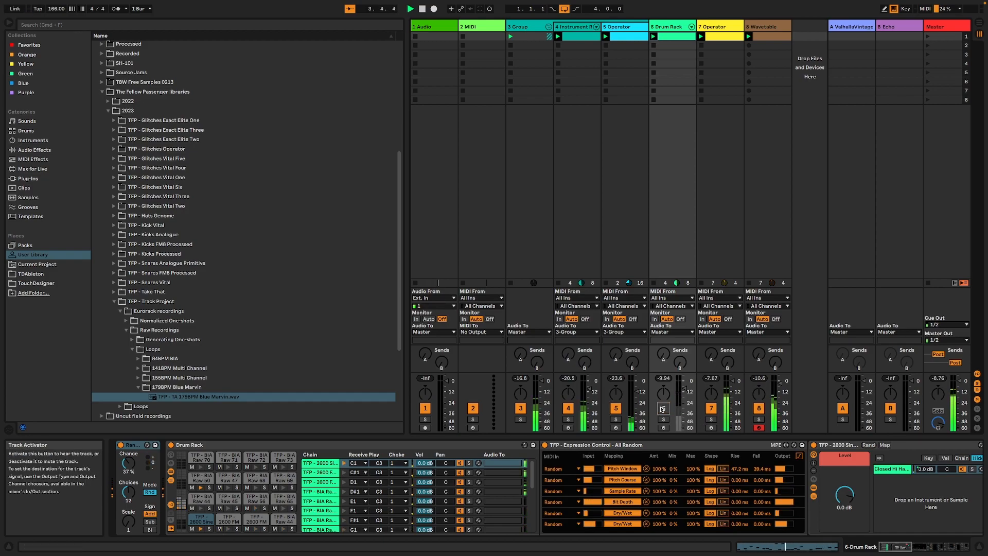
{"action": "left_click", "coordinate": [663, 408]}
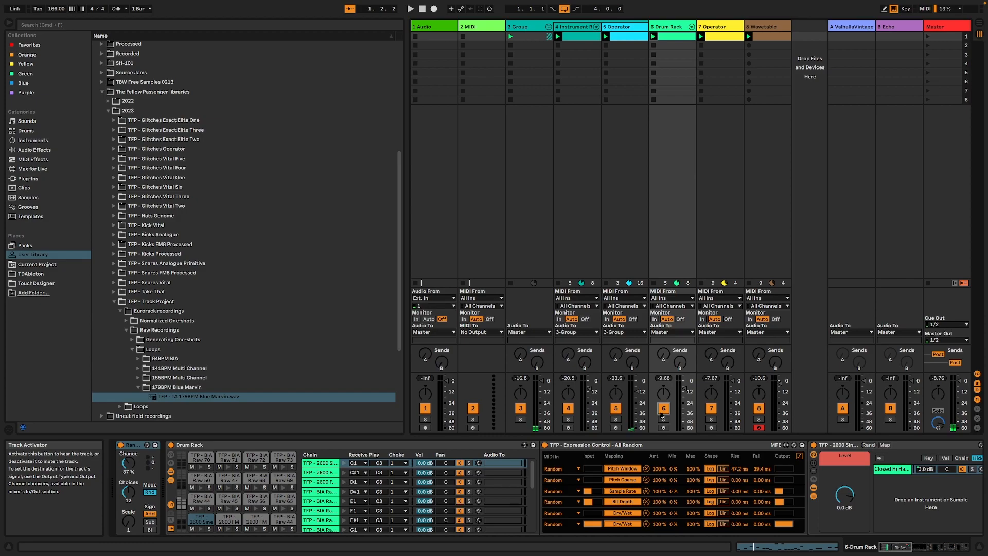
Show the Glue Compressor on track 3 Group, and solo and audition the group.
{"action": "left_click", "coordinate": [521, 27]}
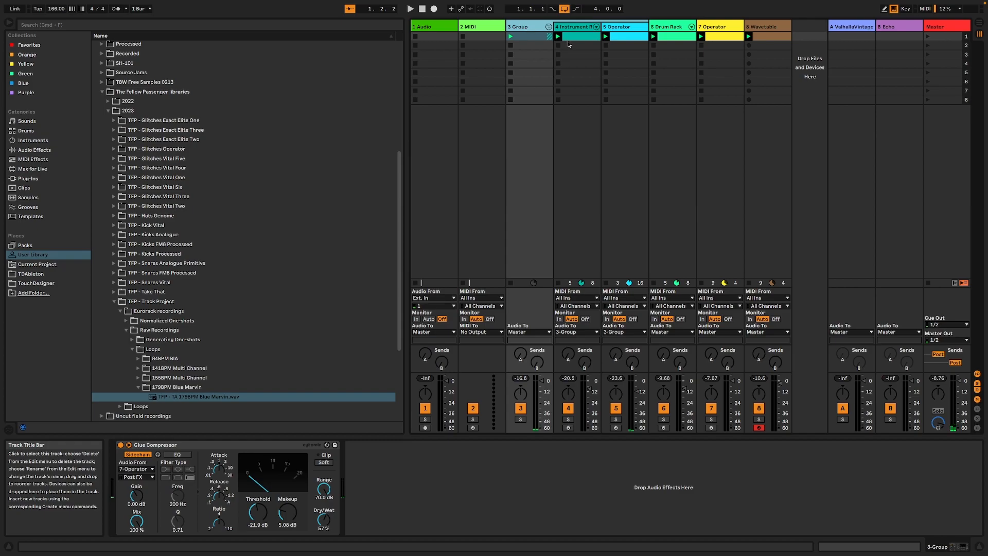
{"action": "left_click", "coordinate": [520, 418]}
{"action": "key", "text": "space"}
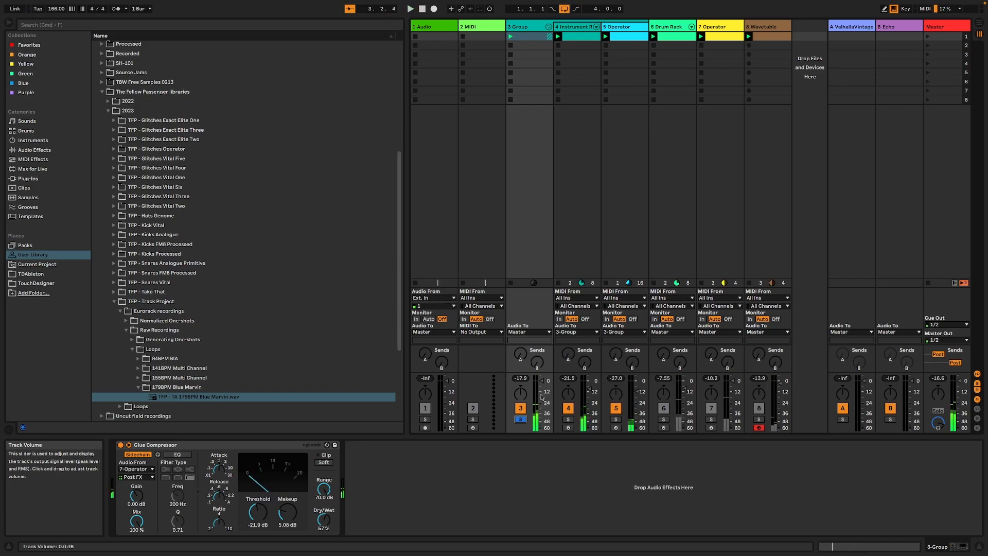
Show track 4 Instrument Rack's random modulation and rhythm generator devices, and examine the full note range of its clip.
{"action": "left_click", "coordinate": [568, 28]}
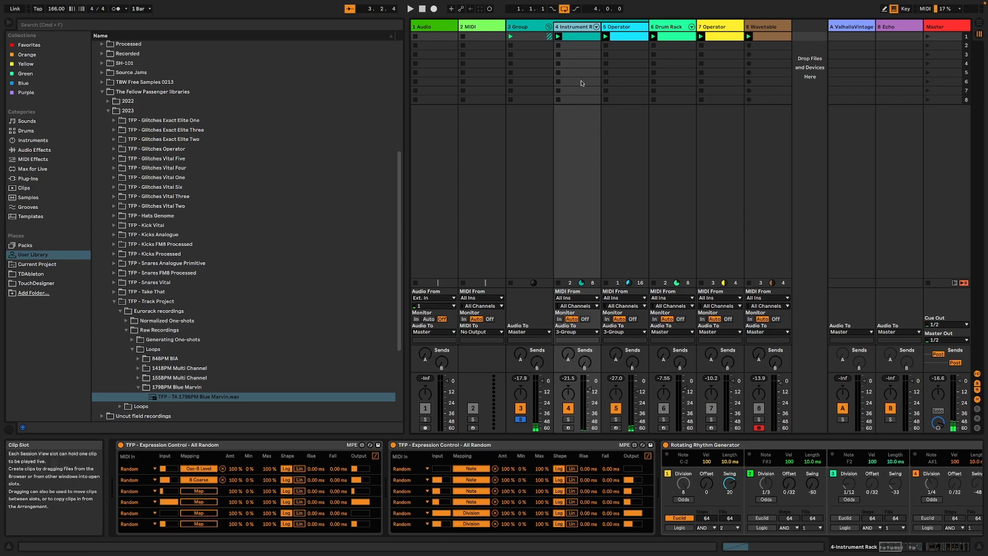
{"action": "double_click", "coordinate": [568, 37]}
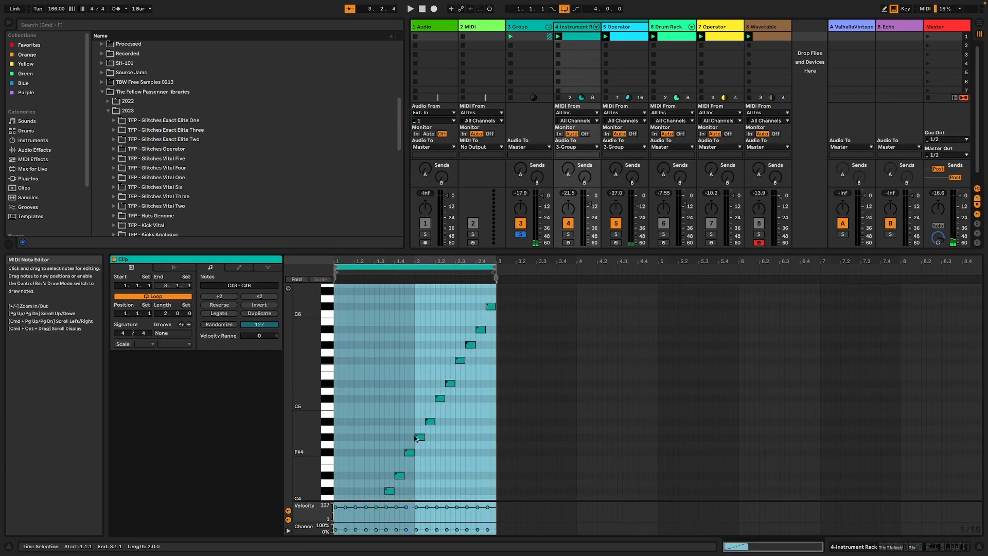
{"action": "scroll", "coordinate": [380, 402], "scroll_direction": "down", "scroll_amount": 10}
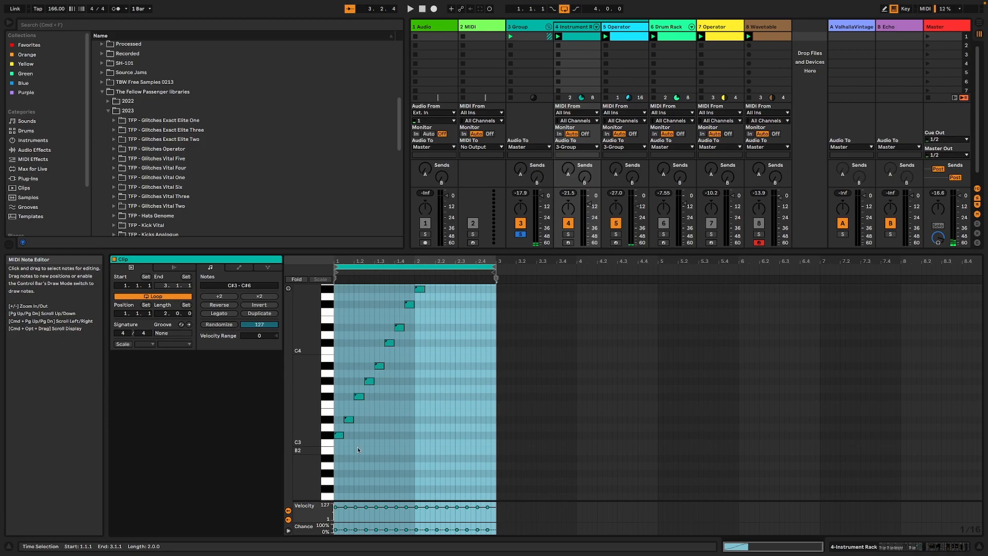
Examine the rising notes in track 4's clip up to the highest note.
{"action": "scroll", "coordinate": [394, 370], "scroll_direction": "up", "scroll_amount": 4}
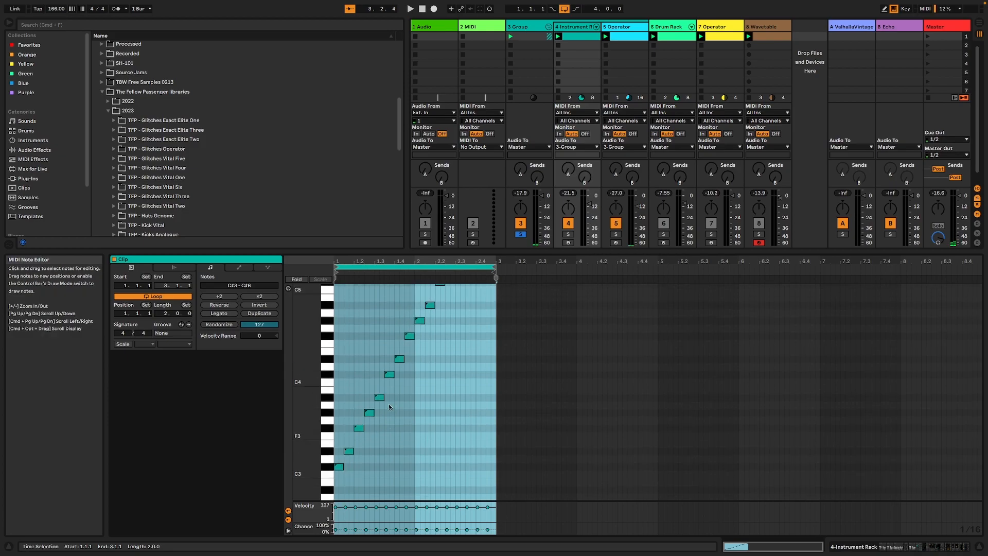
{"action": "scroll", "coordinate": [447, 388], "scroll_direction": "up", "scroll_amount": 3}
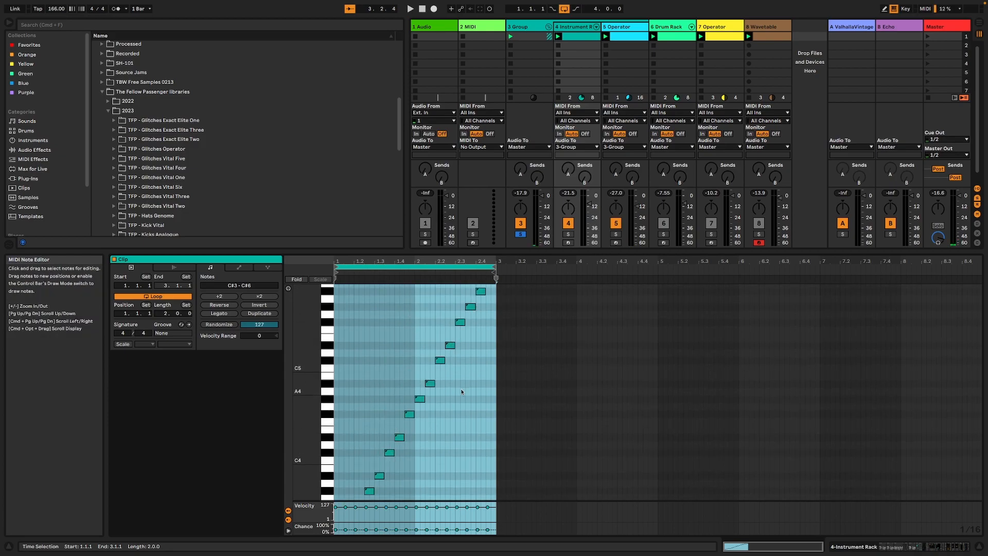
{"action": "scroll", "coordinate": [463, 393], "scroll_direction": "up", "scroll_amount": 2}
Show track 4's Expression Control devices, Rotating Rhythm Generator, Random device and Minor Pentatonic scale.
{"action": "left_click", "coordinate": [854, 547]}
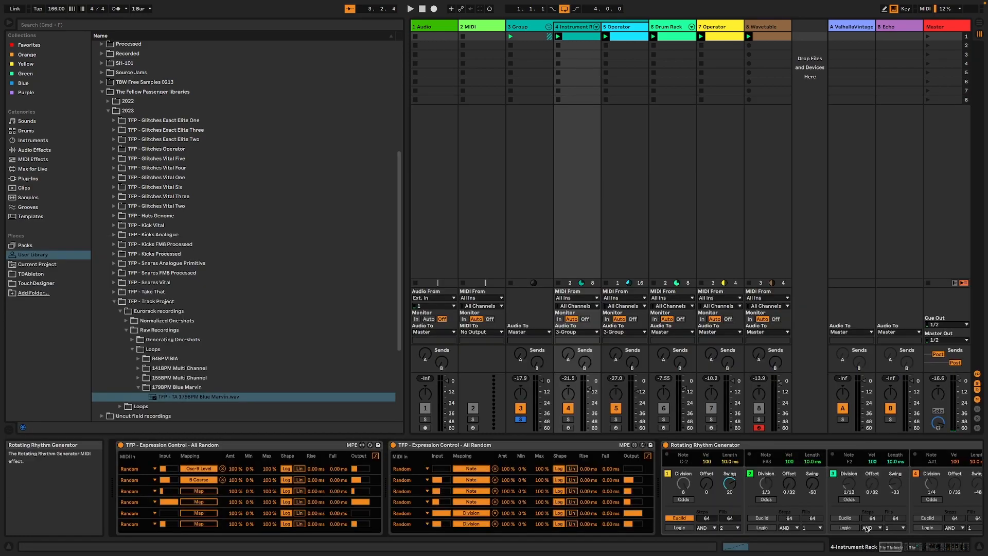
{"action": "left_click_drag", "start_coordinate": [884, 547], "coordinate": [895, 548]}
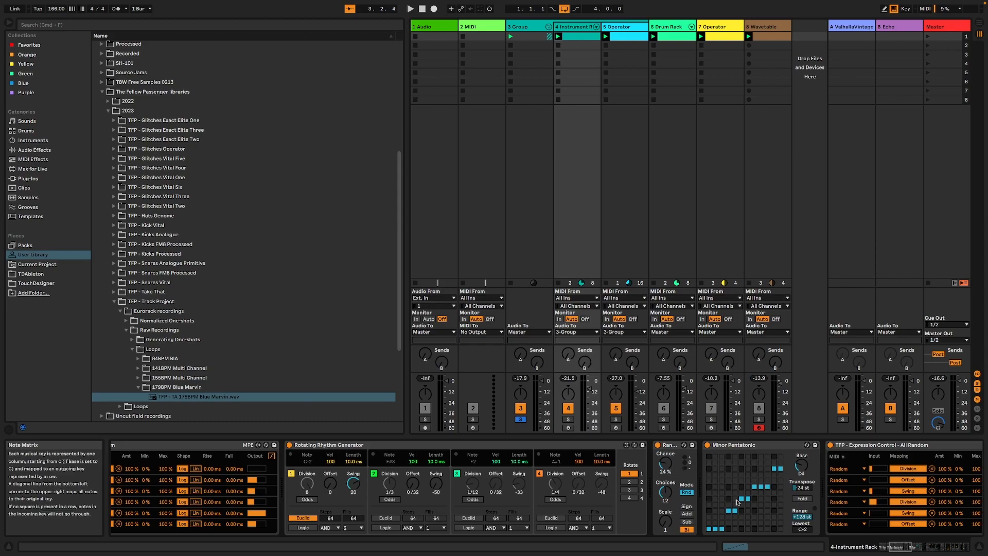
{"action": "left_click", "coordinate": [326, 446]}
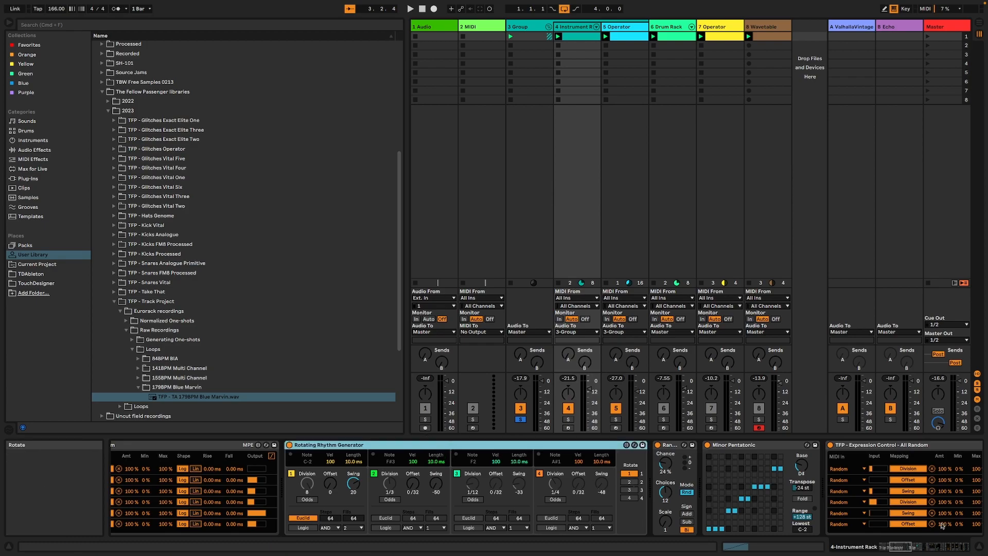
{"action": "left_click", "coordinate": [890, 548]}
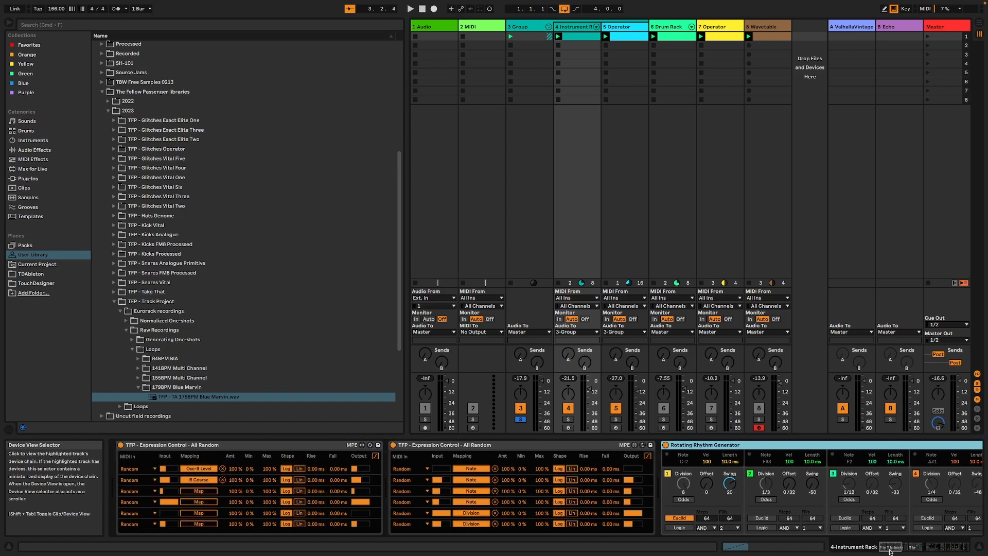
{"action": "left_click_drag", "start_coordinate": [890, 552], "coordinate": [891, 551]}
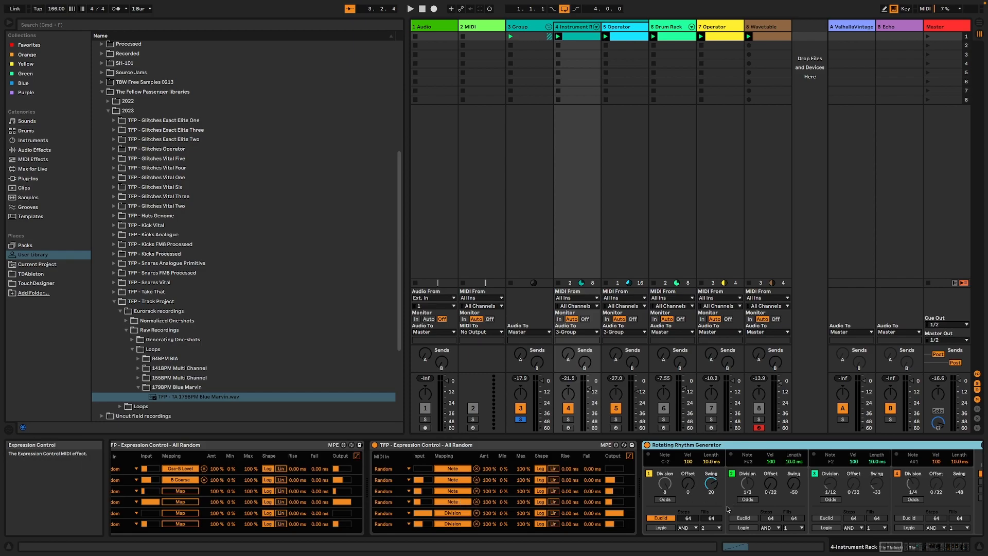
{"action": "left_click", "coordinate": [906, 546]}
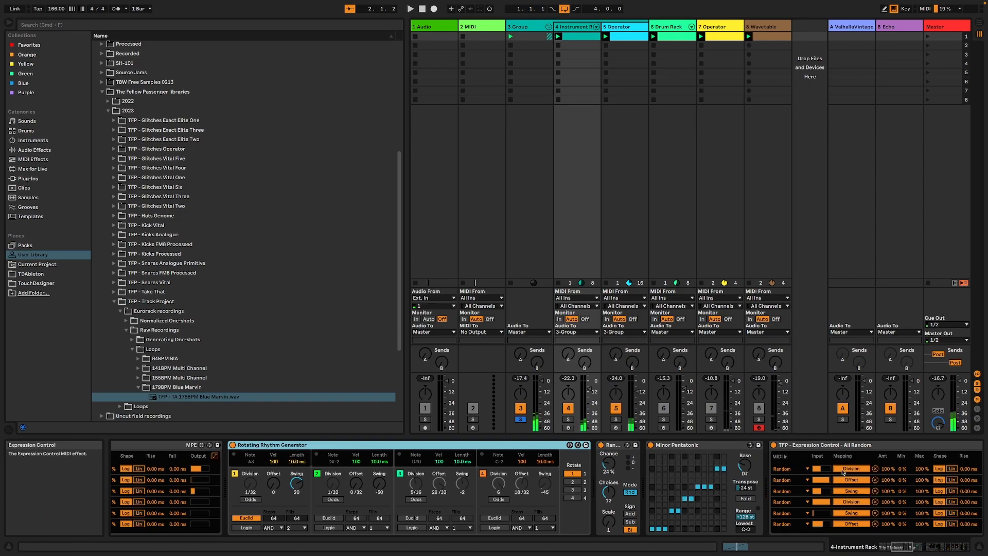
Show the Instrument Rack on track 4, selecting its Wavetable chain followed by its Operator chain.
{"action": "left_click_drag", "start_coordinate": [901, 546], "coordinate": [925, 547]}
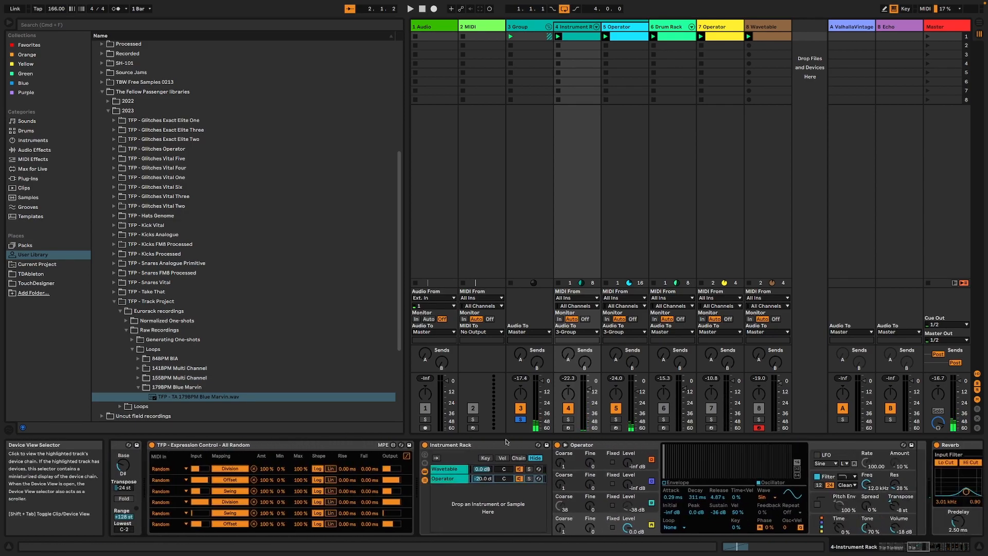
{"action": "left_click", "coordinate": [455, 470]}
{"action": "left_click", "coordinate": [455, 478]}
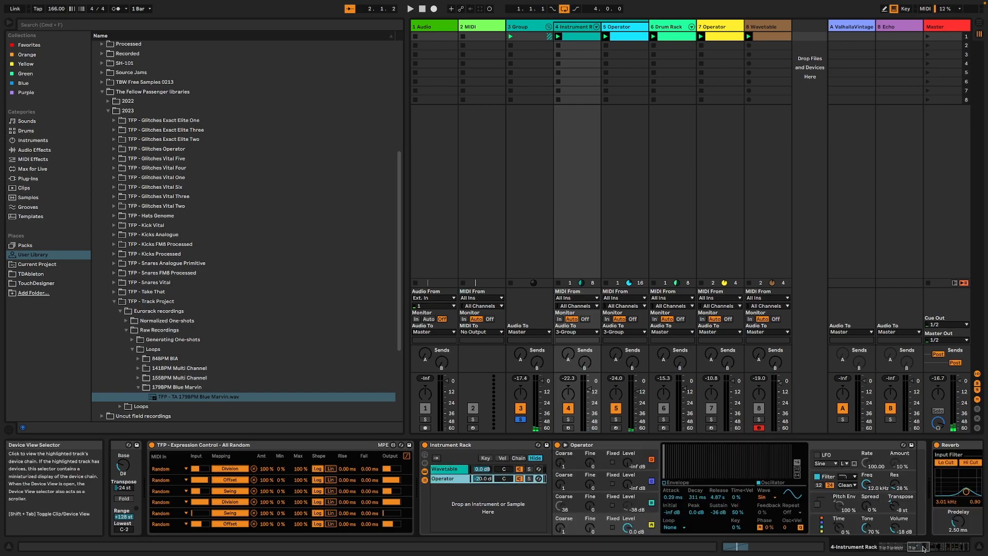
Show the audio effects following track 4's instrument, from Reverb, Vocoder and Redux through Echo to OTT.
{"action": "left_click_drag", "start_coordinate": [924, 548], "coordinate": [938, 546]}
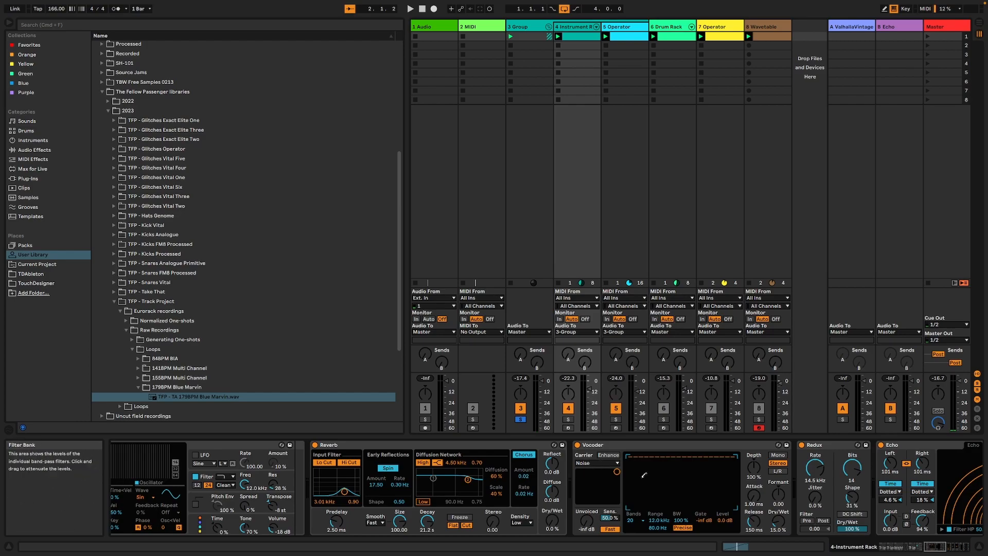
{"action": "left_click_drag", "start_coordinate": [937, 546], "coordinate": [942, 546]}
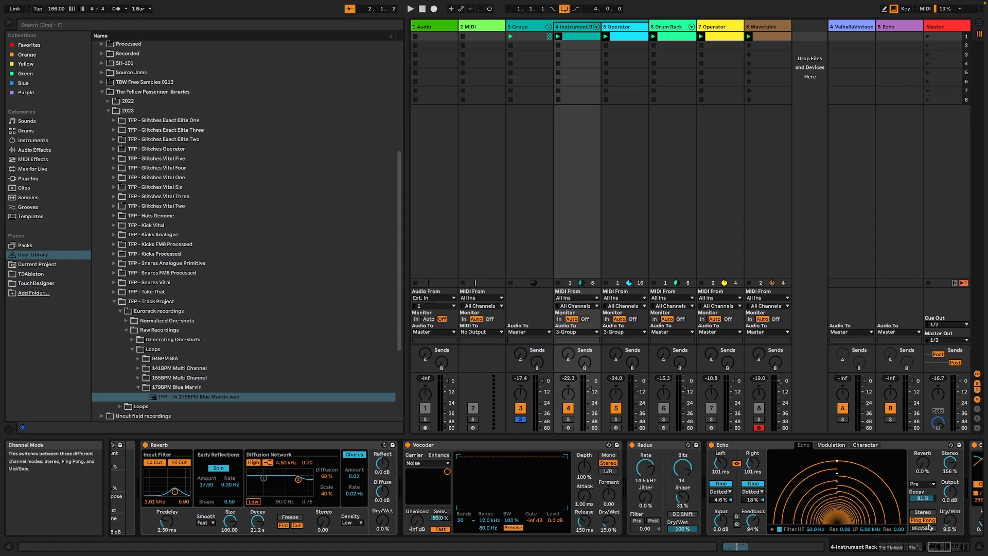
{"action": "left_click_drag", "start_coordinate": [937, 544], "coordinate": [956, 538]}
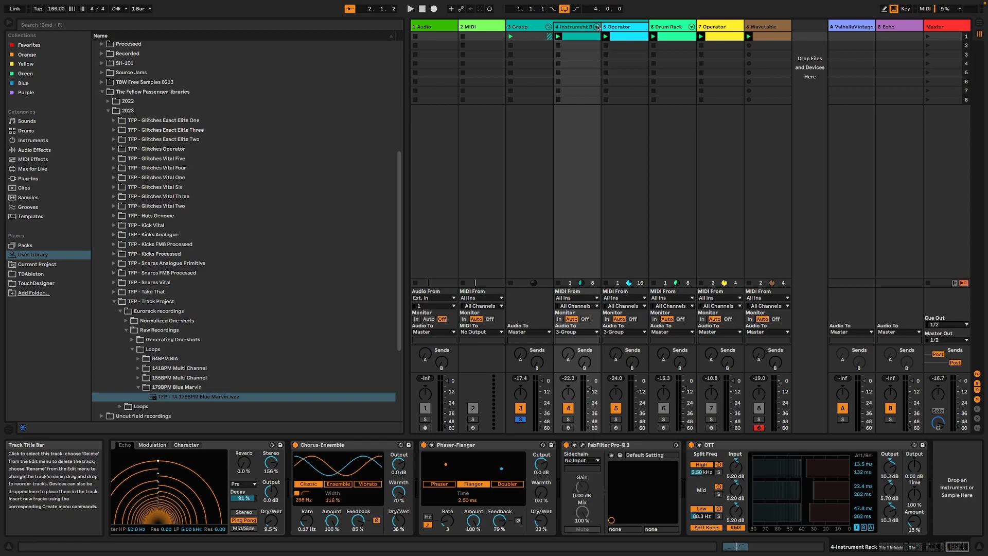
Select track 5 Operator, solo it and play it.
{"action": "left_click", "coordinate": [623, 30]}
{"action": "left_click", "coordinate": [615, 419]}
{"action": "key", "text": "space"}
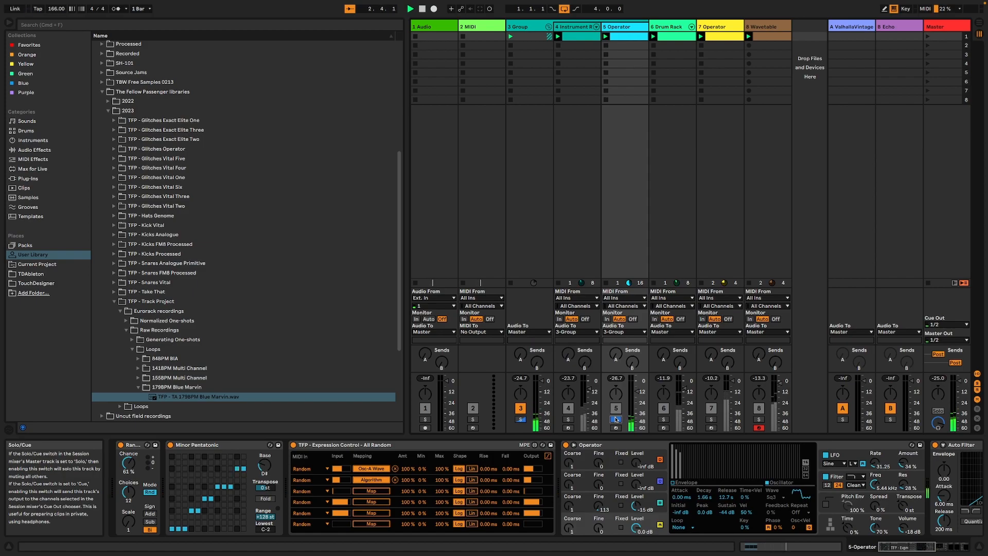
Show track 5's Auto Filter, Valhalla and FabFilter Pro-Q 3 effects, and the Glue Compressor on track 3 Group.
{"action": "mouse_move", "coordinate": [923, 546]}
{"action": "left_mouse_down"}
{"action": "mouse_move", "coordinate": [963, 550]}
{"action": "mouse_move", "coordinate": [922, 547]}
{"action": "left_mouse_up"}
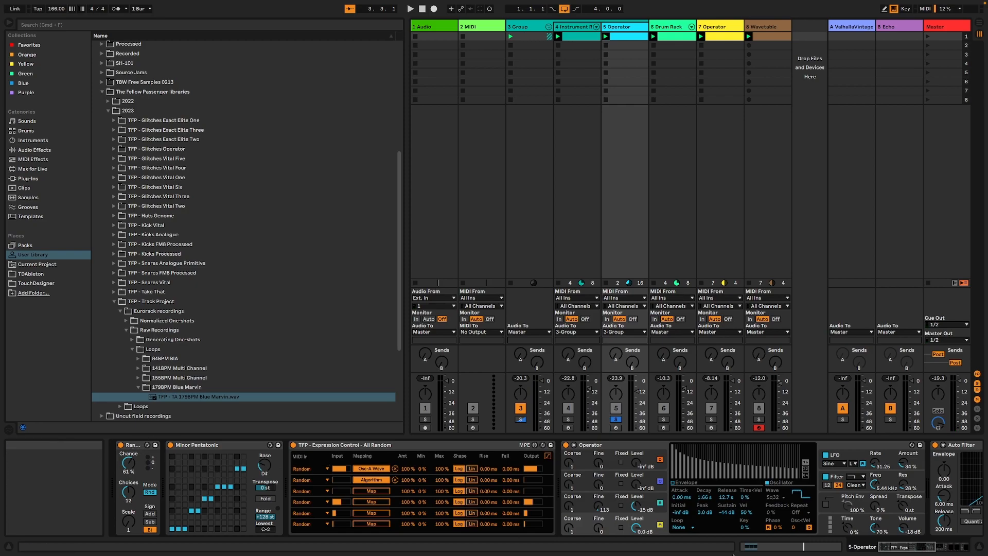
{"action": "left_click", "coordinate": [956, 549]}
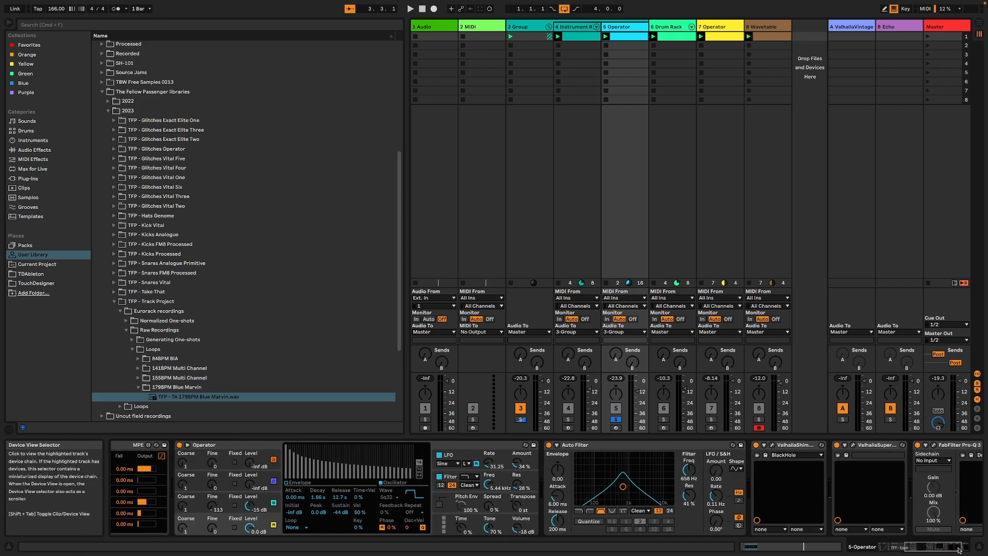
{"action": "left_click", "coordinate": [523, 27]}
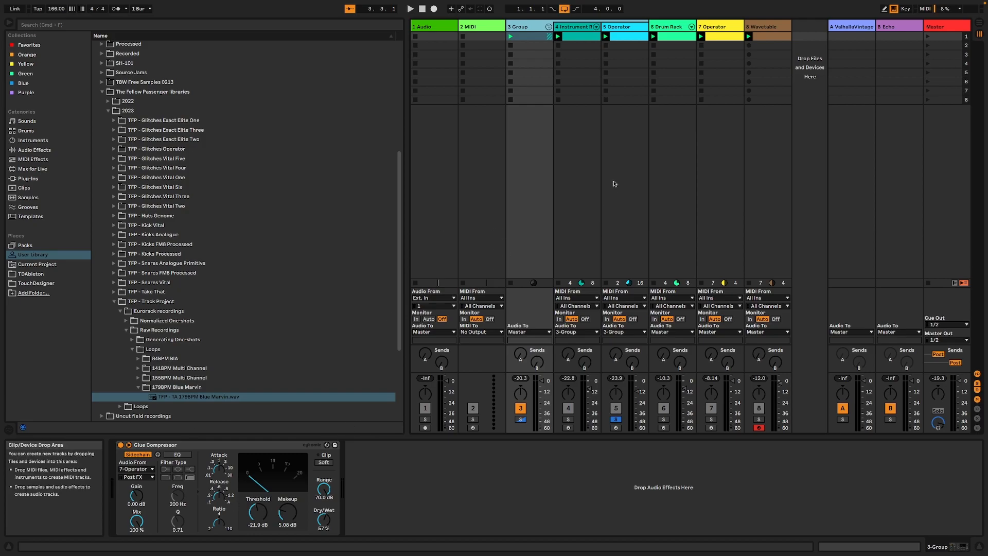
Select track 6 Drum Rack, start playback and solo the track to audition it.
{"action": "left_click", "coordinate": [692, 58]}
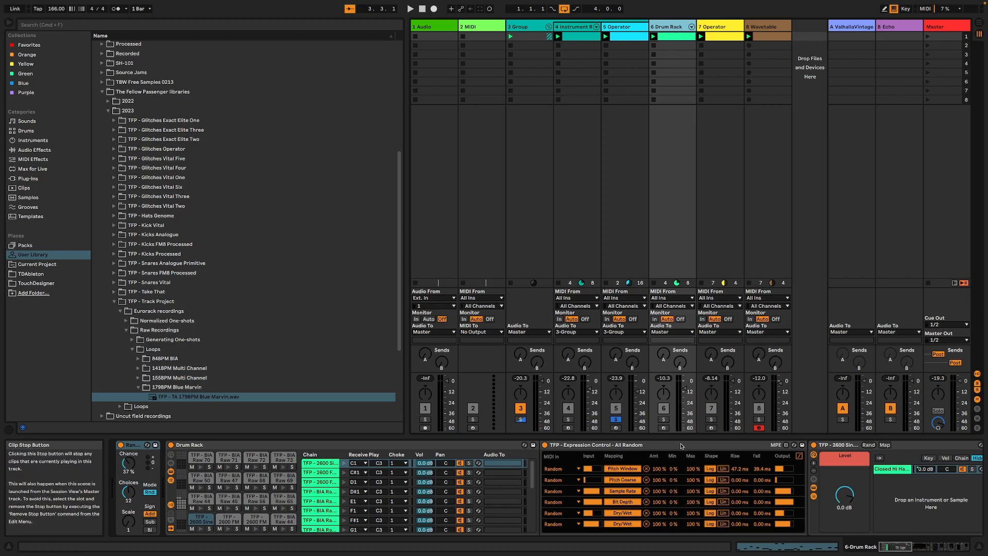
{"action": "key", "text": "space"}
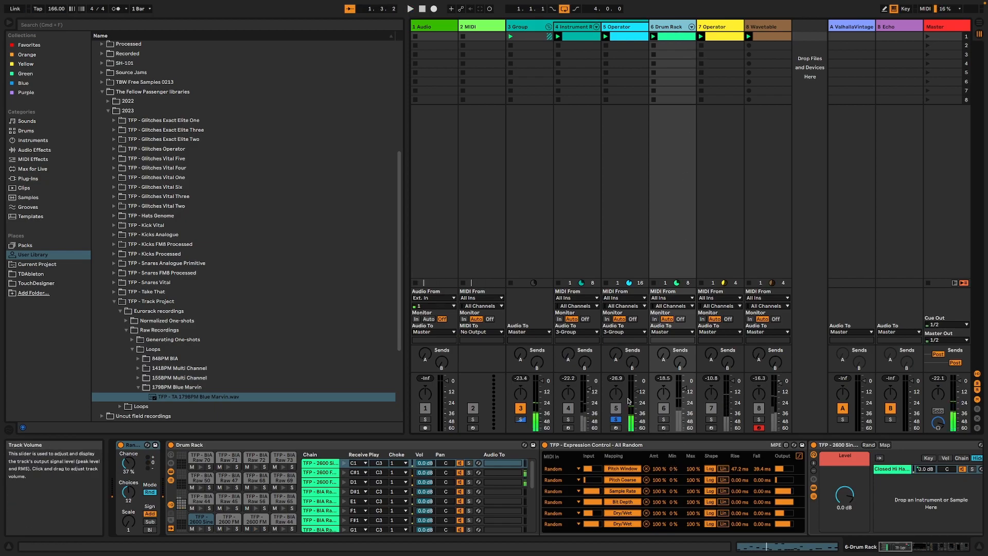
{"action": "left_click", "coordinate": [667, 419]}
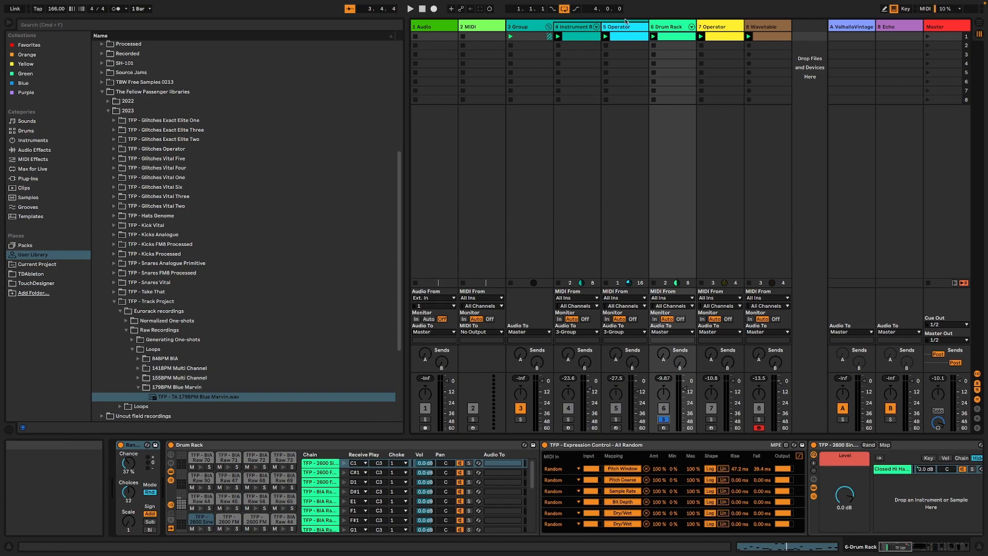
Examine track 6's Random device and the choke group settings in the Drum Rack's chain list.
{"action": "double_click", "coordinate": [671, 37]}
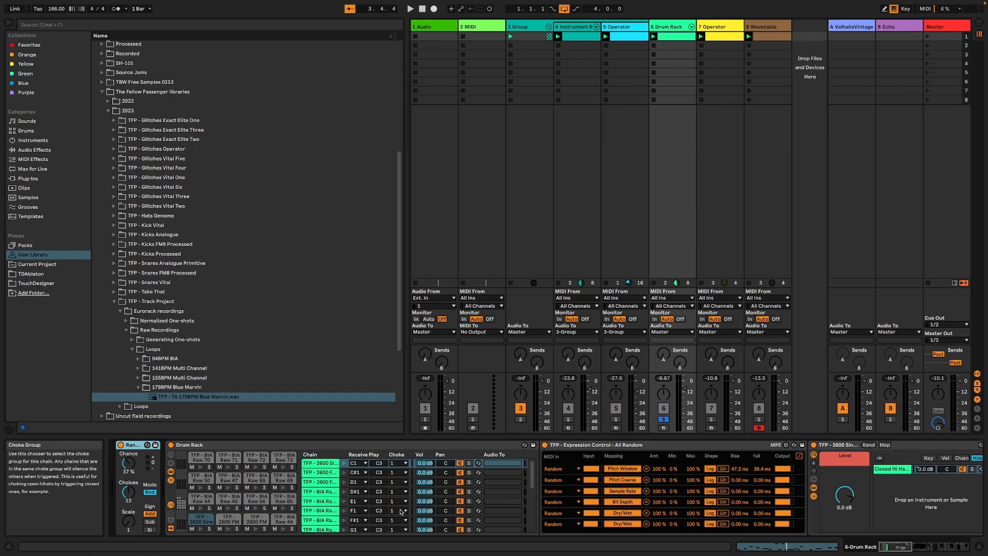
{"action": "scroll", "coordinate": [398, 478], "scroll_direction": "down", "scroll_amount": 5}
{"action": "scroll", "coordinate": [393, 514], "scroll_direction": "up", "scroll_amount": 5}
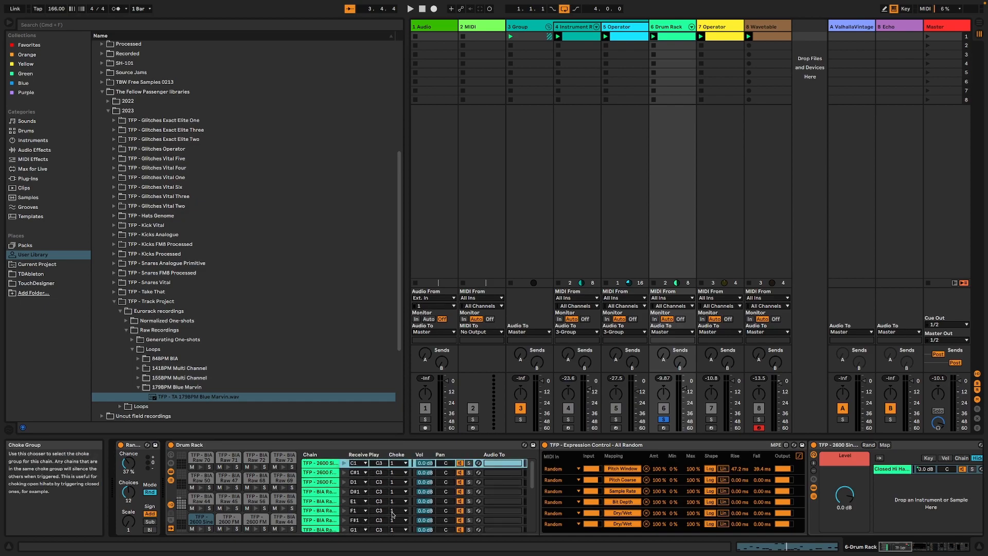
{"action": "scroll", "coordinate": [392, 513], "scroll_direction": "up", "scroll_amount": 1}
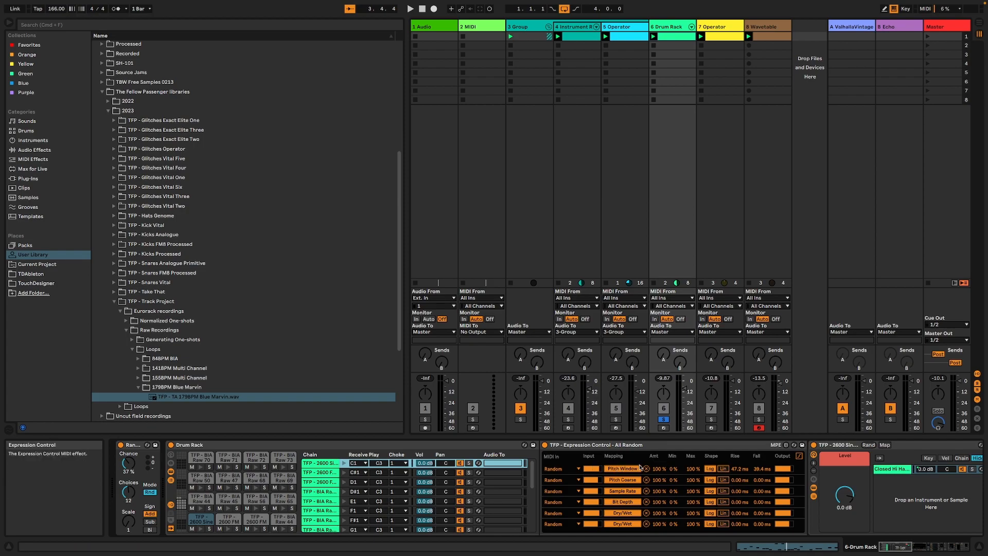
Show the selected drum pad's devices, from Expression Control and its sampler through Overdrive, OTT, Erosion and Redux to Shifter.
{"action": "left_click_drag", "start_coordinate": [912, 550], "coordinate": [870, 543]}
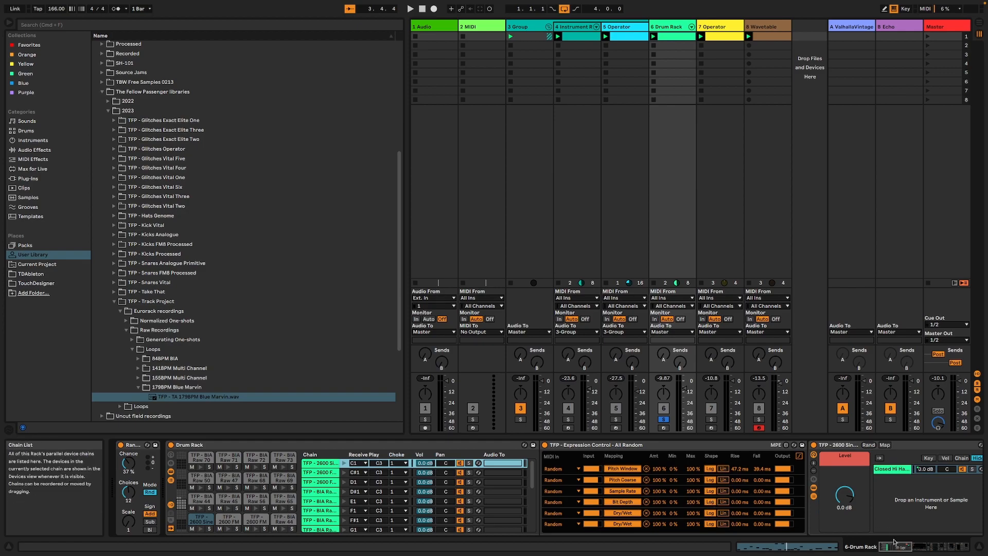
{"action": "left_click", "coordinate": [908, 547]}
{"action": "left_click_drag", "start_coordinate": [909, 547], "coordinate": [935, 545]}
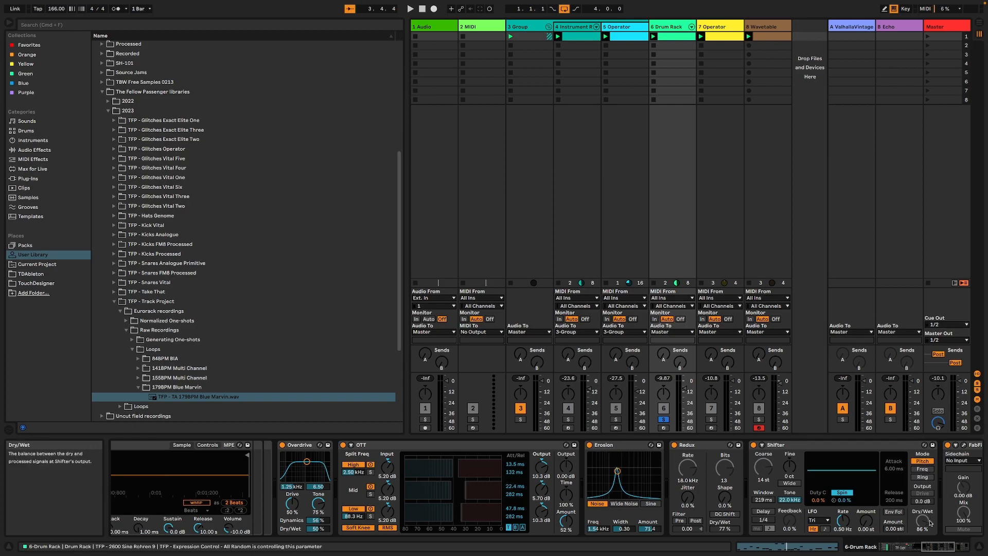
{"action": "left_click_drag", "start_coordinate": [945, 546], "coordinate": [951, 545]}
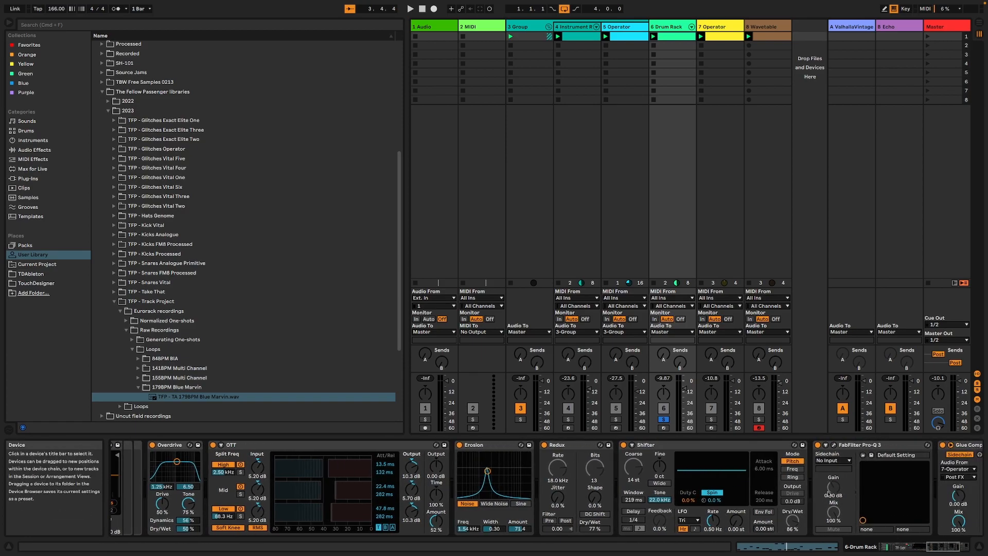
Play the drums to show the random modulation of Redux and Shifter, and show the Glue Compressor at the end of the chain.
{"action": "key", "text": "space"}
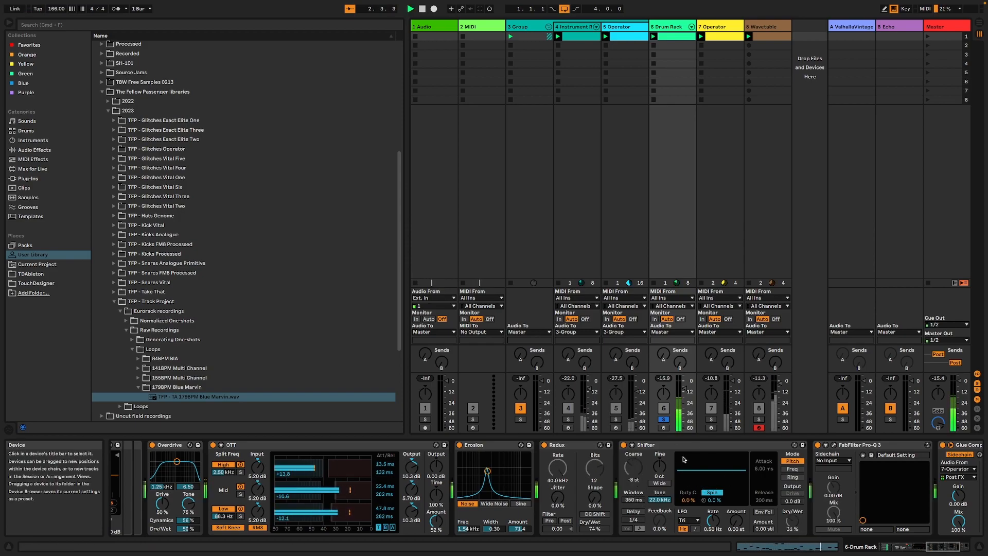
{"action": "key", "text": "space"}
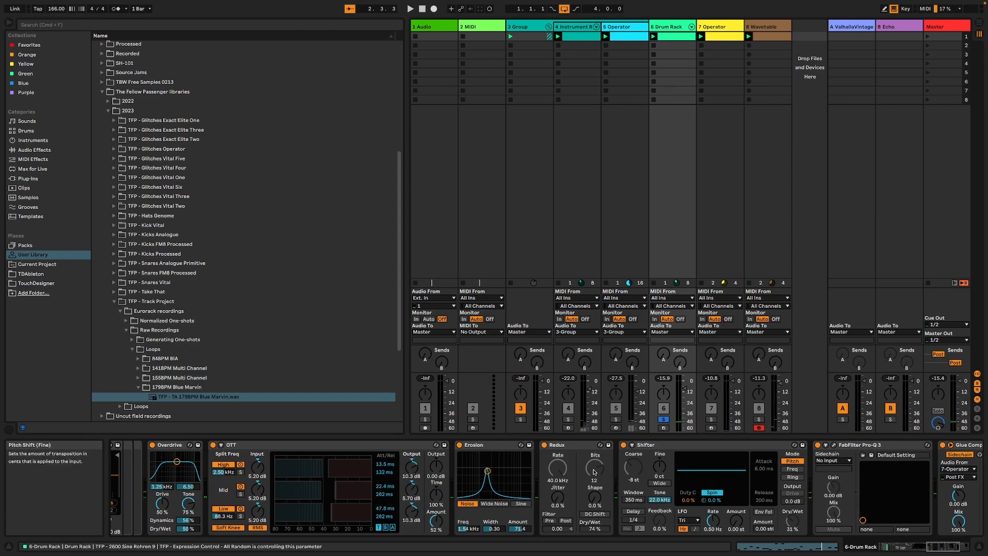
{"action": "left_click", "coordinate": [960, 542]}
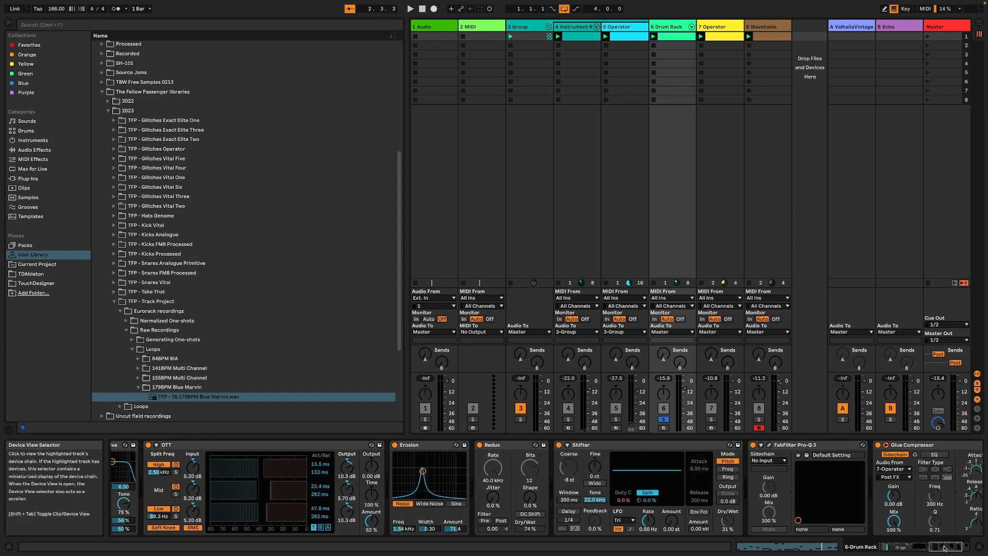
Solo and play track 7 Operator, and show its Operator device's pitch envelope settings.
{"action": "left_click", "coordinate": [710, 419]}
{"action": "key", "text": "space"}
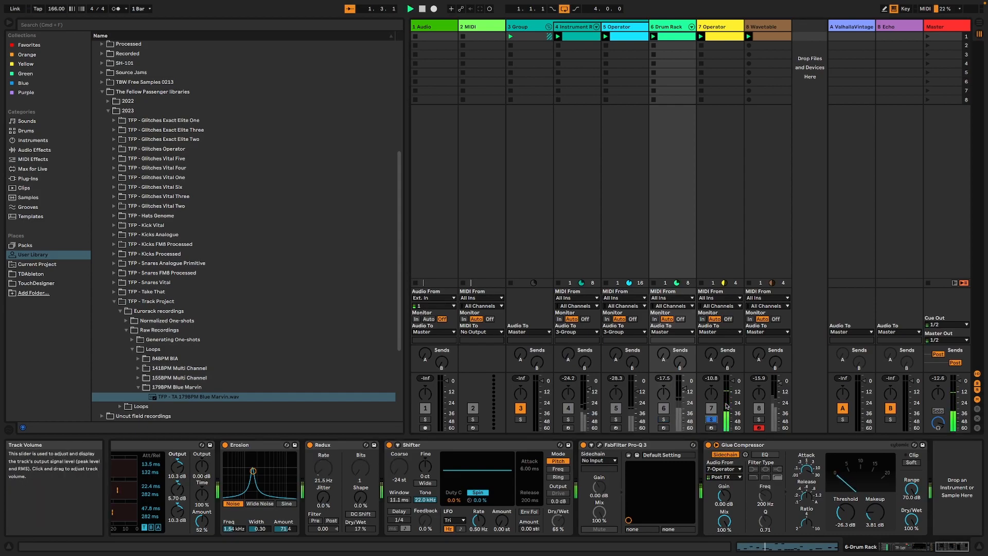
{"action": "left_click", "coordinate": [702, 36]}
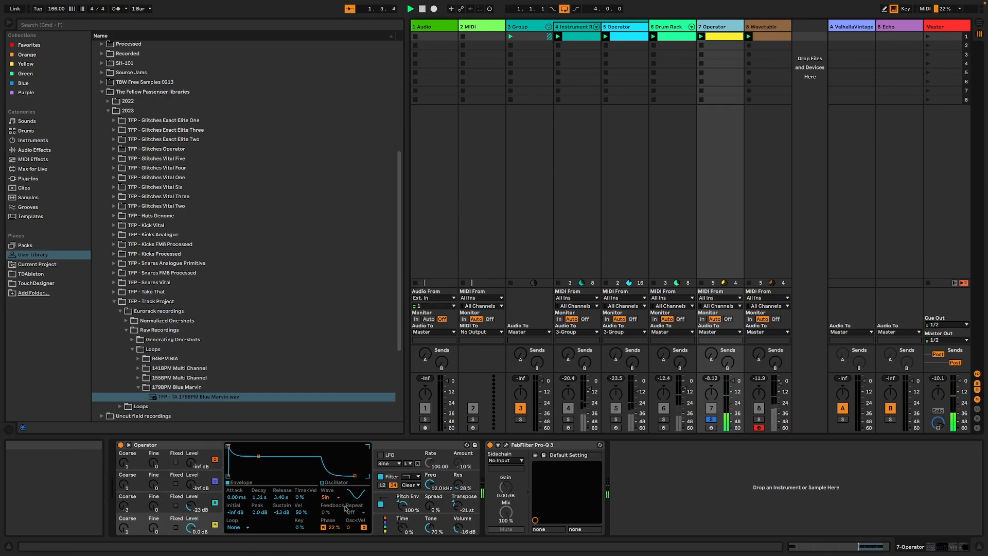
{"action": "left_click", "coordinate": [404, 503]}
Select track 8 Wavetable to show its devices, and solo and play the track.
{"action": "key", "text": "Right"}
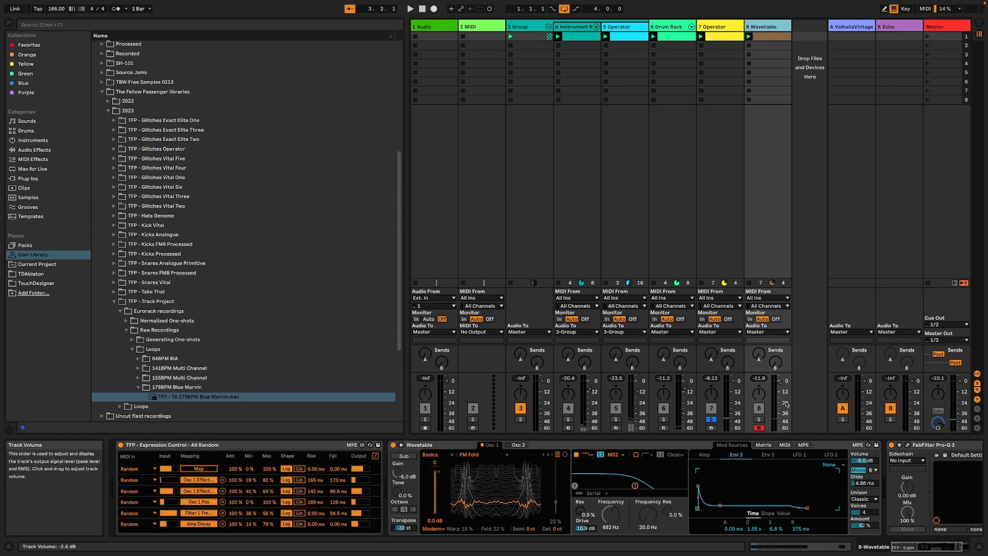
{"action": "left_click", "coordinate": [759, 419]}
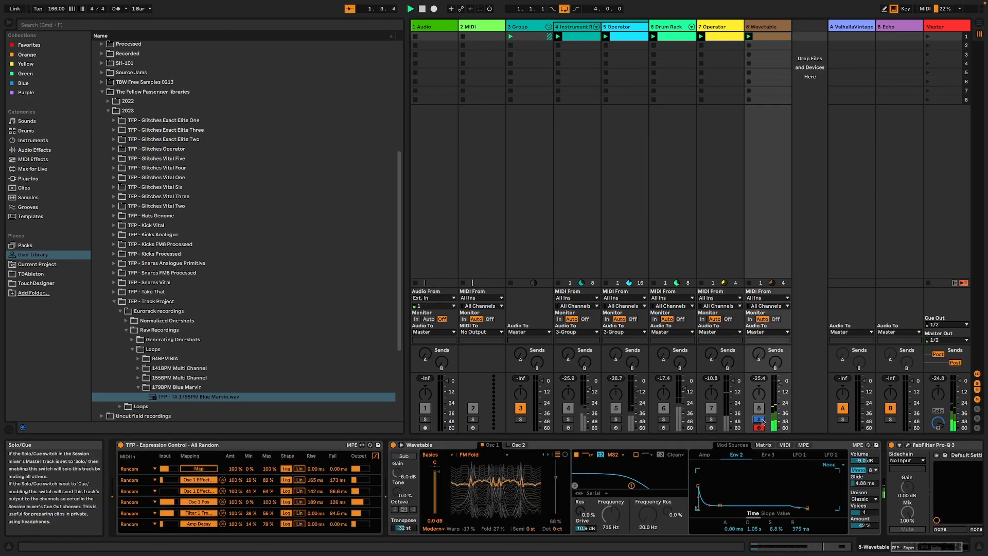